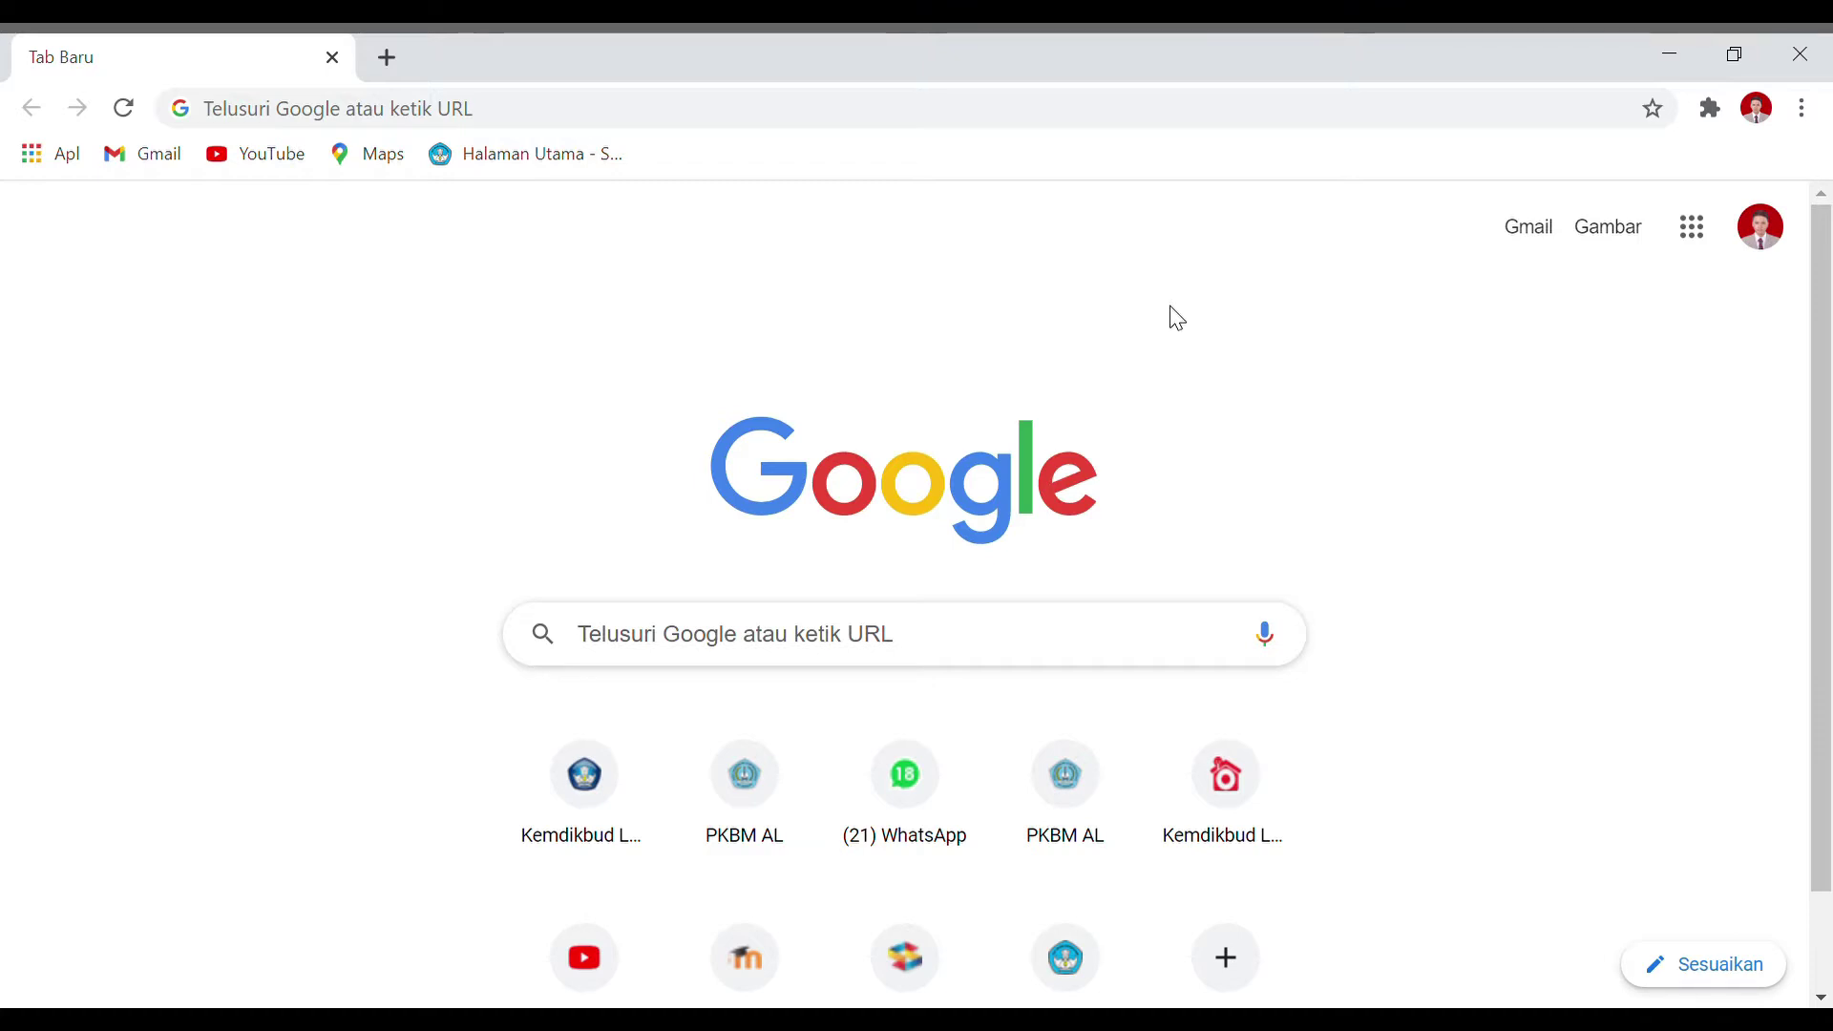
# Step: Load lms.seamolec.org in Chrome from the 'lms' address-bar suggestion
pyautogui.click(988, 116)
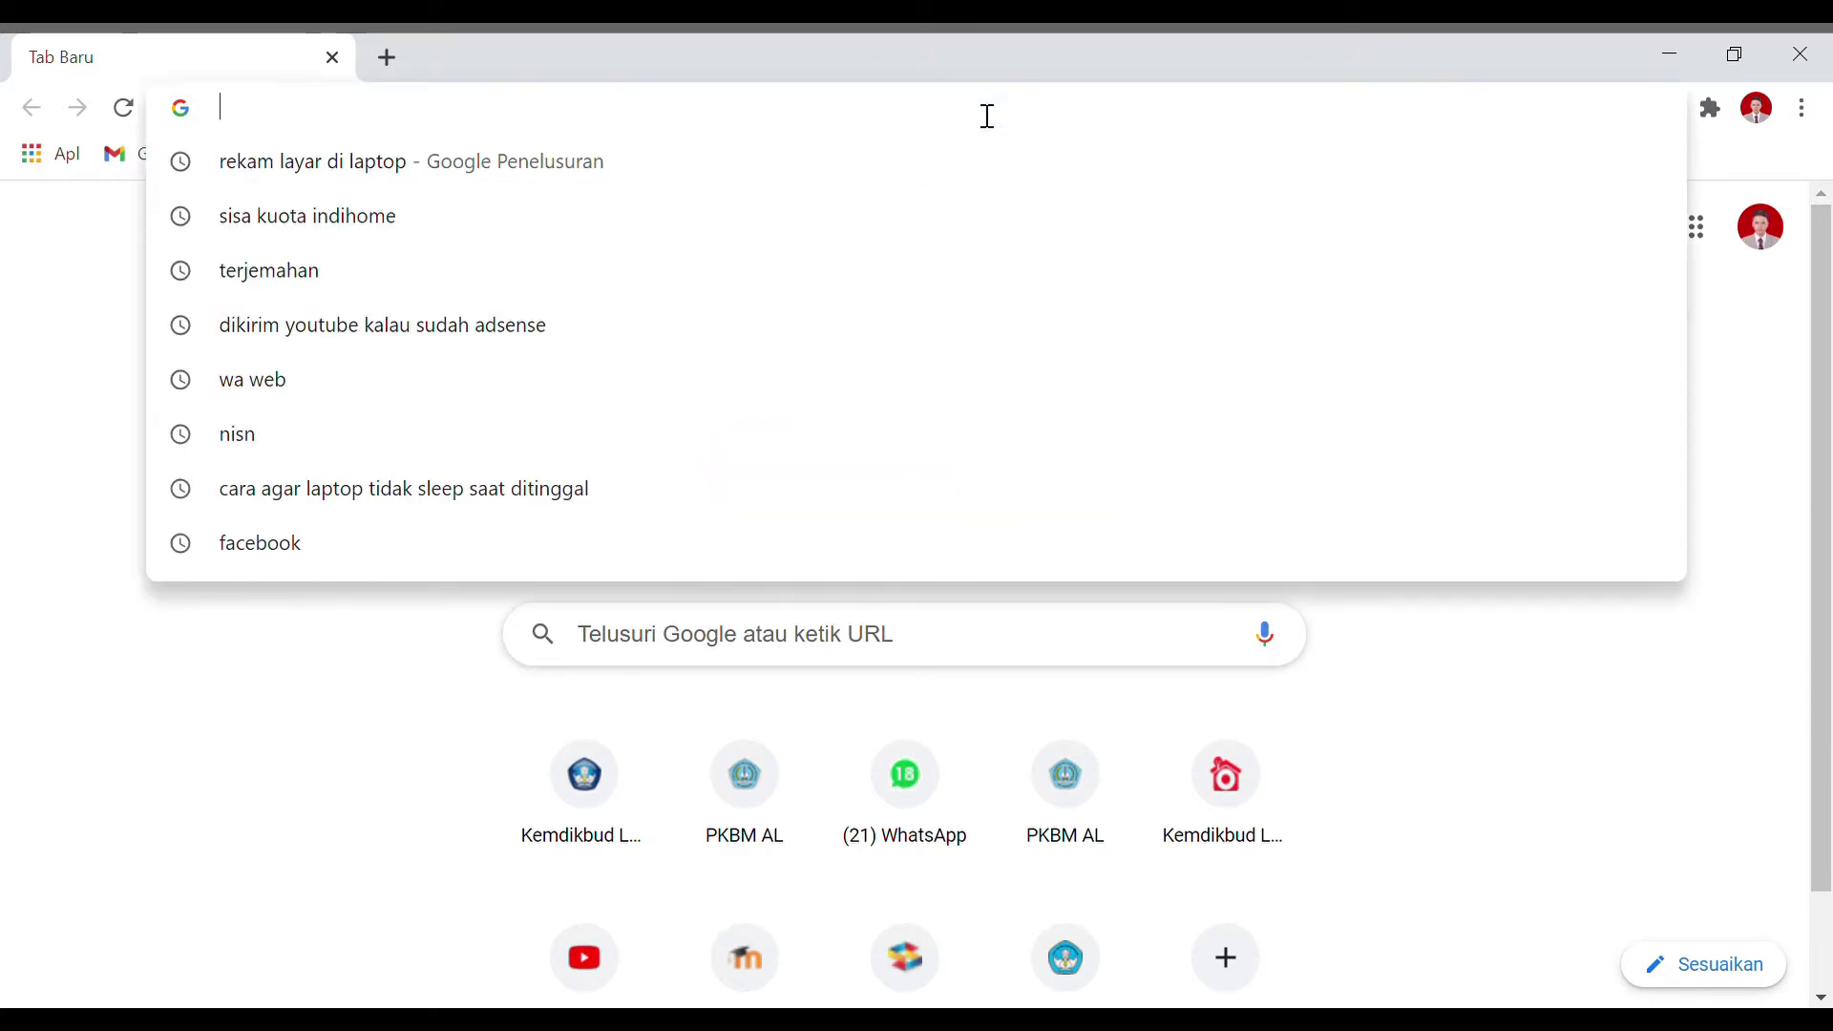
pyautogui.write('lms.seamolec.org')
pyautogui.press('Return')
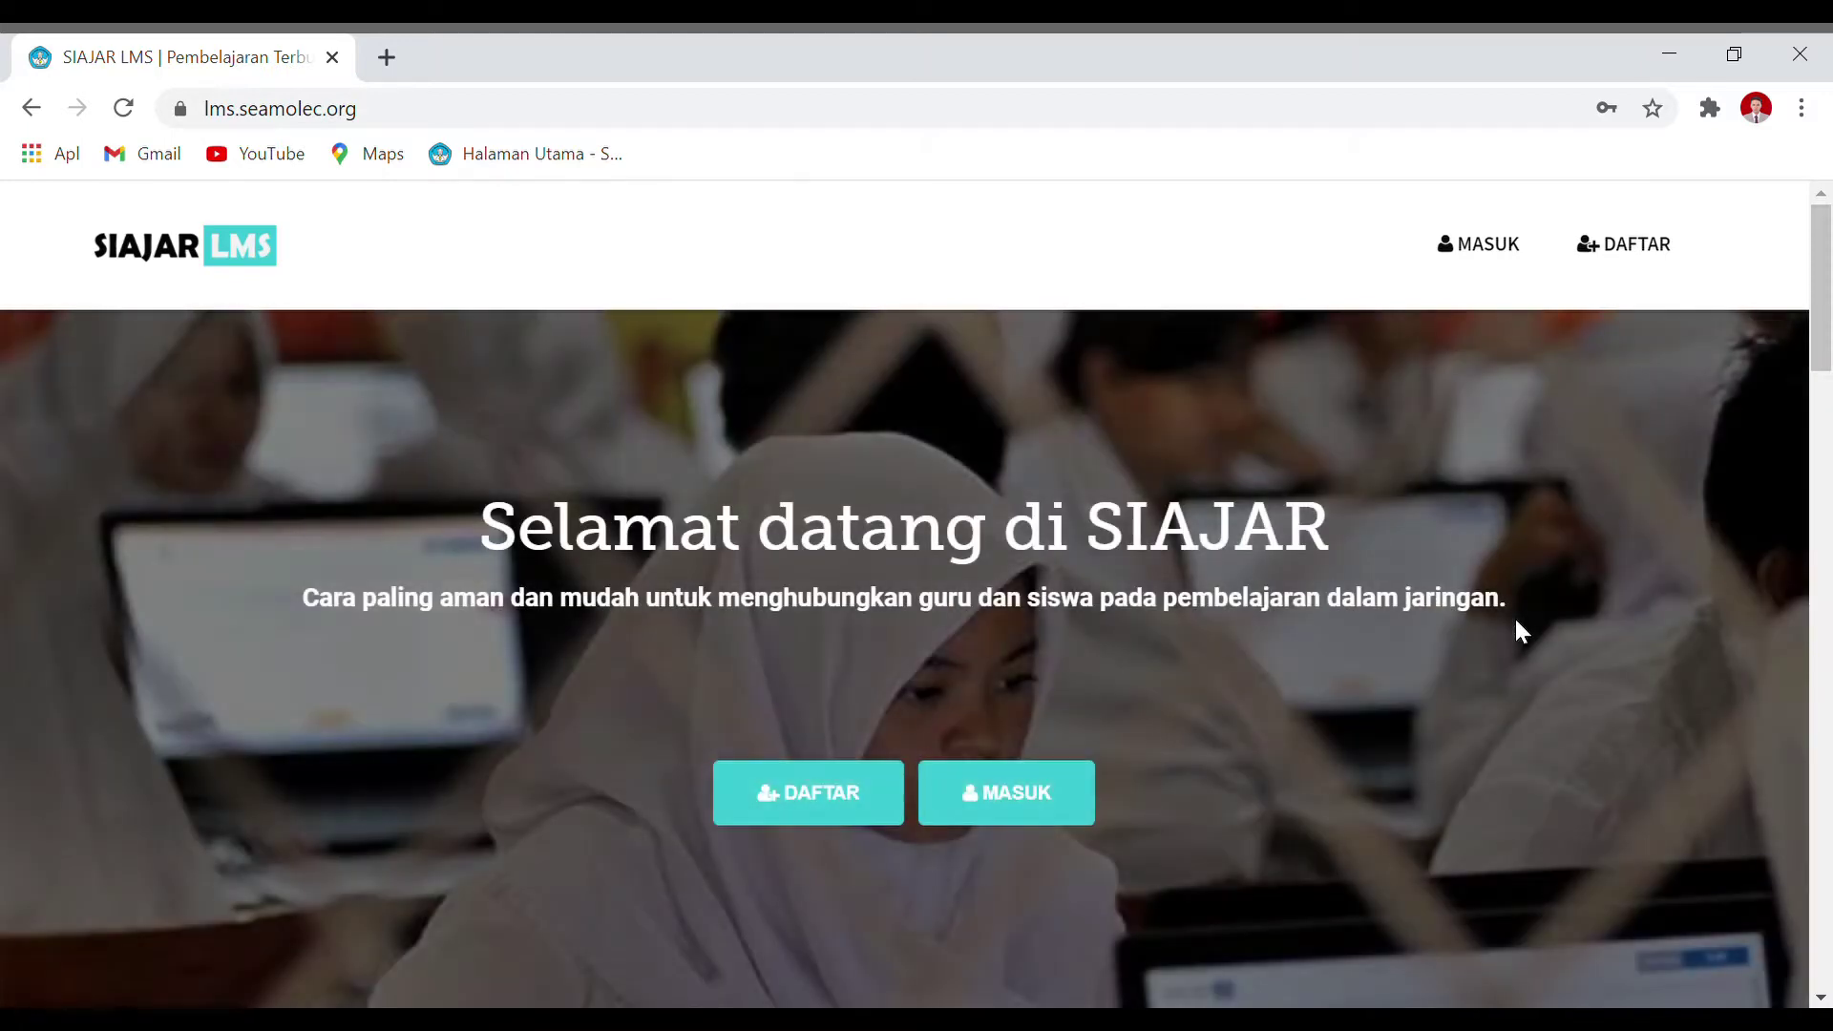
# Step: Scroll the SIAJAR homepage past the Kerjasama partner logos to the 'Selamat datang di SIAJAR' section
pyautogui.scroll(-1, 1571, 580)
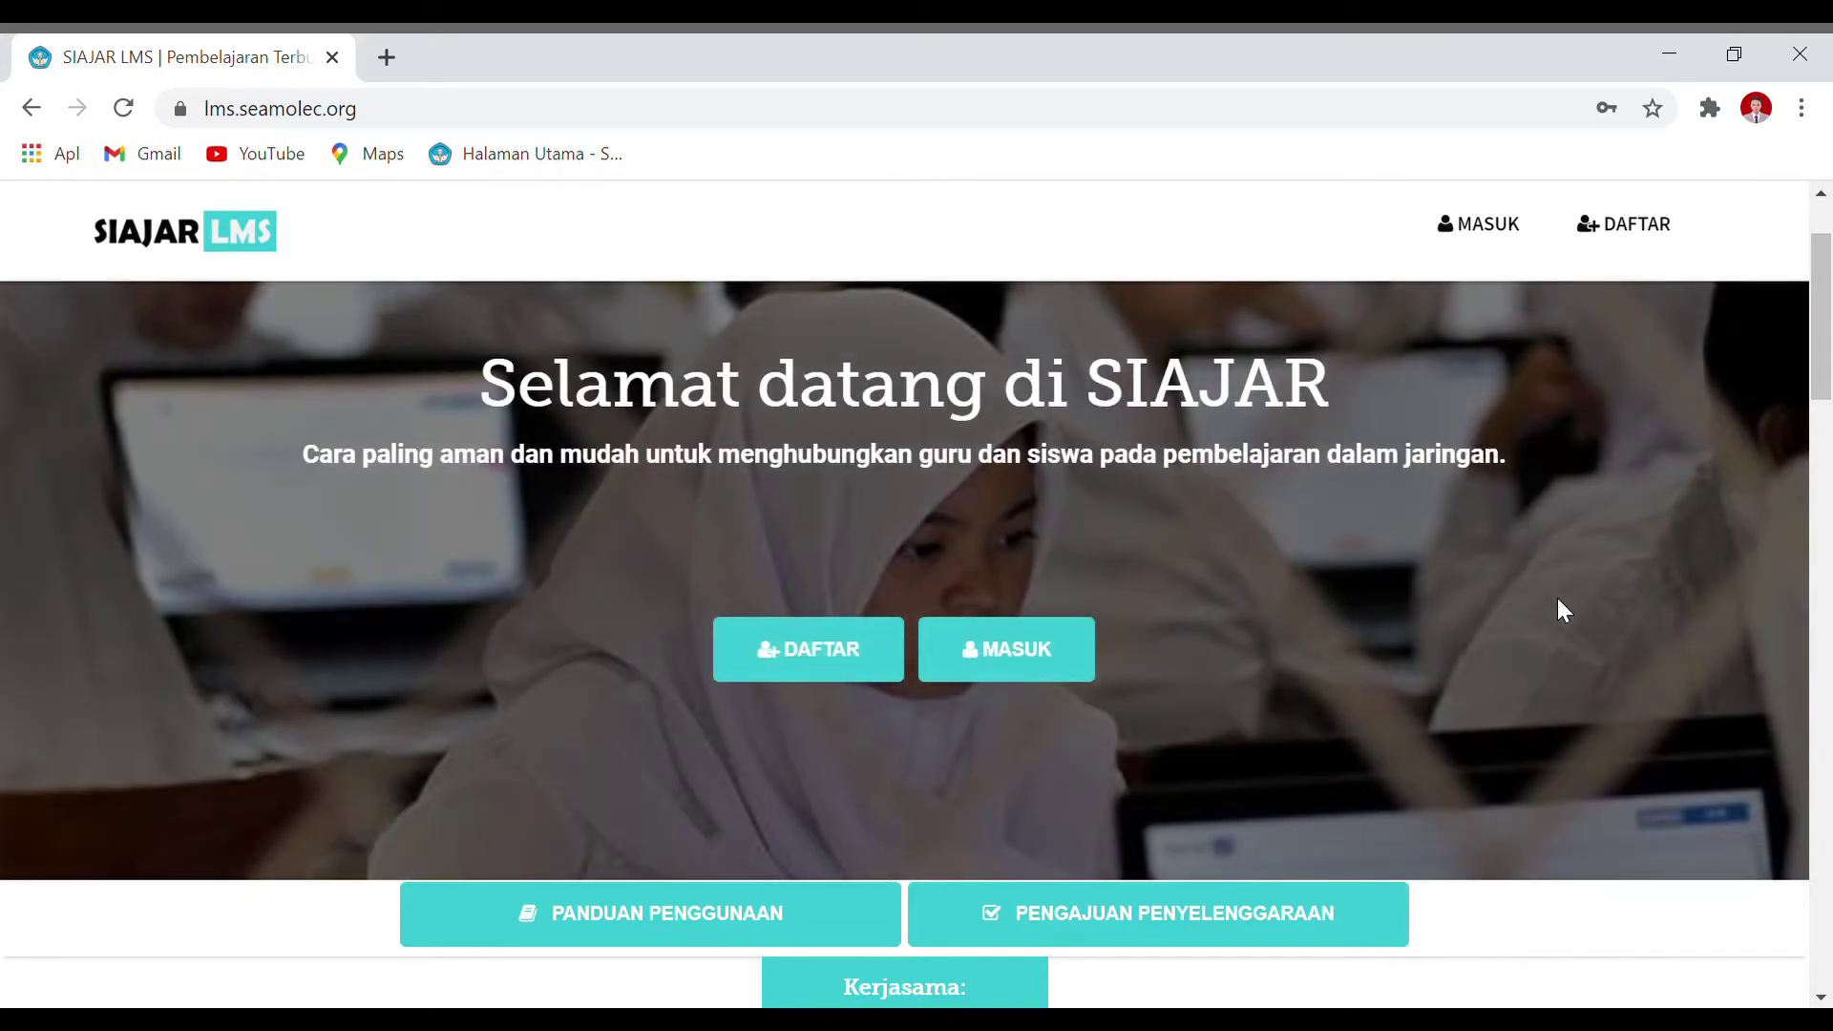
pyautogui.scroll(-3, 1563, 587)
pyautogui.scroll(3, 1564, 587)
pyautogui.scroll(-4, 1276, 370)
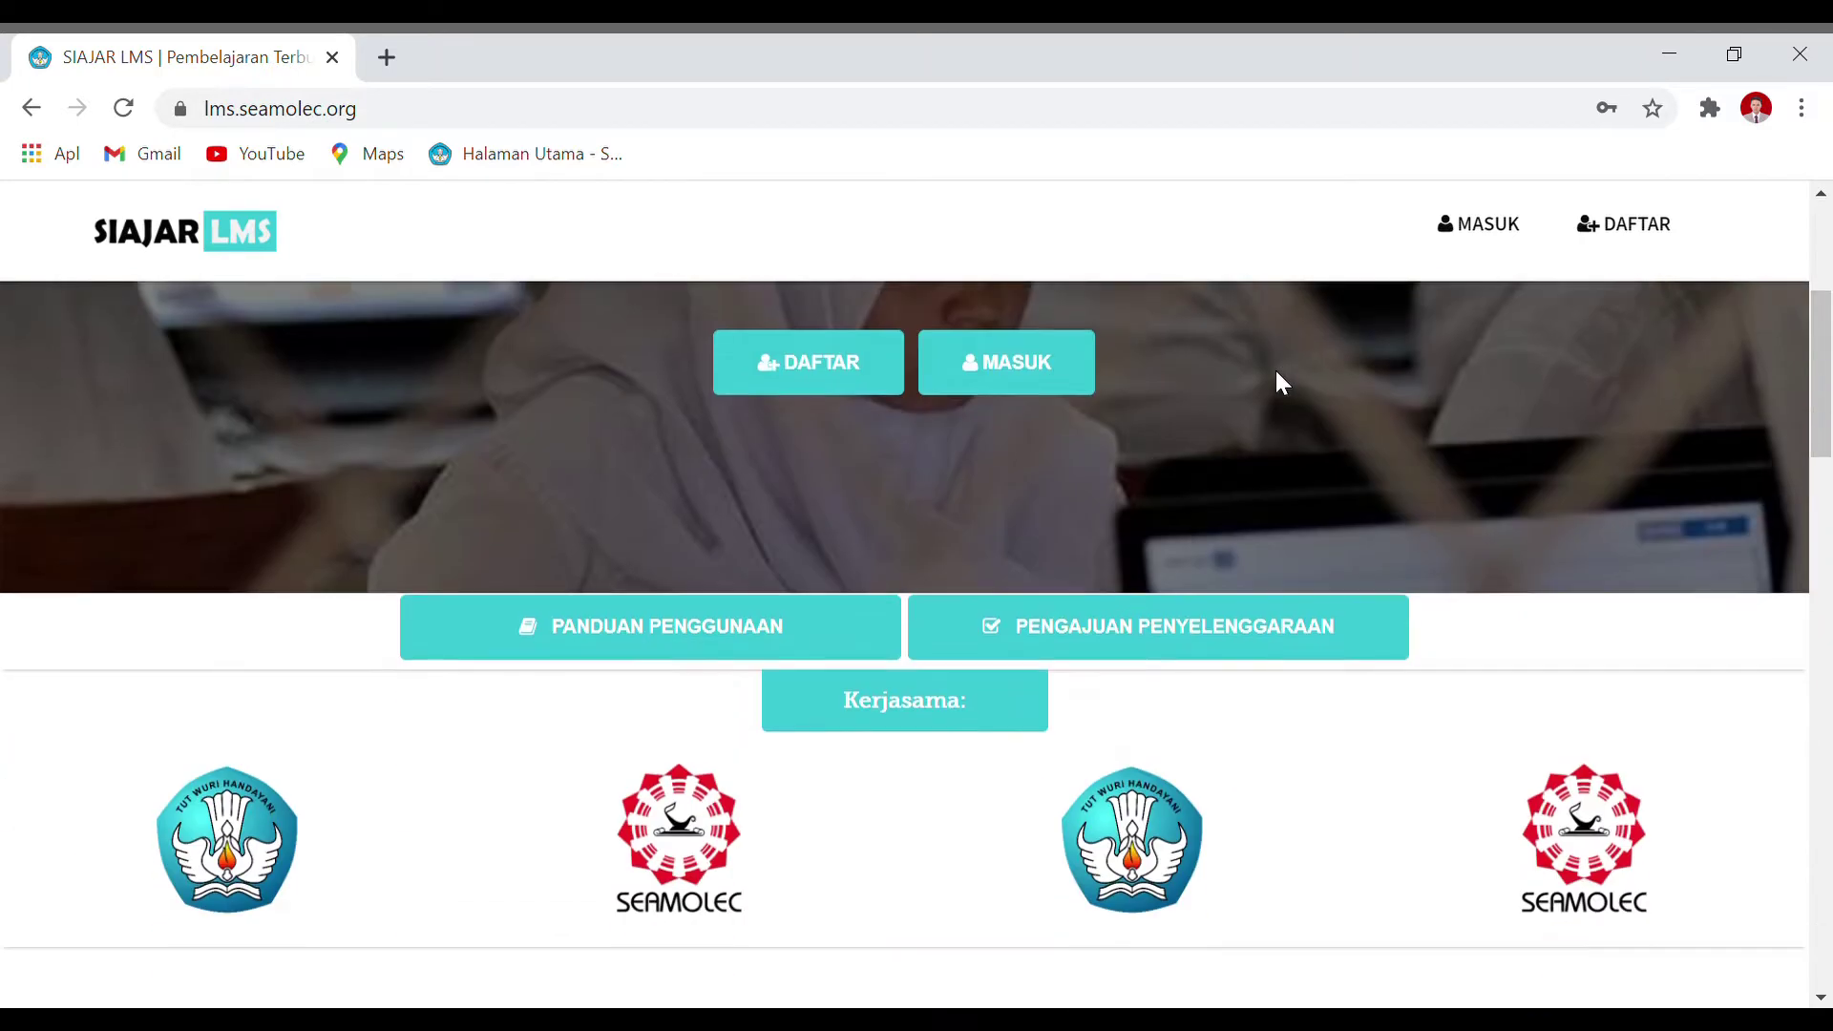
pyautogui.scroll(4, 1276, 370)
pyautogui.scroll(-4, 1276, 370)
pyautogui.scroll(-5, 1278, 373)
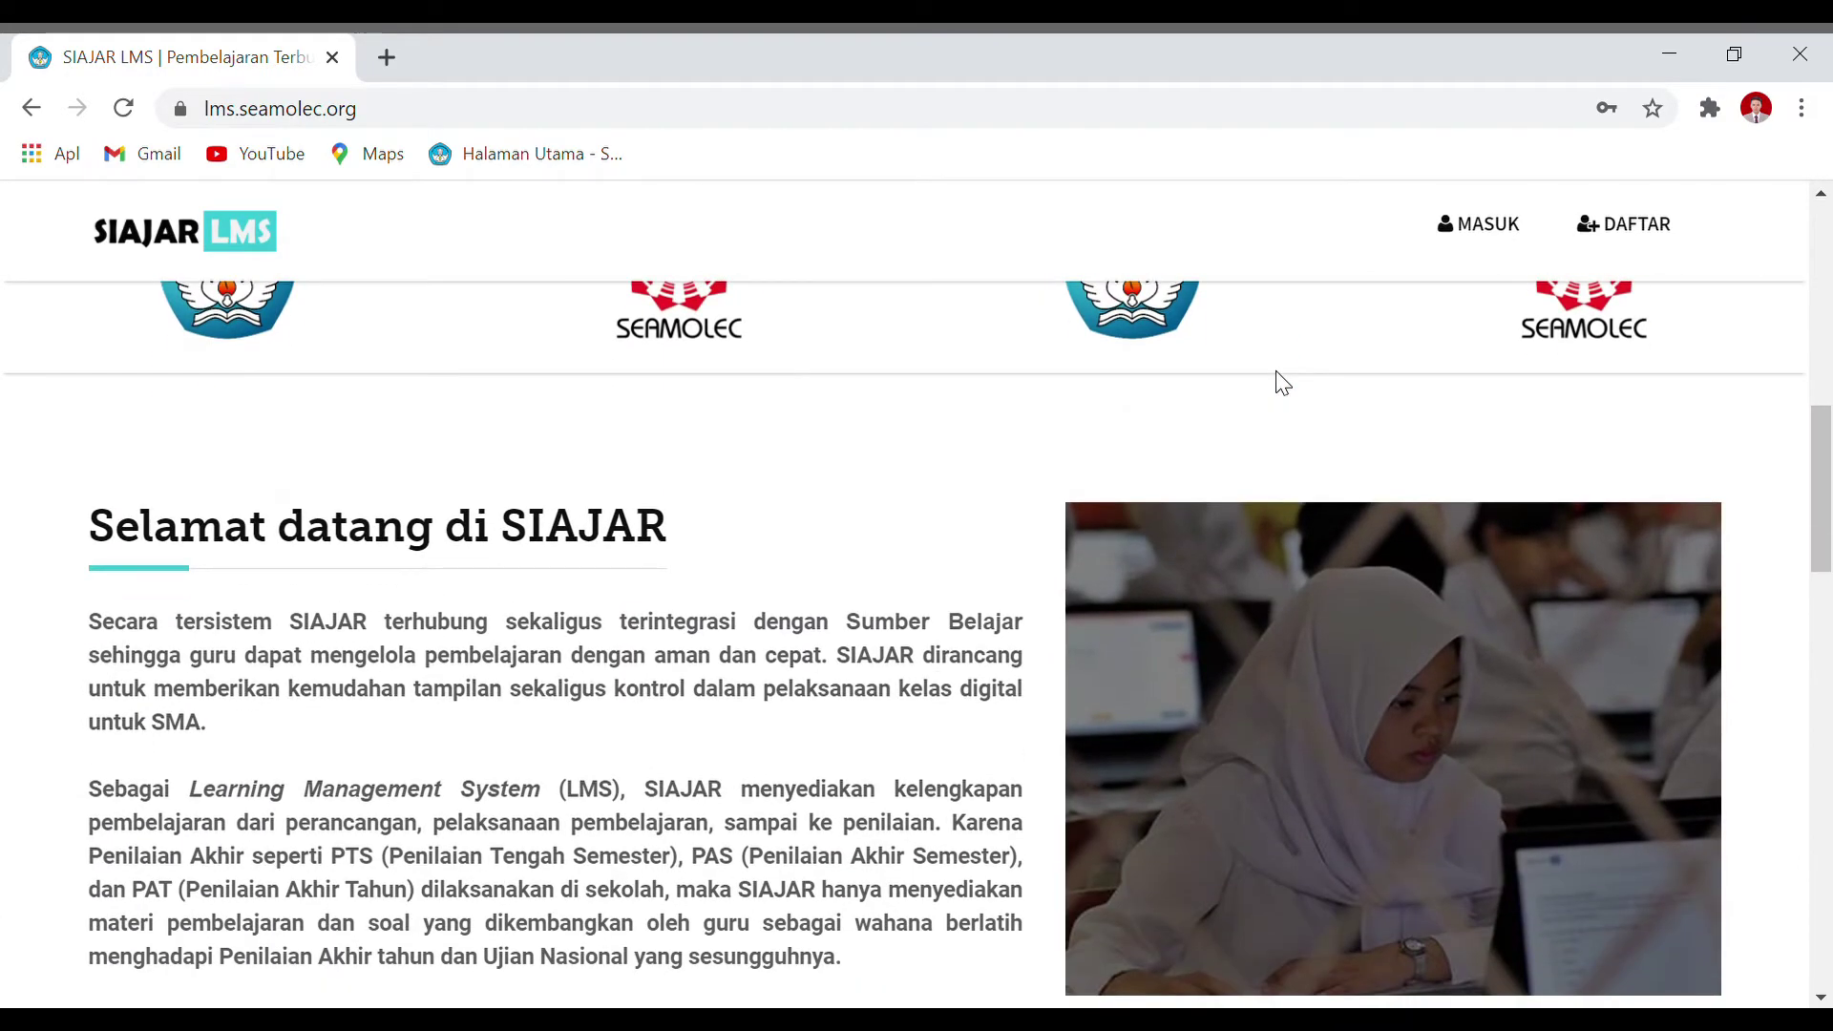
pyautogui.scroll(-2, 448, 559)
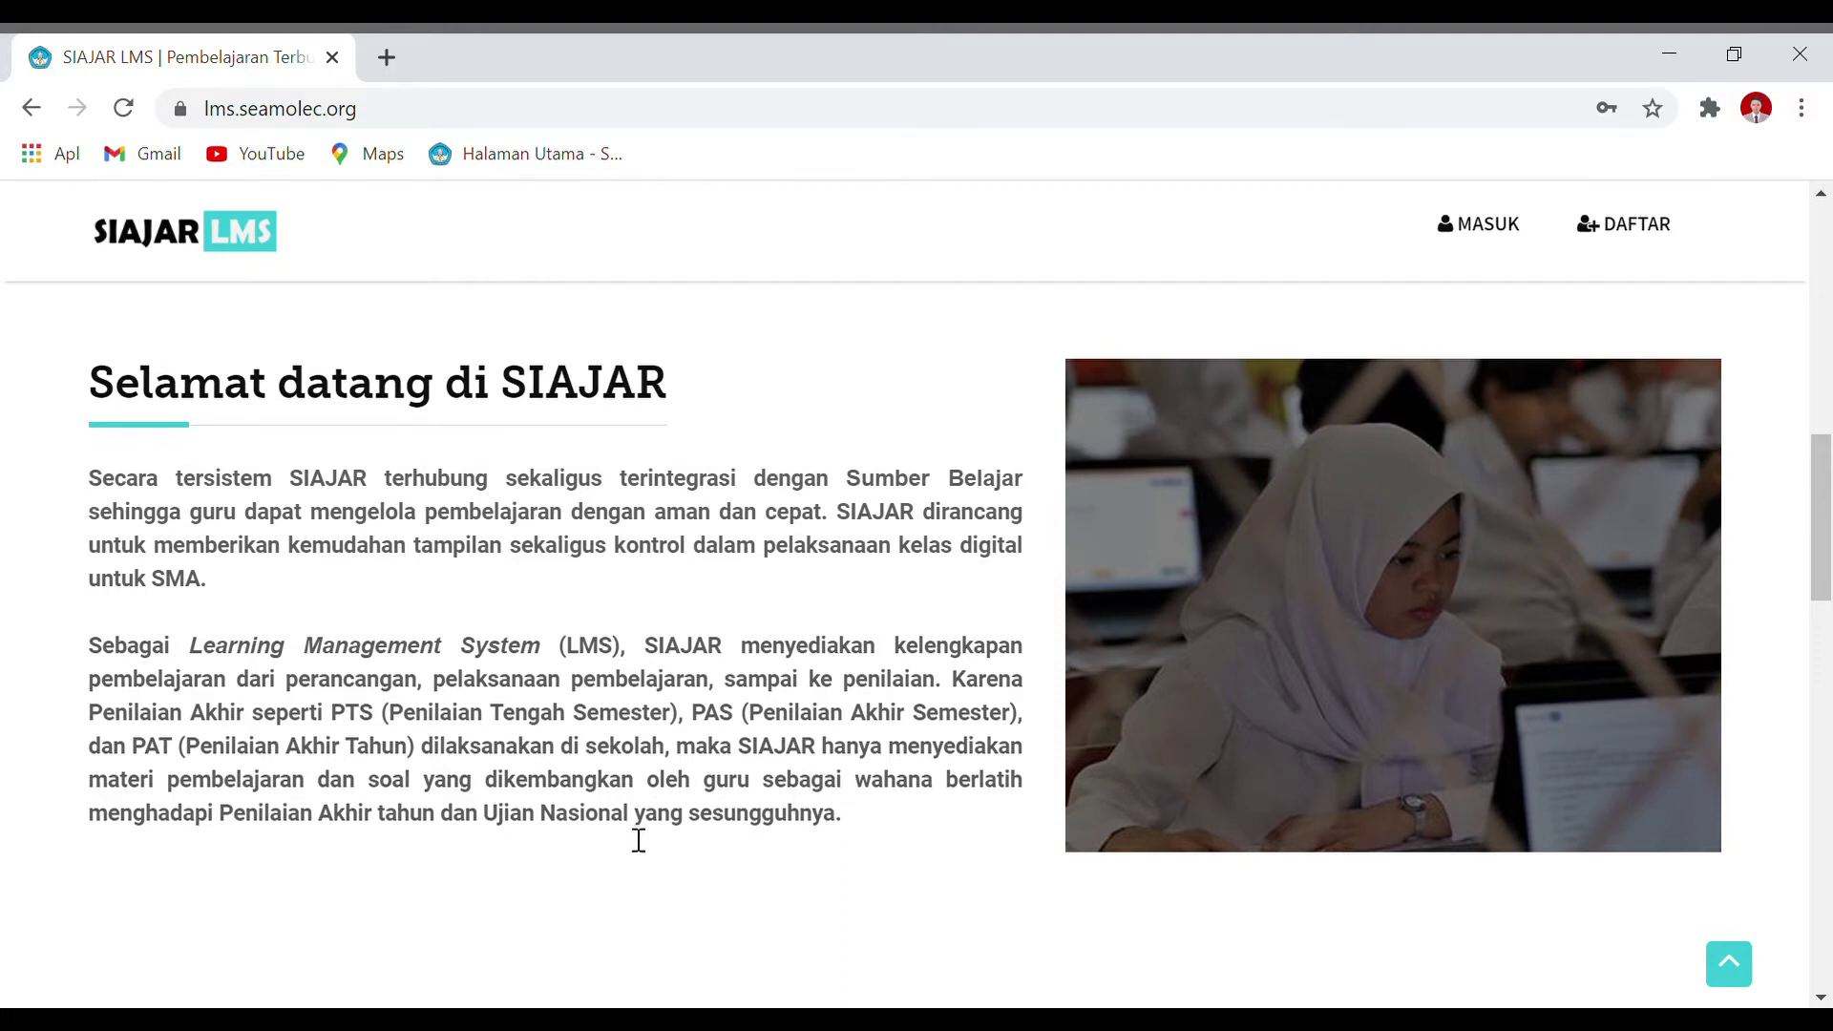
# Step: Scroll down to the Mudah, Aman and Serba Guna feature cards
pyautogui.scroll(-1, 755, 835)
pyautogui.scroll(-3, 789, 830)
pyautogui.scroll(4, 790, 830)
pyautogui.scroll(-3, 621, 638)
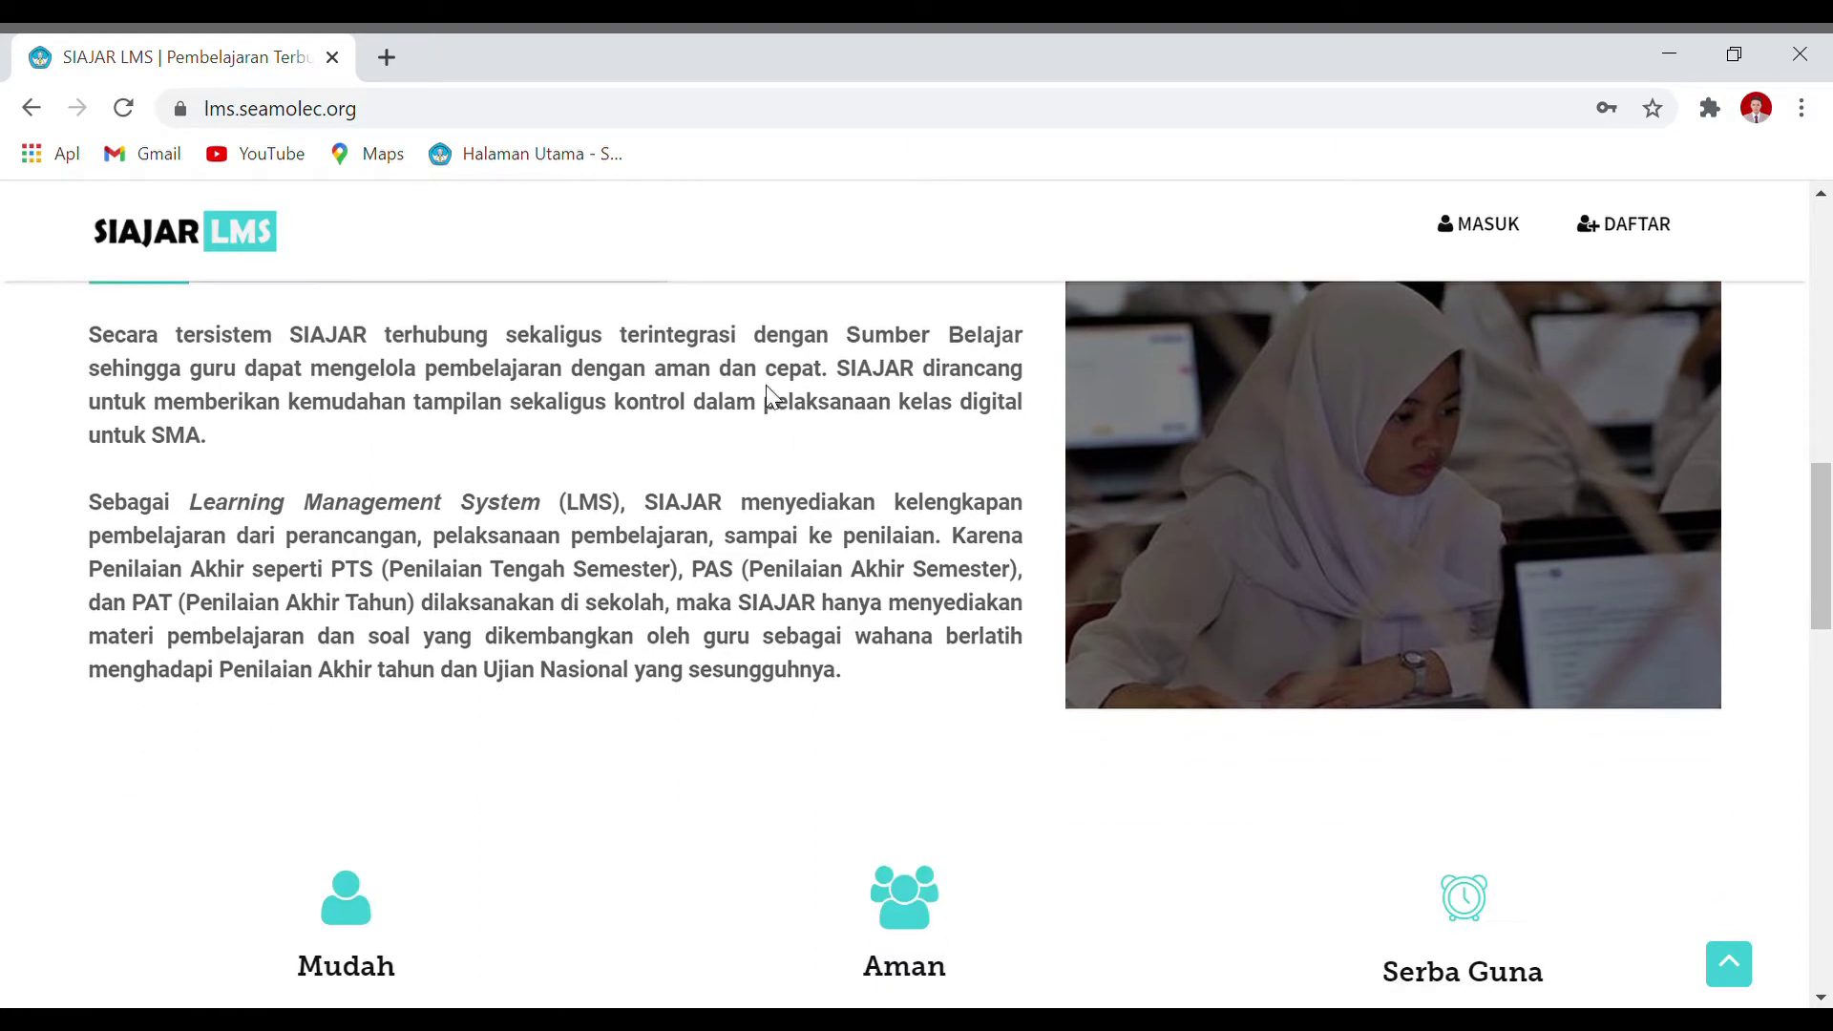
pyautogui.scroll(3, 723, 560)
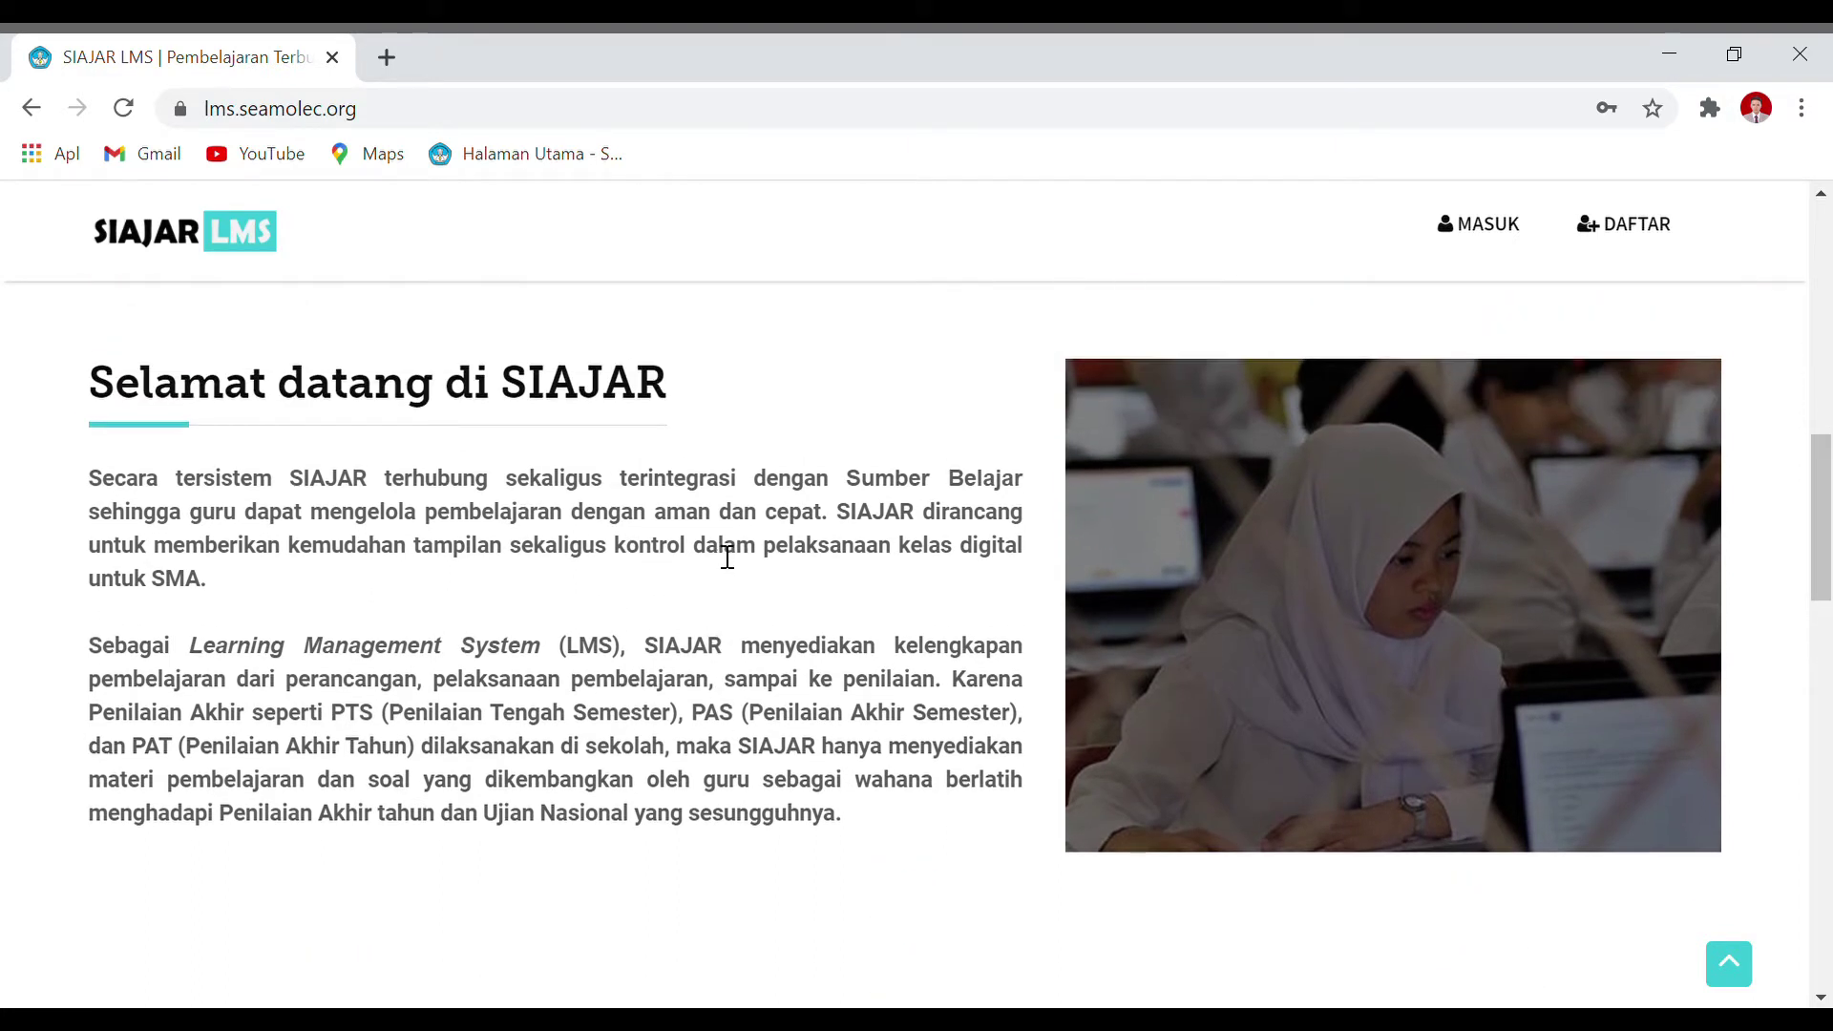
pyautogui.scroll(-2, 728, 556)
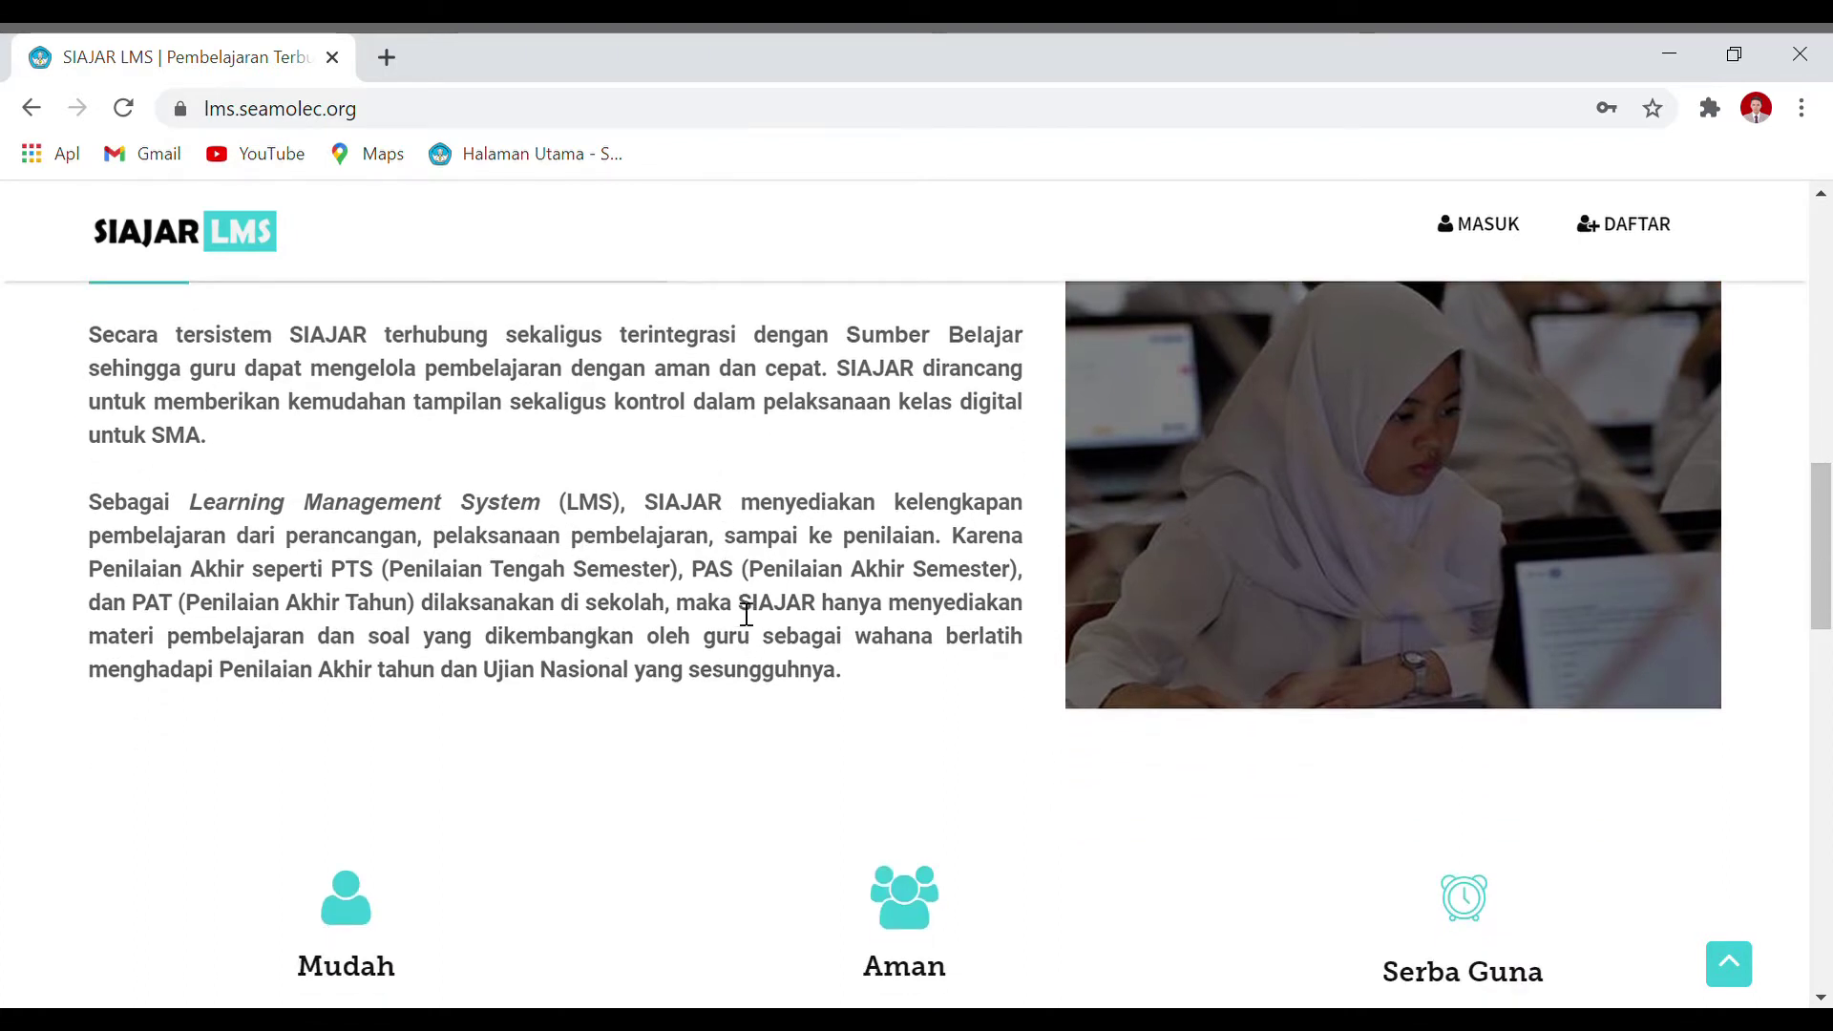
pyautogui.scroll(1, 502, 691)
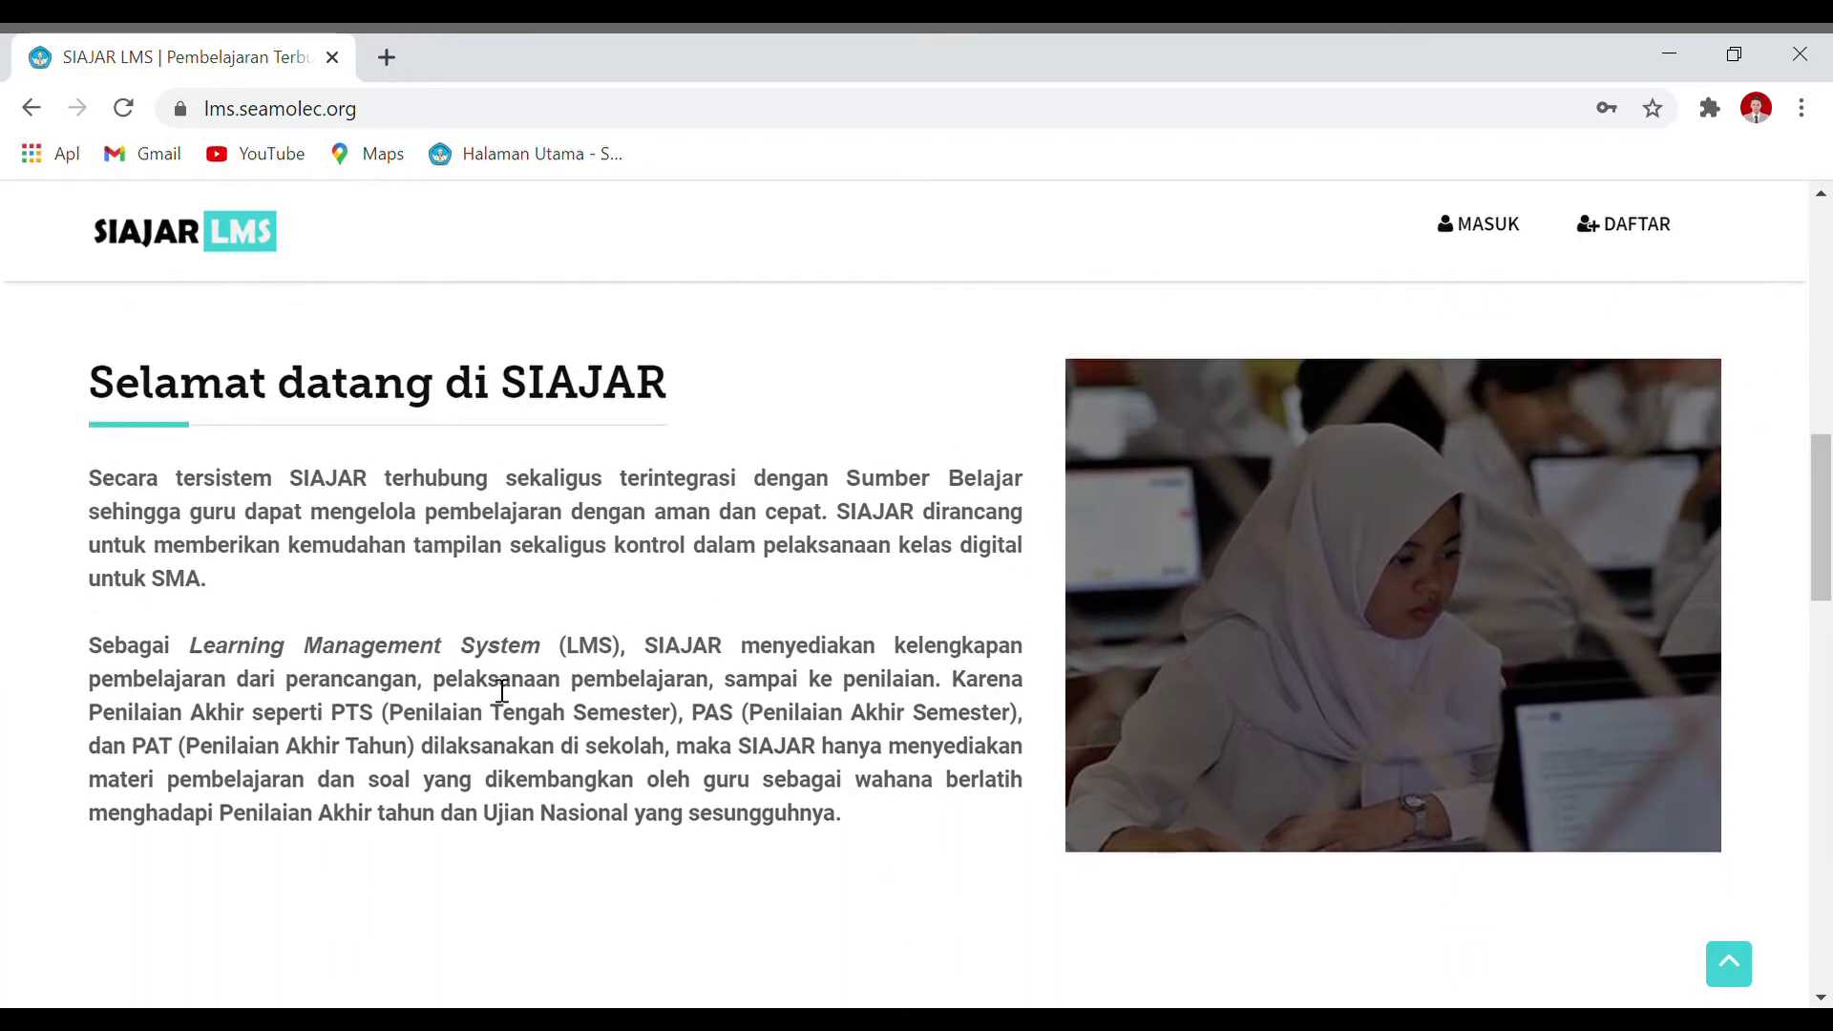
pyautogui.scroll(-1, 516, 632)
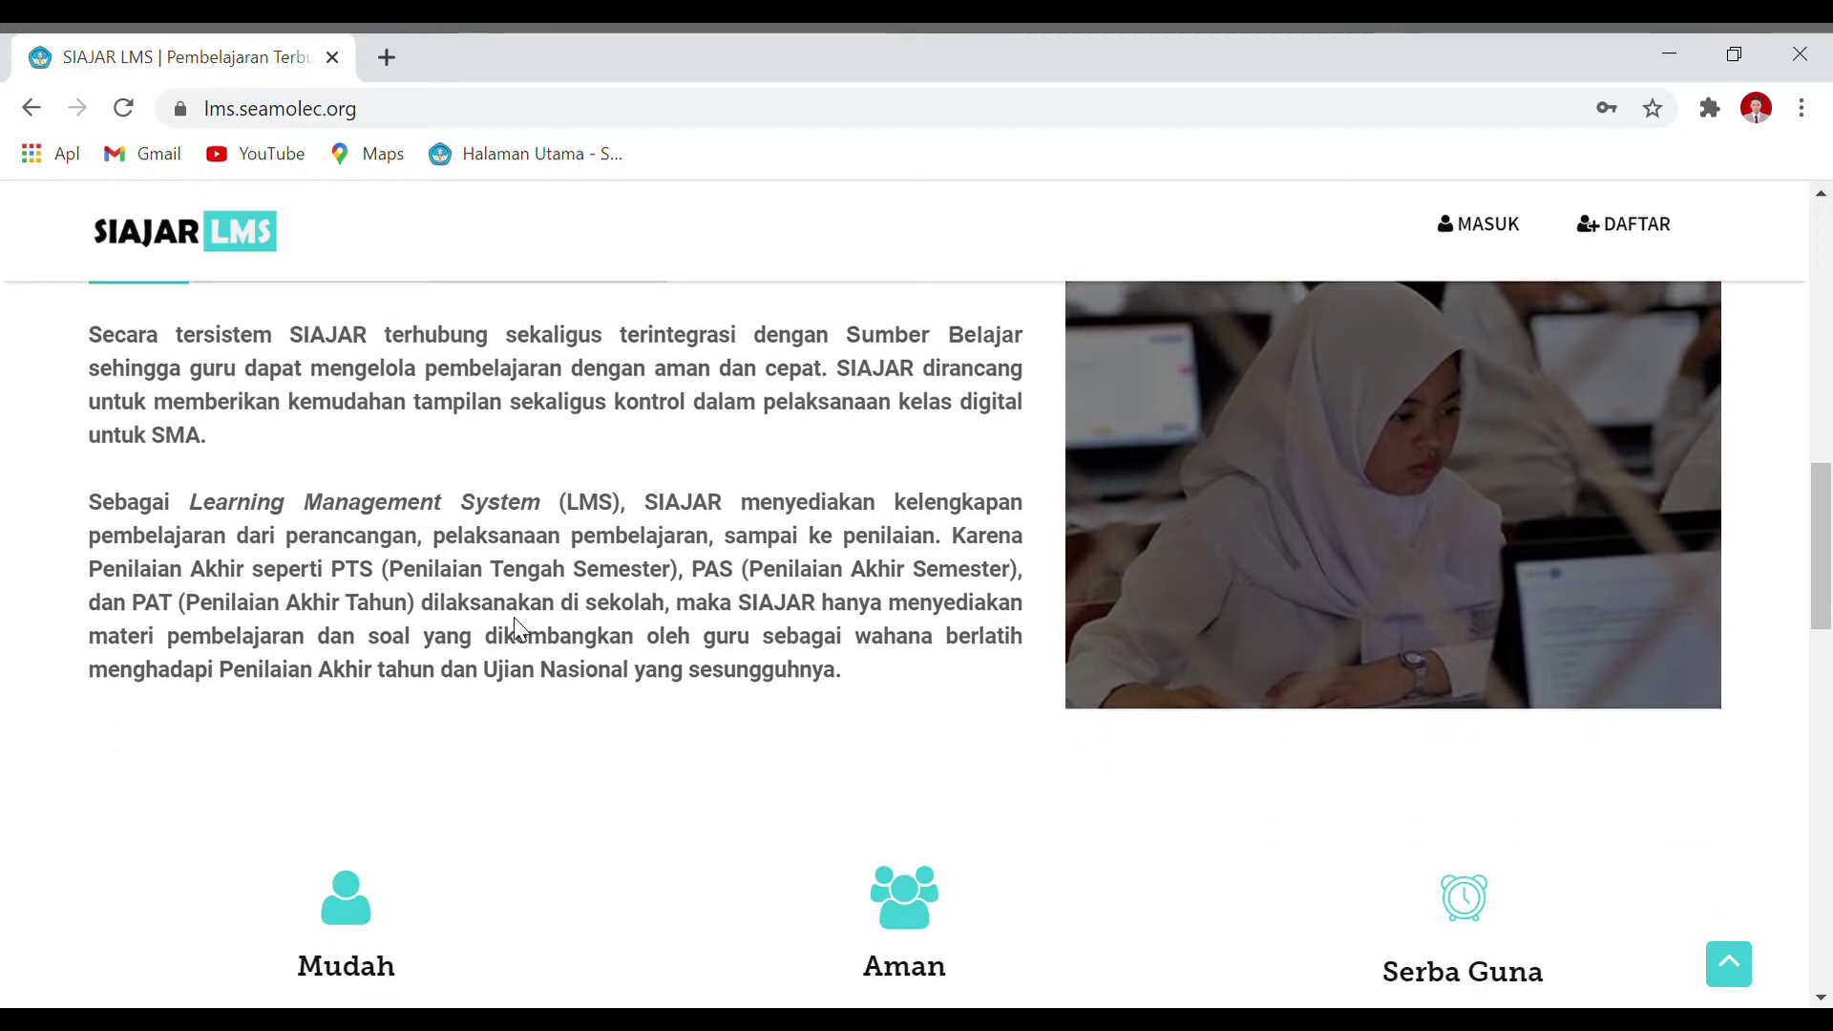
pyautogui.scroll(1, 516, 632)
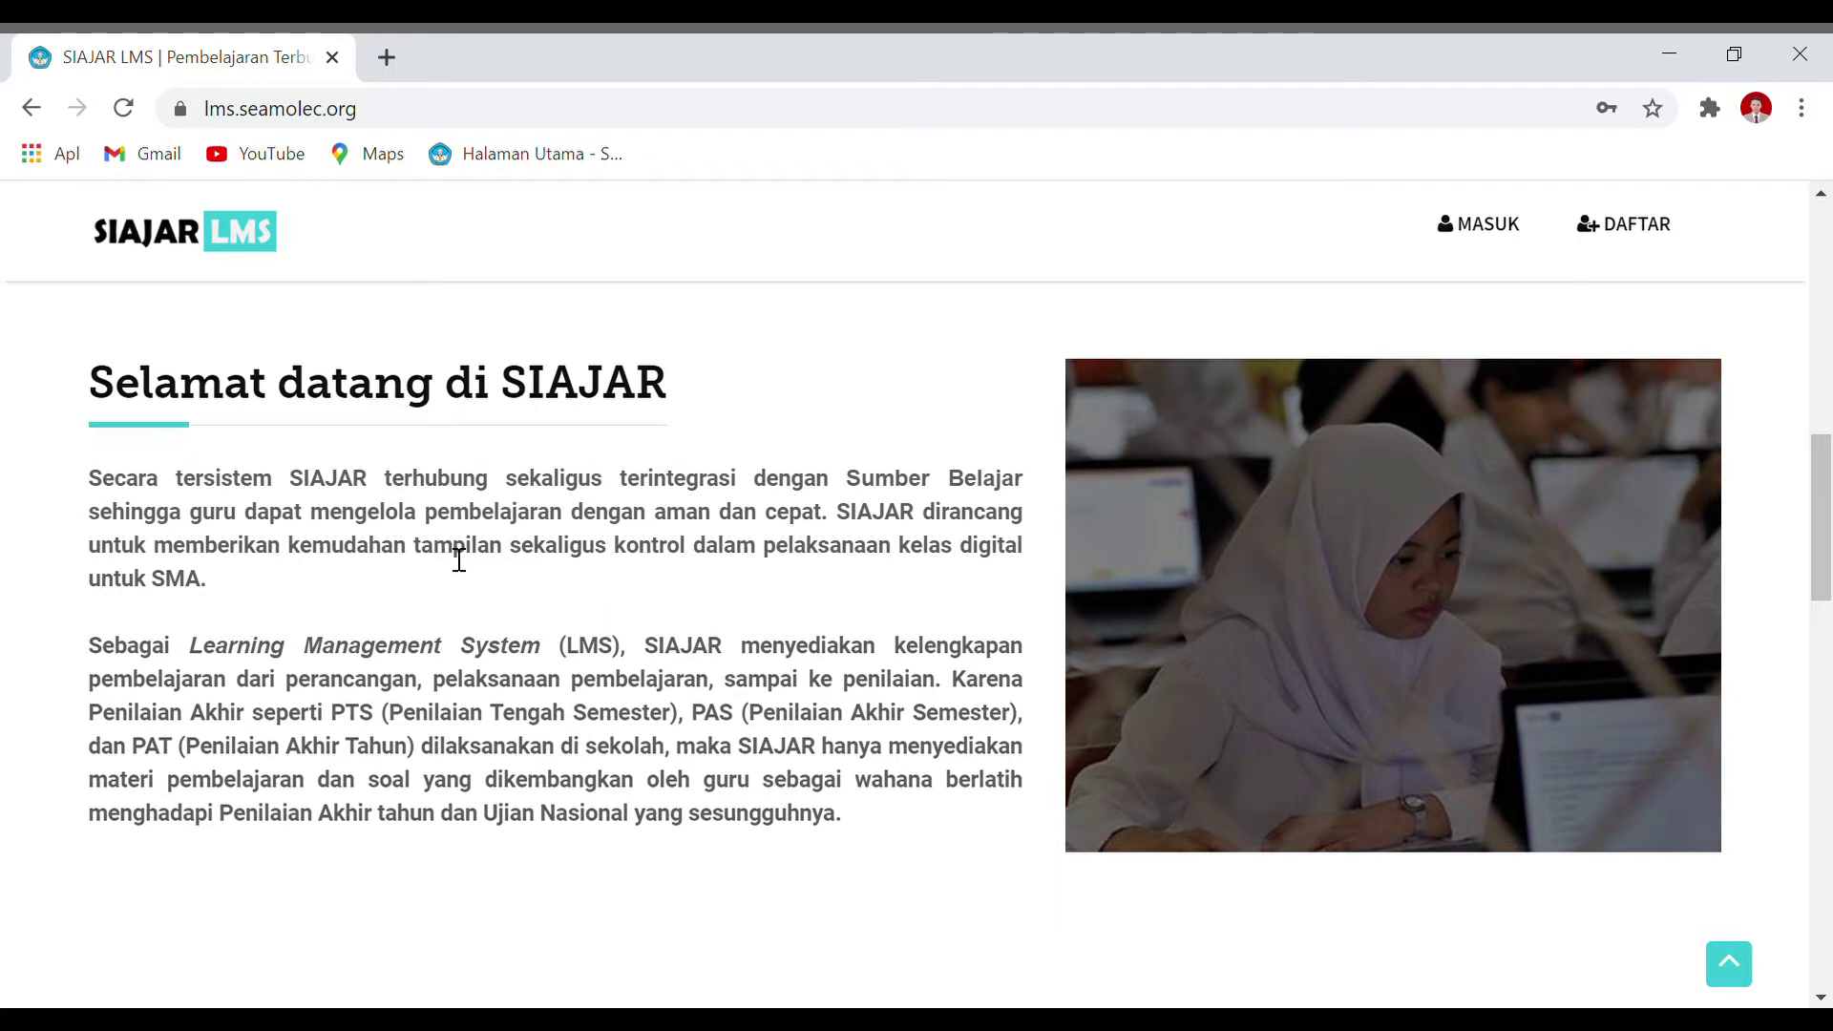
pyautogui.scroll(-2, 461, 558)
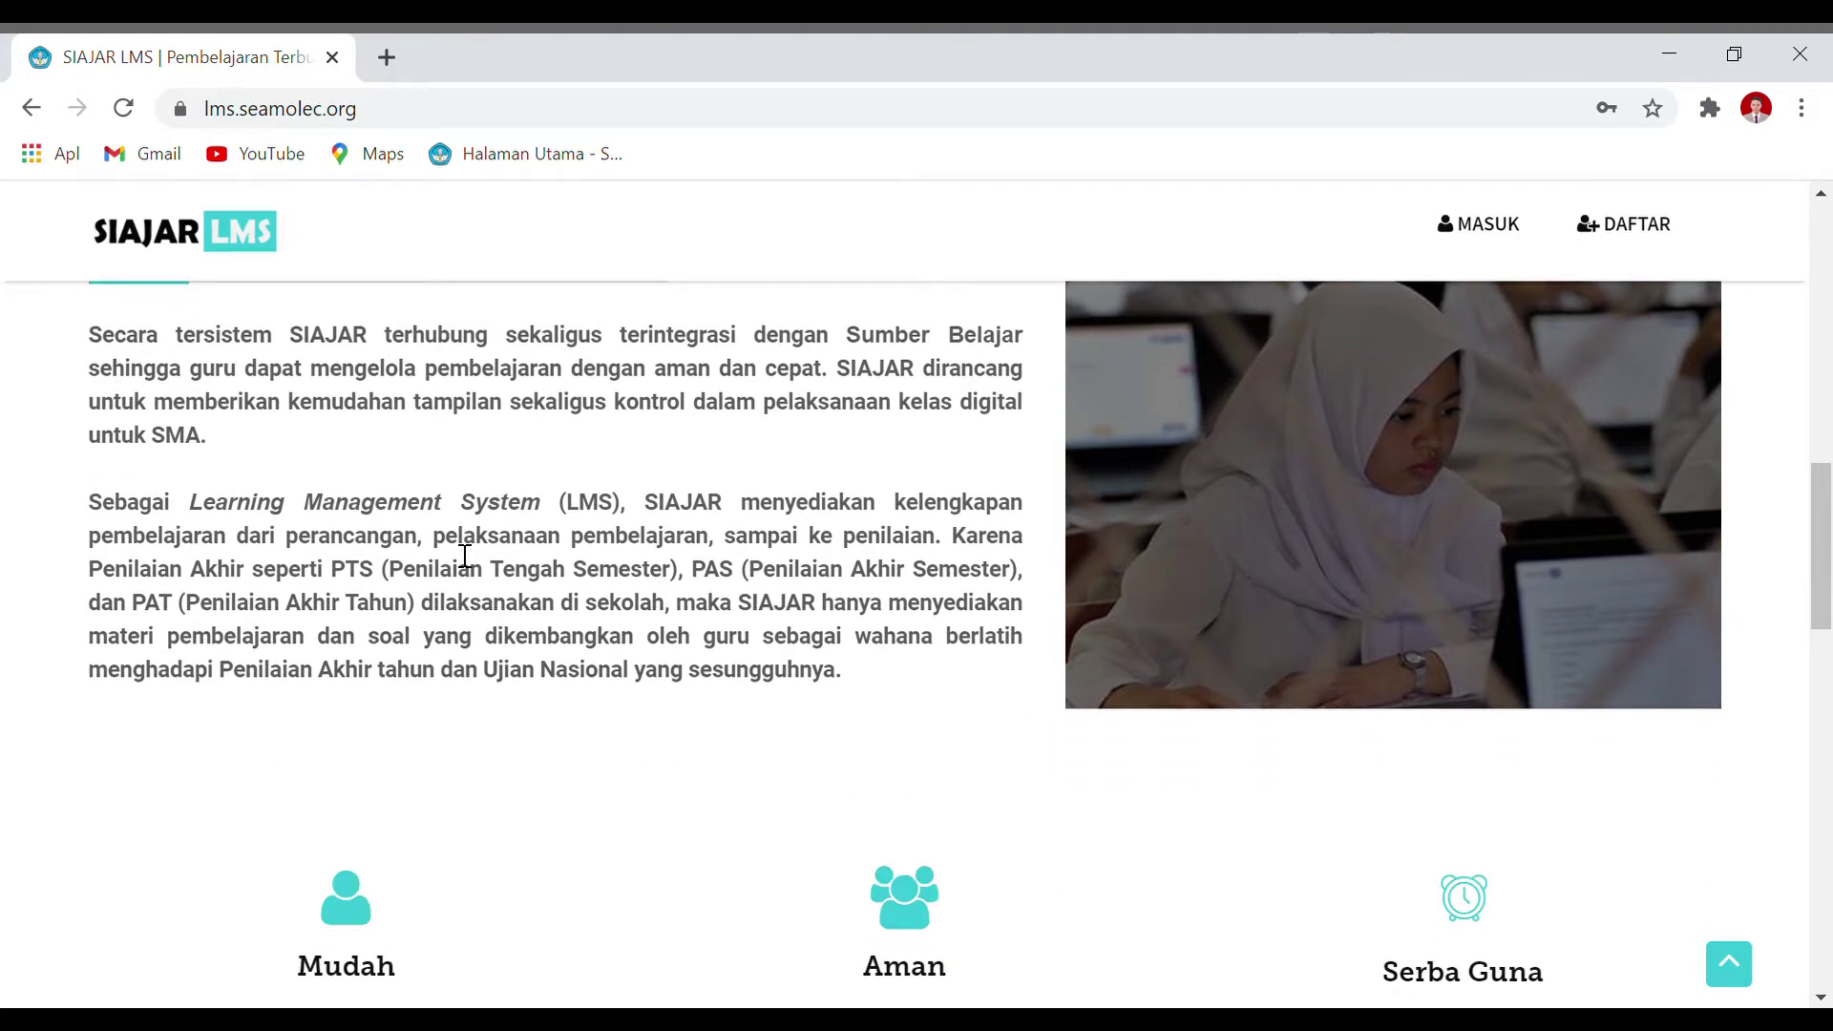
pyautogui.scroll(-2, 465, 555)
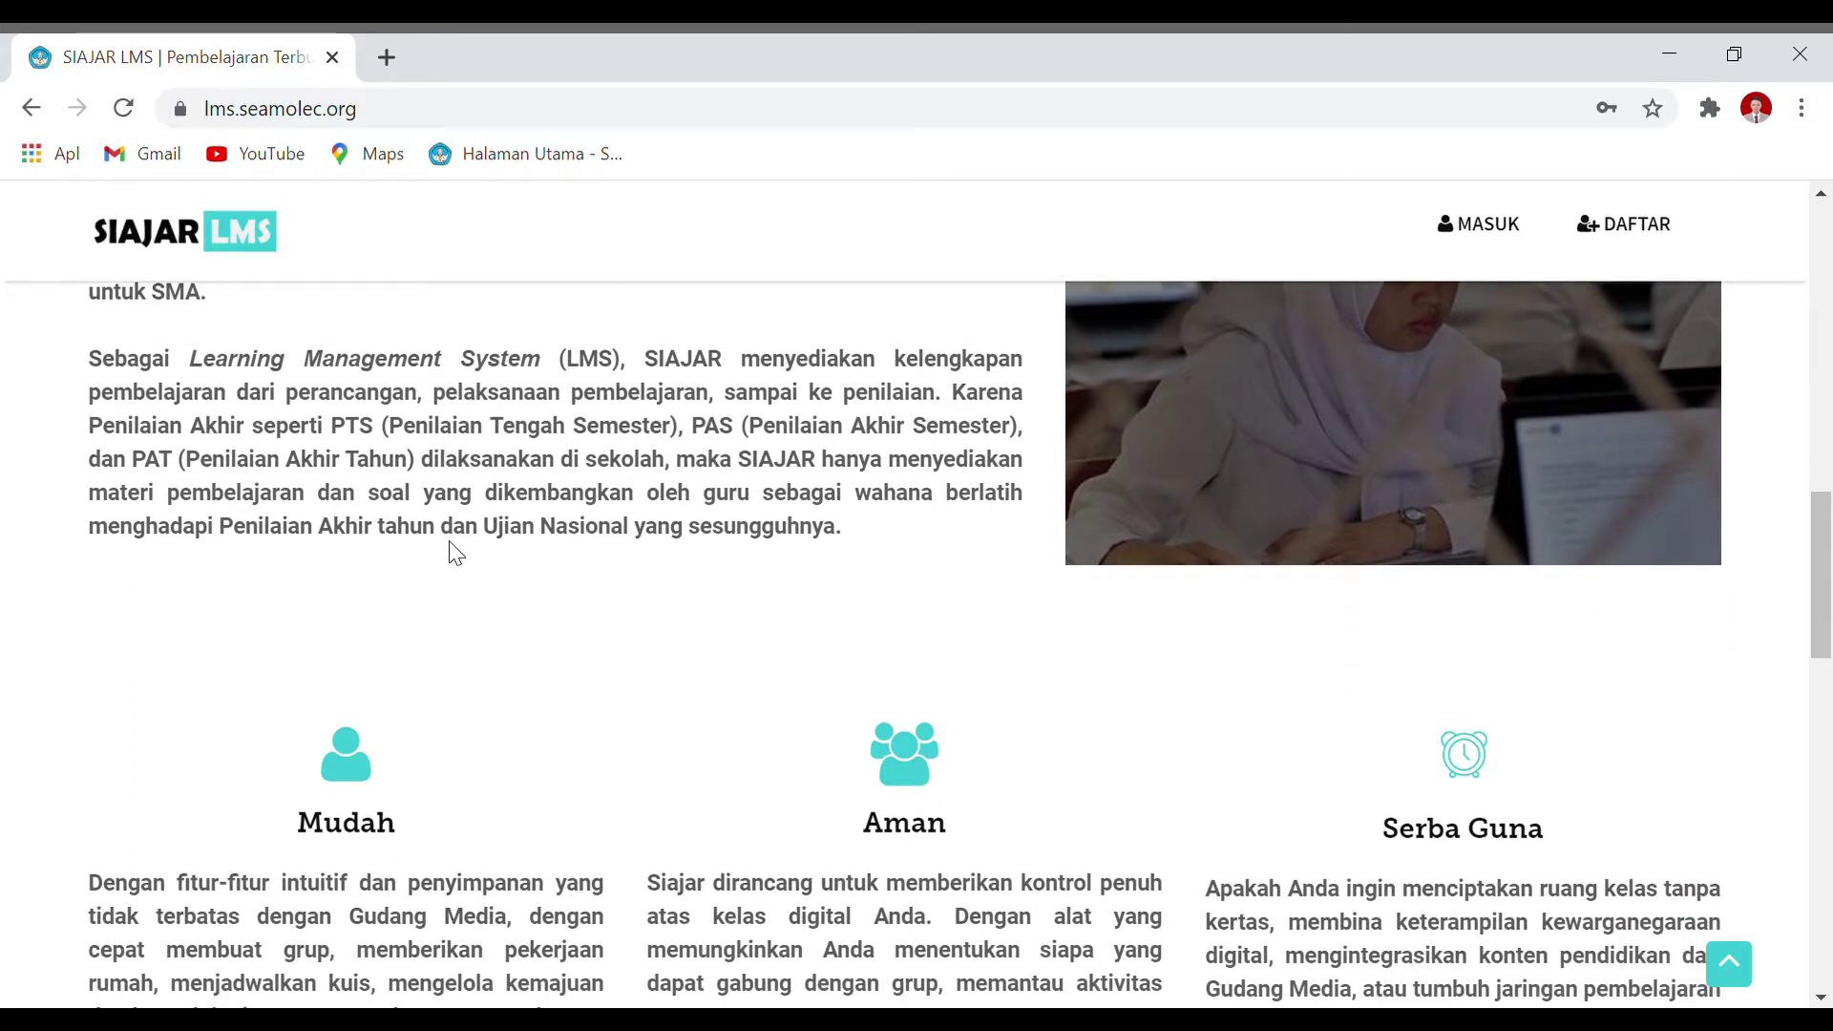
pyautogui.scroll(-2, 455, 552)
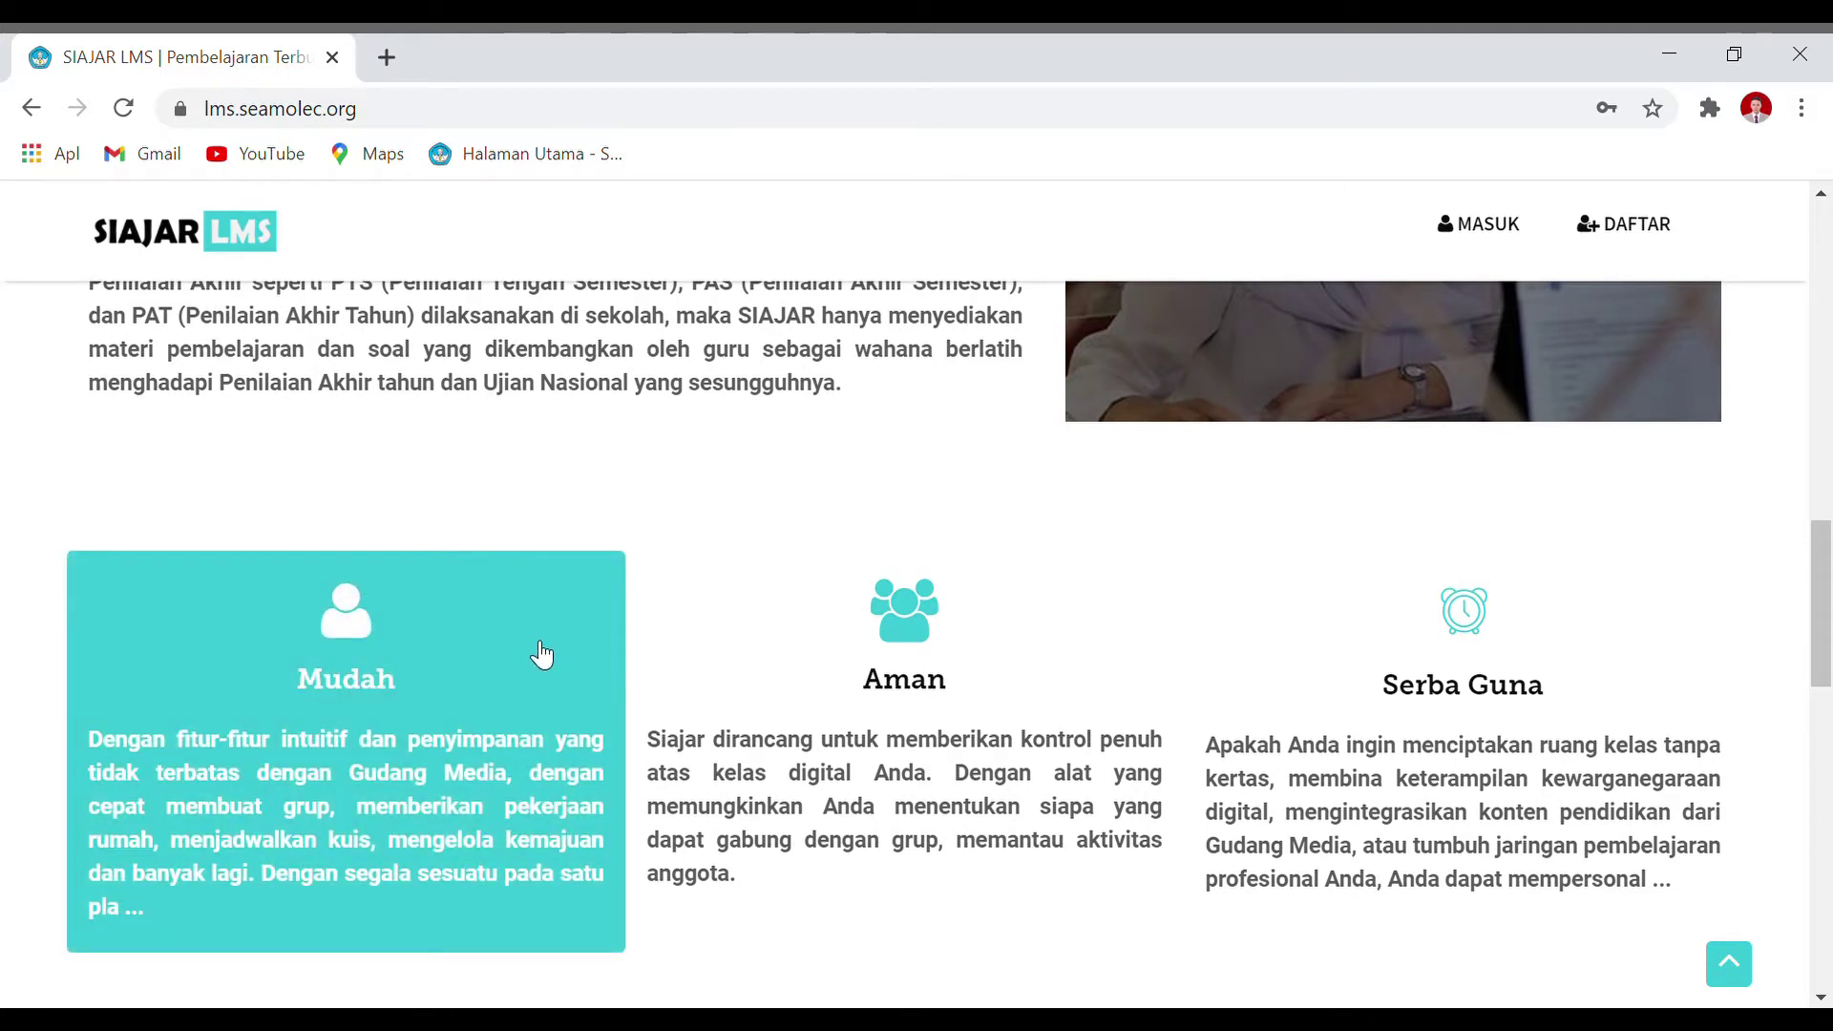
pyautogui.scroll(-2, 541, 655)
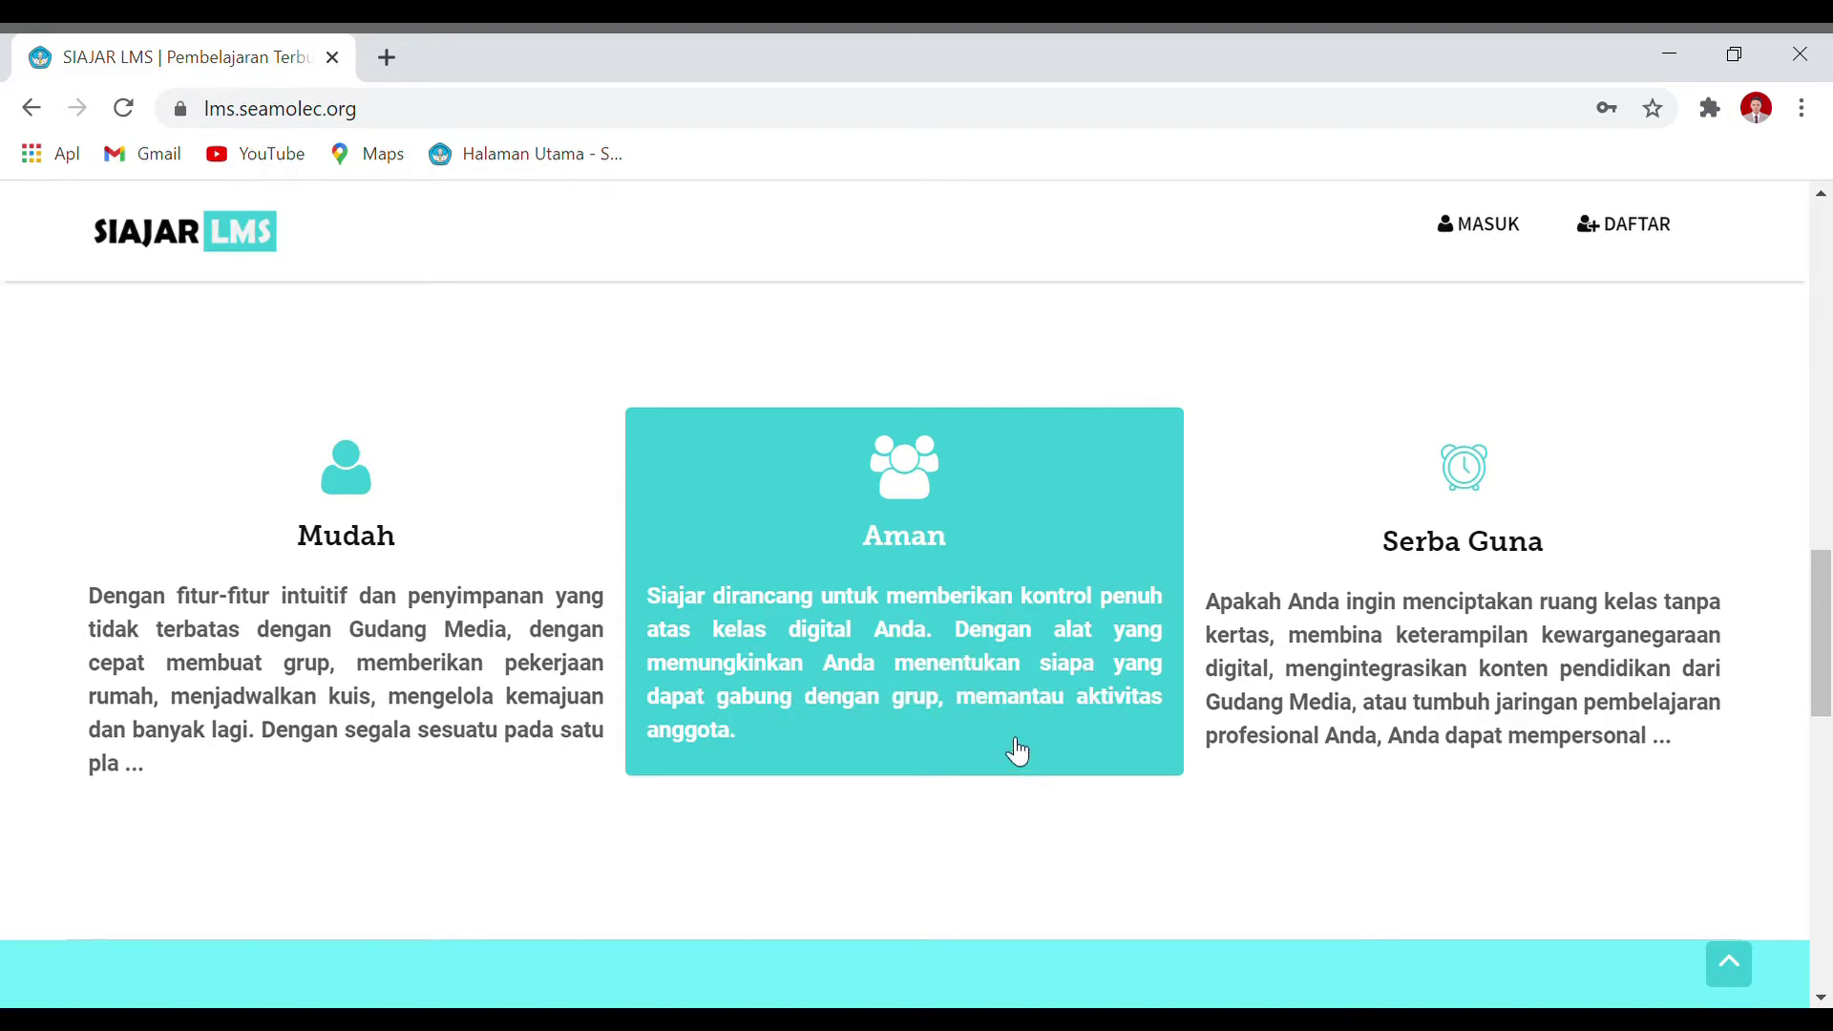
# Step: Scroll to the statistics row: 21006 Guru & Tutor, 88866 Siswa, 19019 Kelas, 3687 Bahan Ajar
pyautogui.scroll(-2, 994, 724)
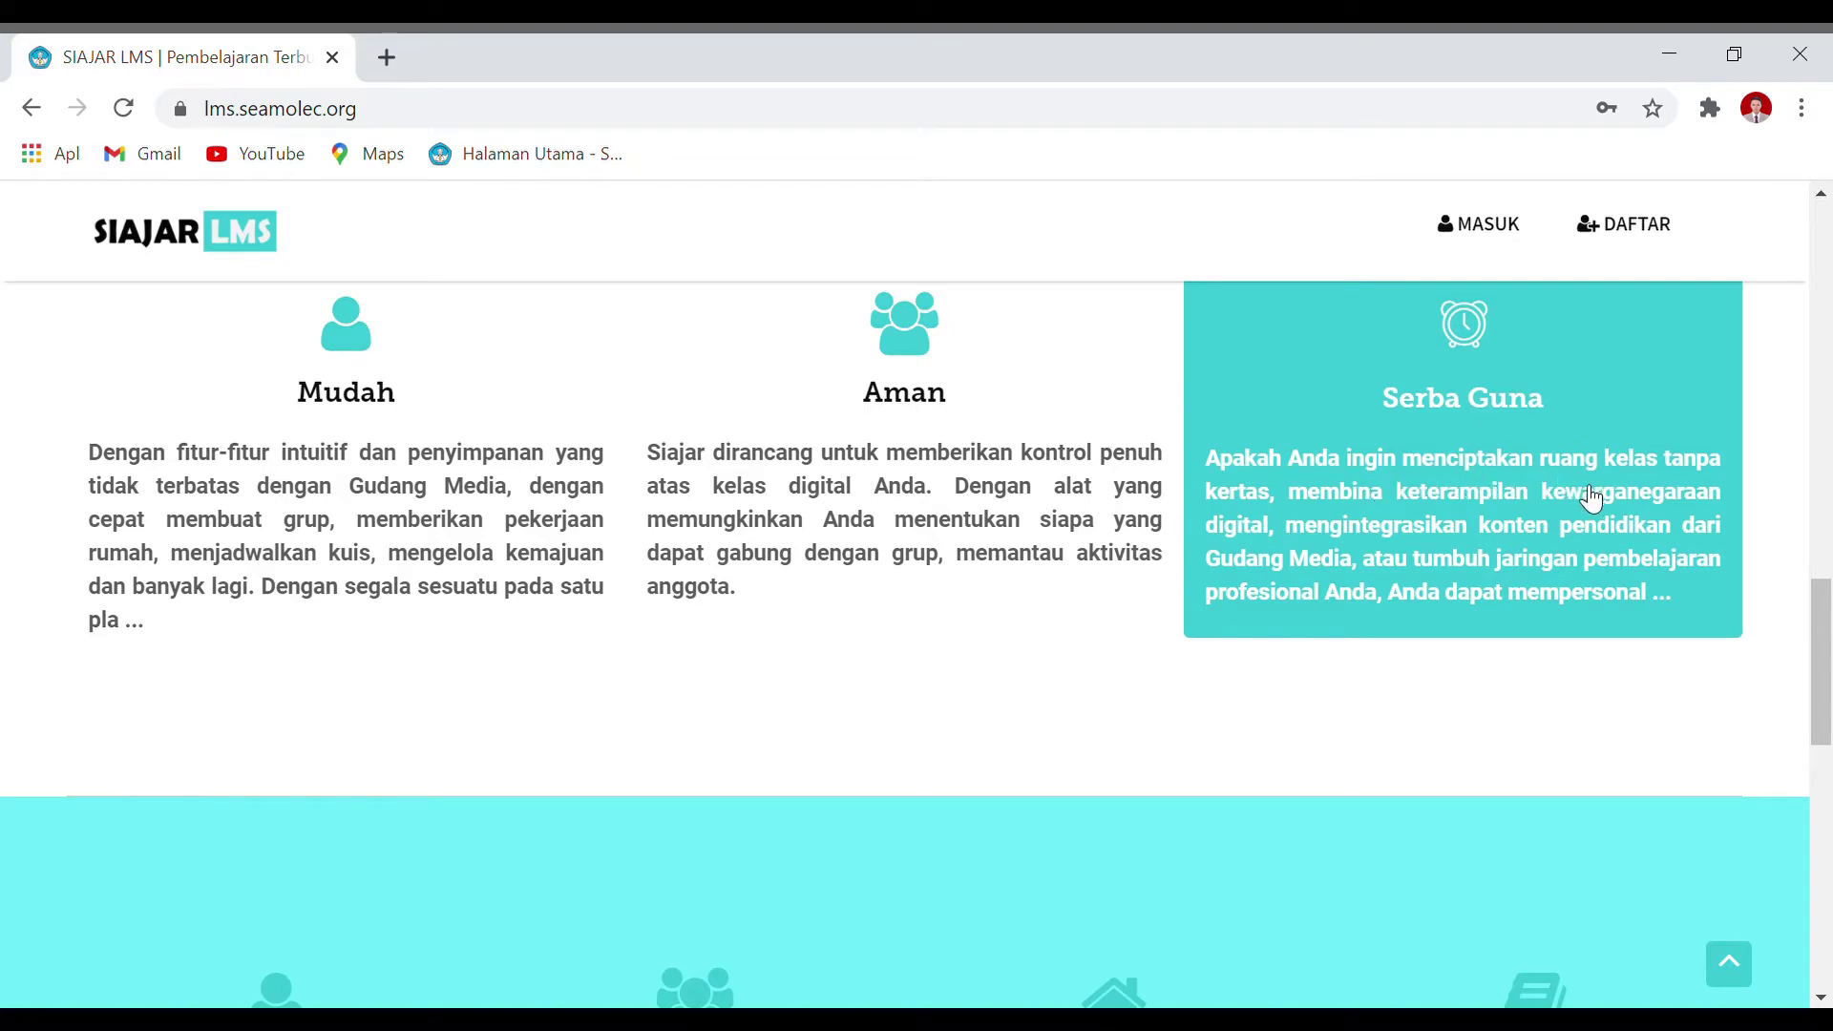
pyautogui.scroll(-2, 1590, 499)
pyautogui.scroll(2, 1594, 493)
pyautogui.scroll(-3, 1595, 499)
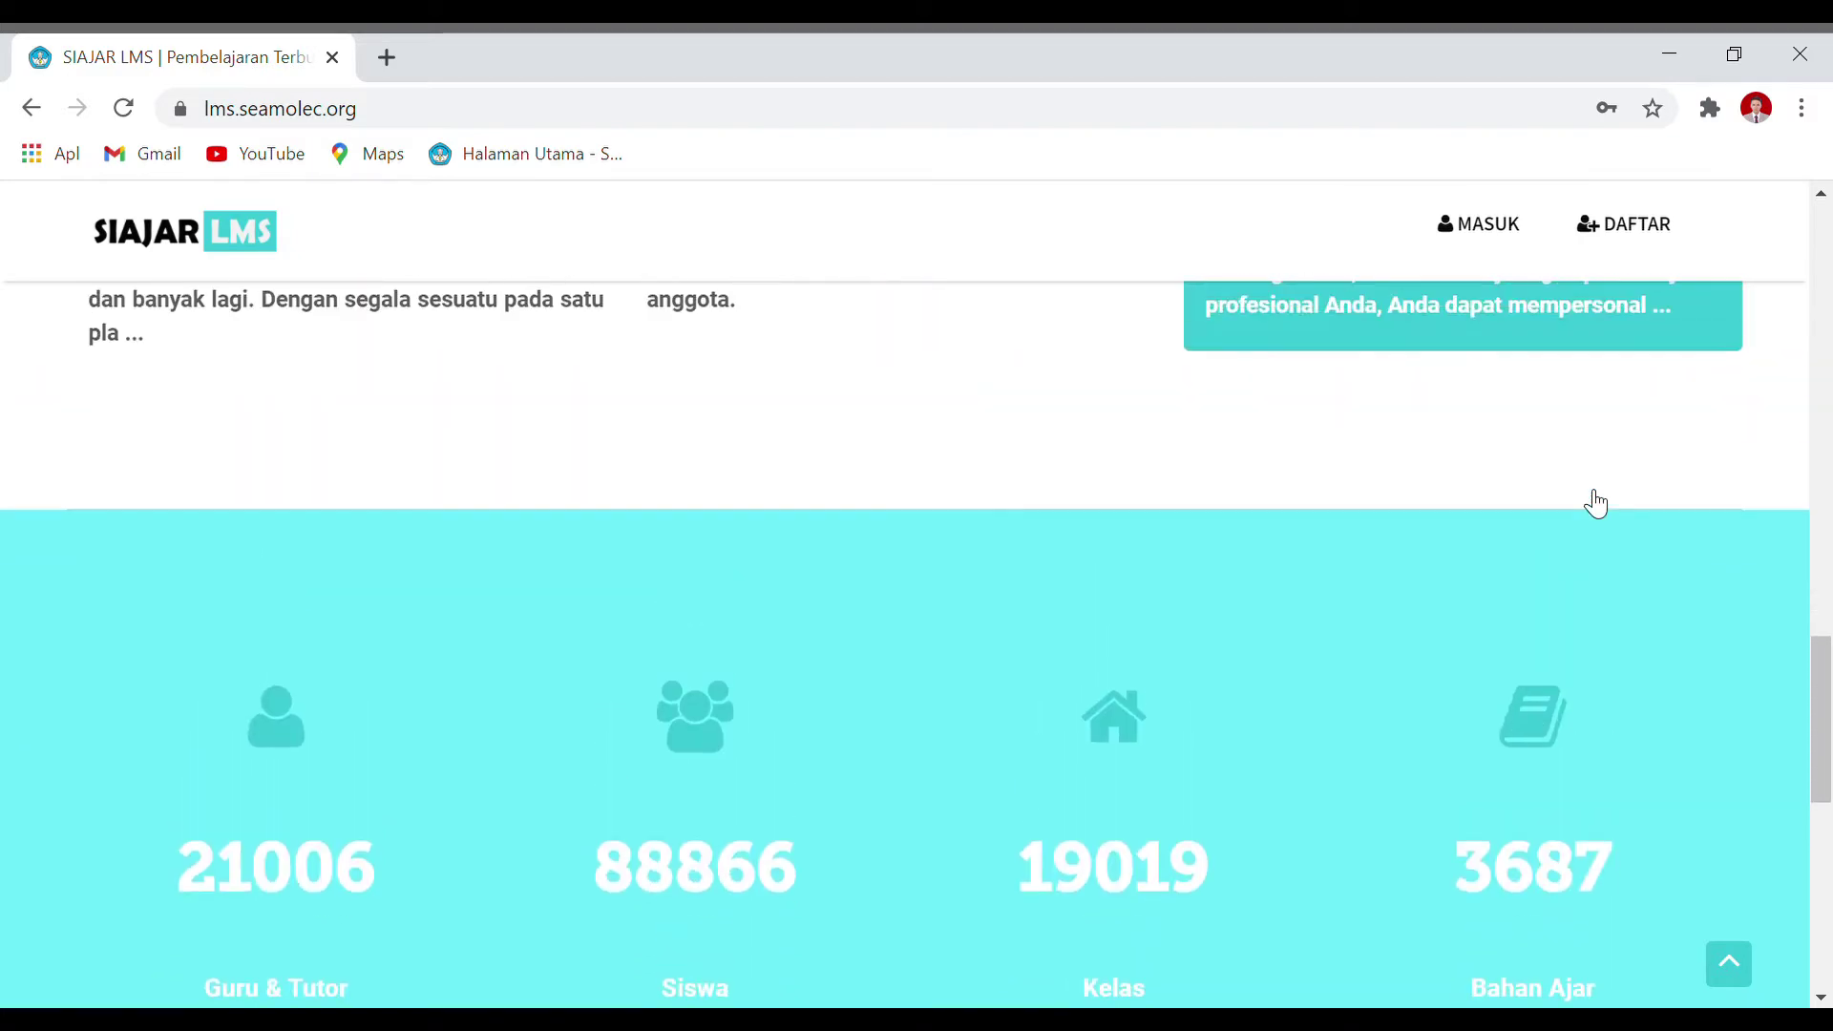
pyautogui.scroll(-1, 1584, 491)
pyautogui.scroll(2, 1587, 492)
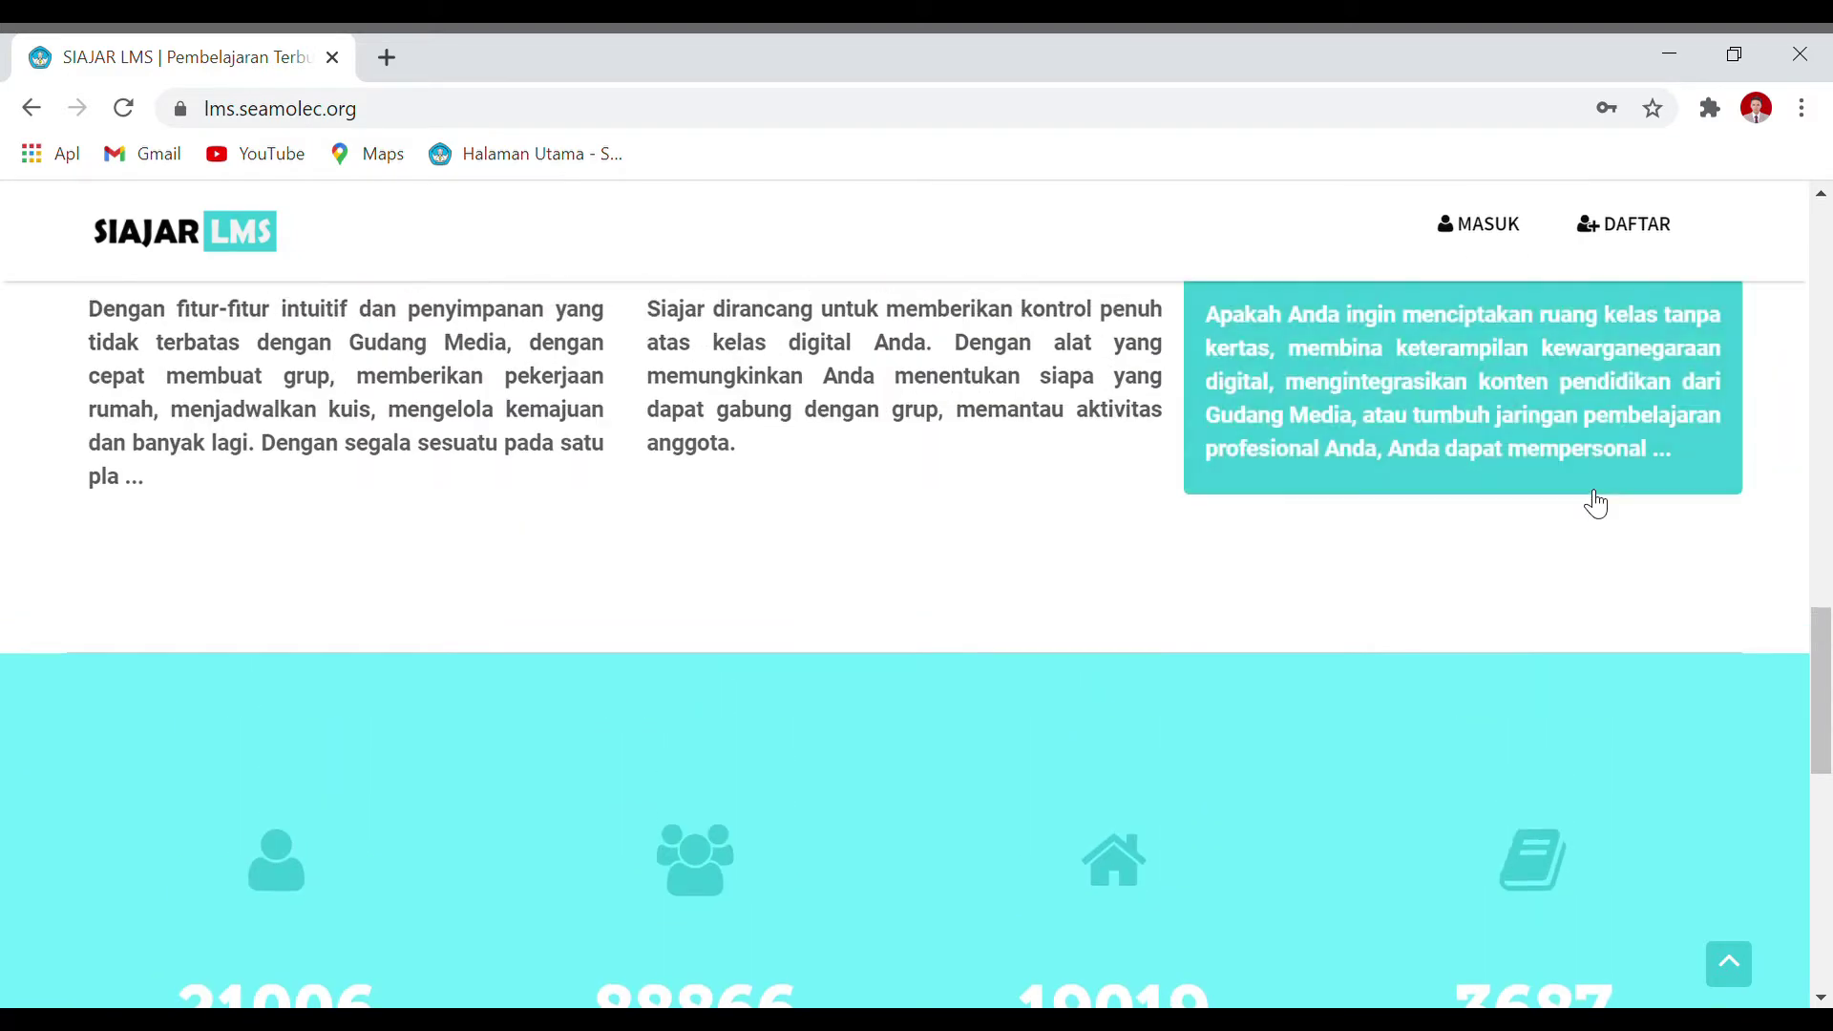
pyautogui.scroll(-1, 1594, 503)
pyautogui.scroll(-2, 1592, 500)
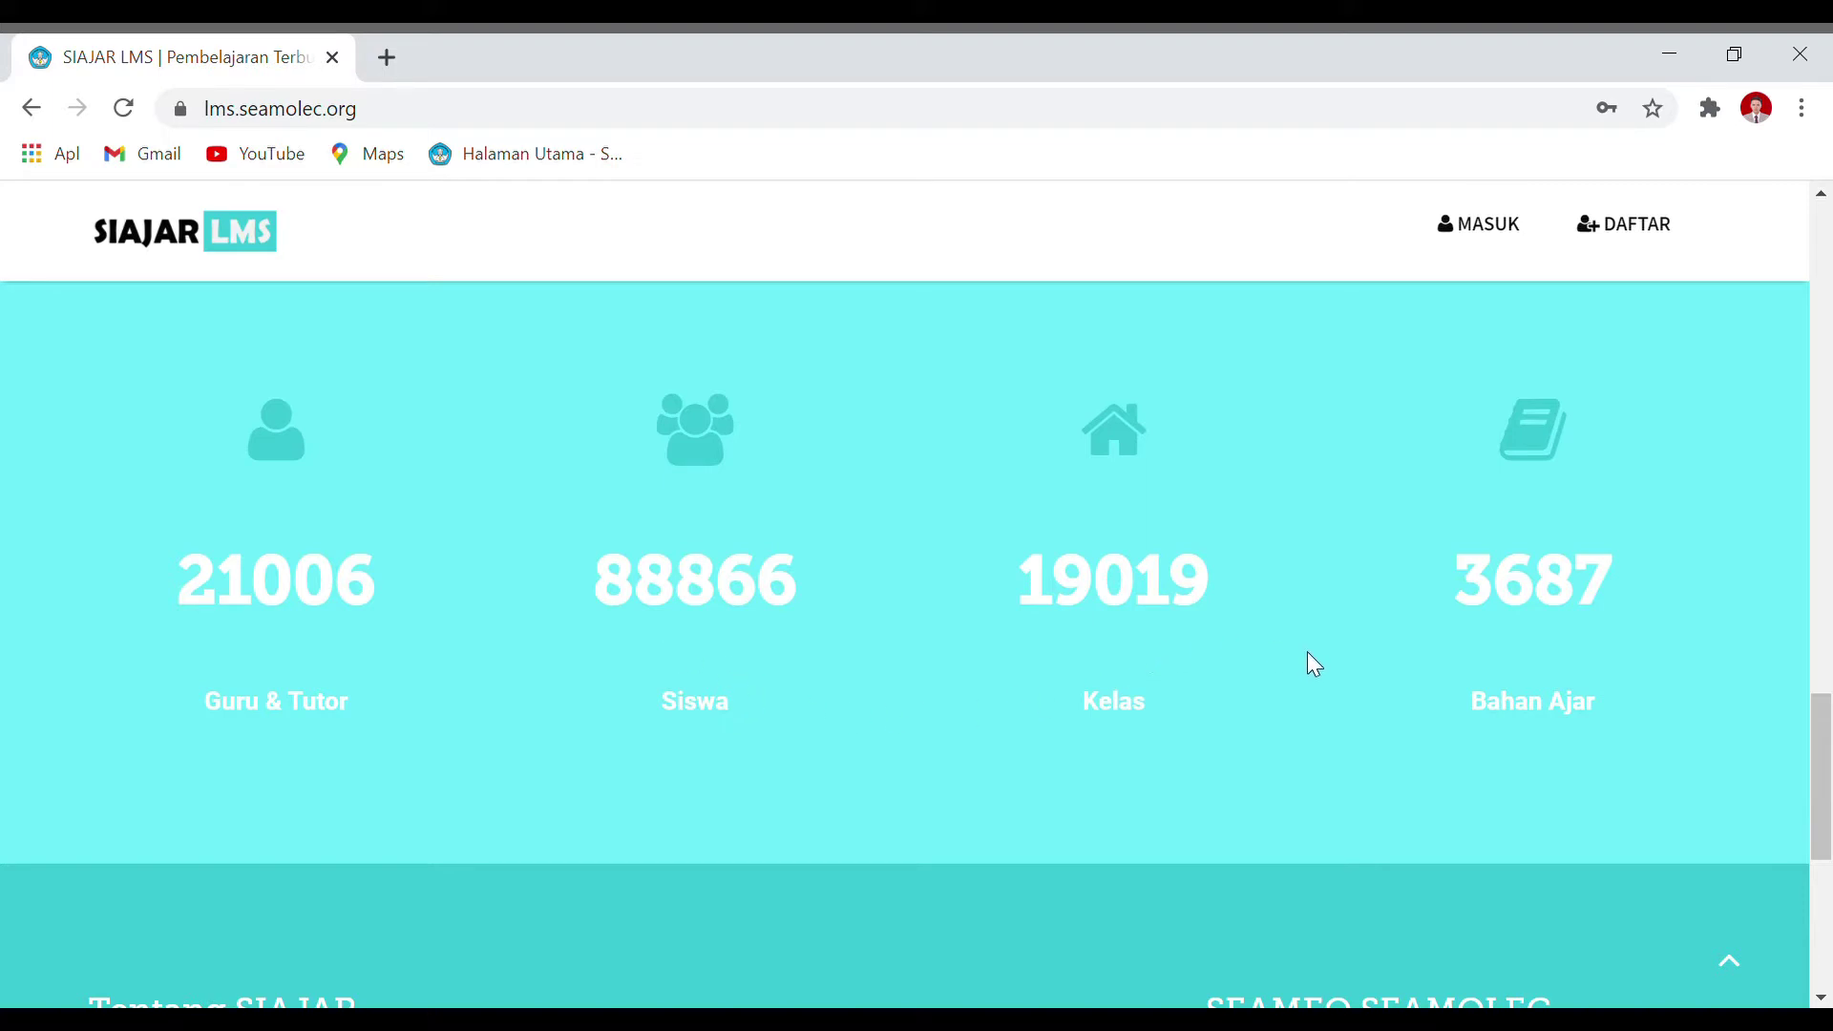
# Step: Review the footer about SIAJAR, then return to the top welcome banner
pyautogui.scroll(-5, 1646, 641)
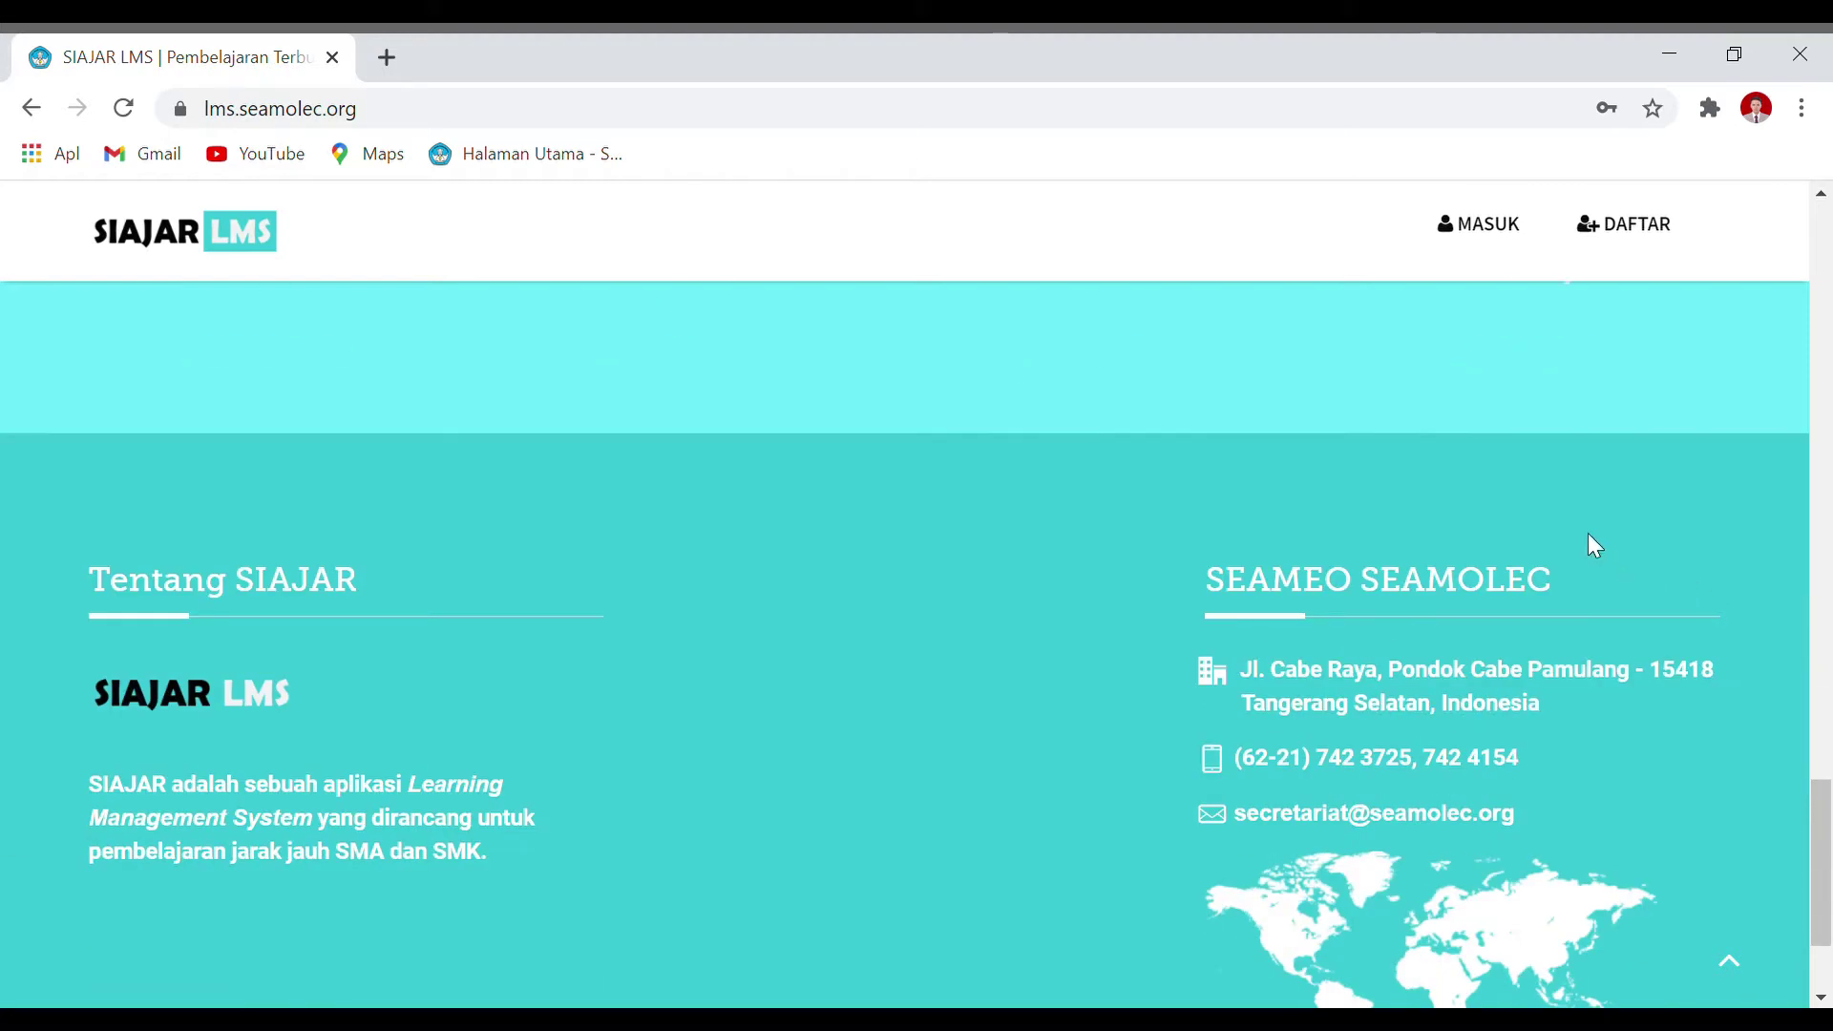
pyautogui.scroll(-2, 1589, 535)
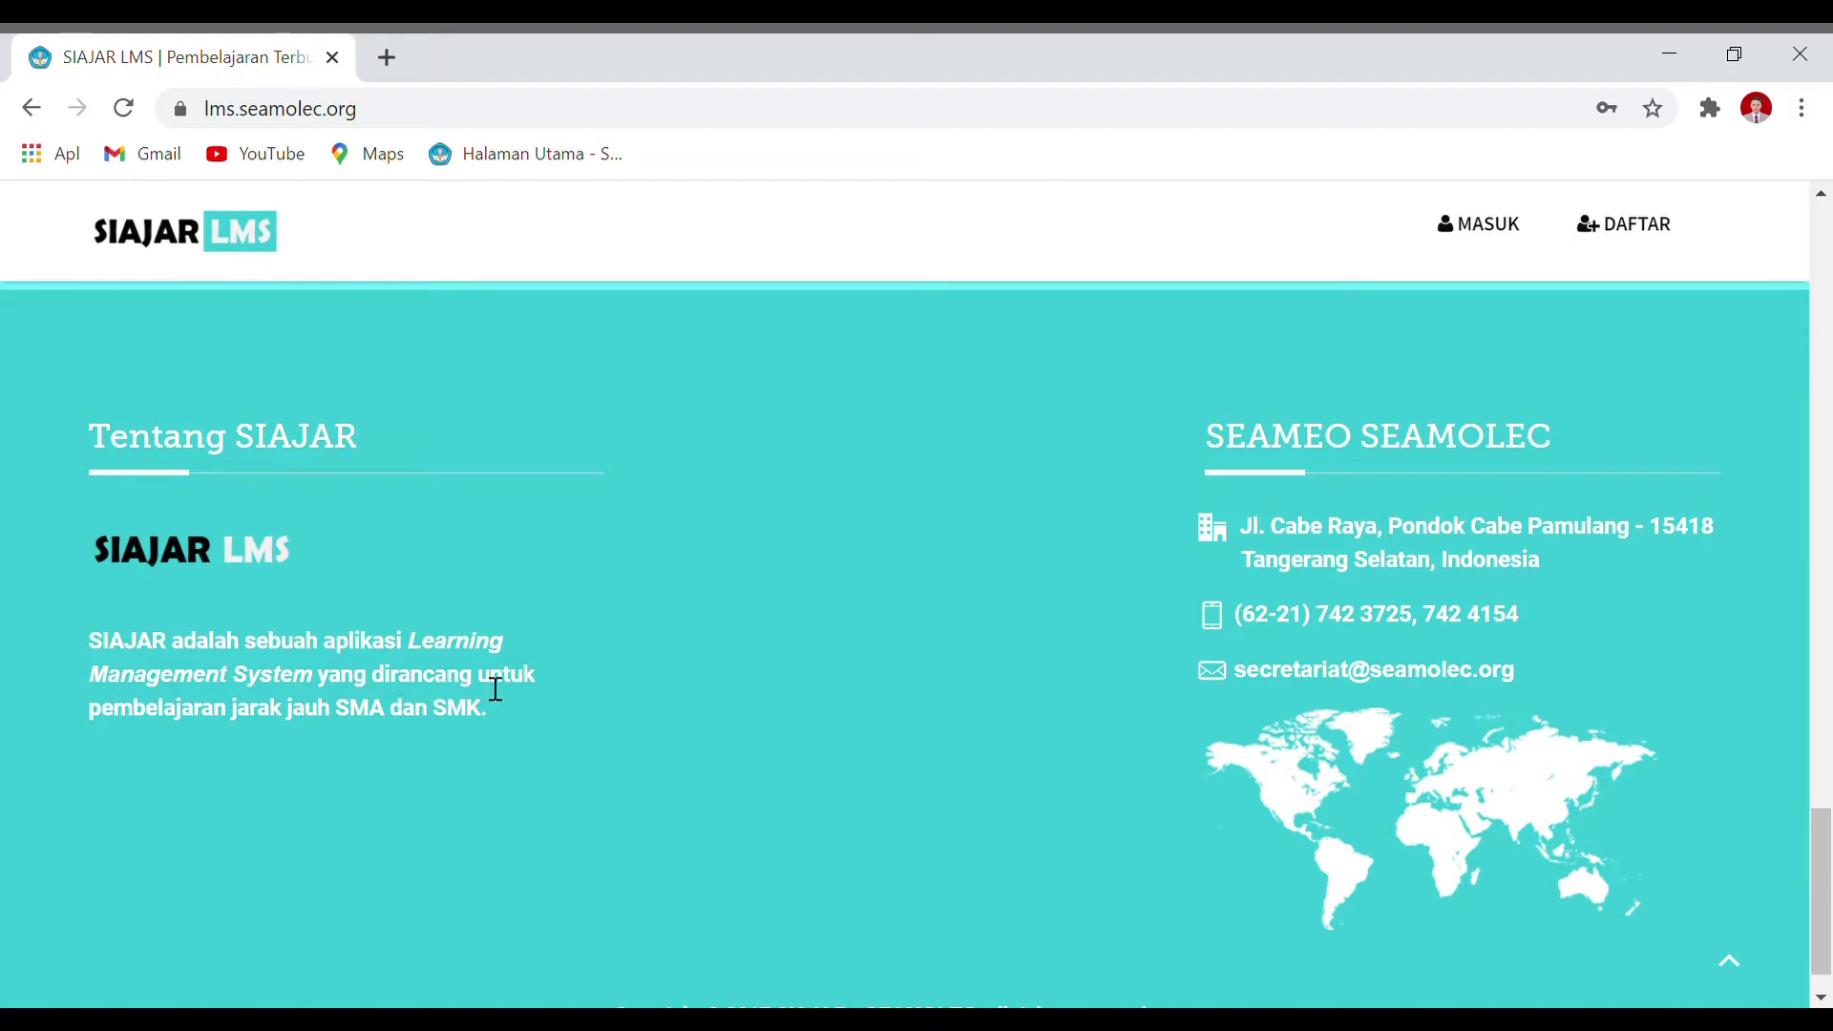
pyautogui.scroll(-1, 536, 711)
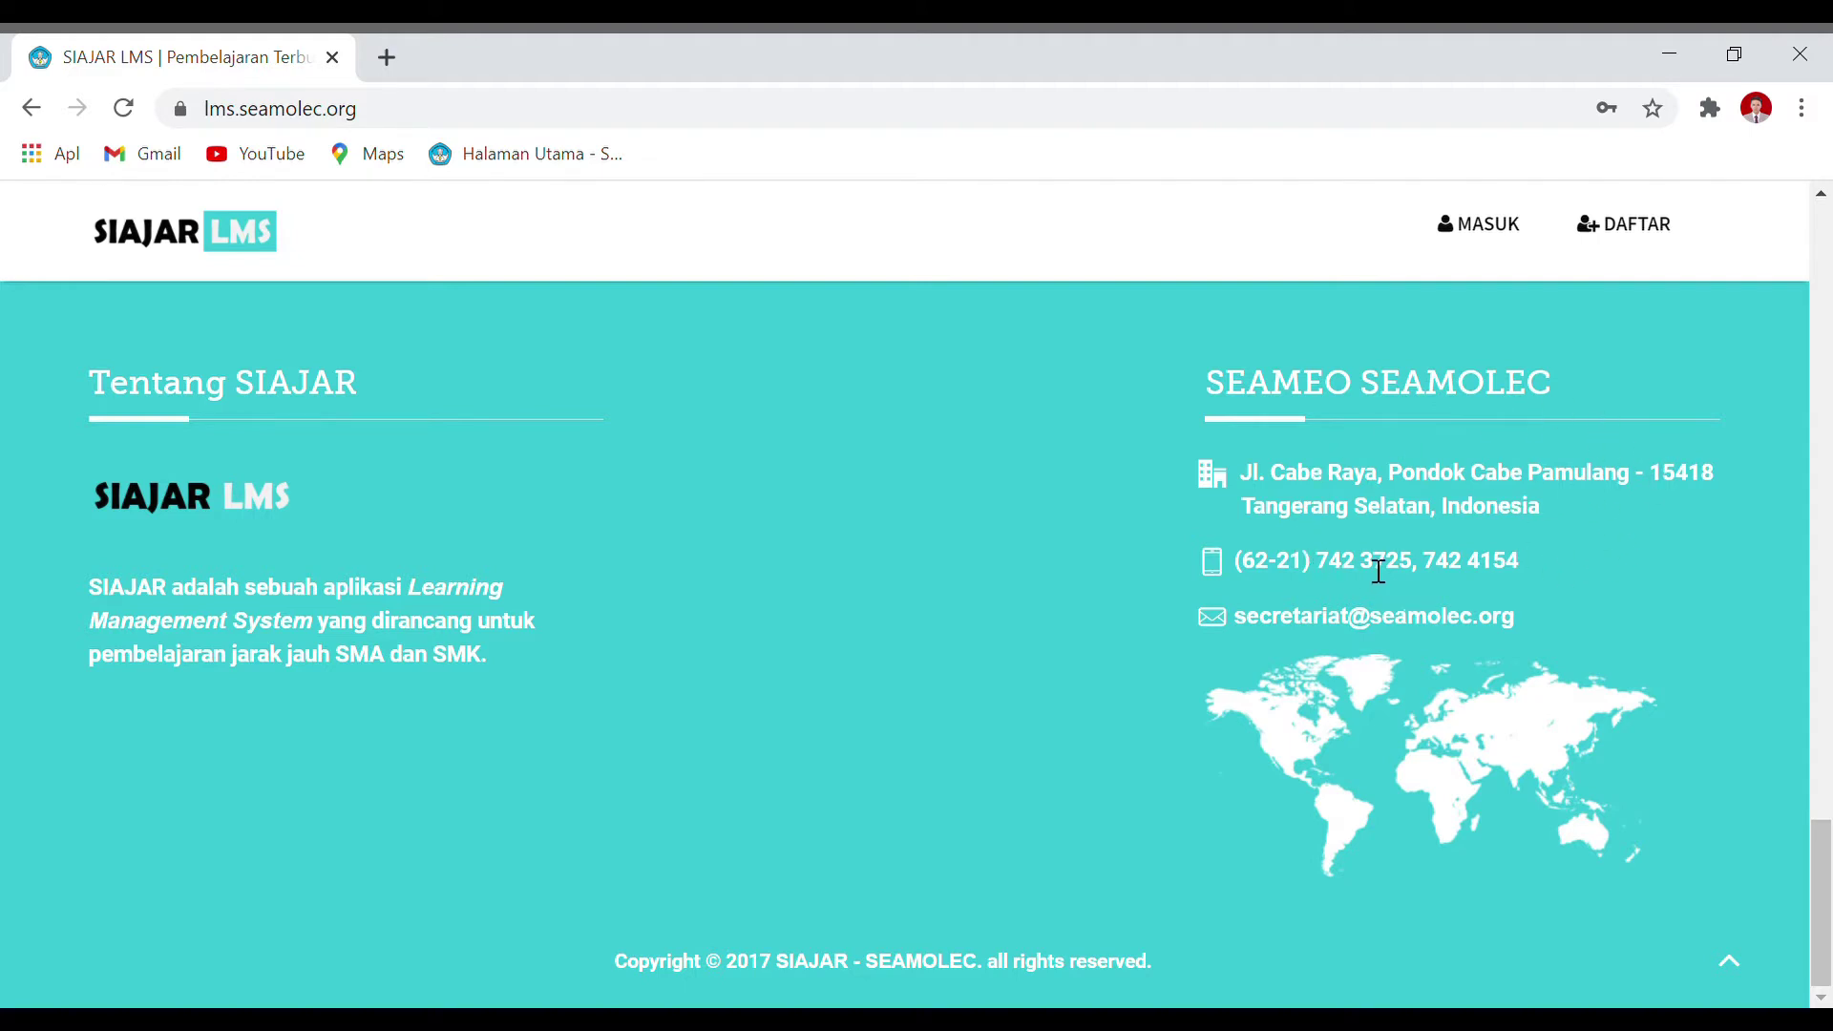
pyautogui.scroll(20, 1121, 483)
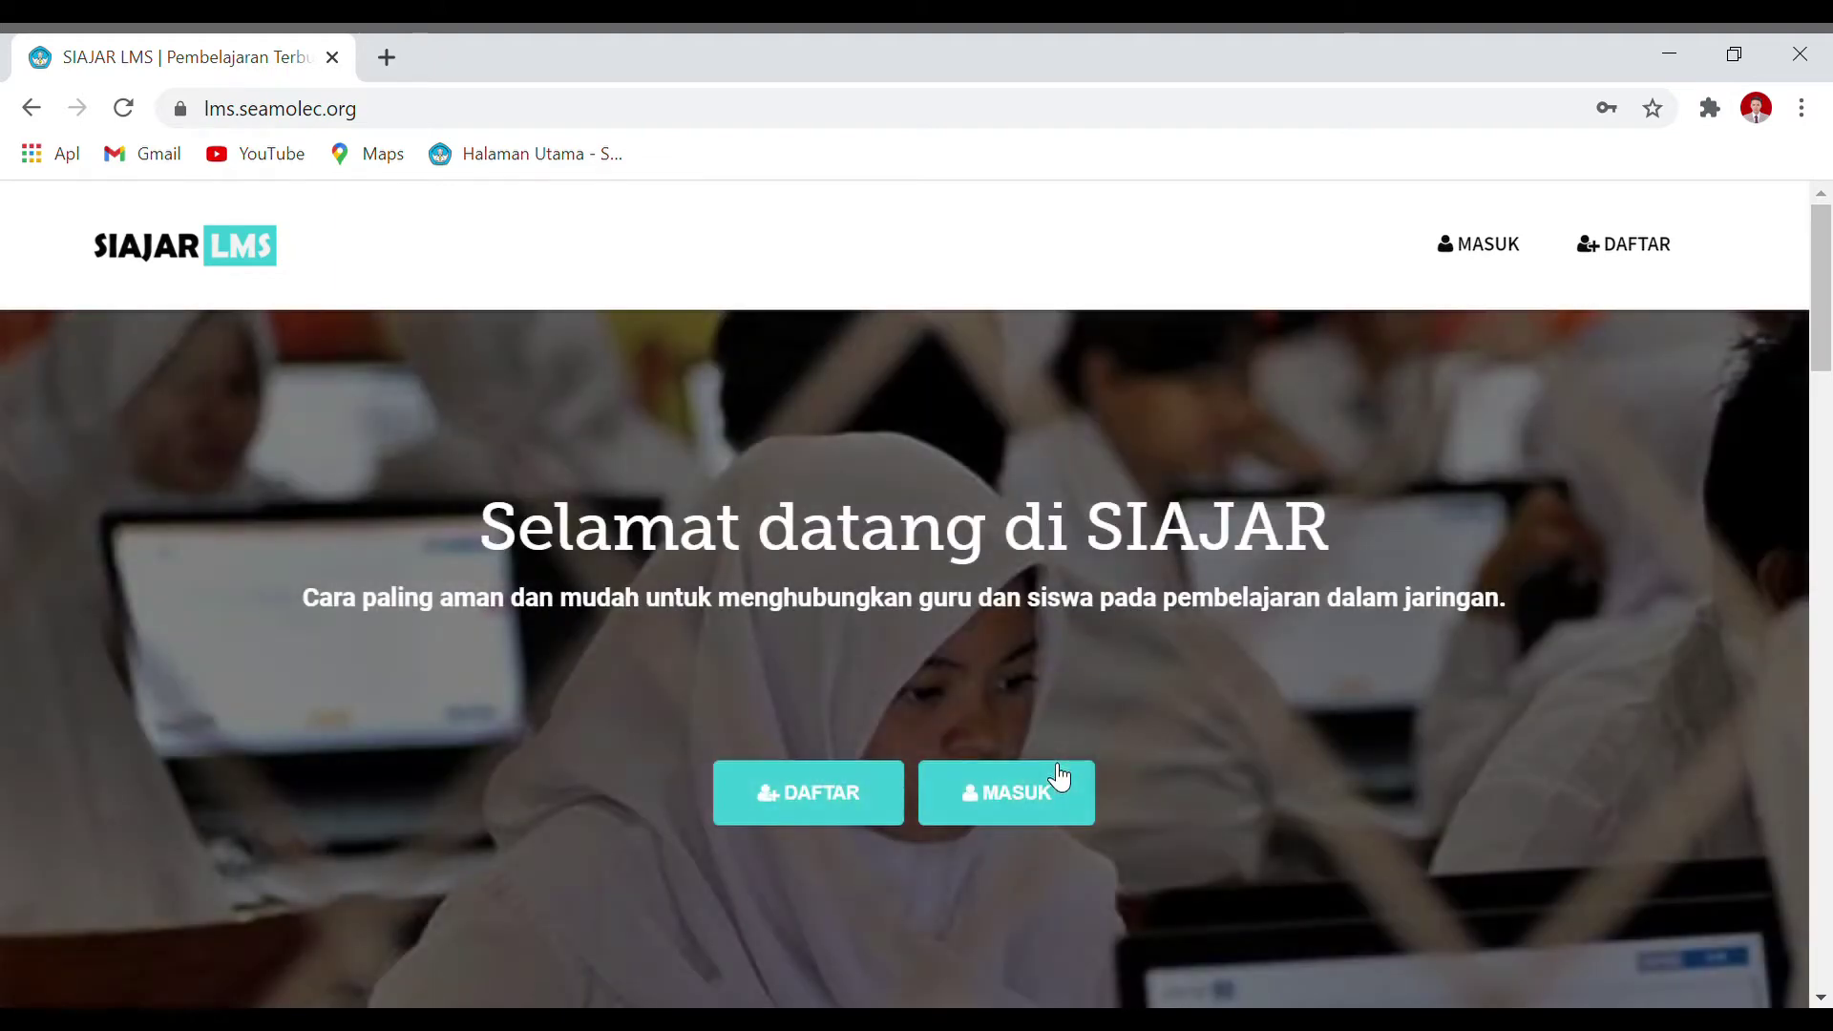
# Step: Open the registration form, try the teacher tab, and settle on the Siswa sign-up tab
pyautogui.click(868, 813)
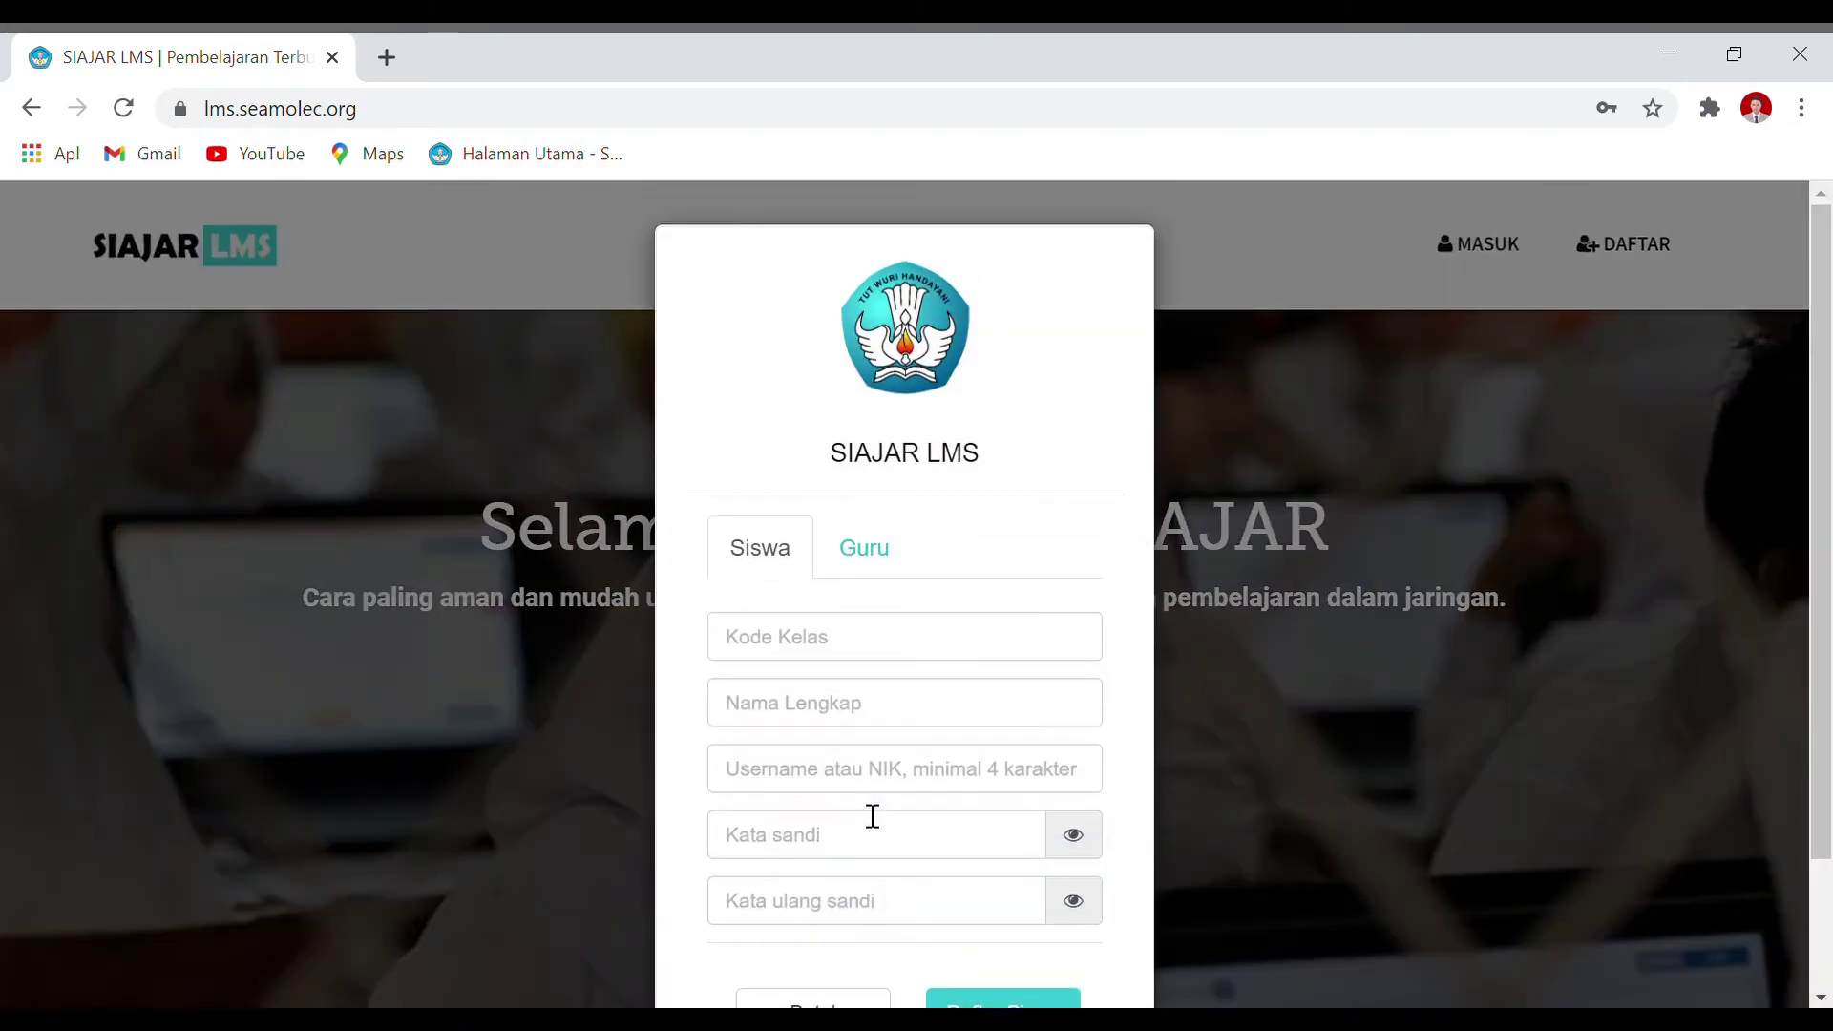
pyautogui.scroll(-2, 955, 584)
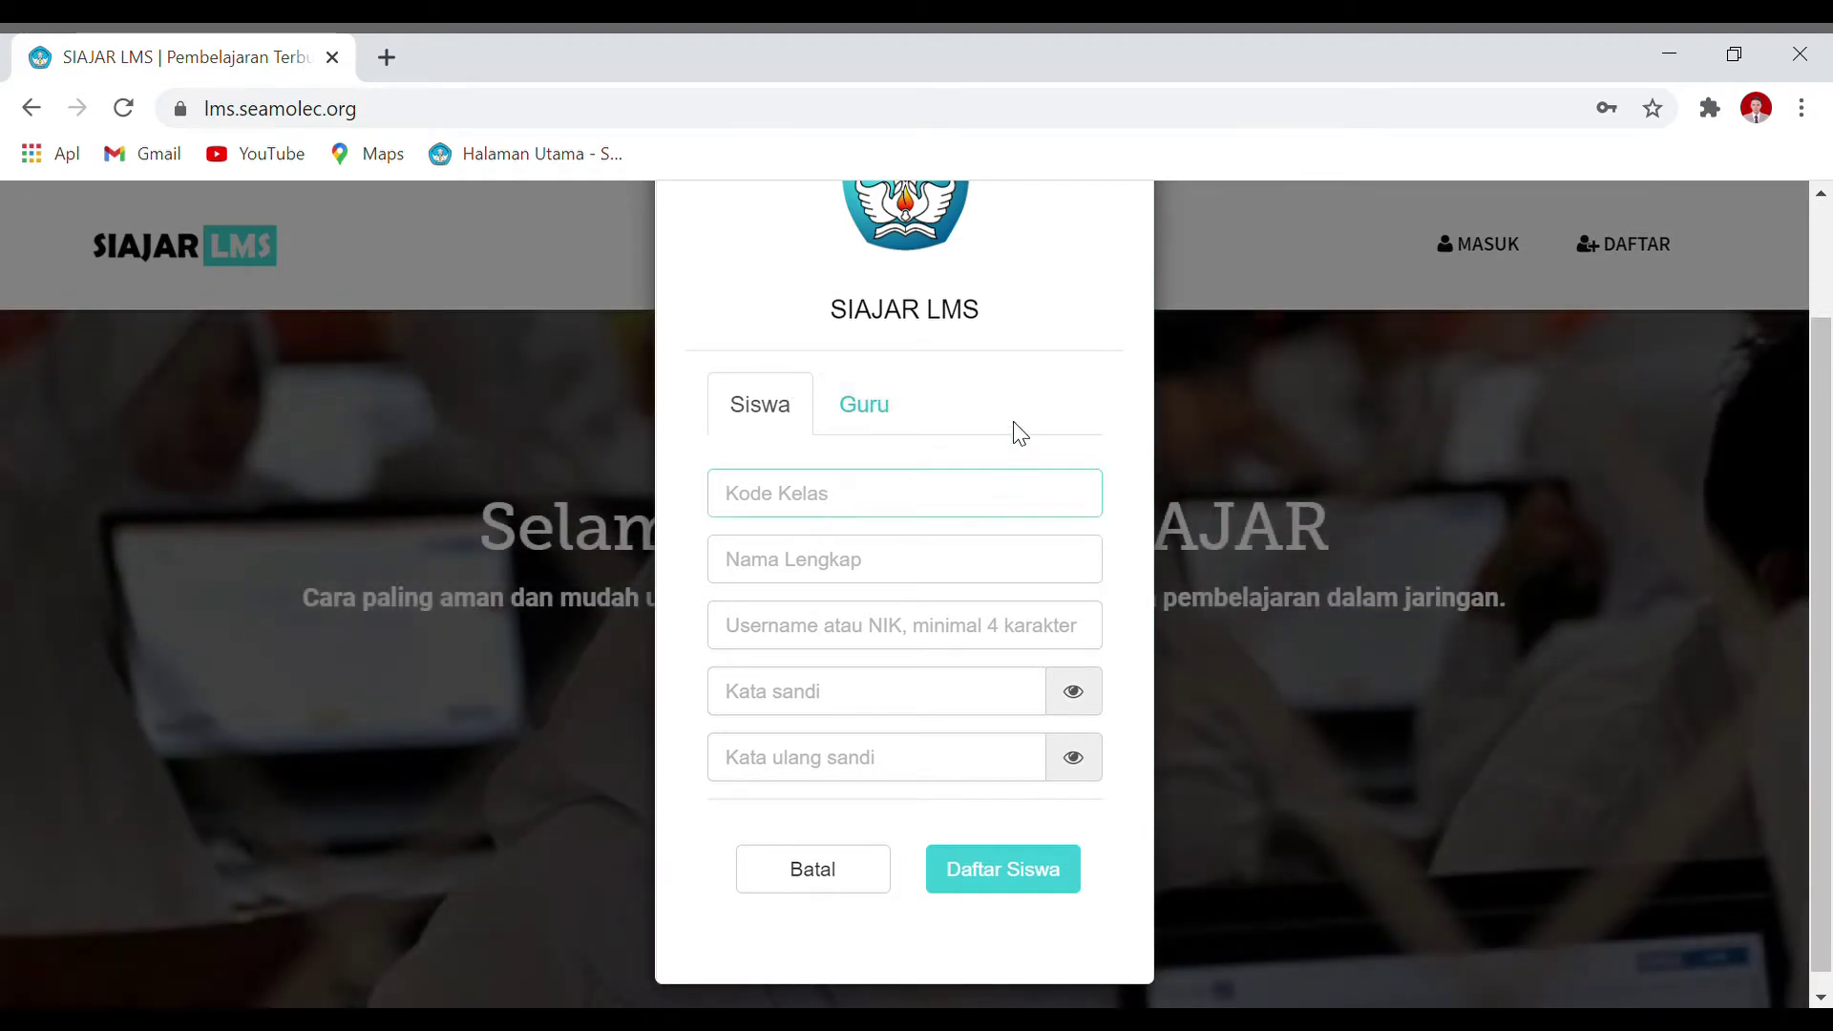
pyautogui.click(930, 510)
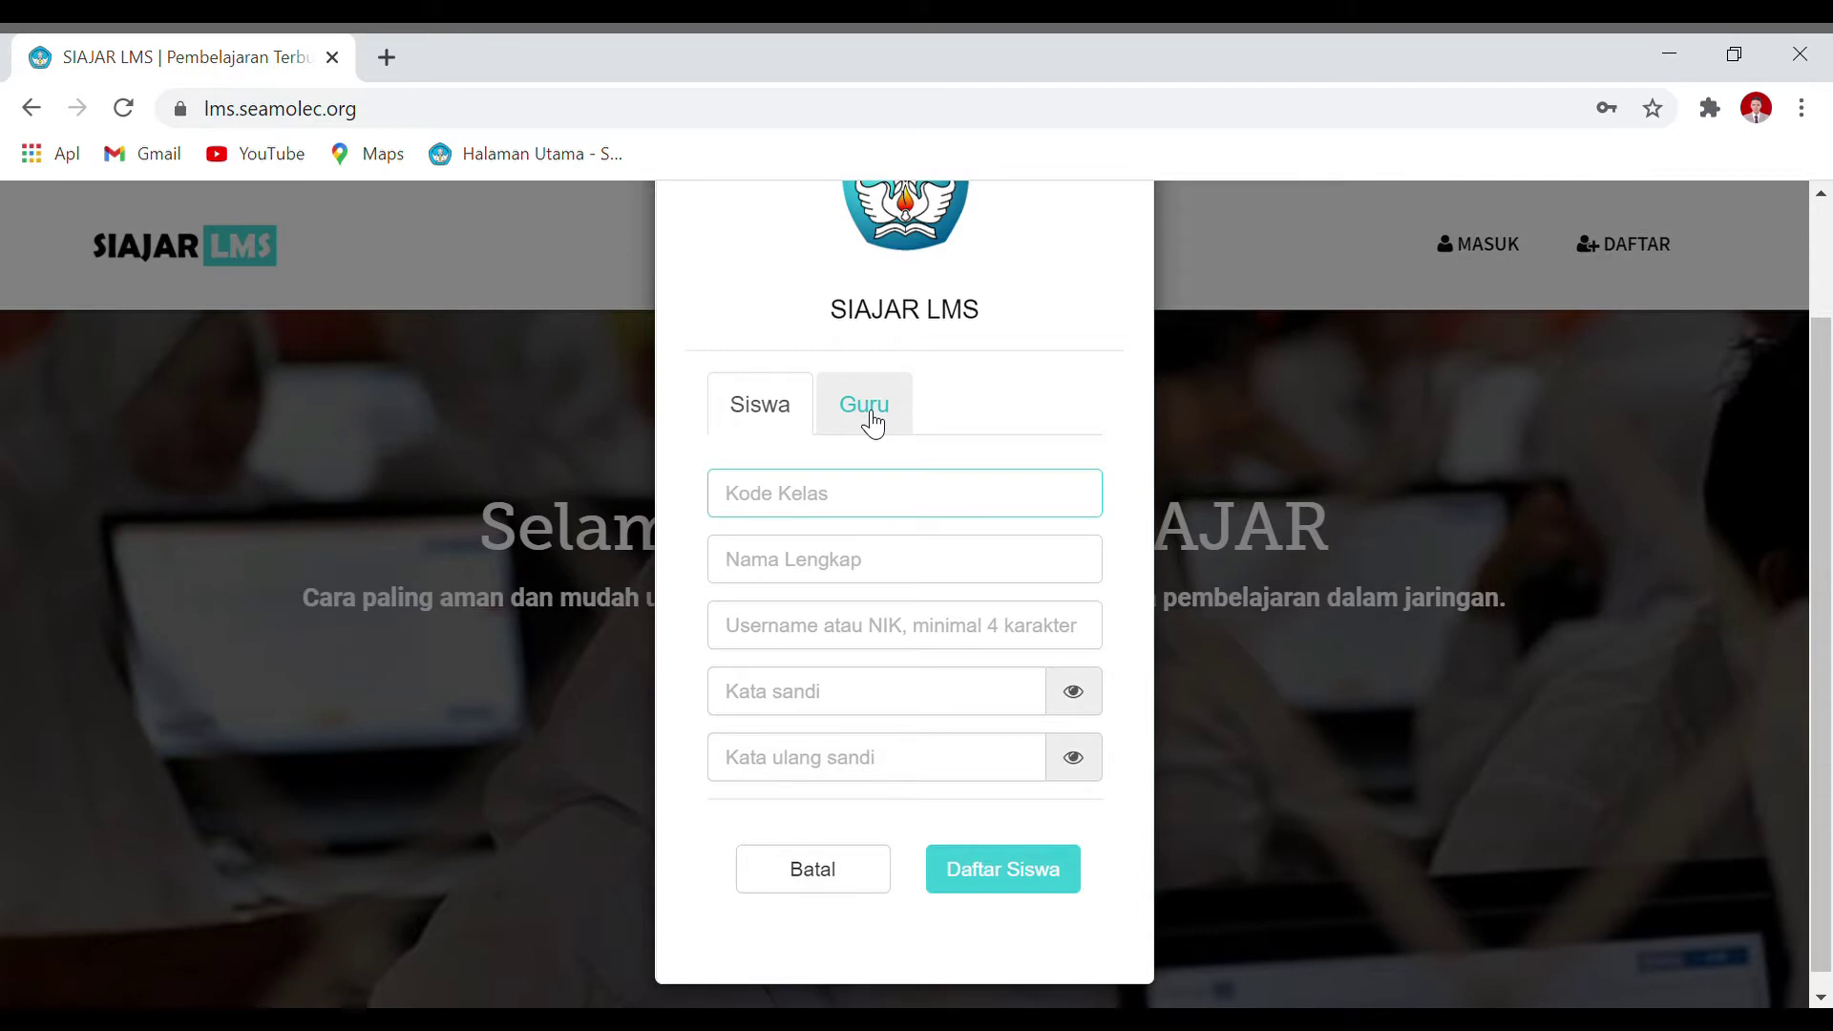
pyautogui.click(873, 425)
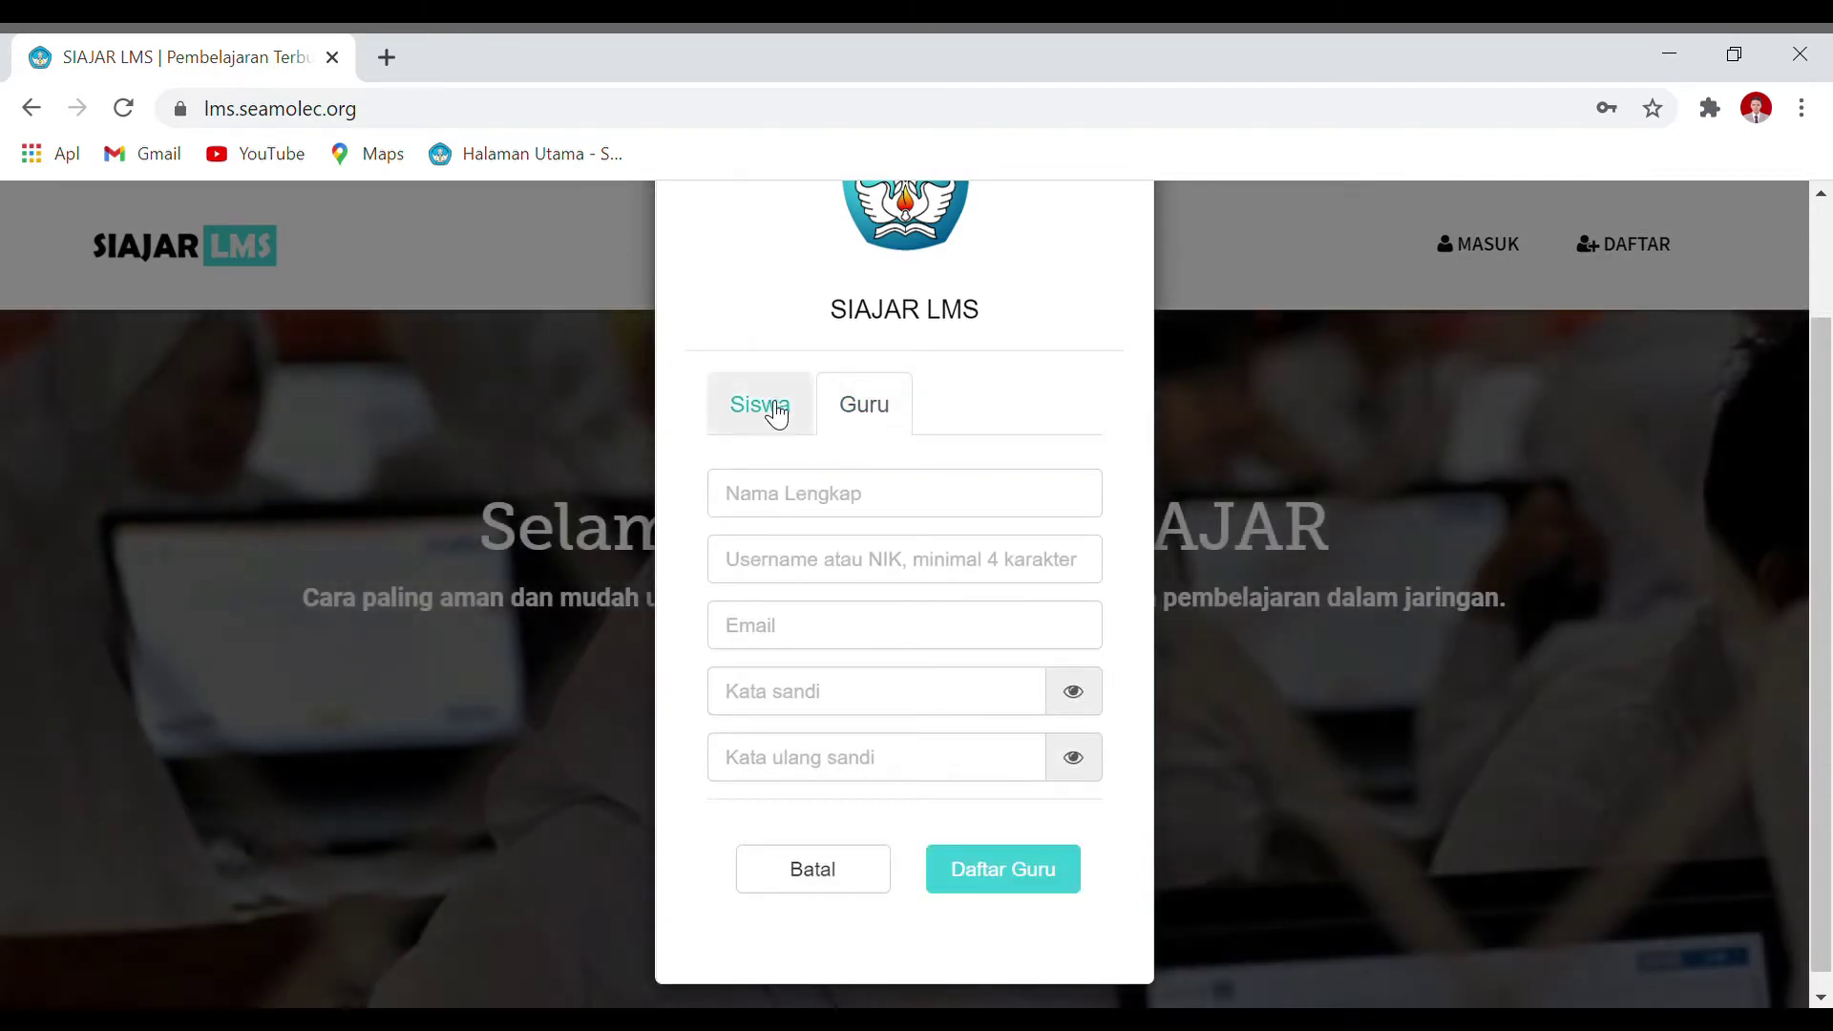
pyautogui.click(768, 408)
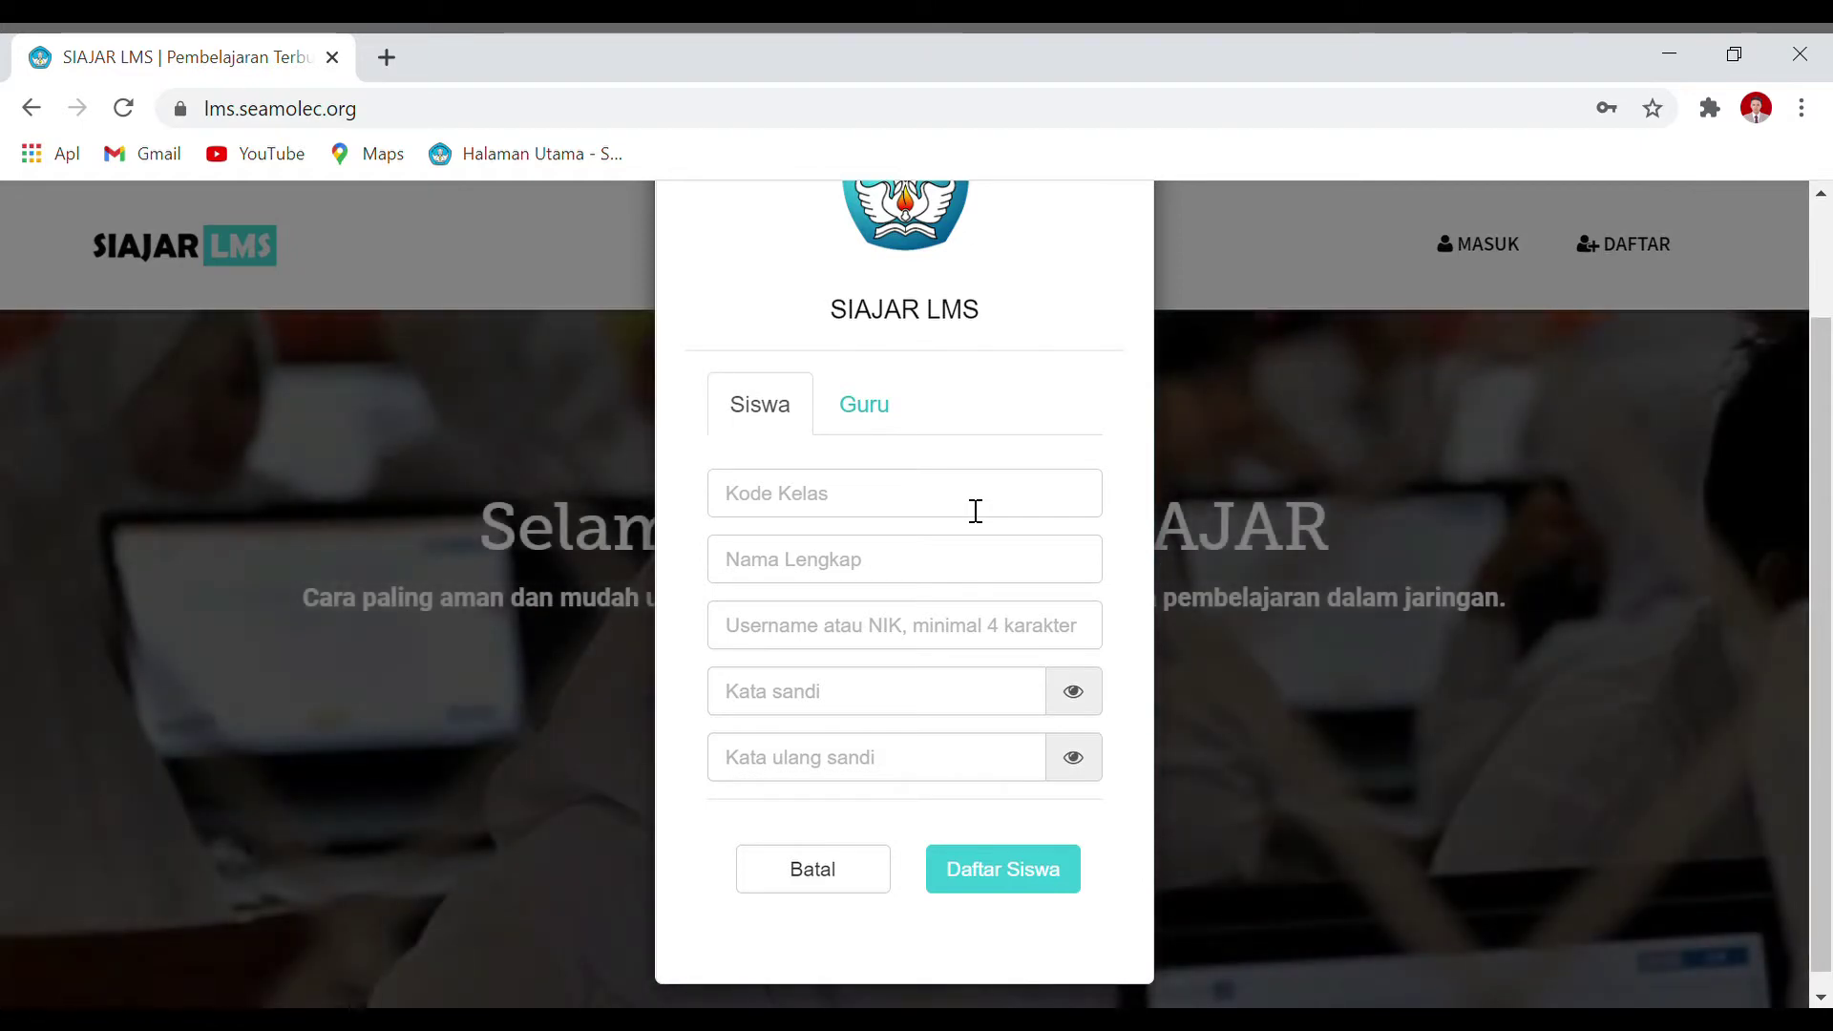
pyautogui.click(976, 511)
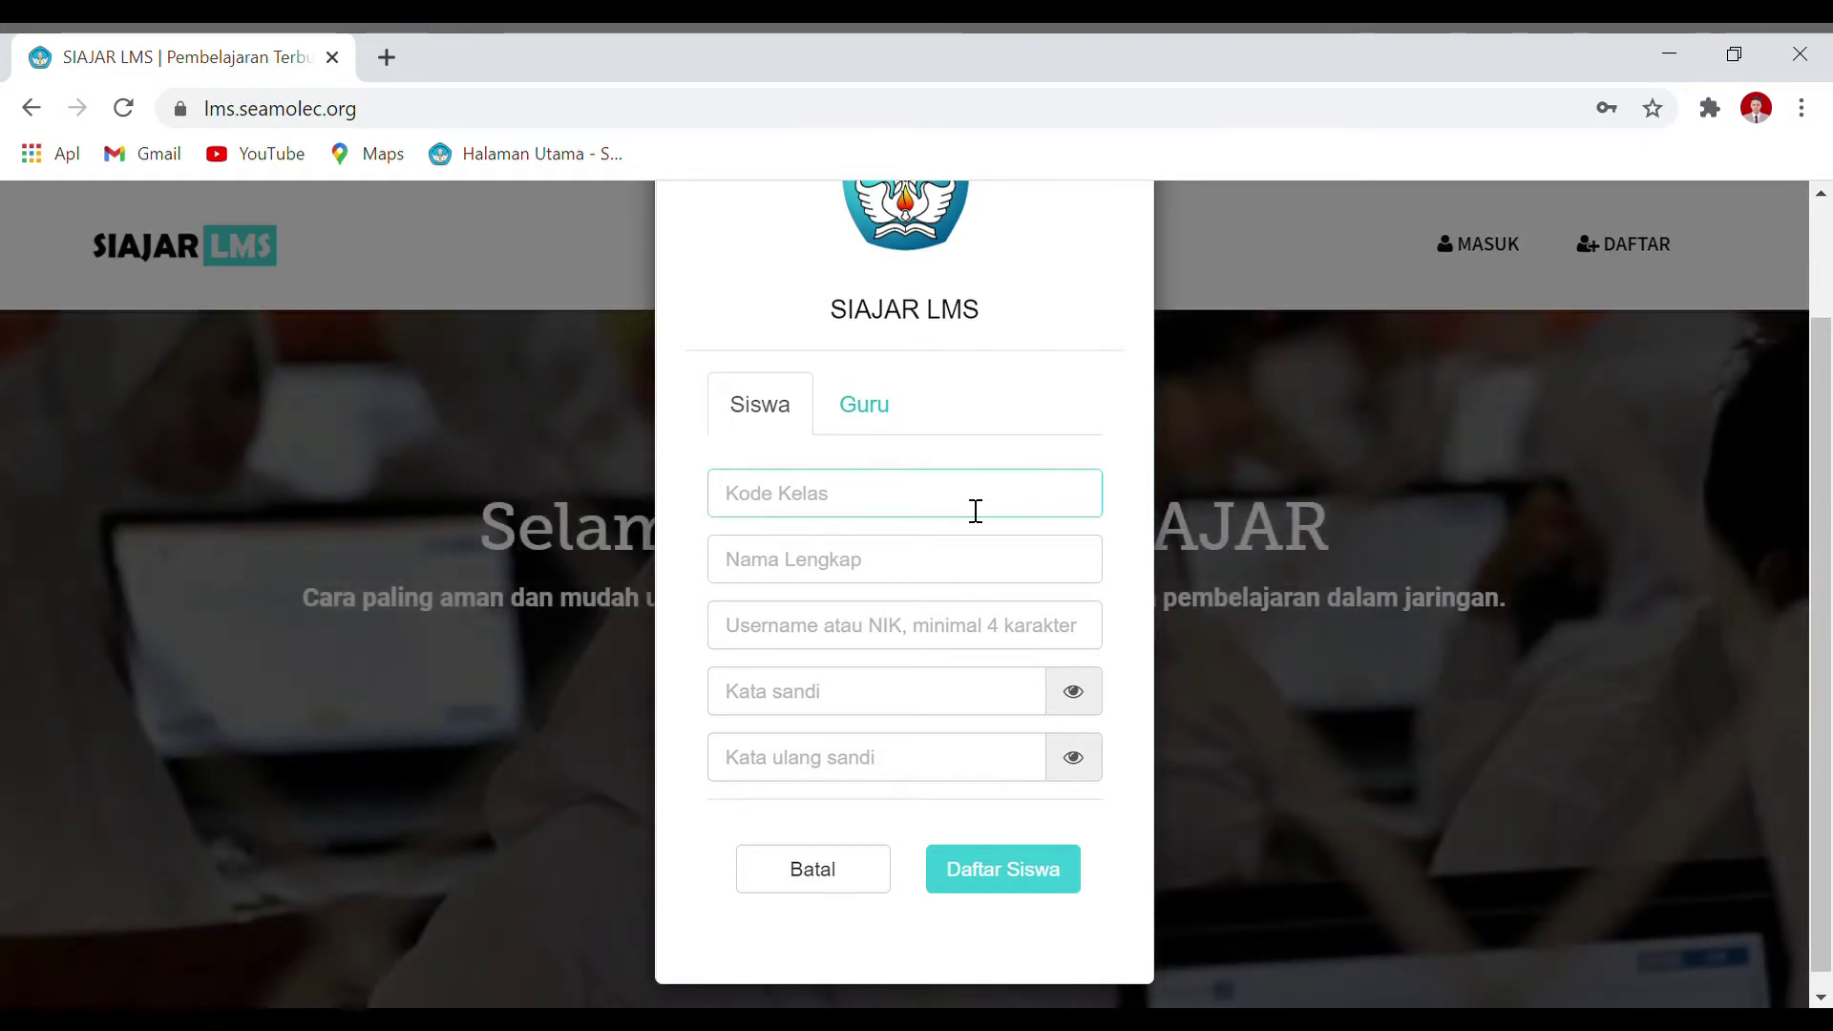
pyautogui.click(1014, 452)
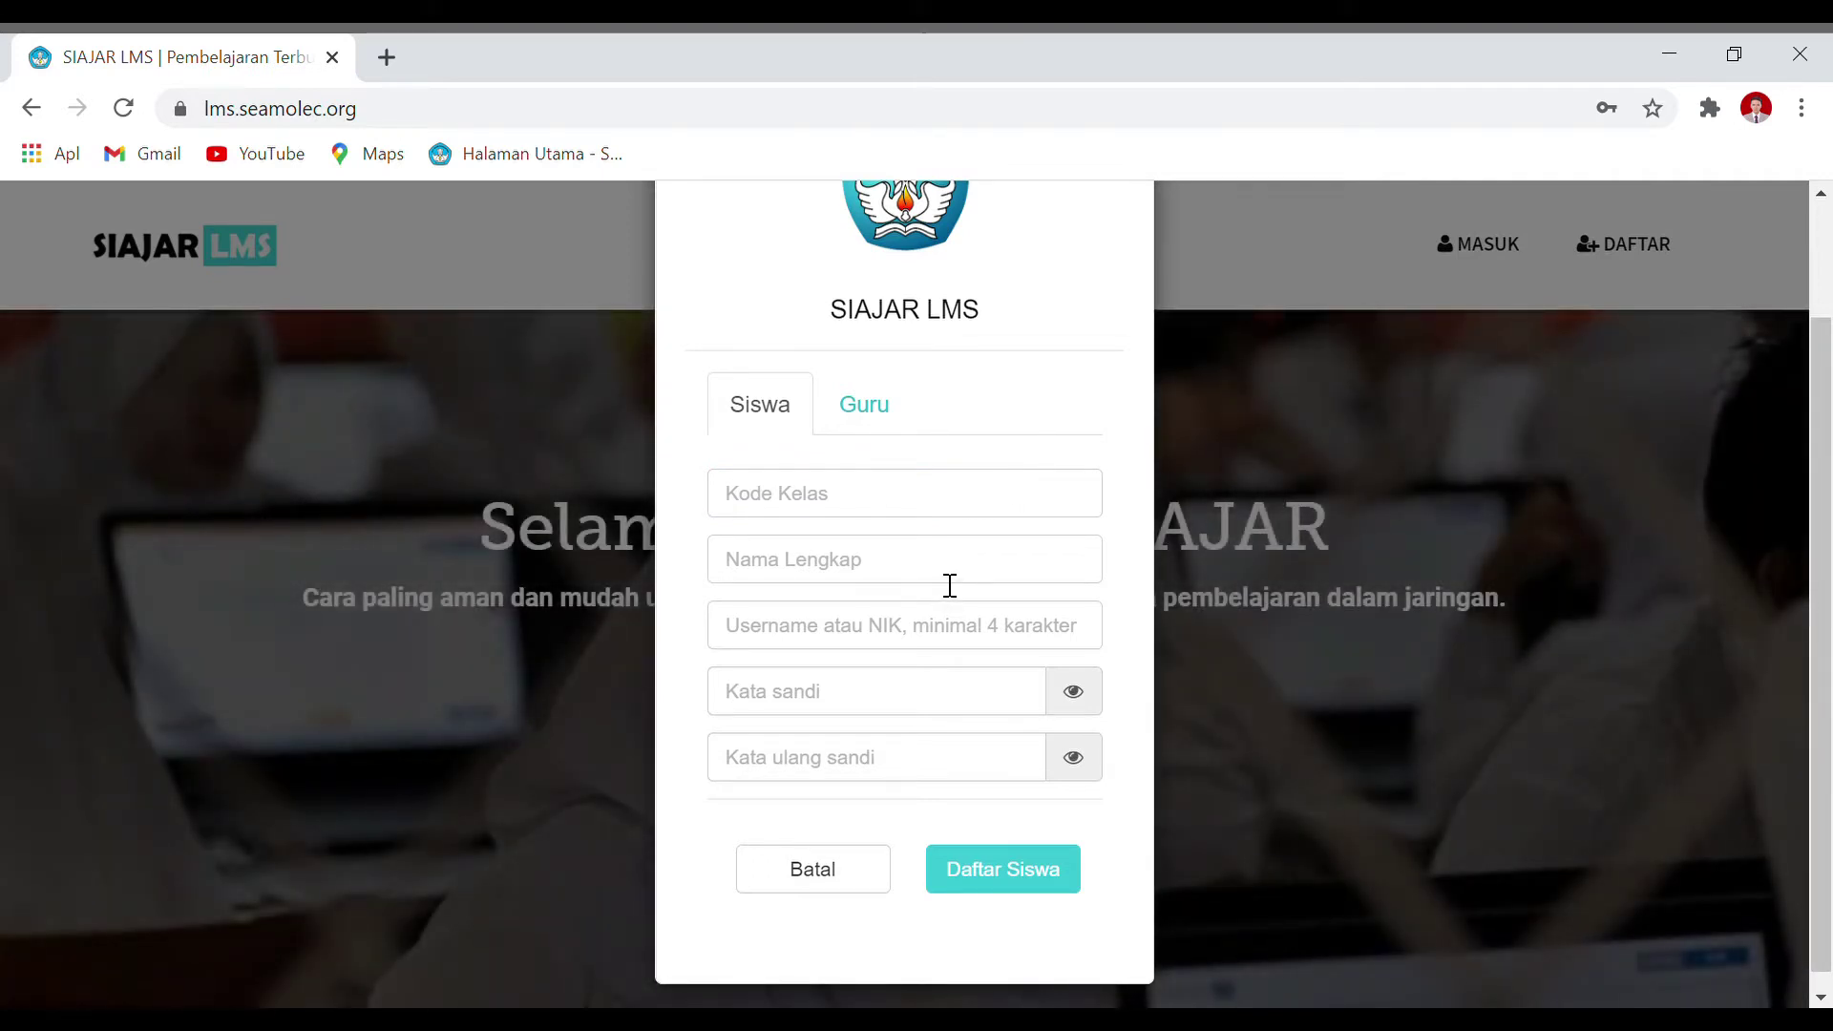
pyautogui.click(950, 580)
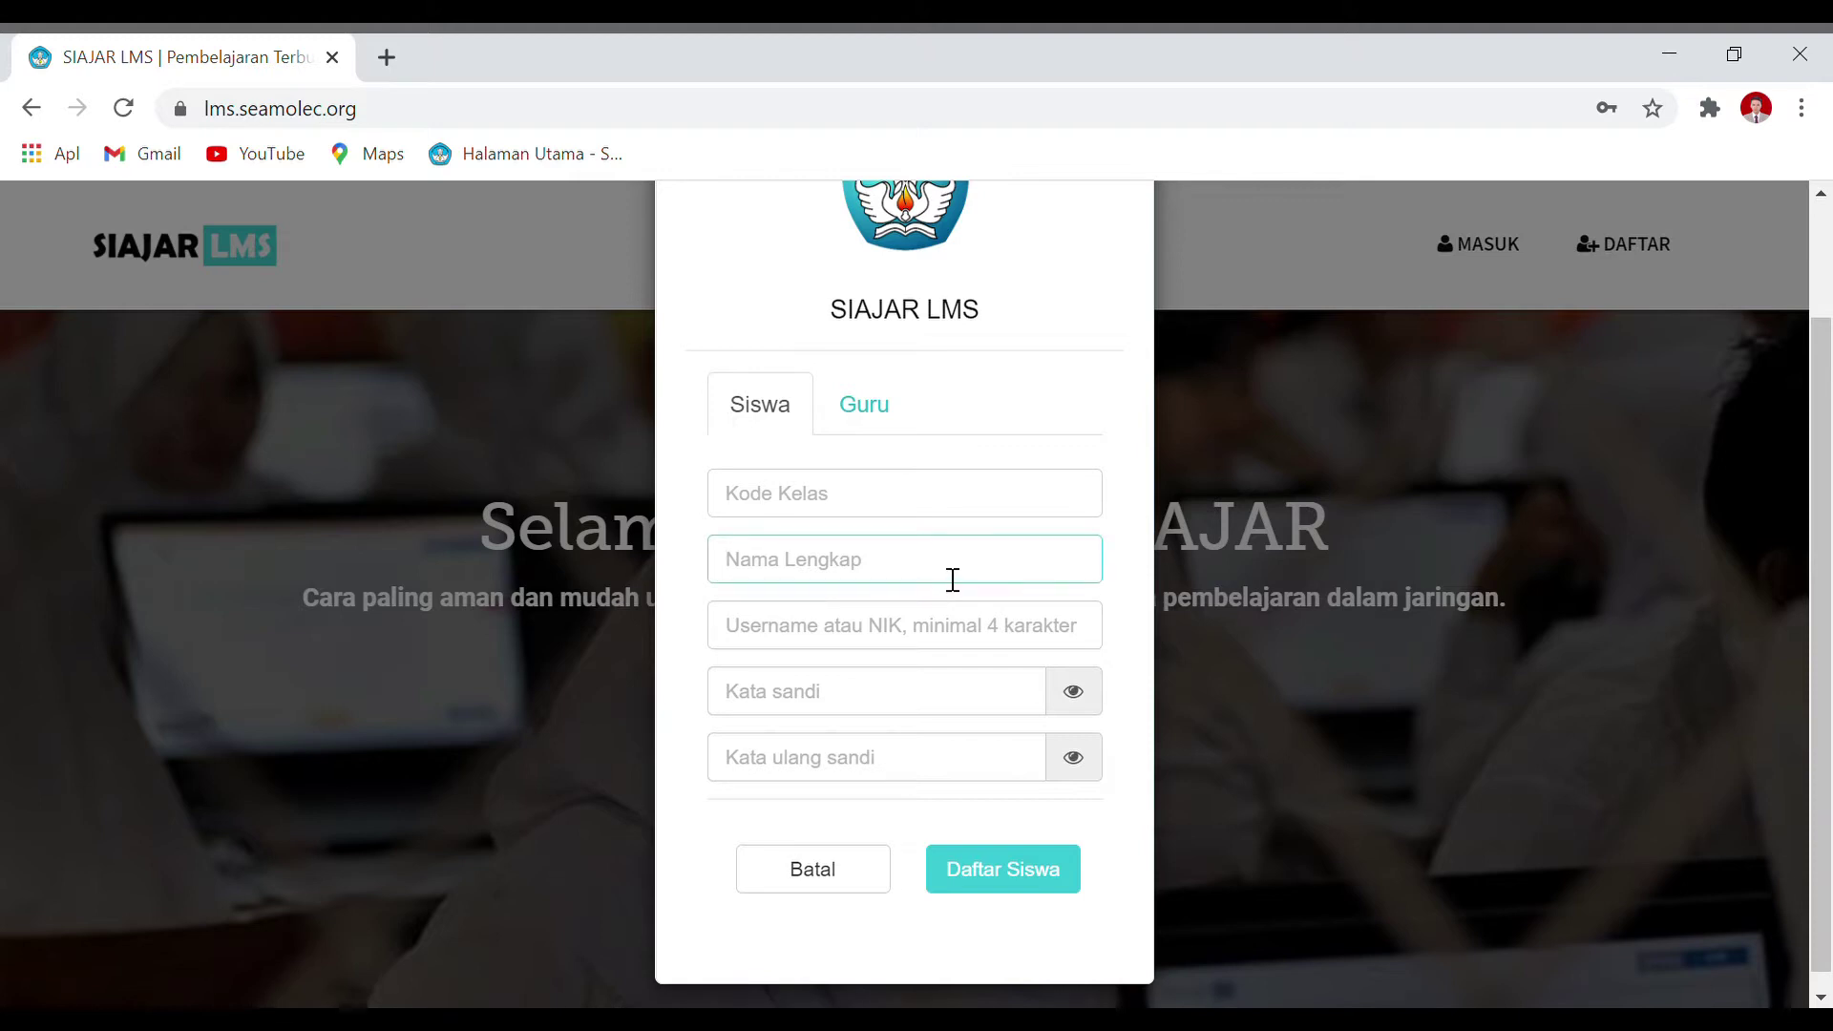
pyautogui.click(1136, 538)
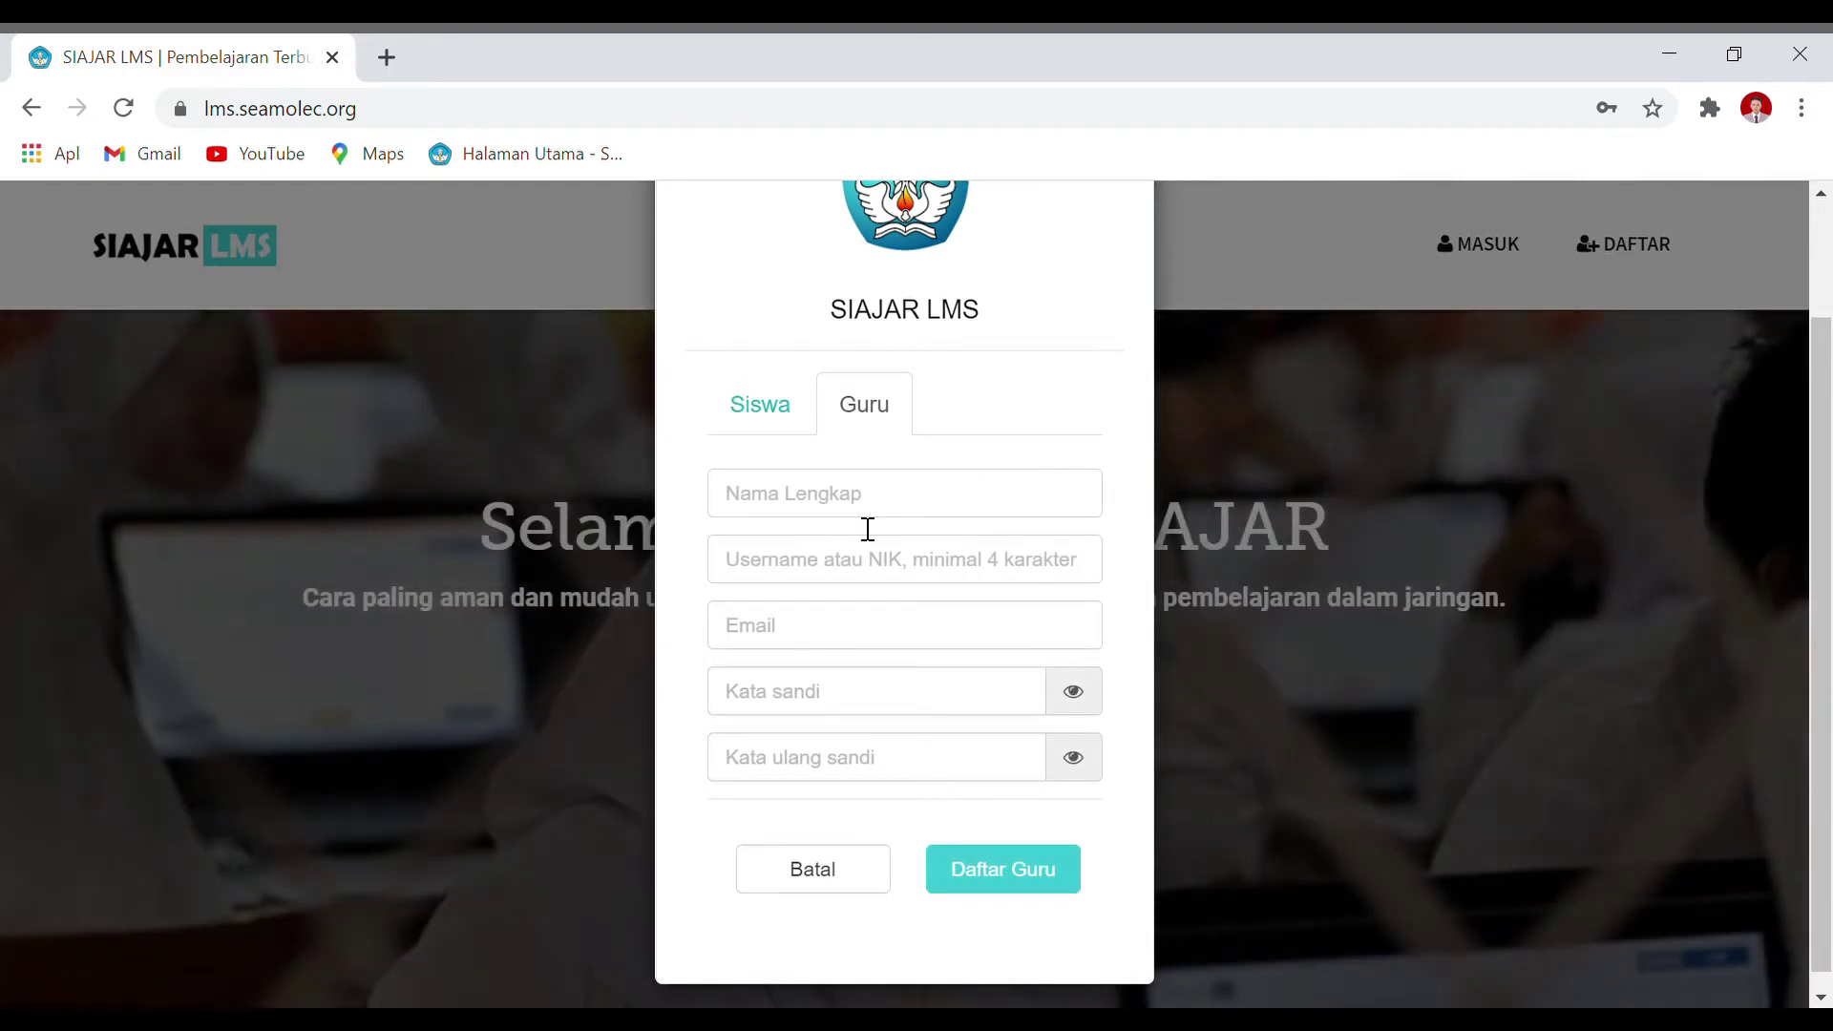
pyautogui.click(864, 516)
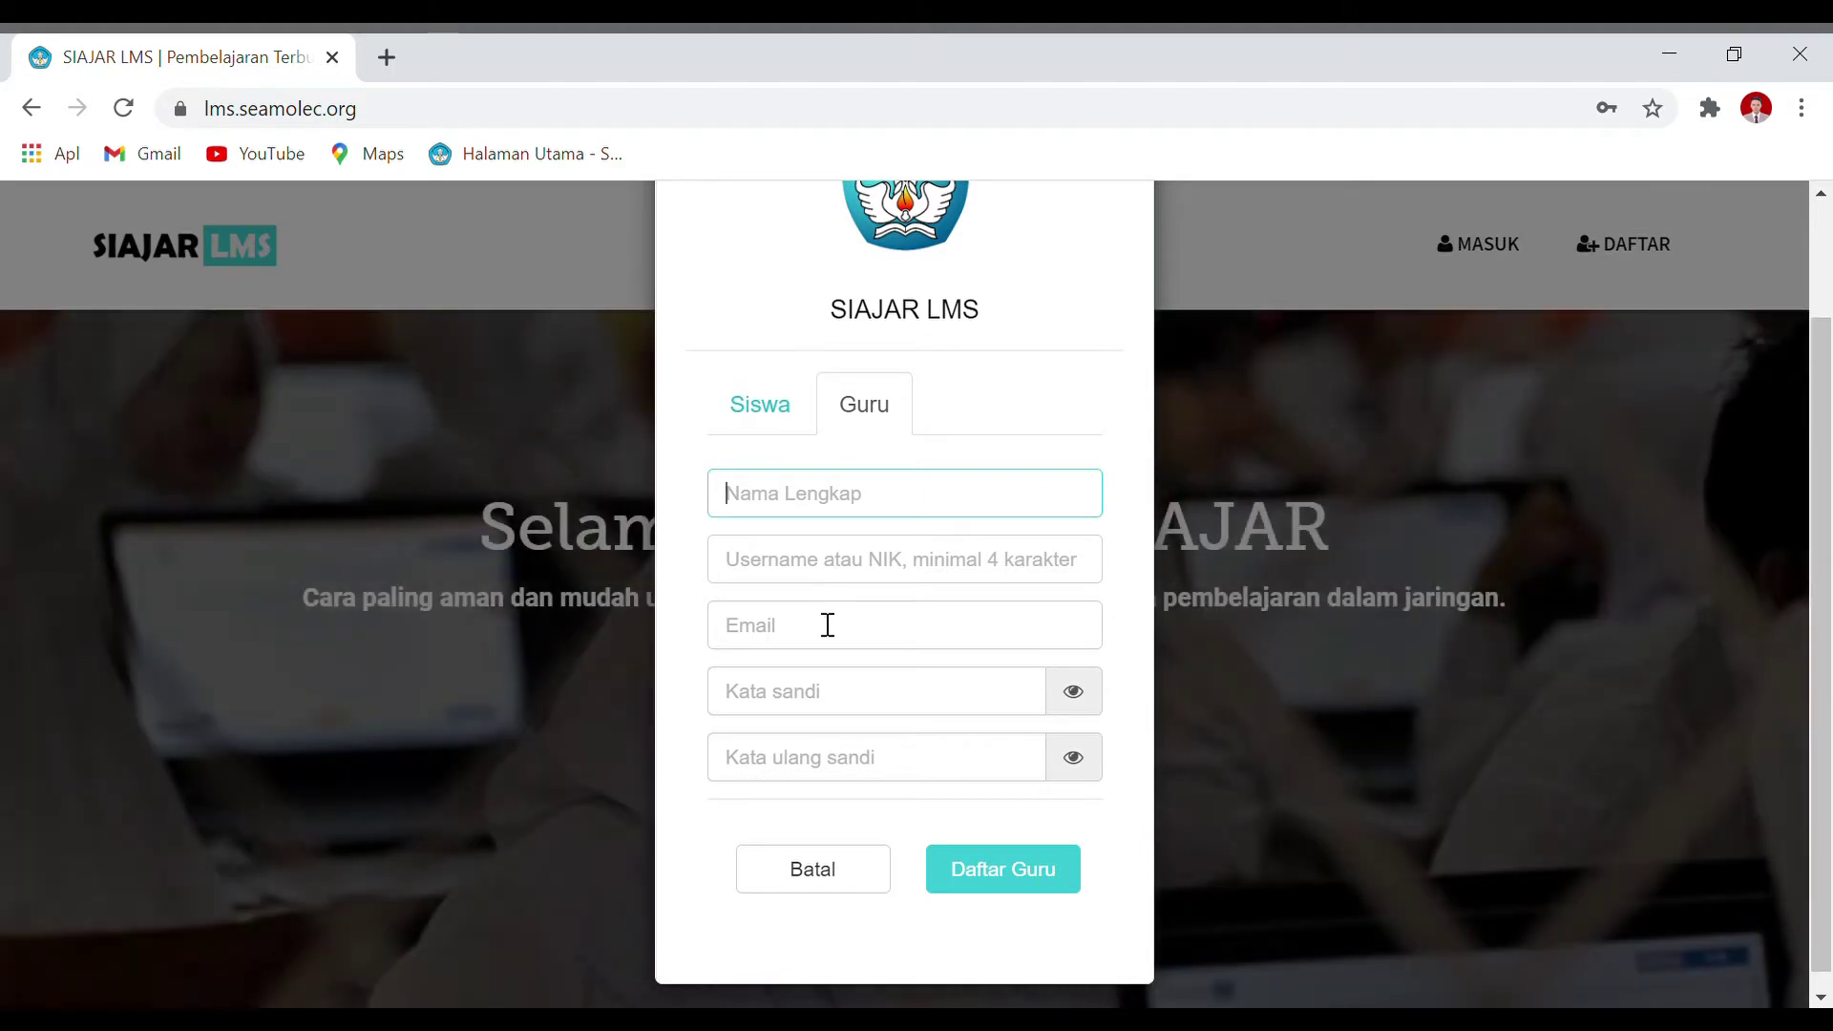
pyautogui.click(764, 419)
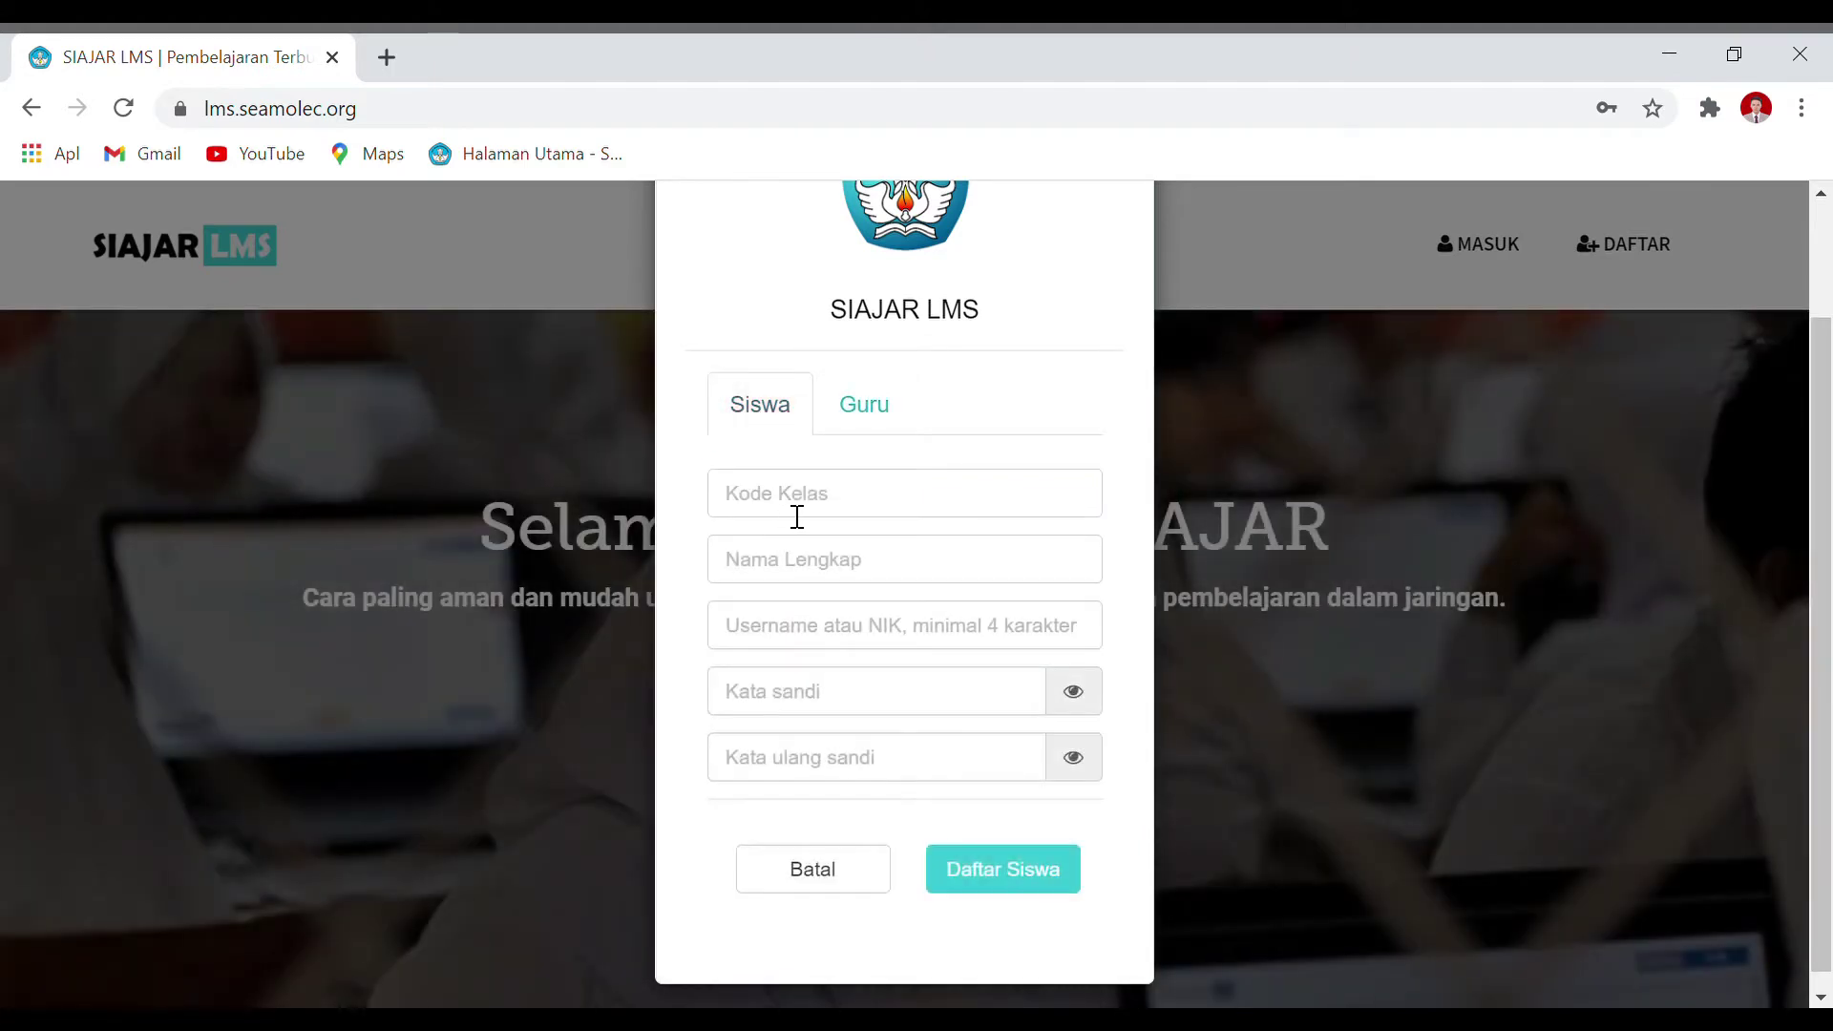
# Step: Paste the class code into the Kode Kelas field
pyautogui.click(797, 516)
pyautogui.click(992, 396)
pyautogui.click(833, 518)
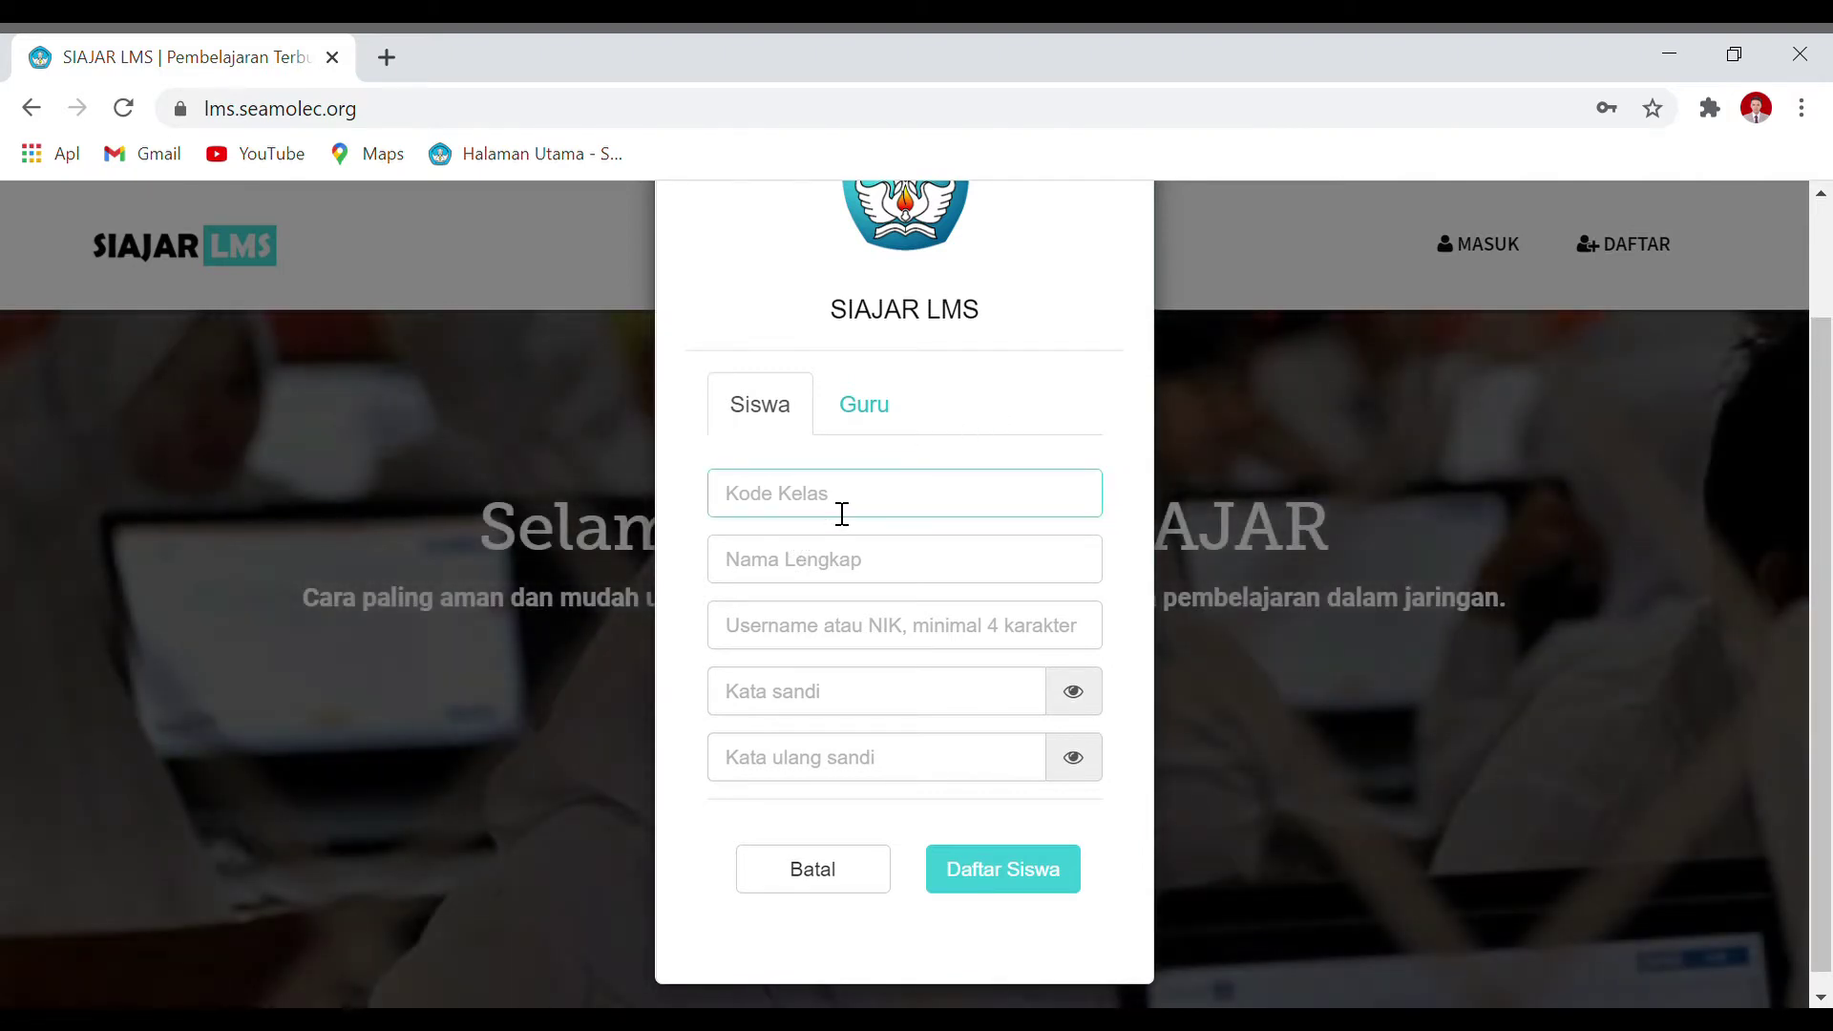
pyautogui.click(1031, 401)
pyautogui.click(861, 516)
pyautogui.click(848, 574)
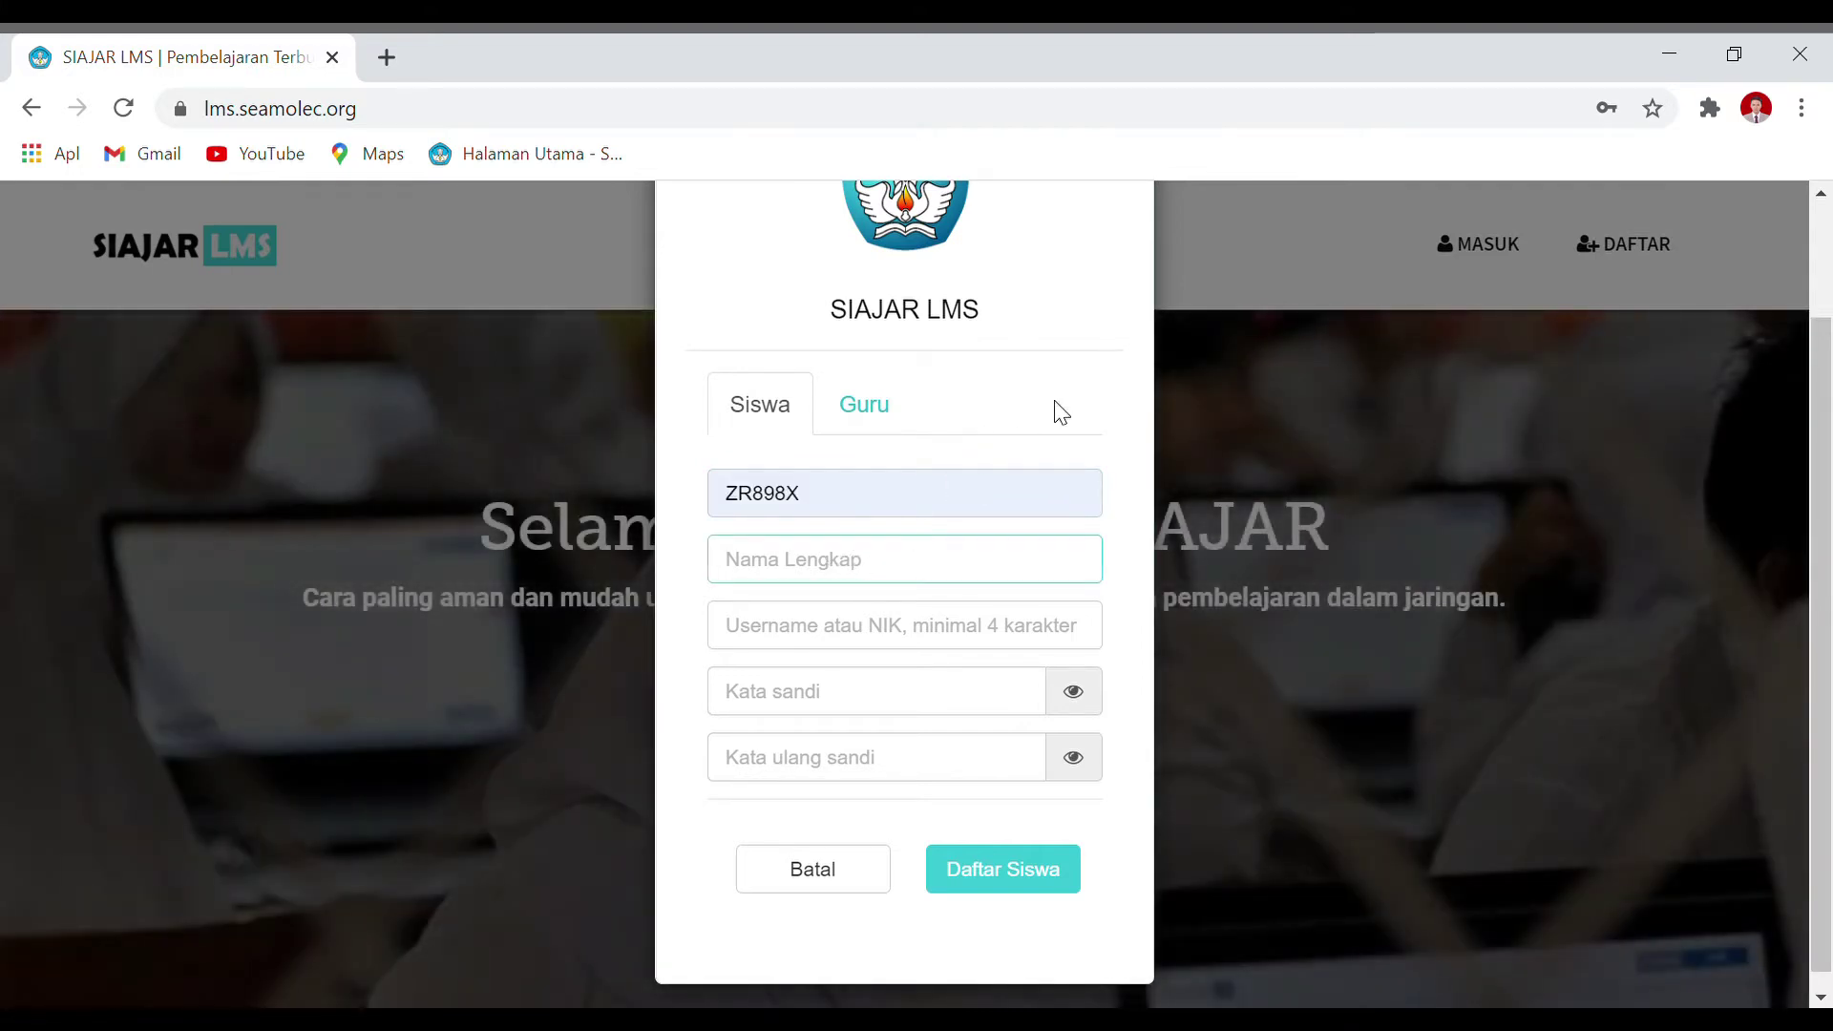
pyautogui.click(968, 438)
pyautogui.click(841, 579)
# Step: Enter the student's full name in Nama Lengkap
pyautogui.write('sis')
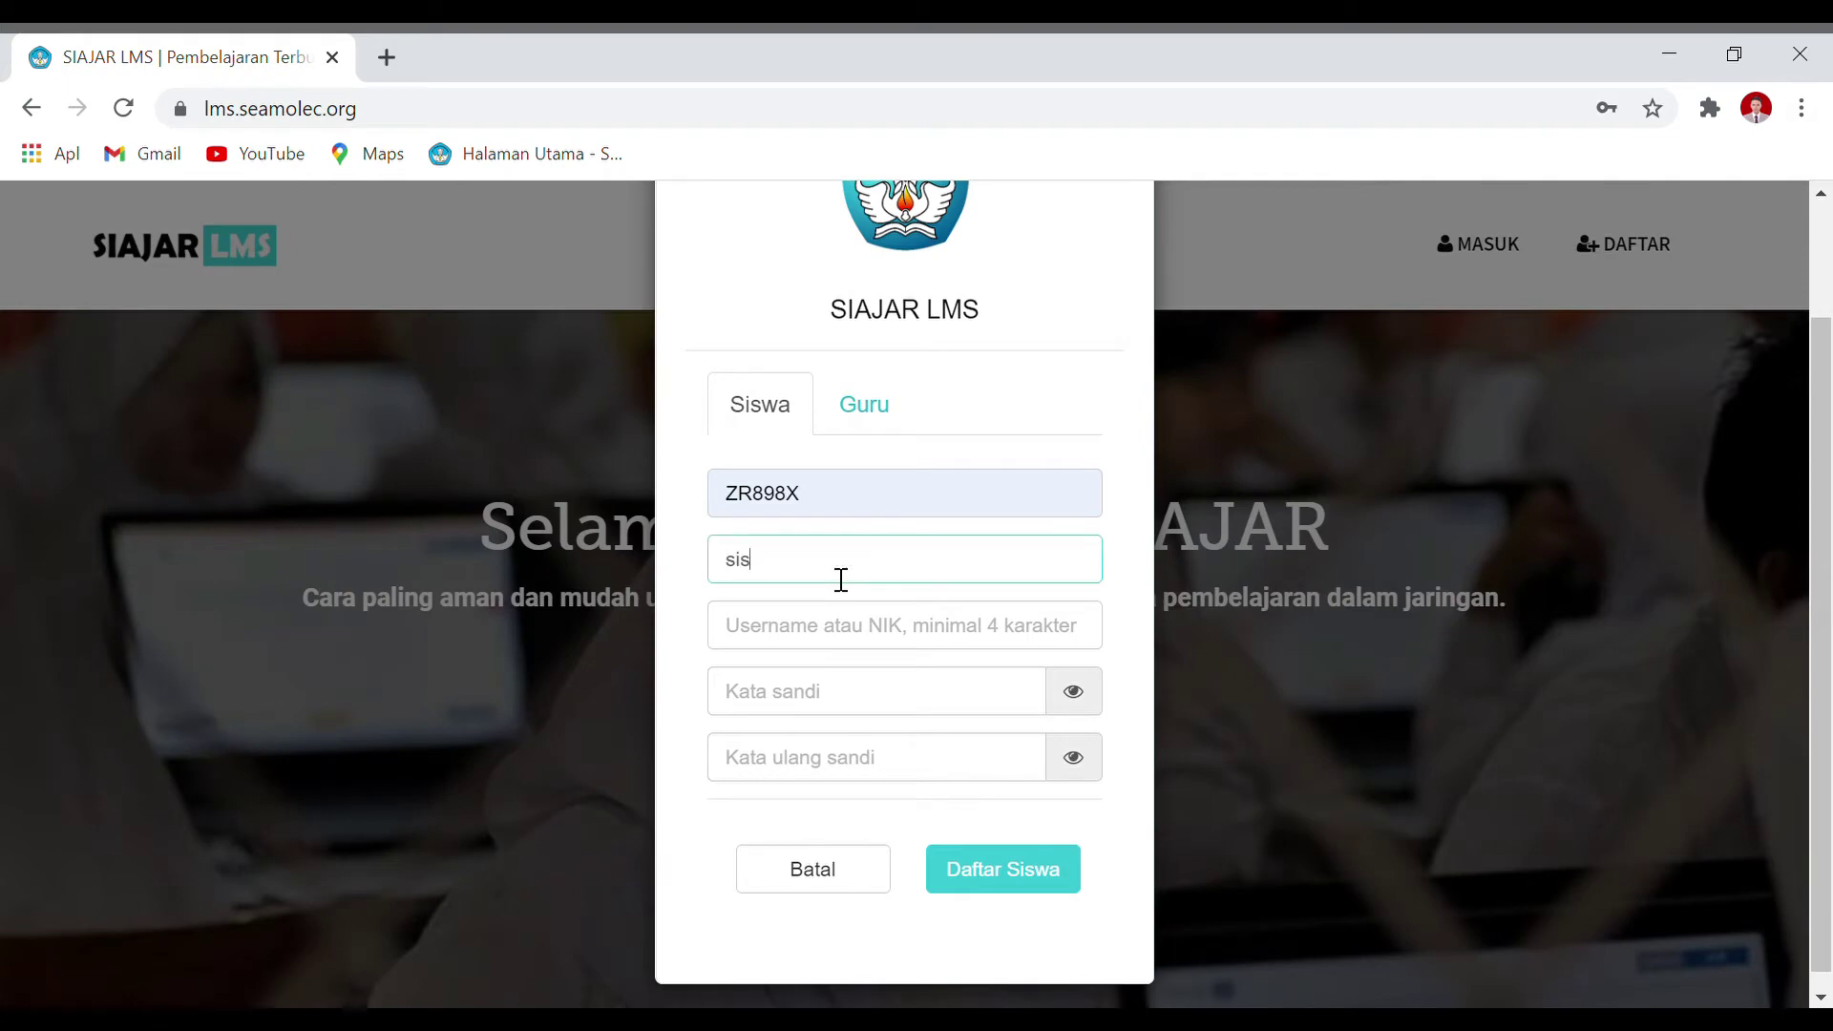
pyautogui.press('BackSpace')
pyautogui.press('BackSpace')
pyautogui.press('BackSpace')
pyautogui.write('Siswa Ujivo')
pyautogui.press('BackSpace')
pyautogui.press('BackSpace')
pyautogui.write('co')
# Step: Fill in username 12345 and both password fields, then submit the student registration
pyautogui.click(851, 647)
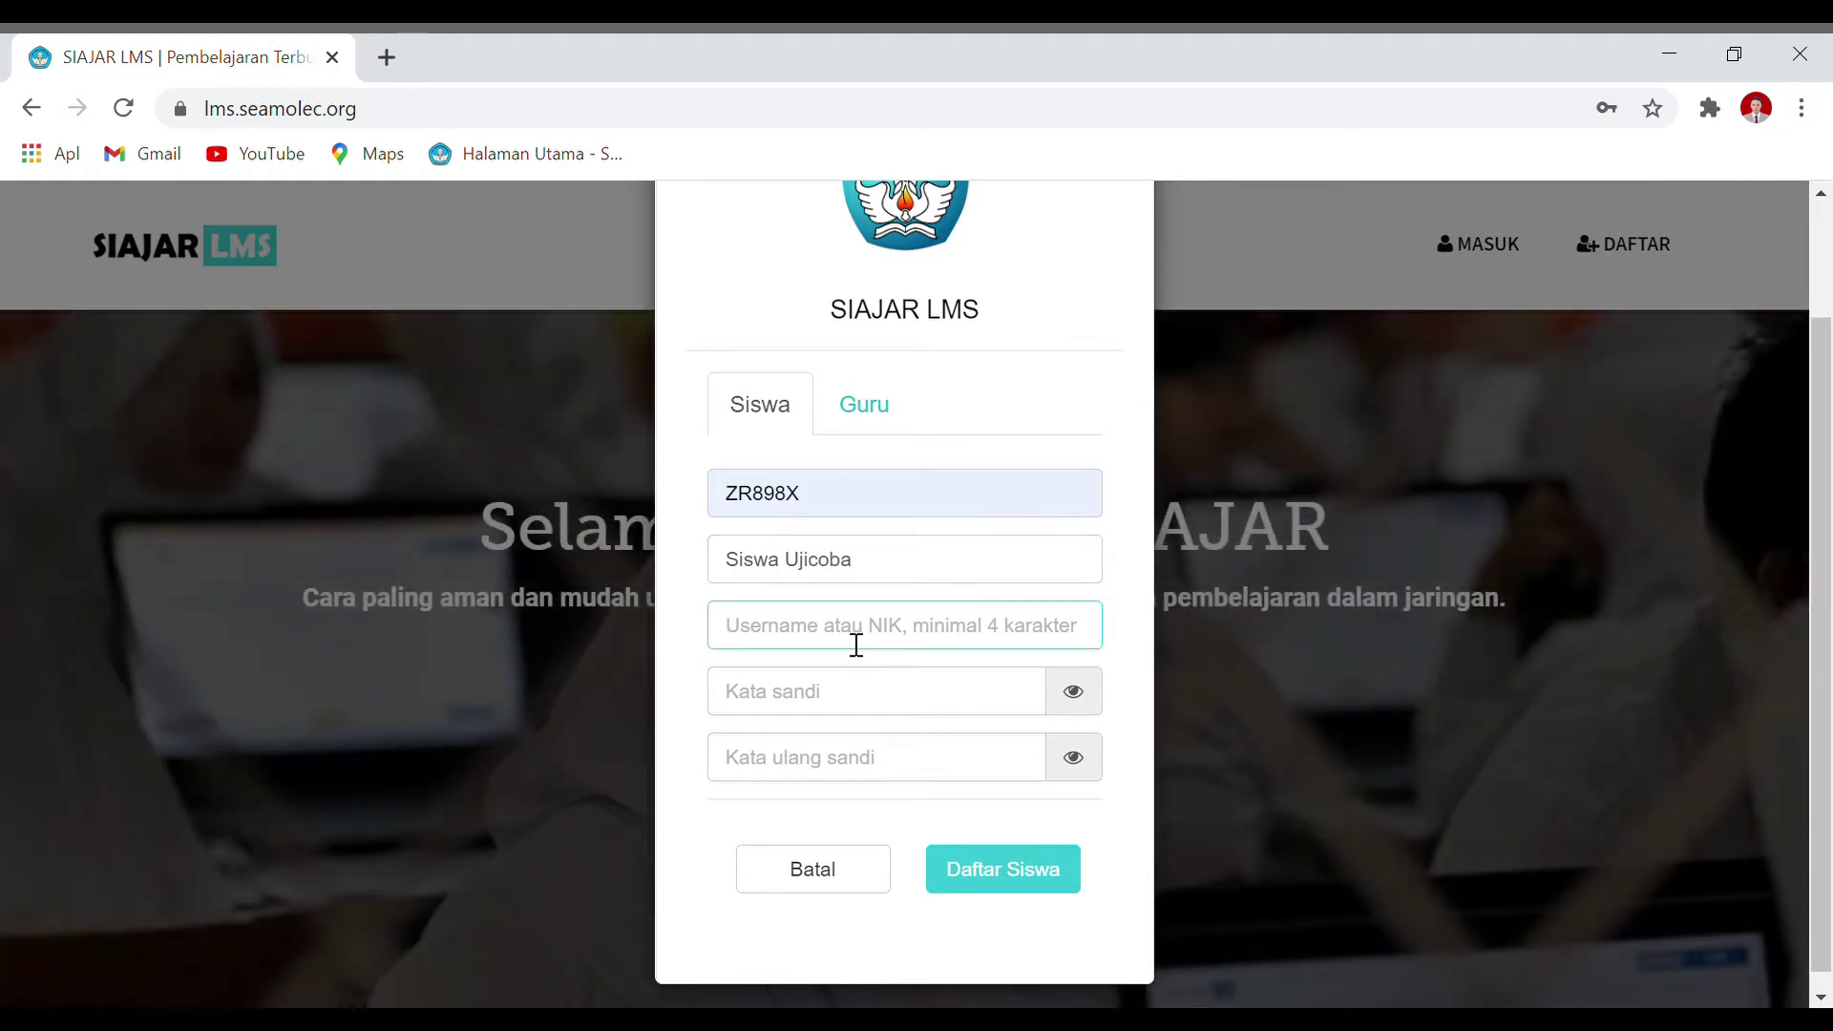
pyautogui.write('12345')
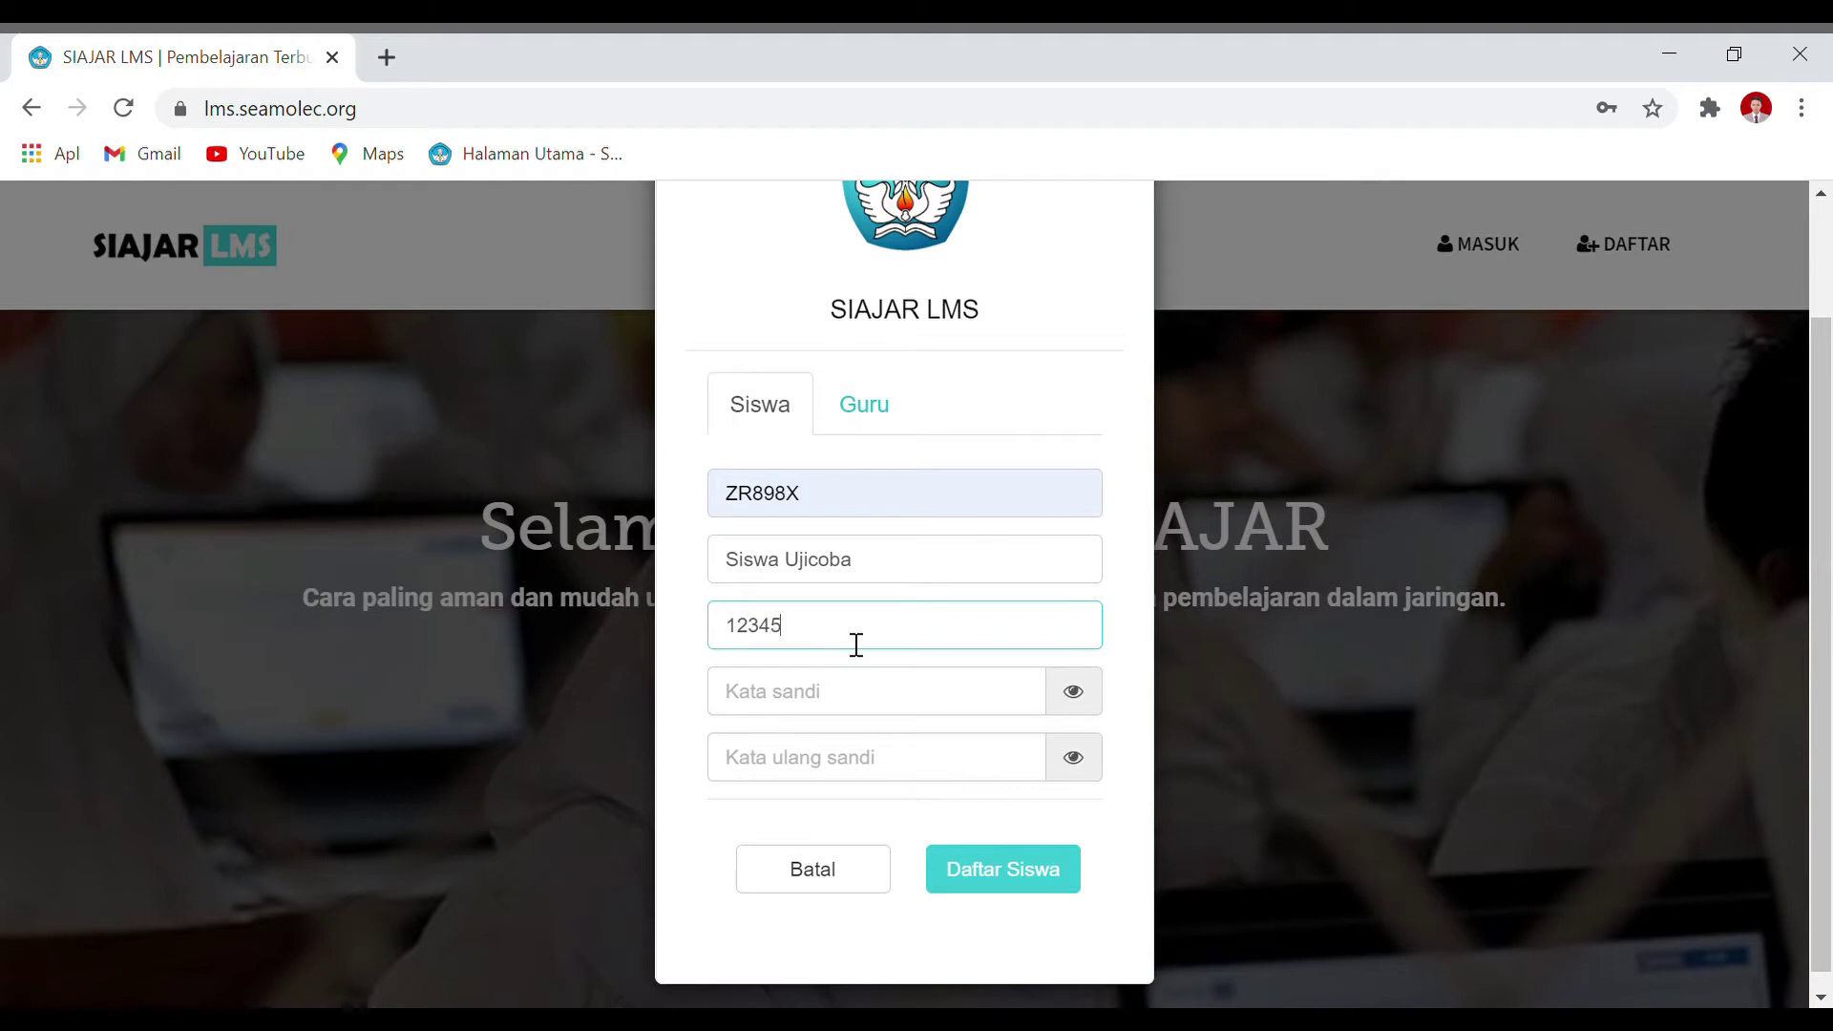
pyautogui.click(835, 703)
pyautogui.write('1')
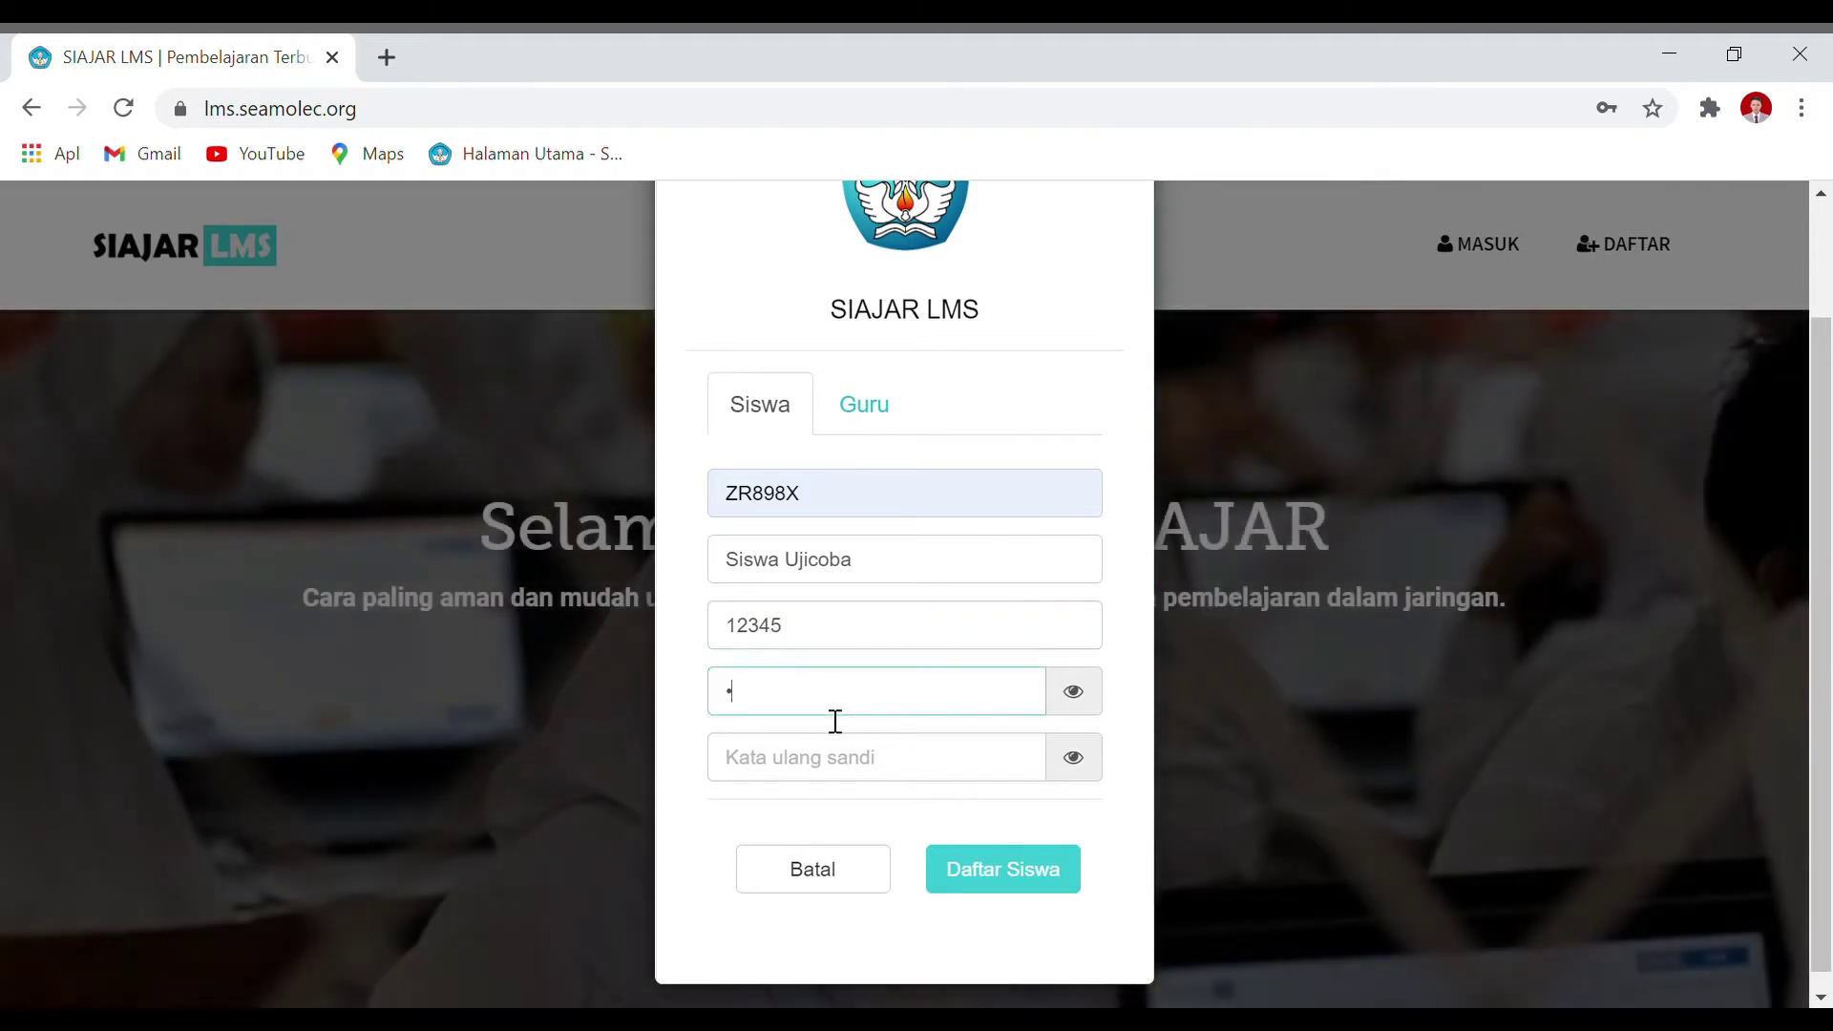
pyautogui.click(1126, 624)
pyautogui.click(778, 777)
pyautogui.write('1234')
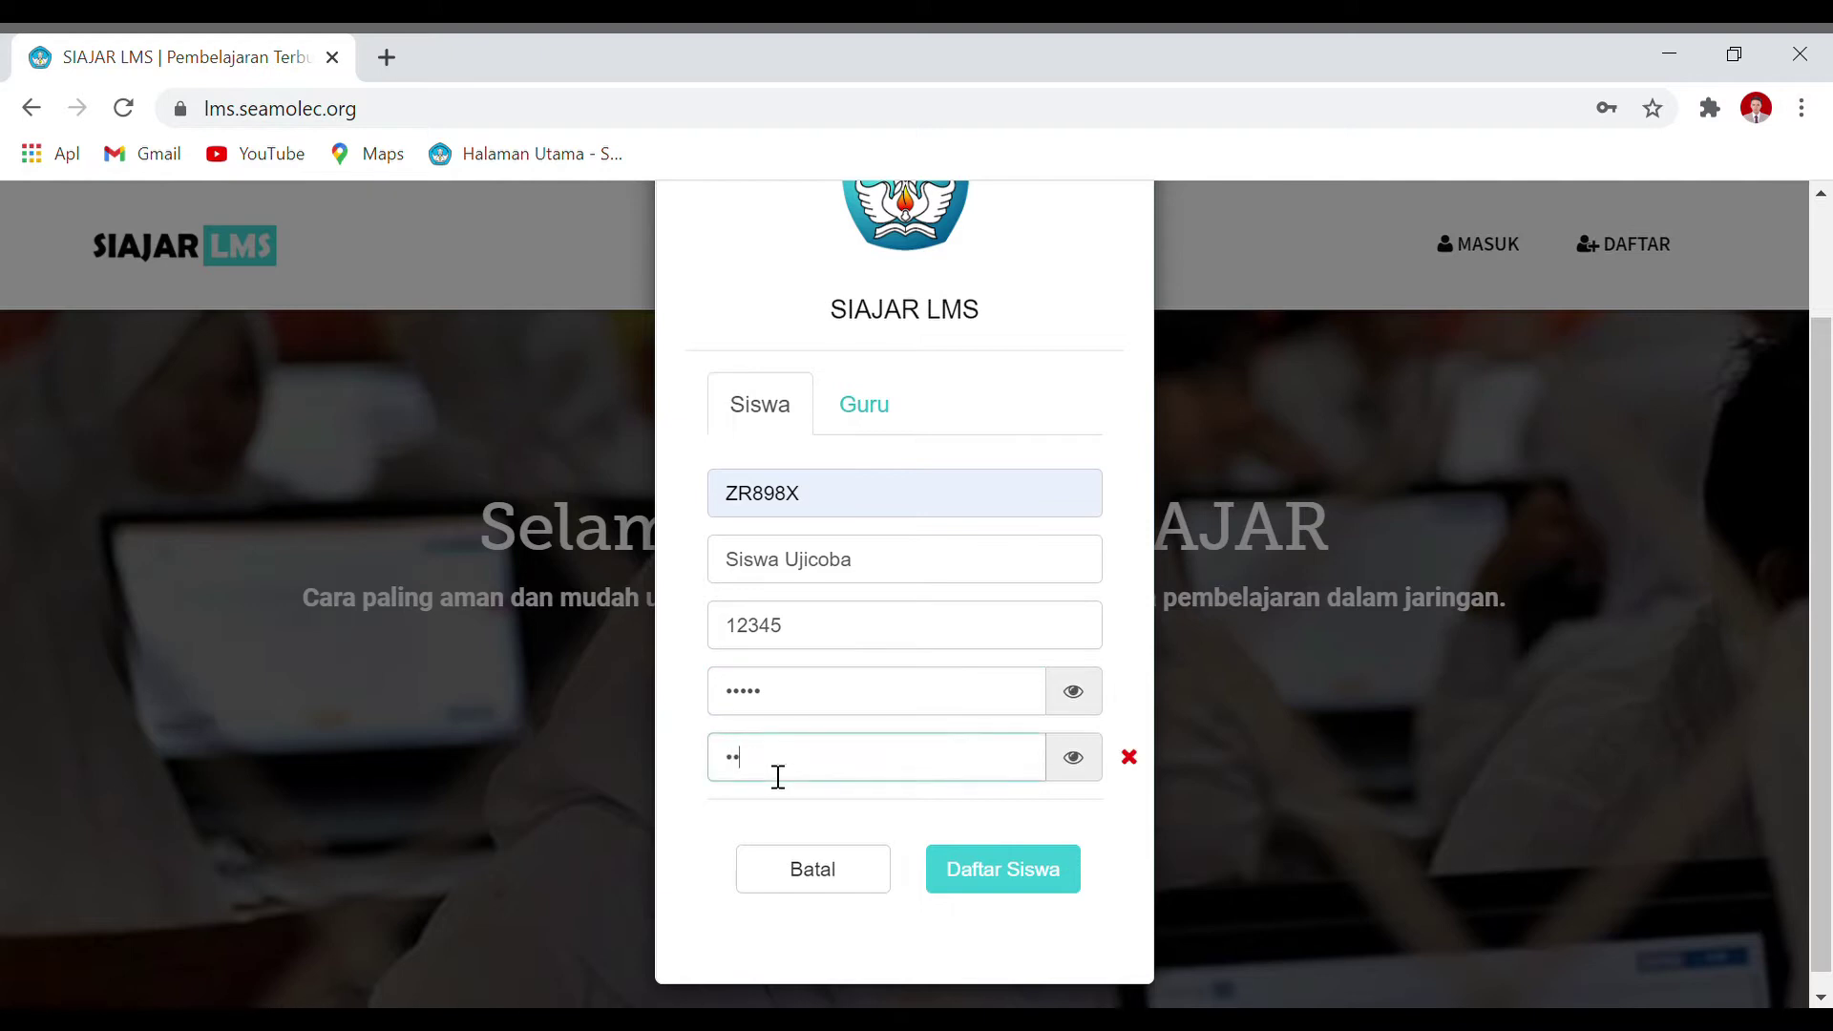
pyautogui.write('5')
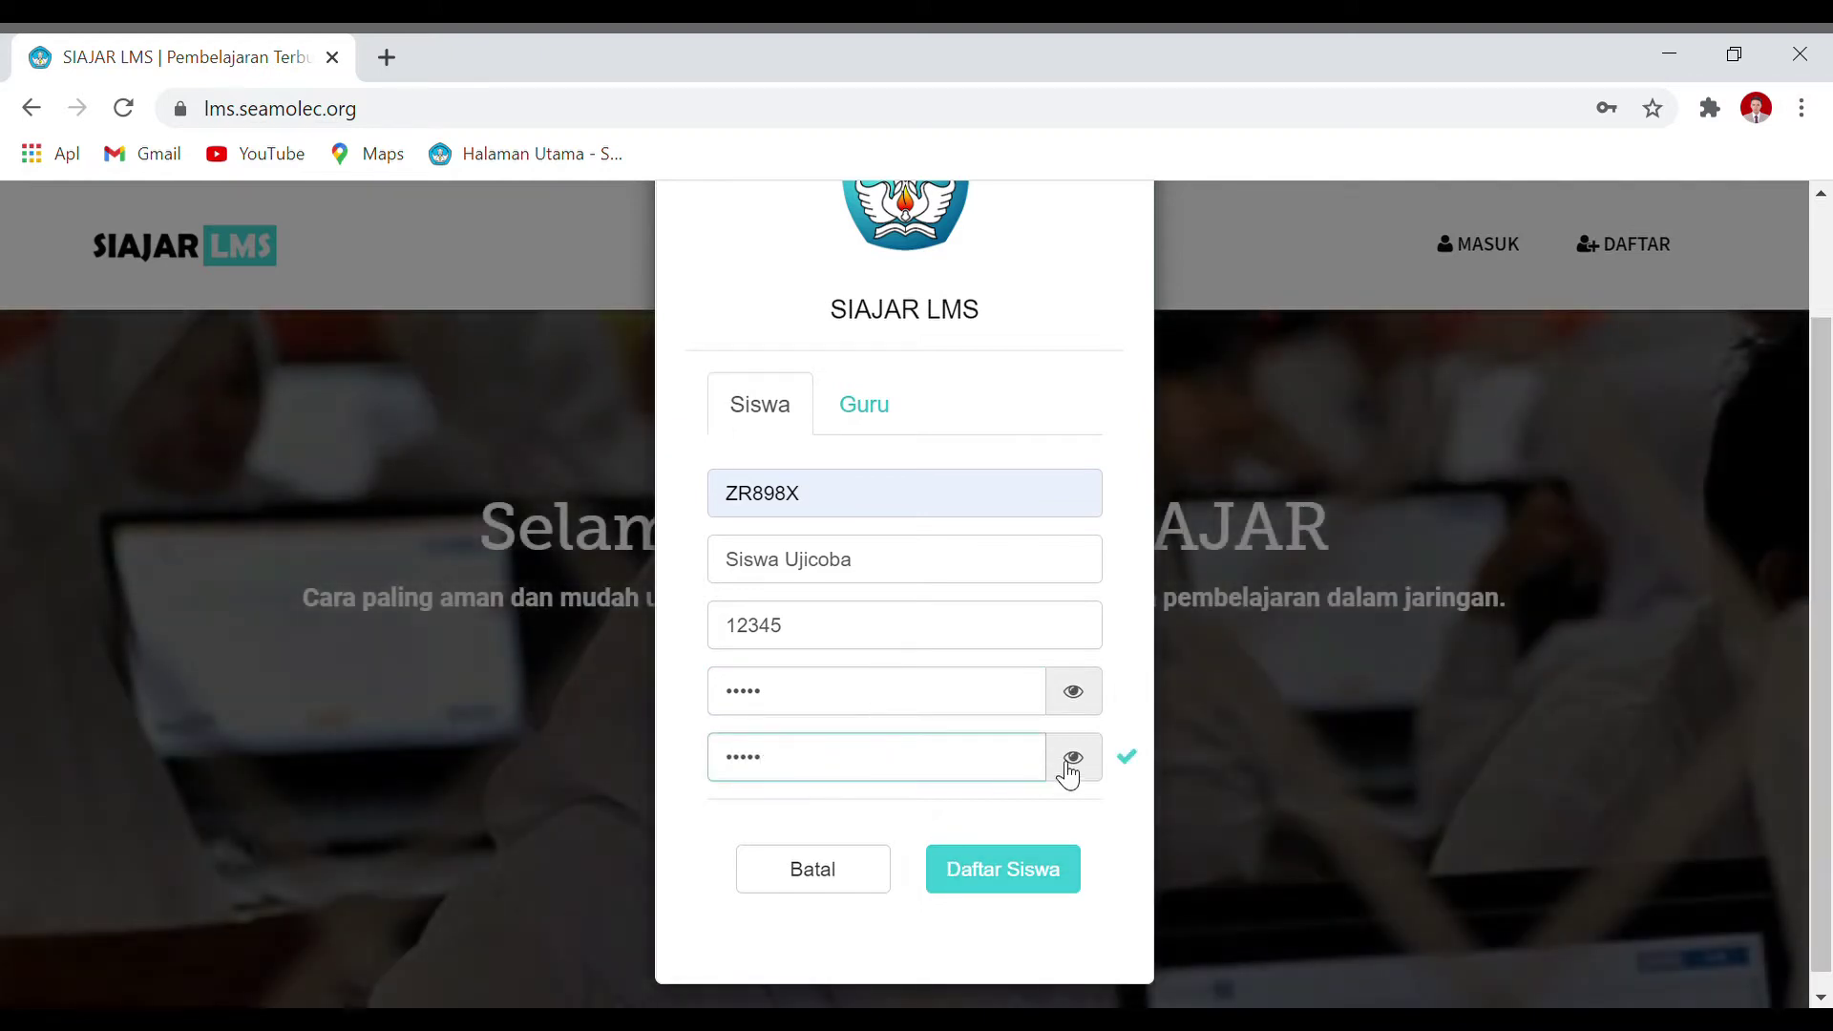
pyautogui.click(1070, 770)
pyautogui.click(1077, 697)
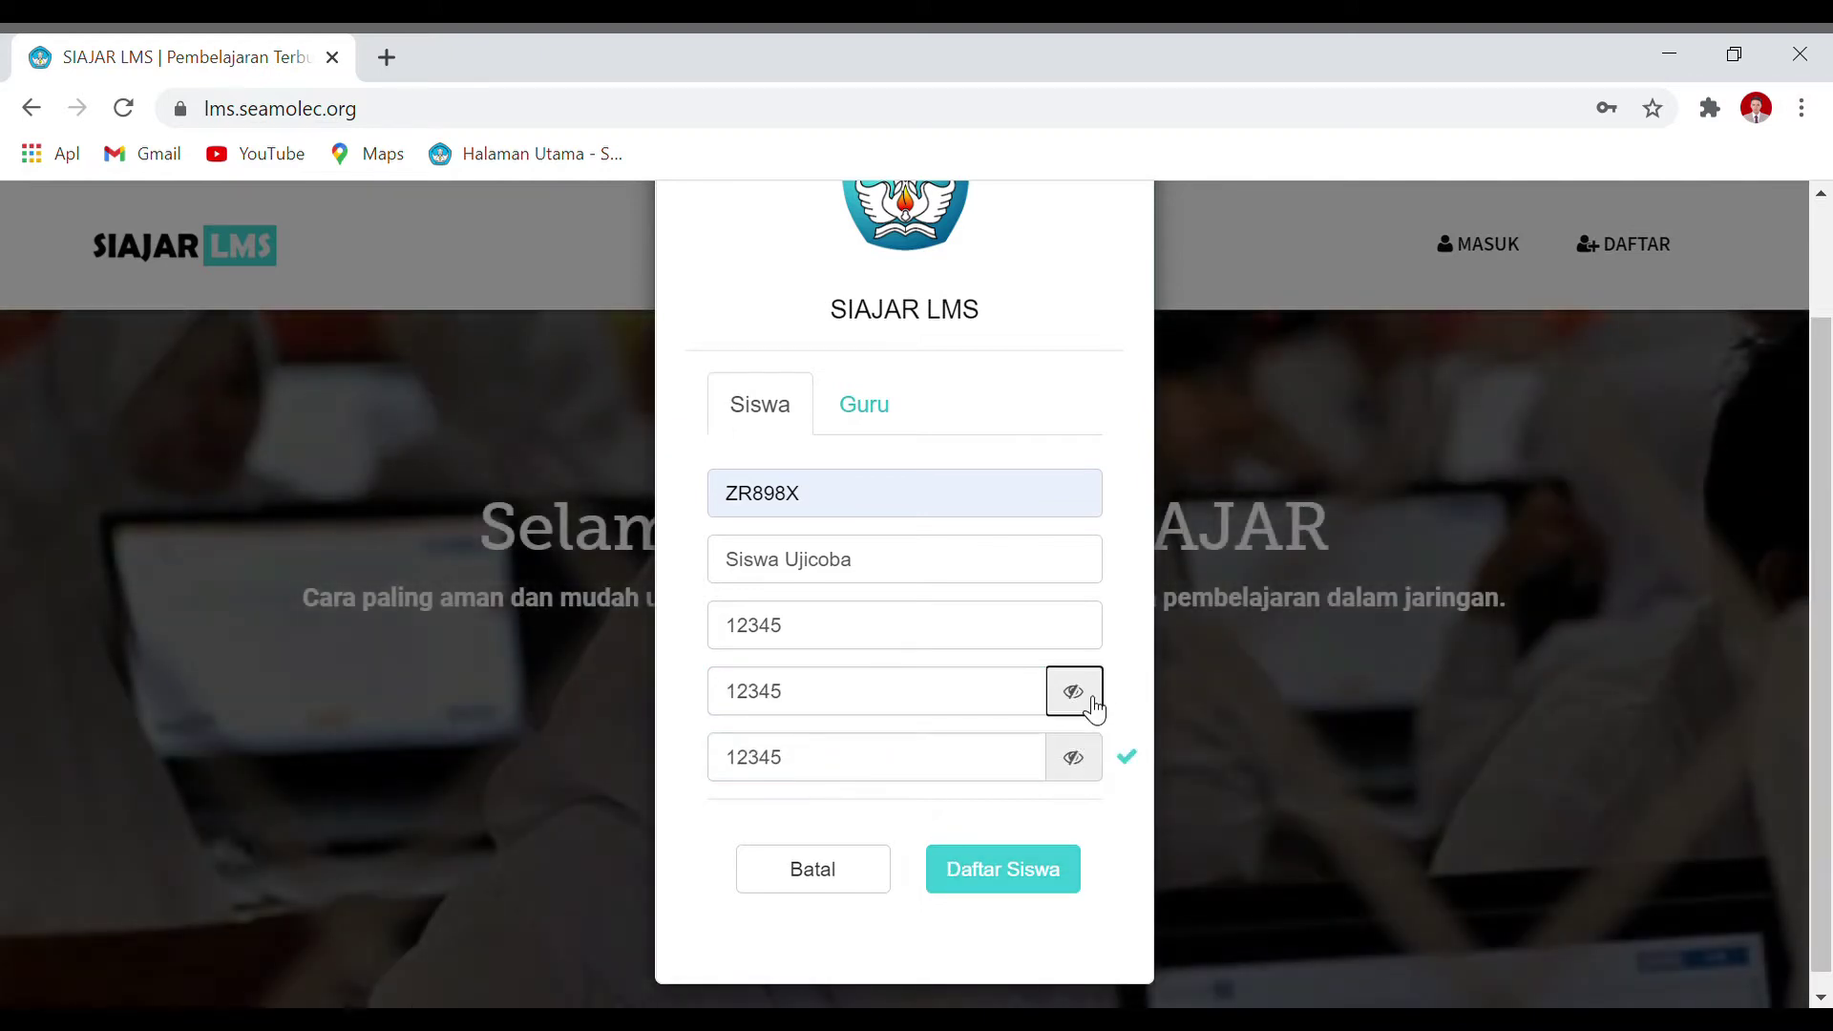
pyautogui.click(1047, 888)
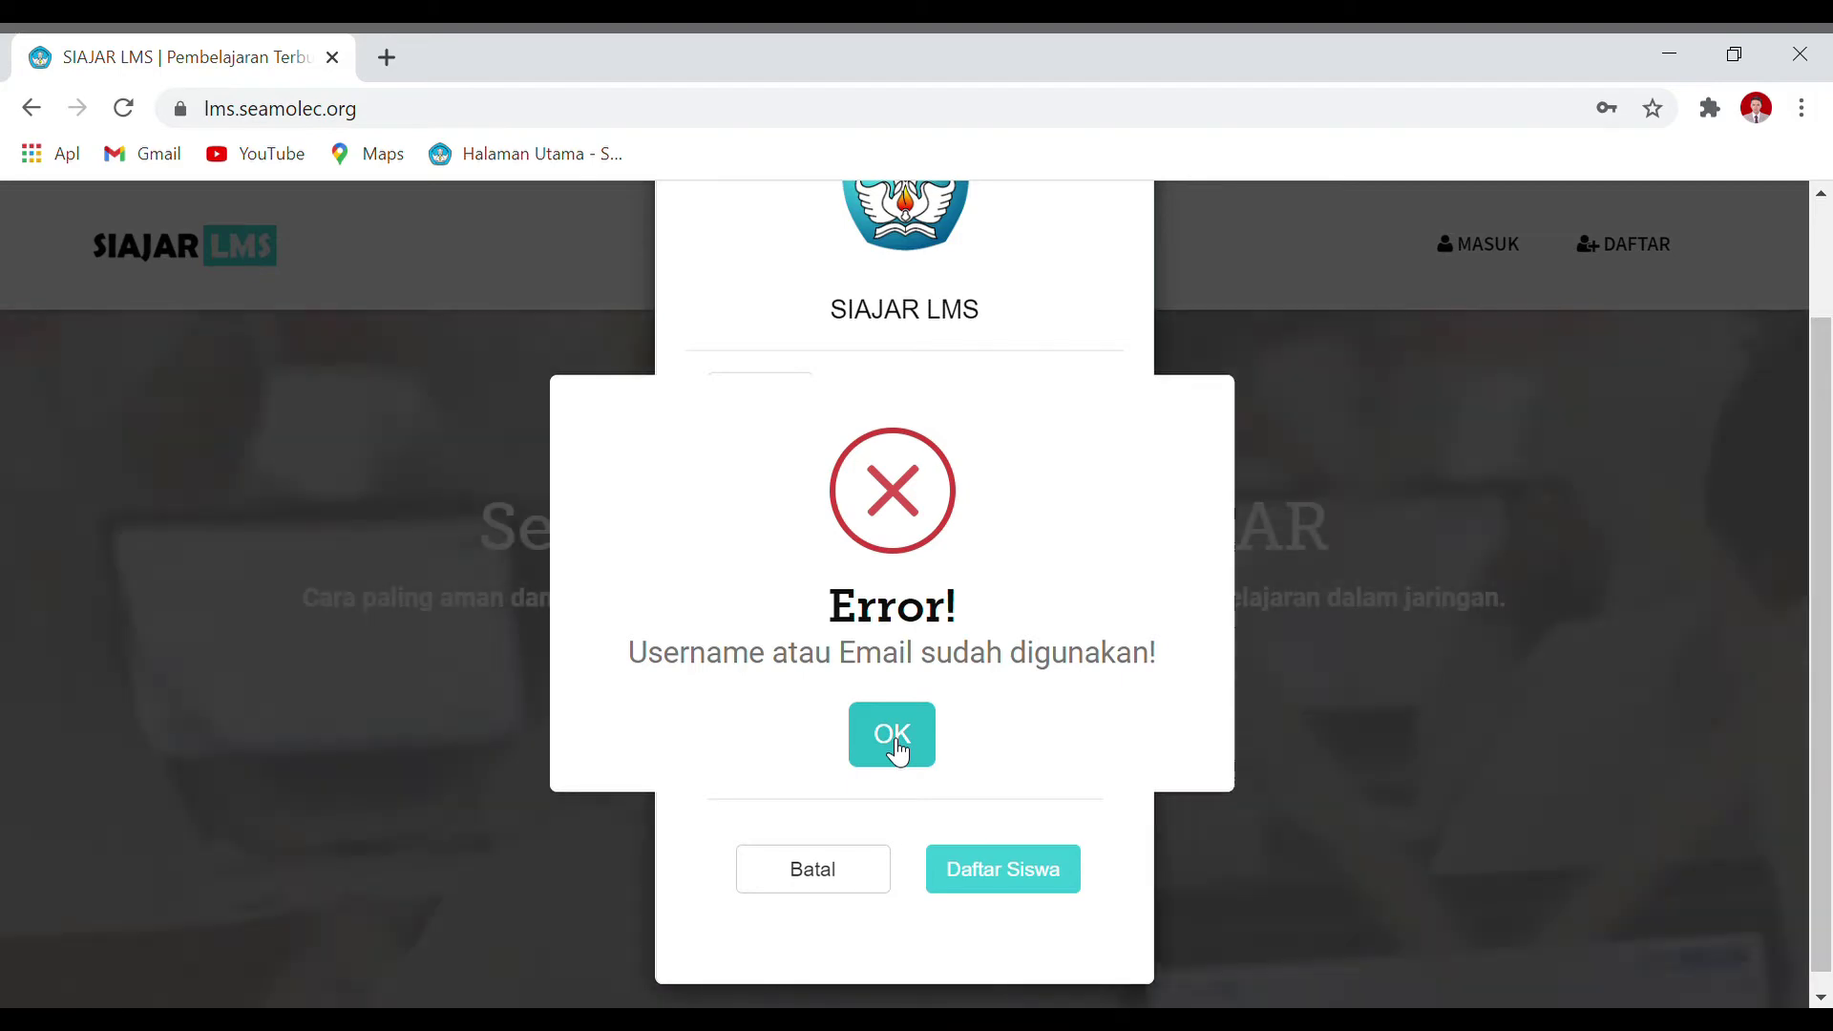
# Step: Change the full name to Siswa2021 and resubmit the registration
pyautogui.click(896, 749)
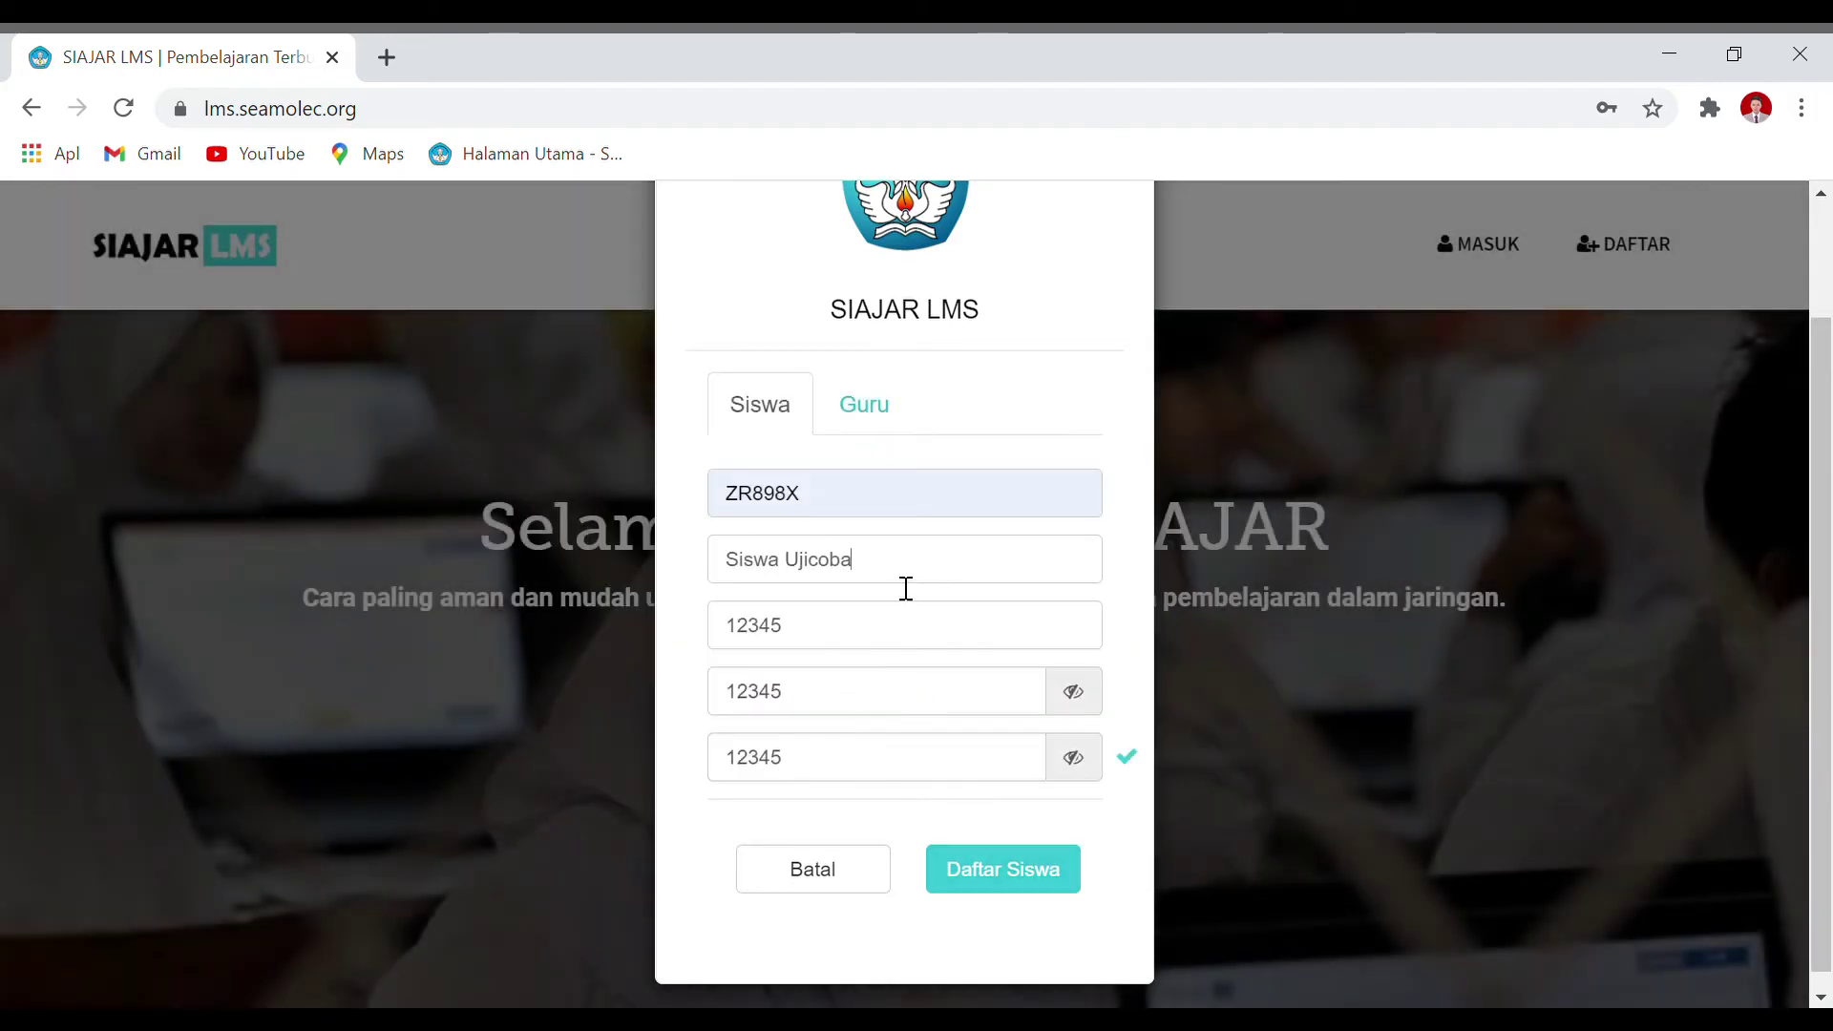
pyautogui.moveTo(906, 588); pyautogui.dragTo(647, 594)
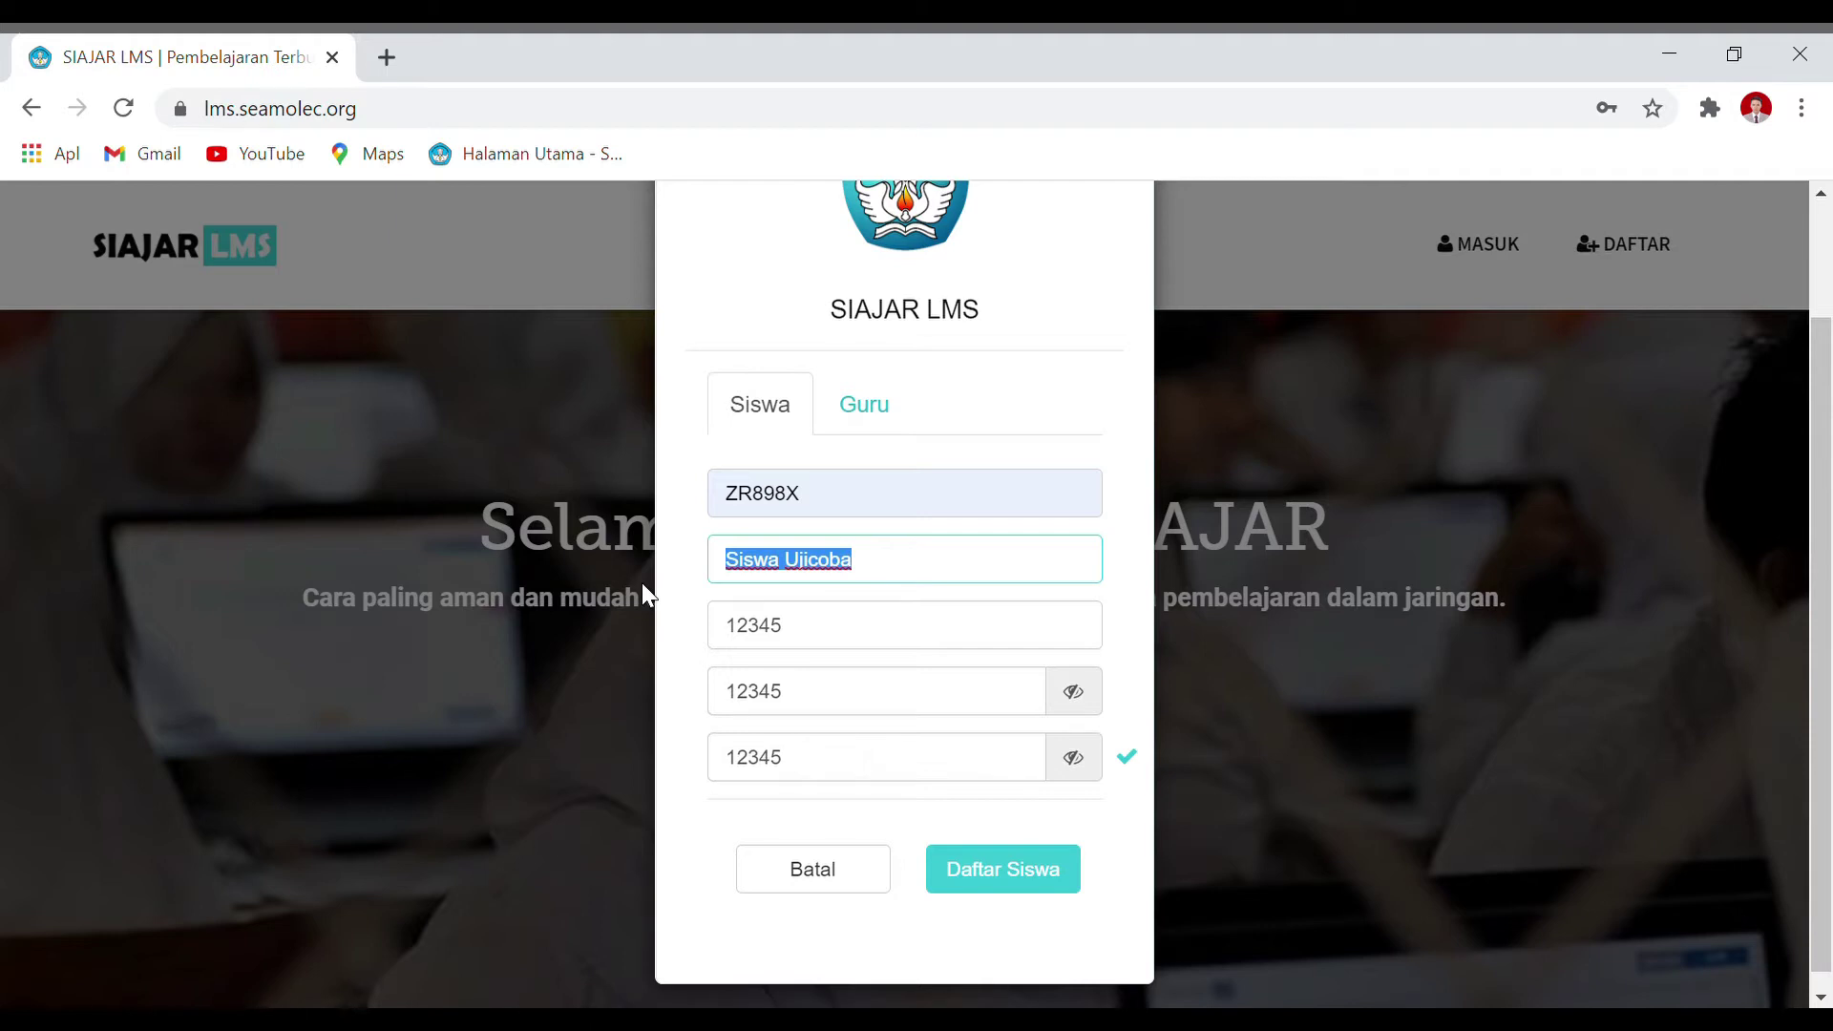
pyautogui.write('Siswa')
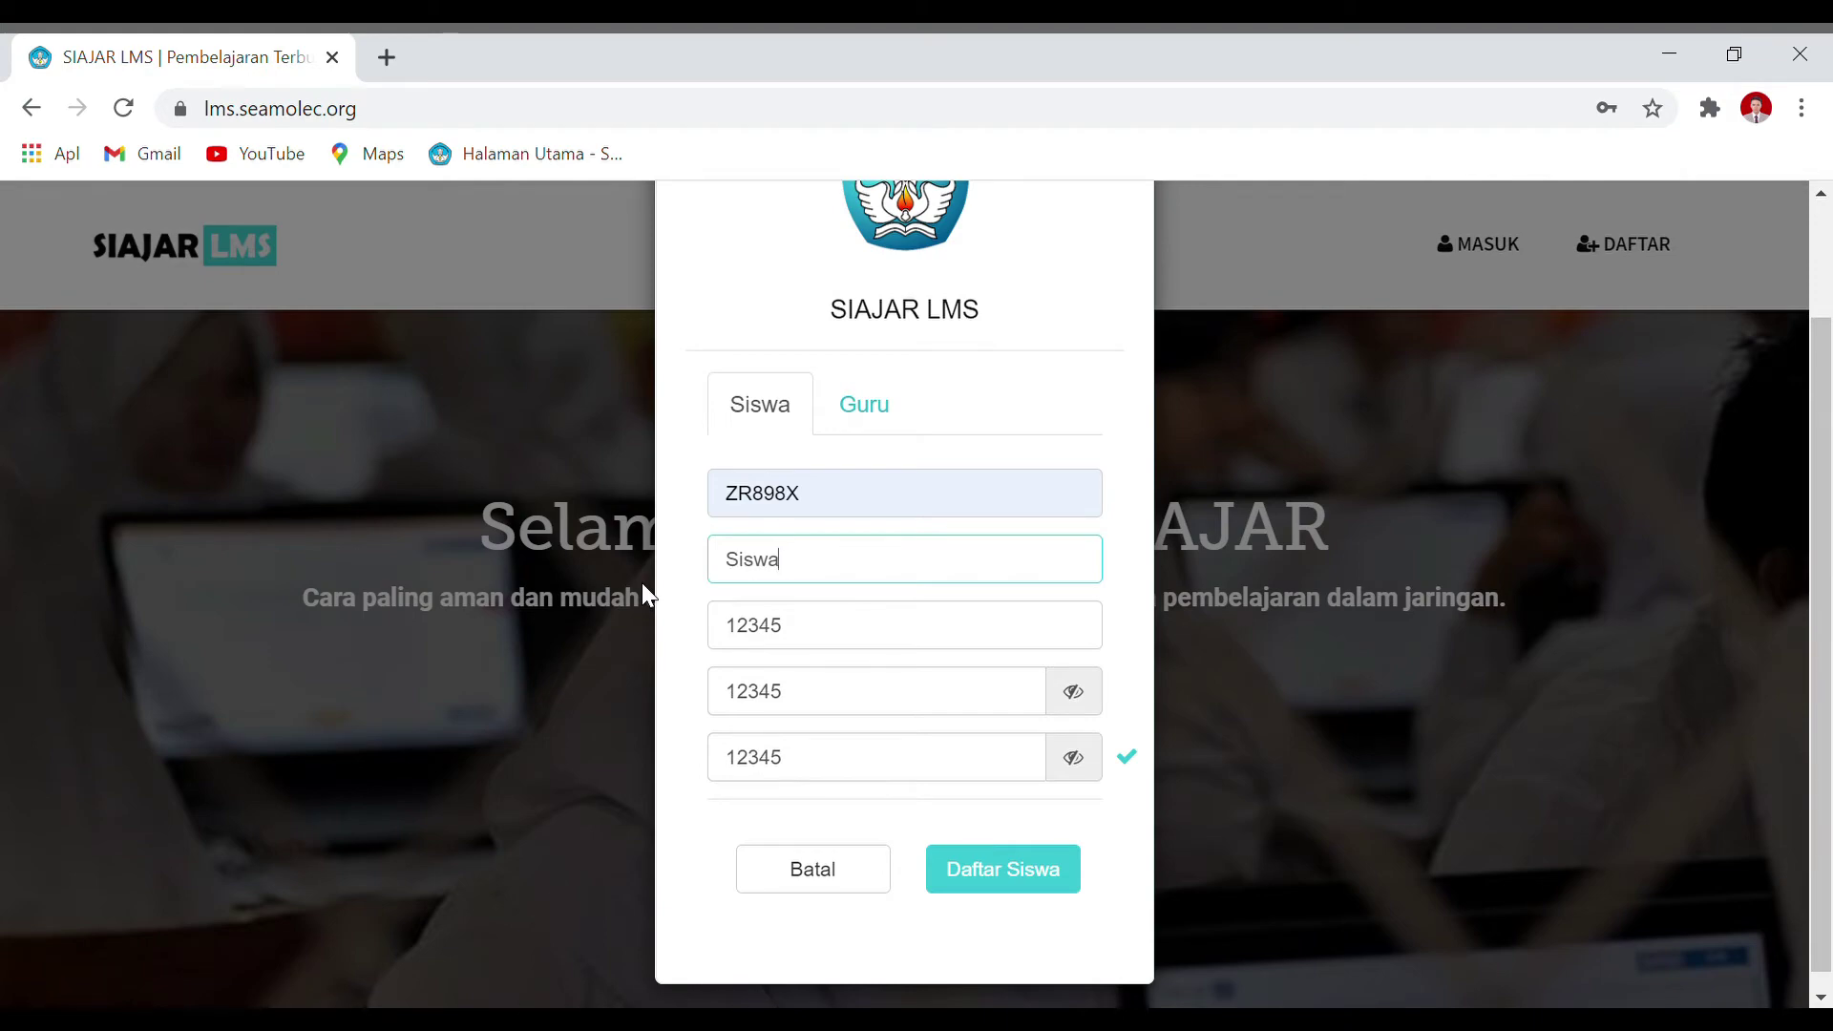
pyautogui.write('2021')
pyautogui.click(975, 875)
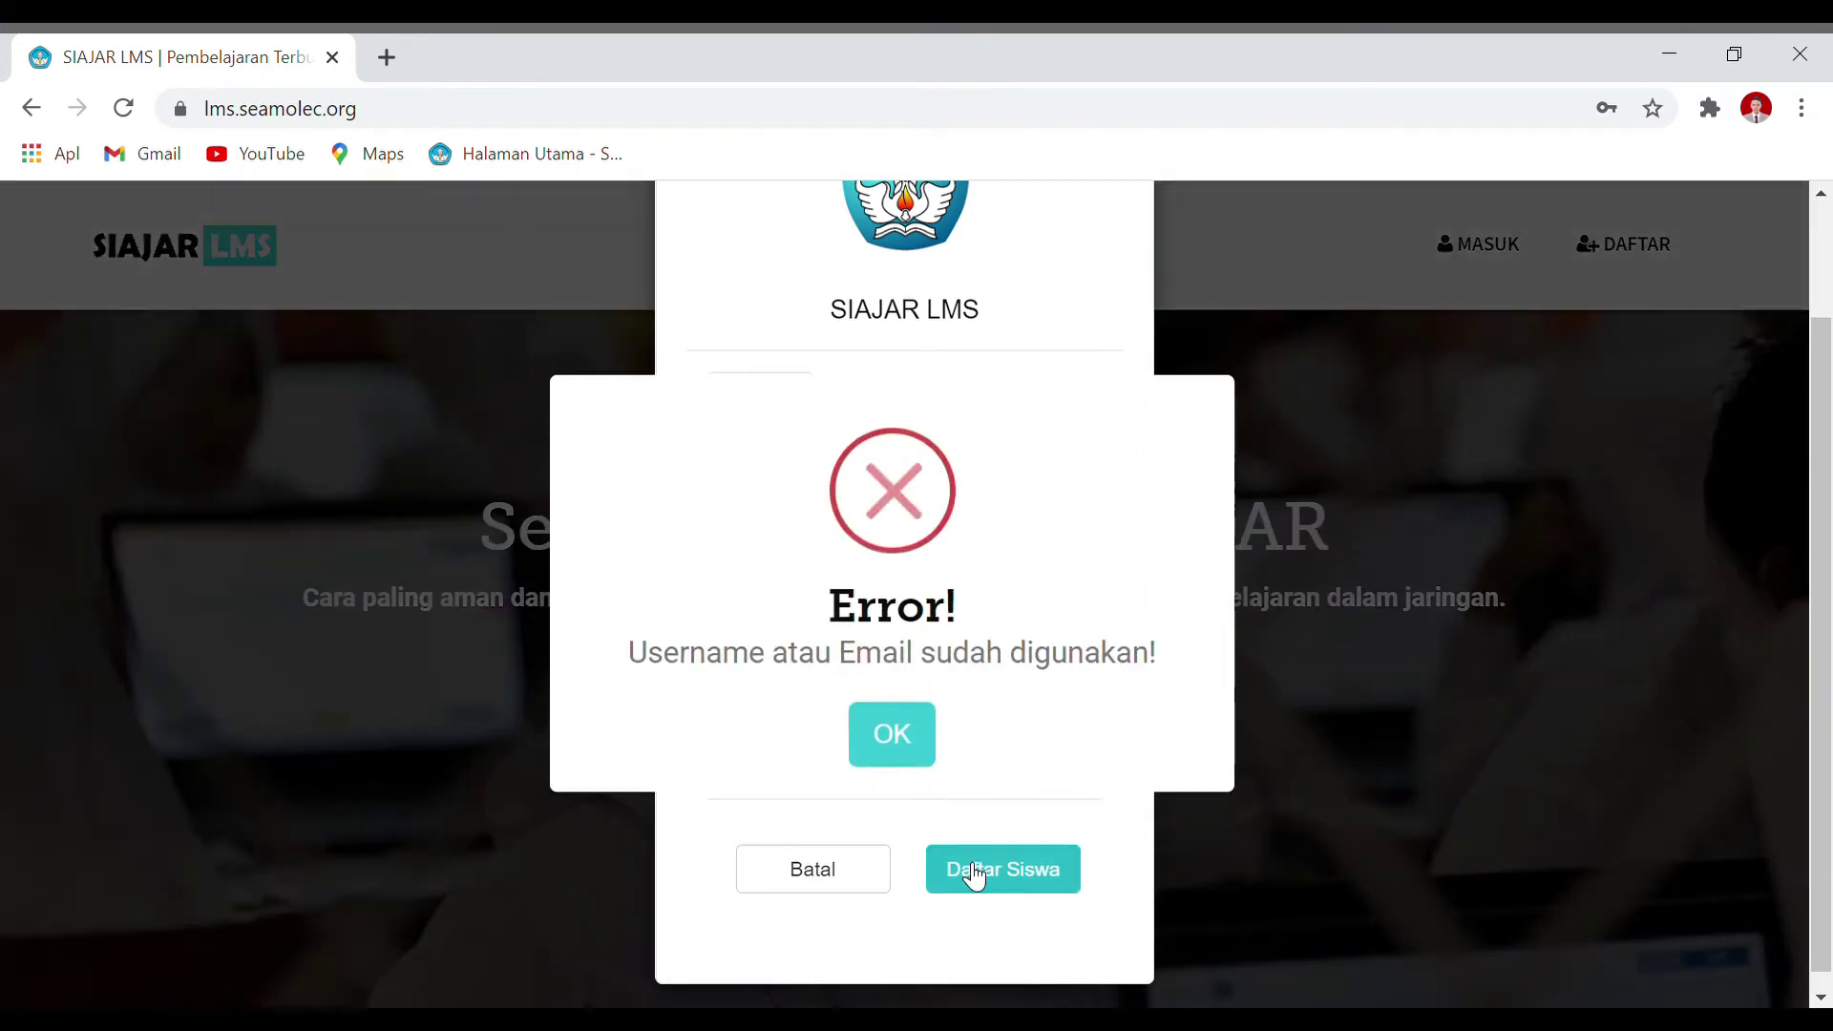
# Step: Replace the already-used username with 66666
pyautogui.click(907, 741)
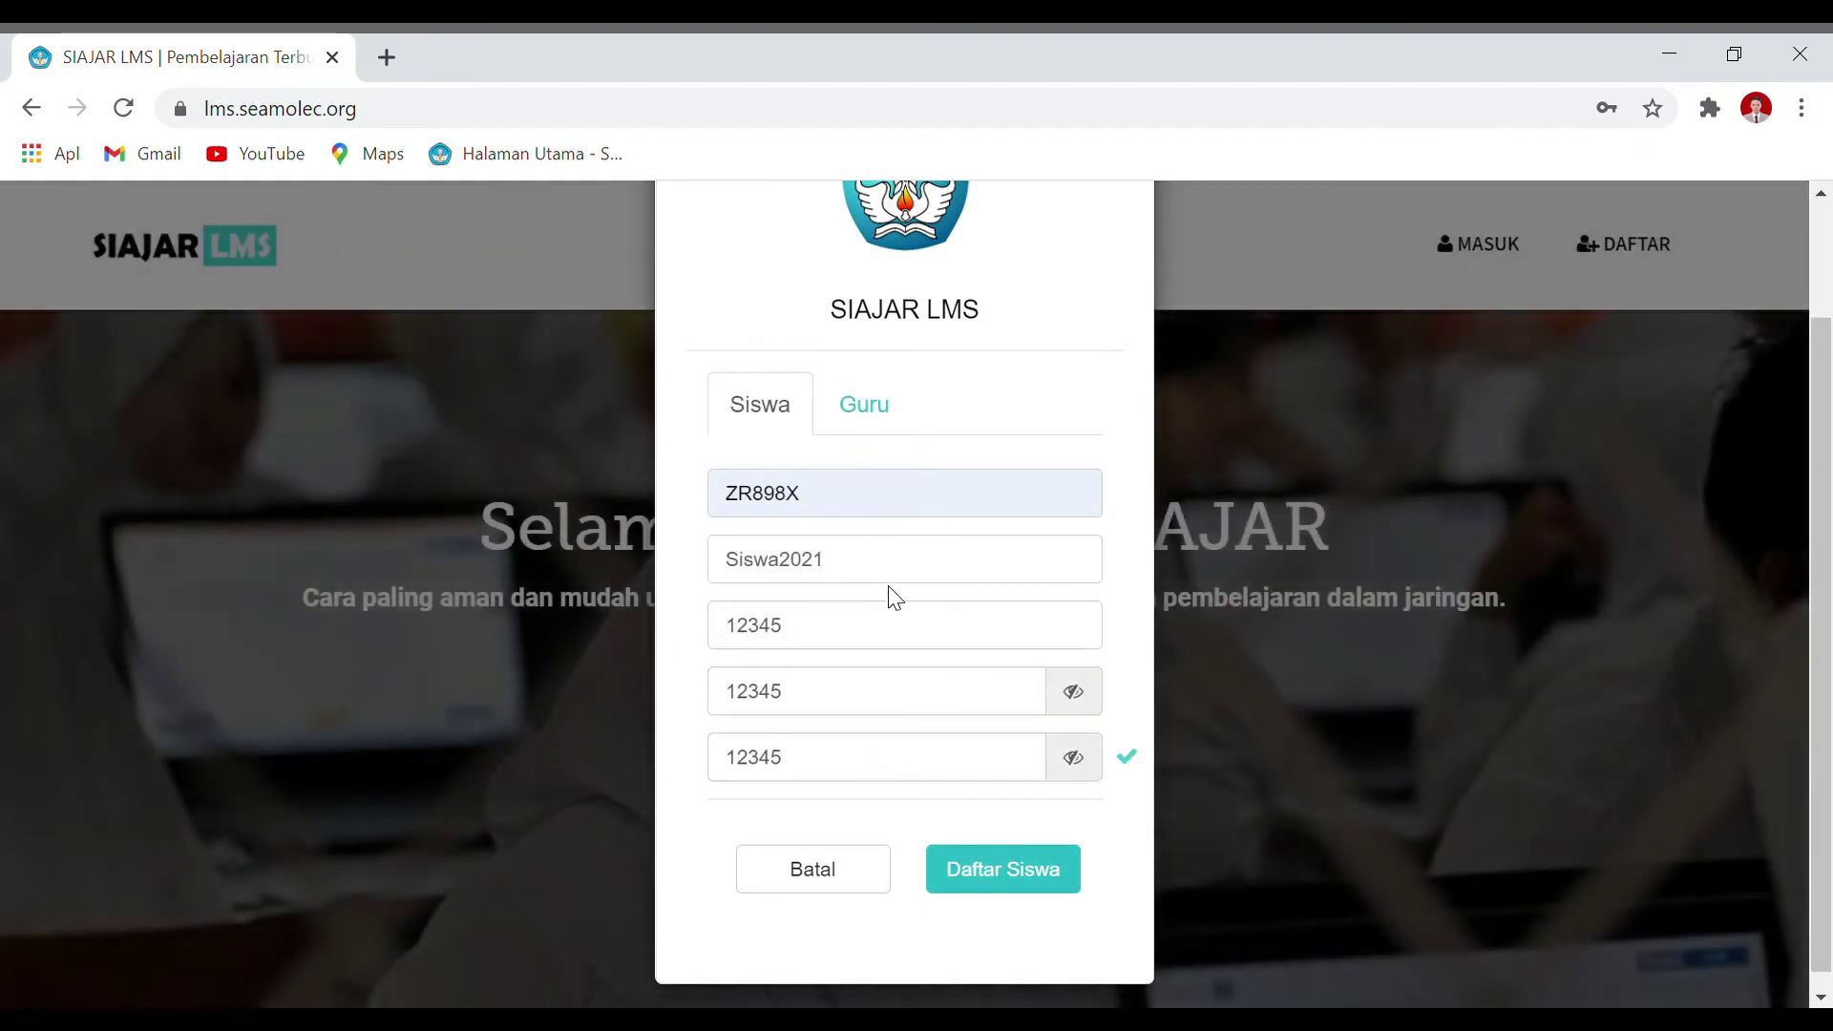
pyautogui.moveTo(822, 646); pyautogui.dragTo(714, 646)
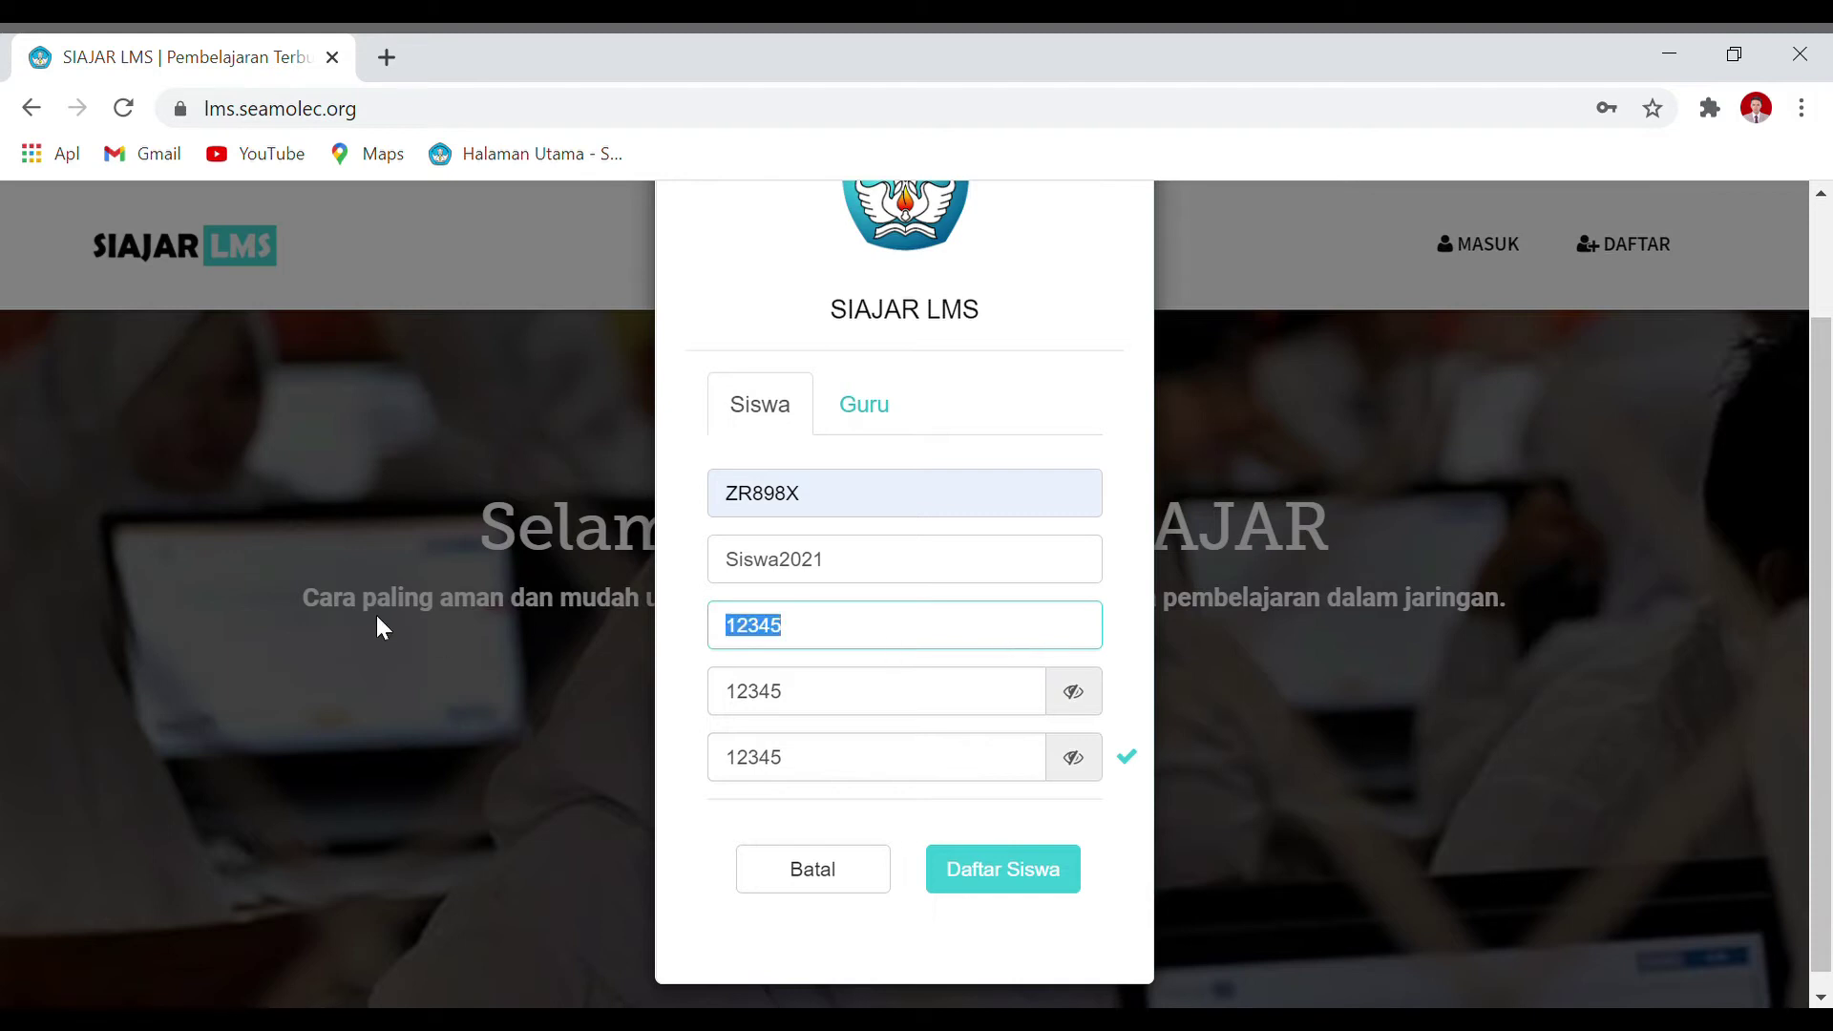
pyautogui.write('22222')
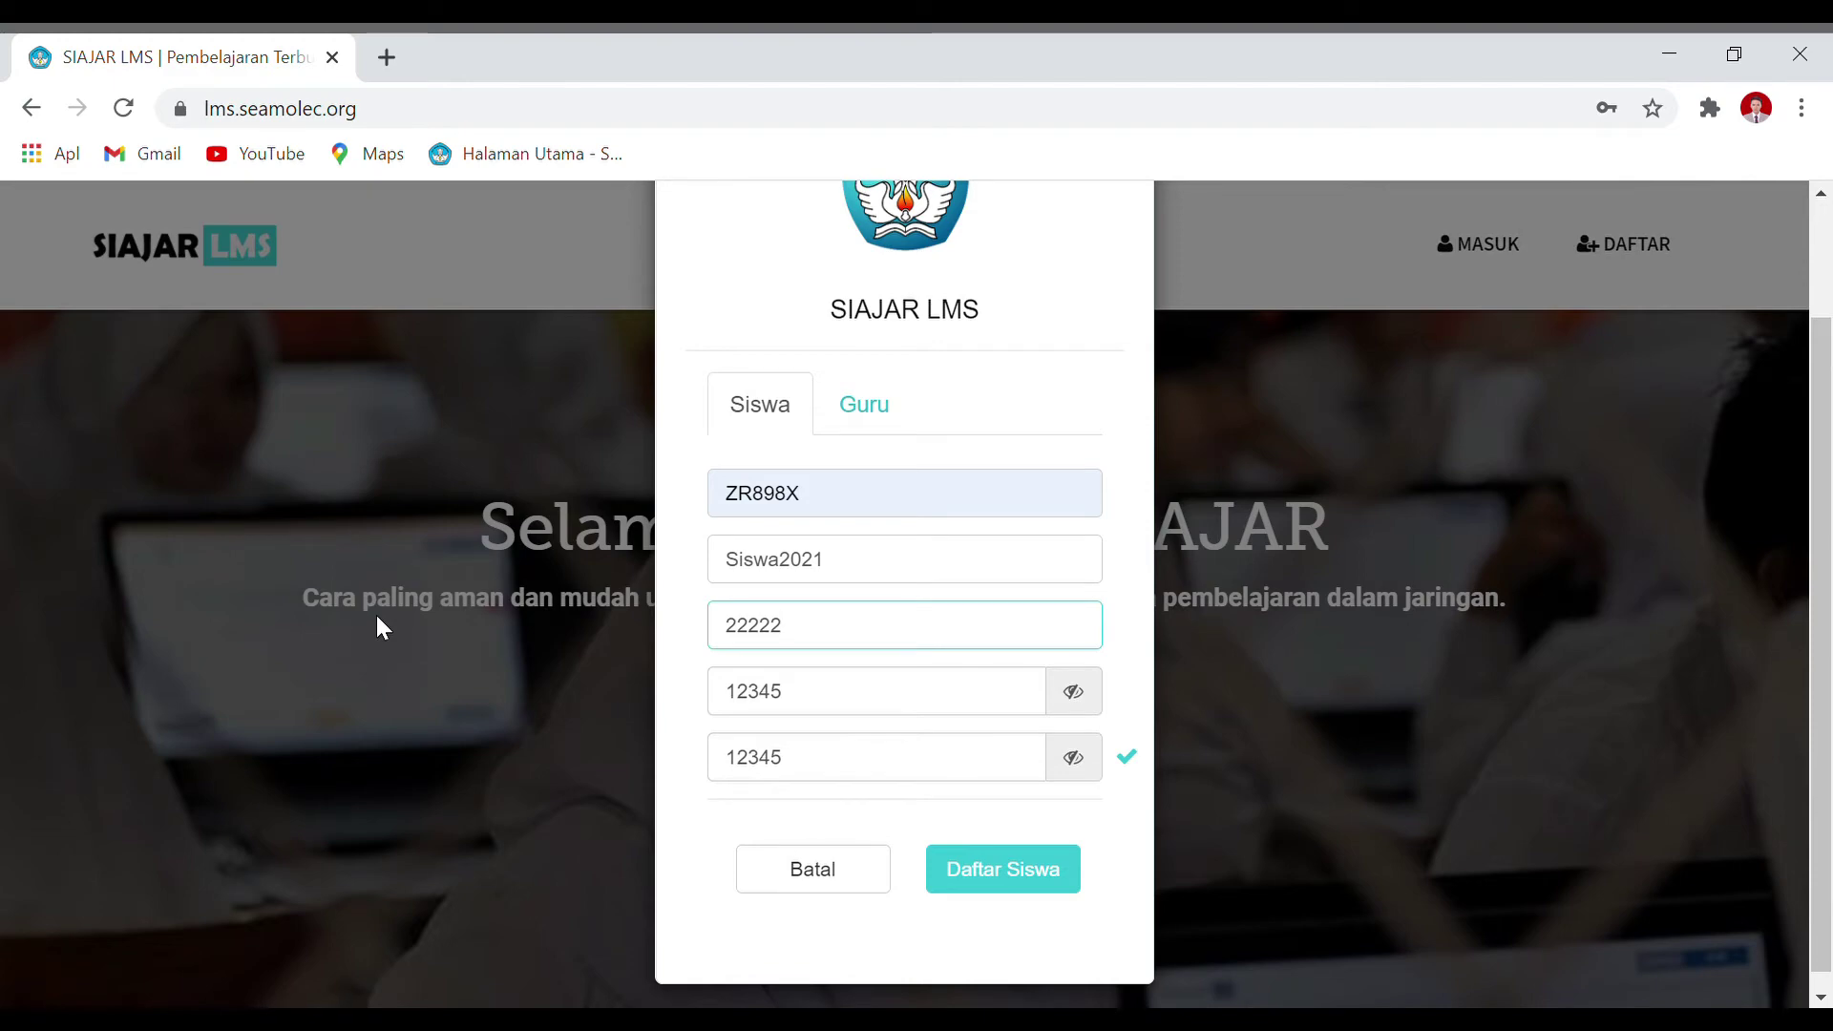
pyautogui.press('BackSpace')
pyautogui.press('BackSpace')
pyautogui.press('BackSpace')
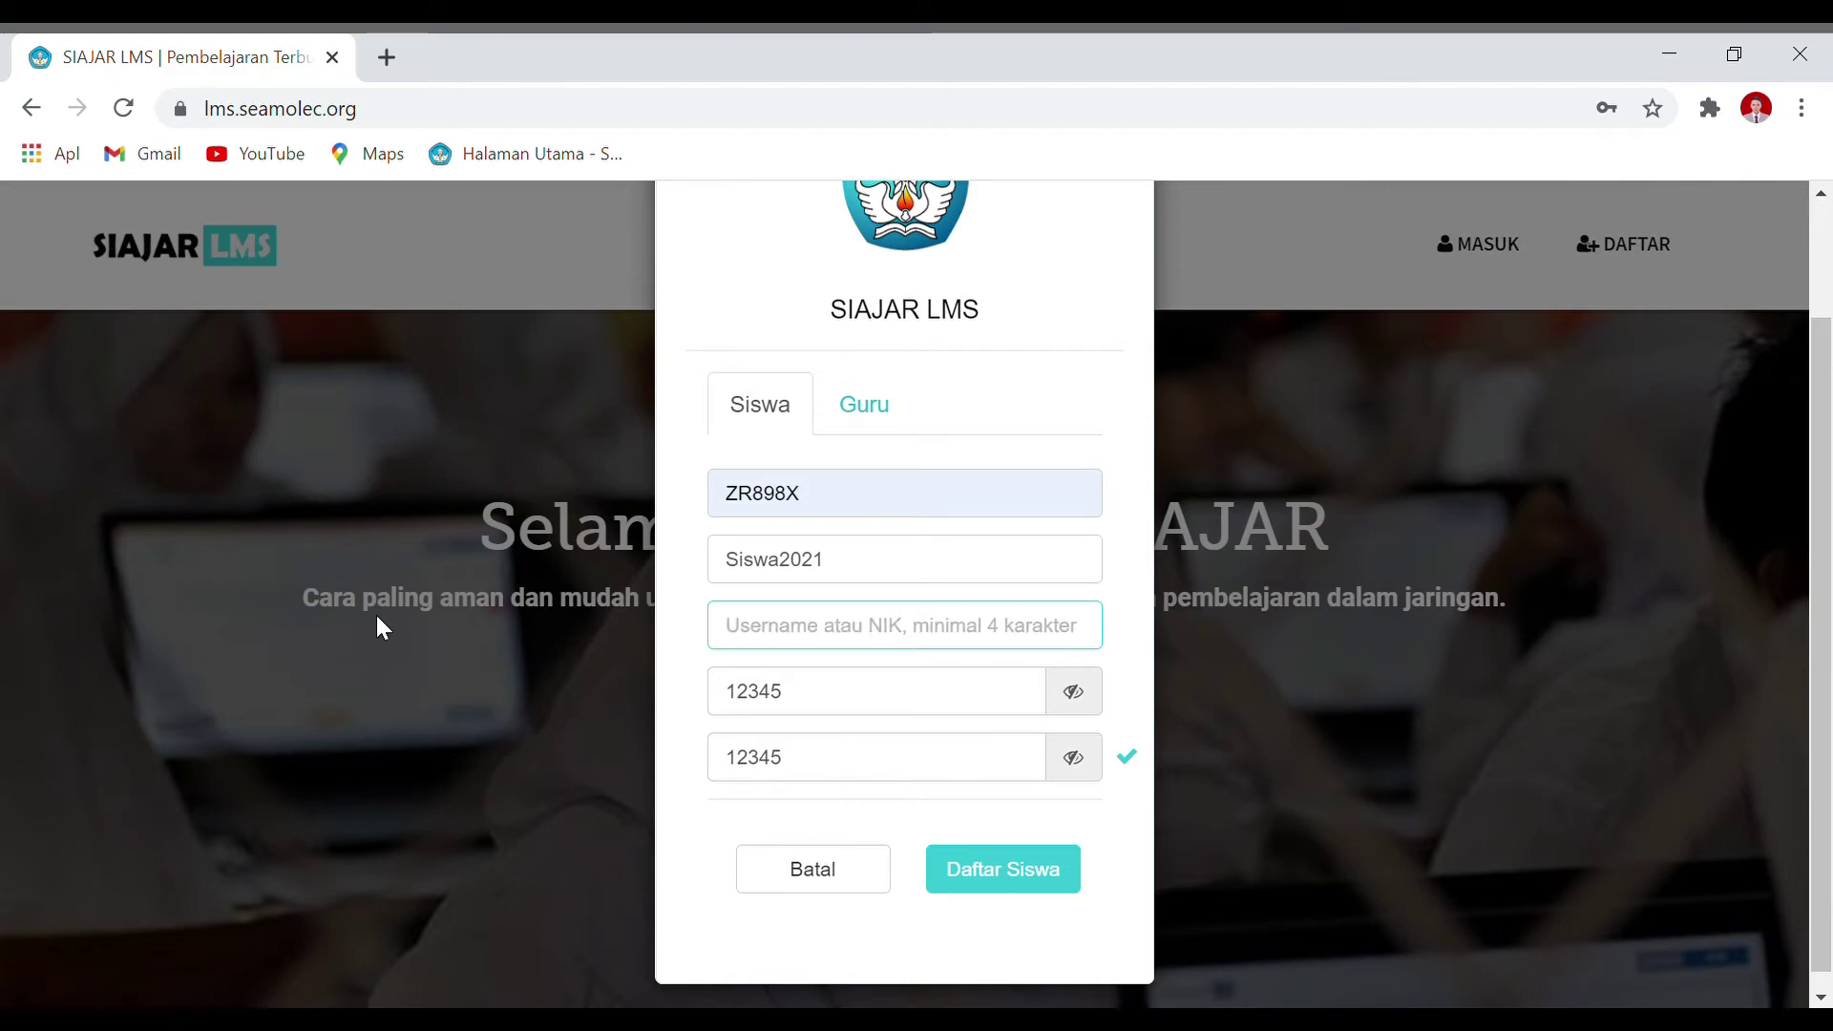
pyautogui.write('66666')
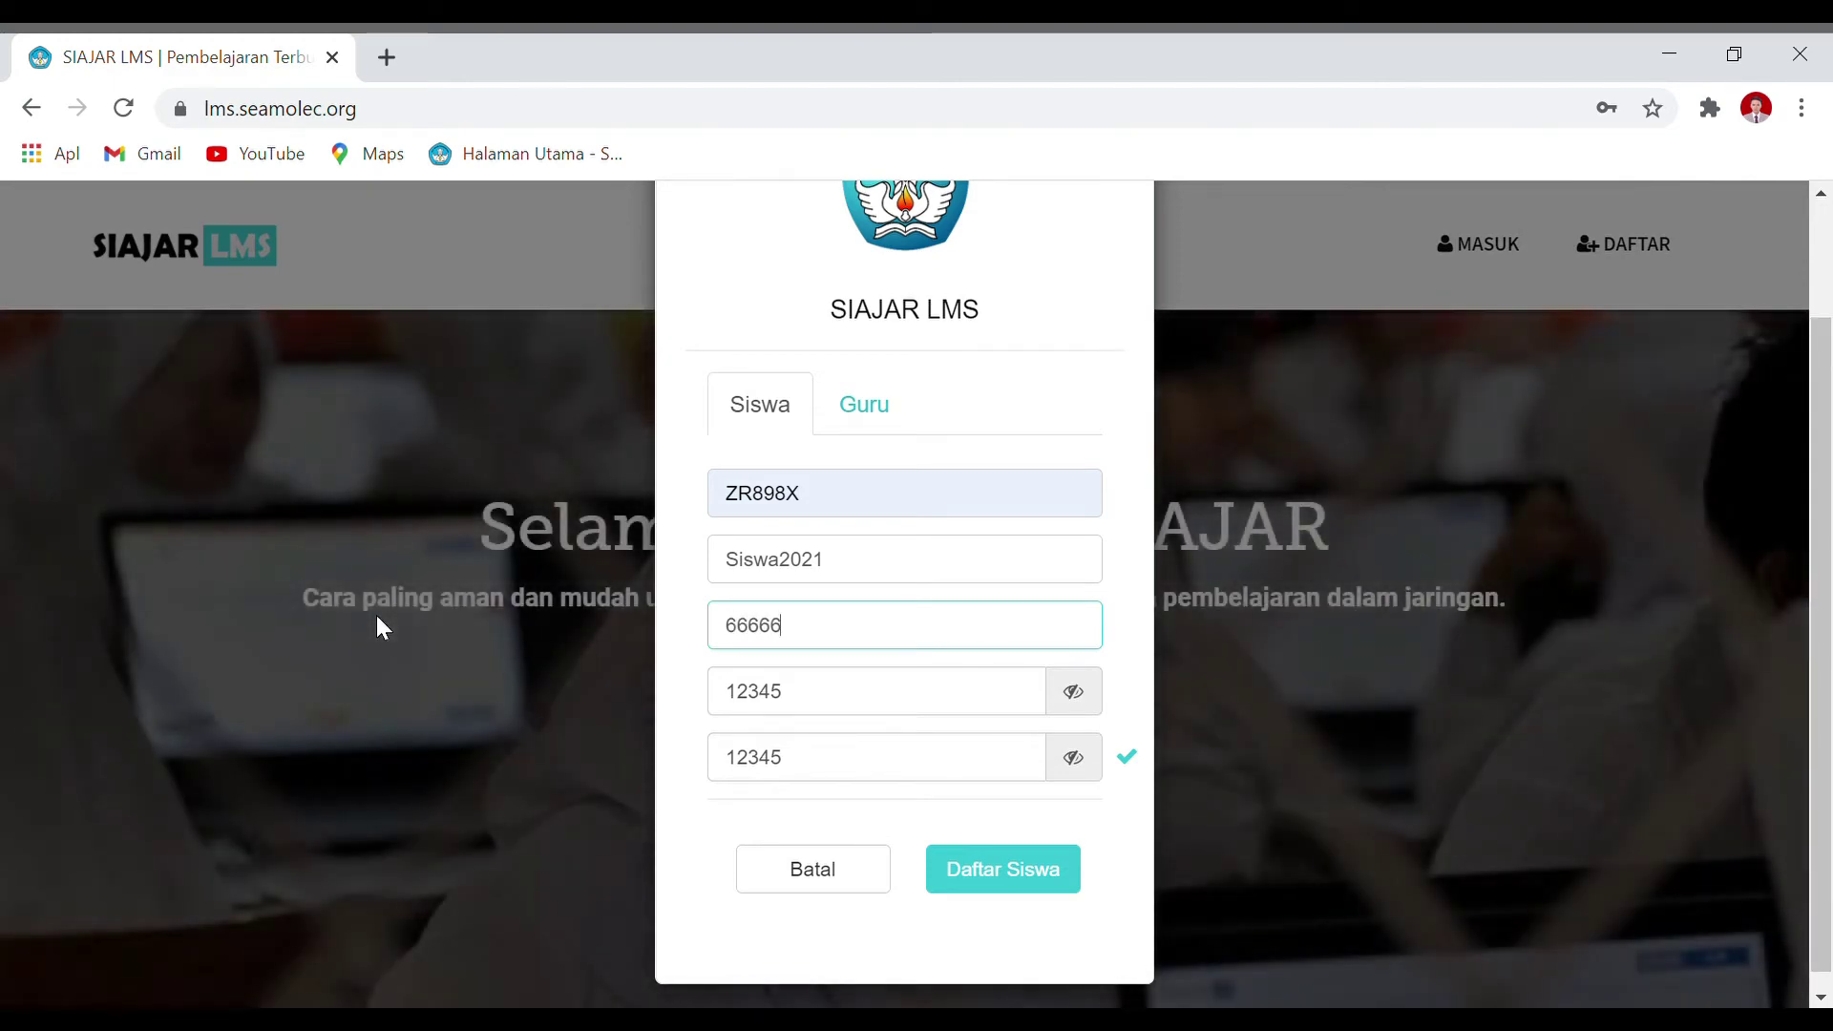
# Step: Set both password fields to a matching password and submit the registration again
pyautogui.doubleClick(777, 689)
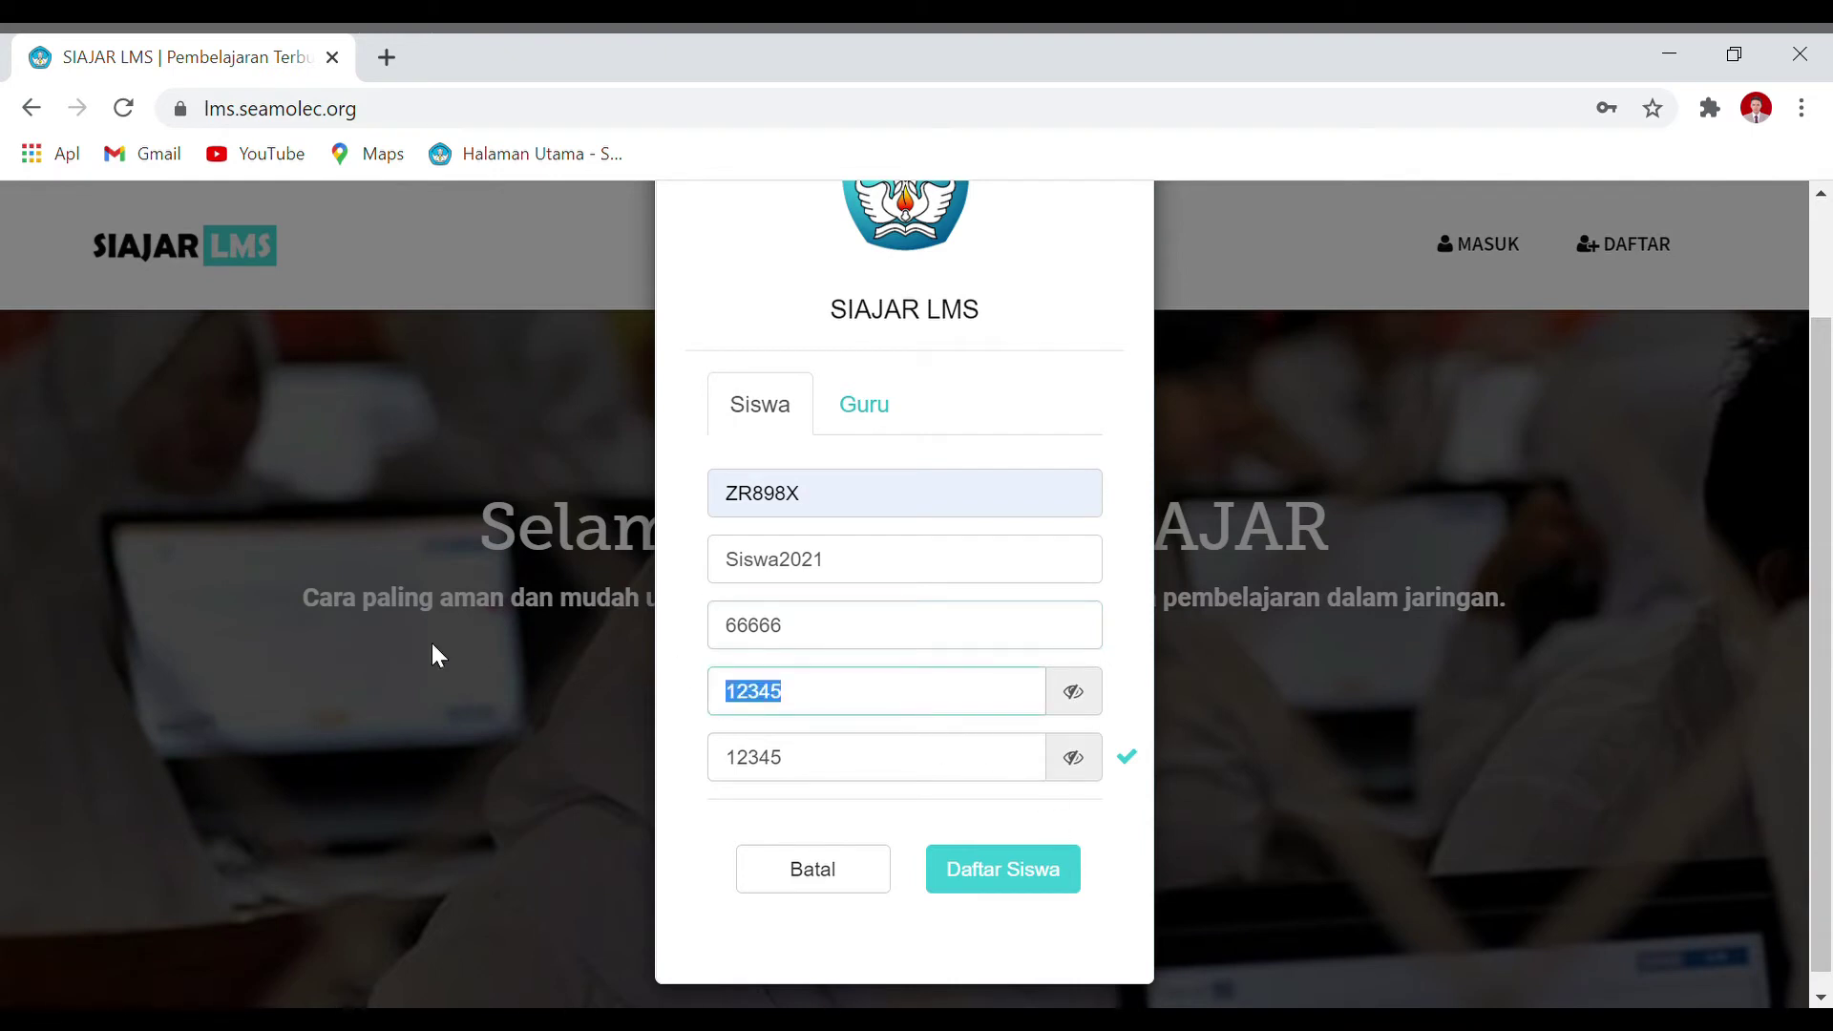
pyautogui.write('6')
pyautogui.doubleClick(823, 776)
pyautogui.write('666')
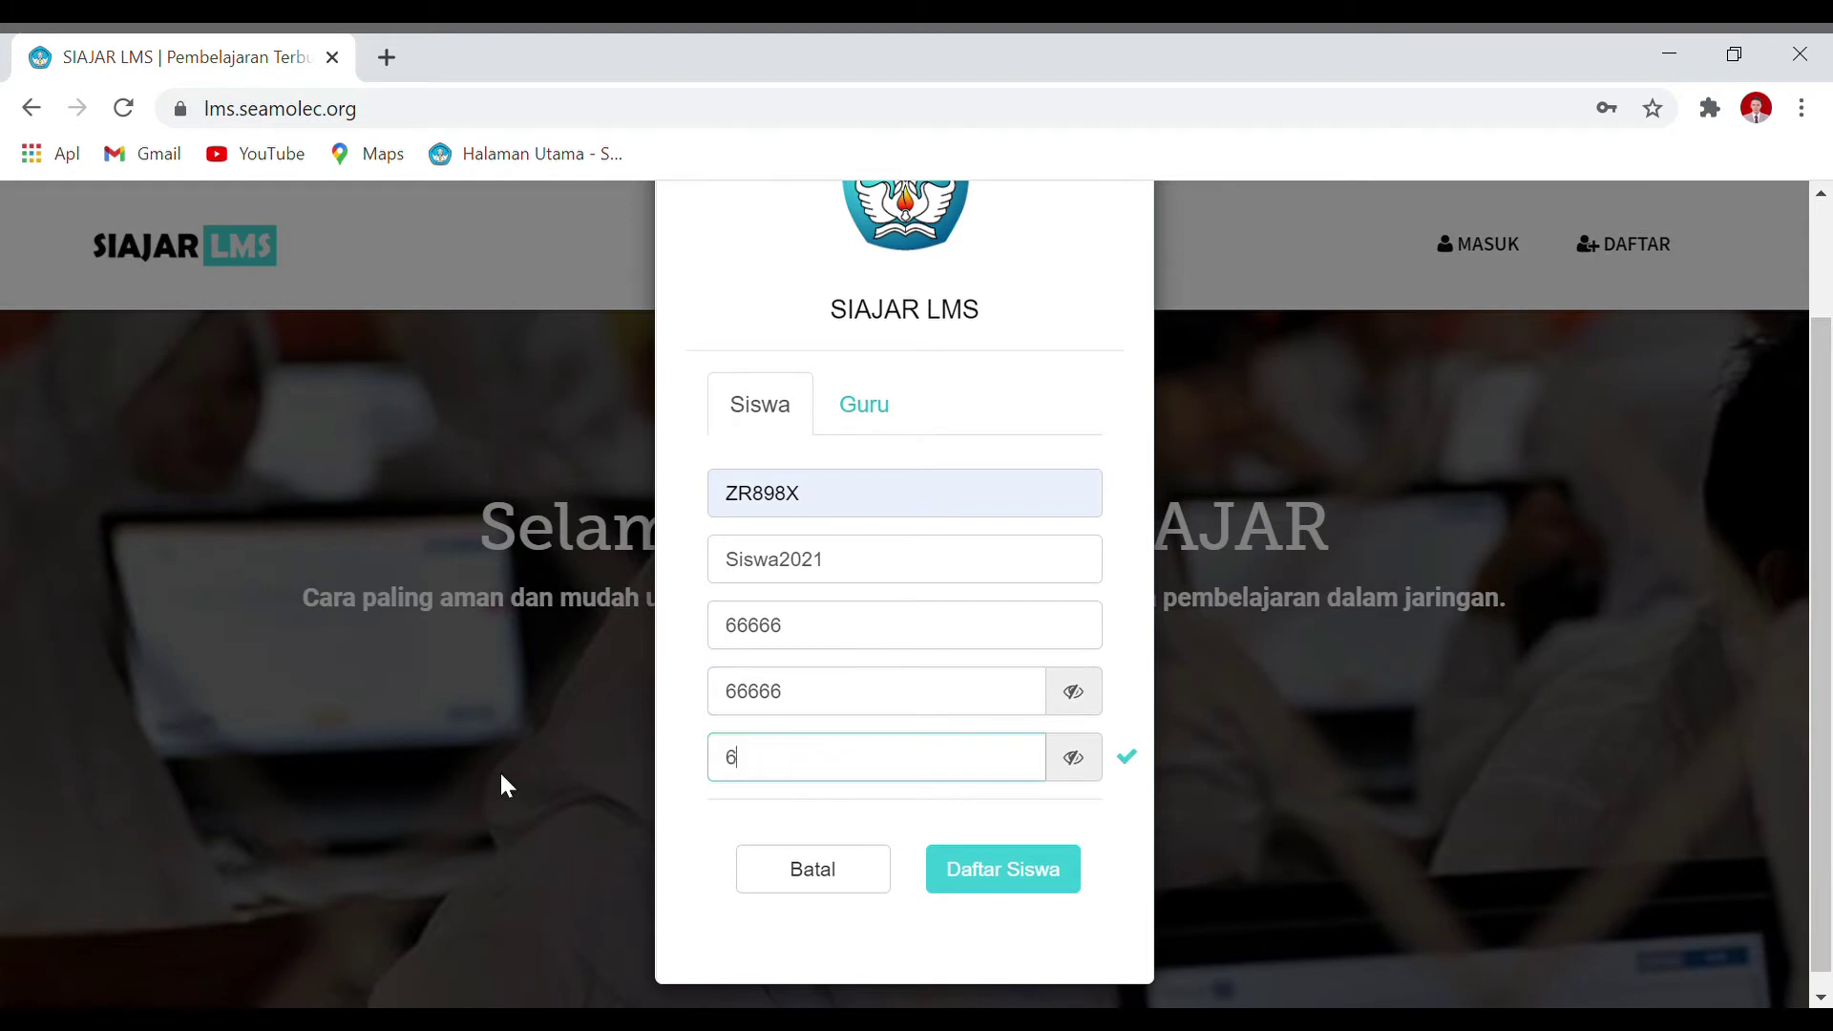
pyautogui.write('666')
pyautogui.press('BackSpace')
pyautogui.moveTo(859, 573); pyautogui.dragTo(781, 564)
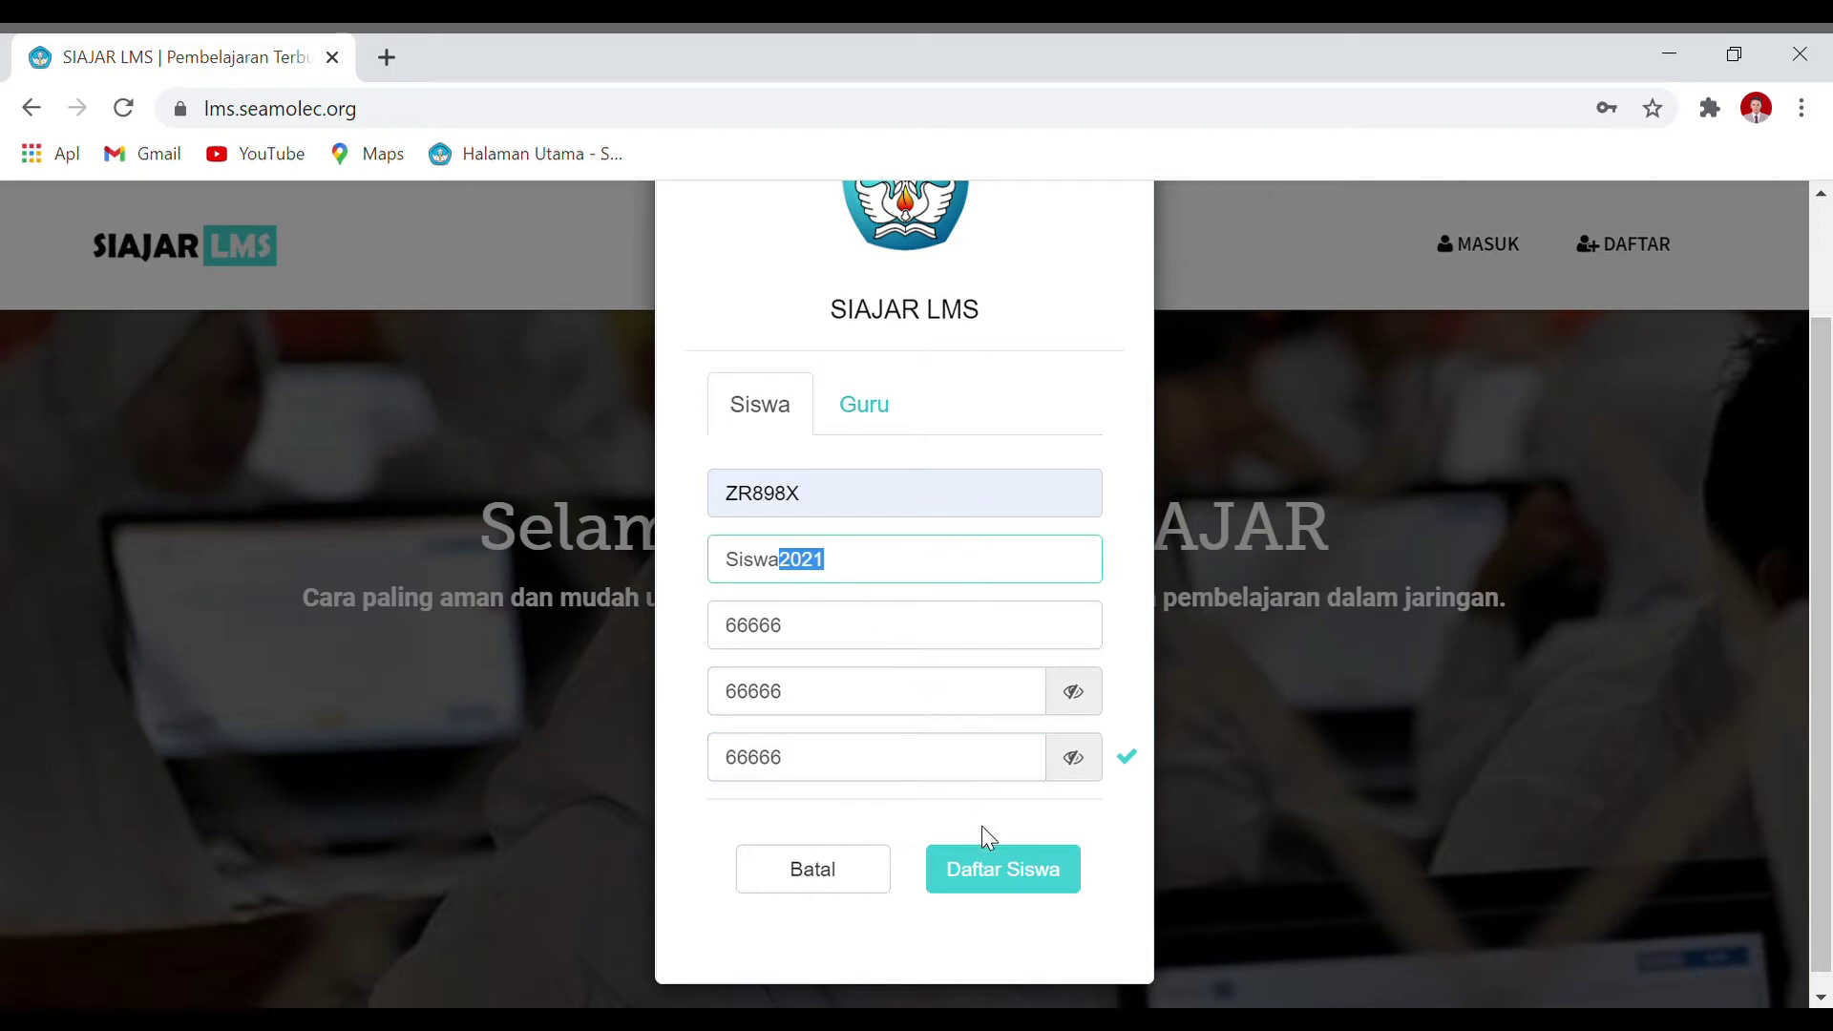
pyautogui.click(1002, 876)
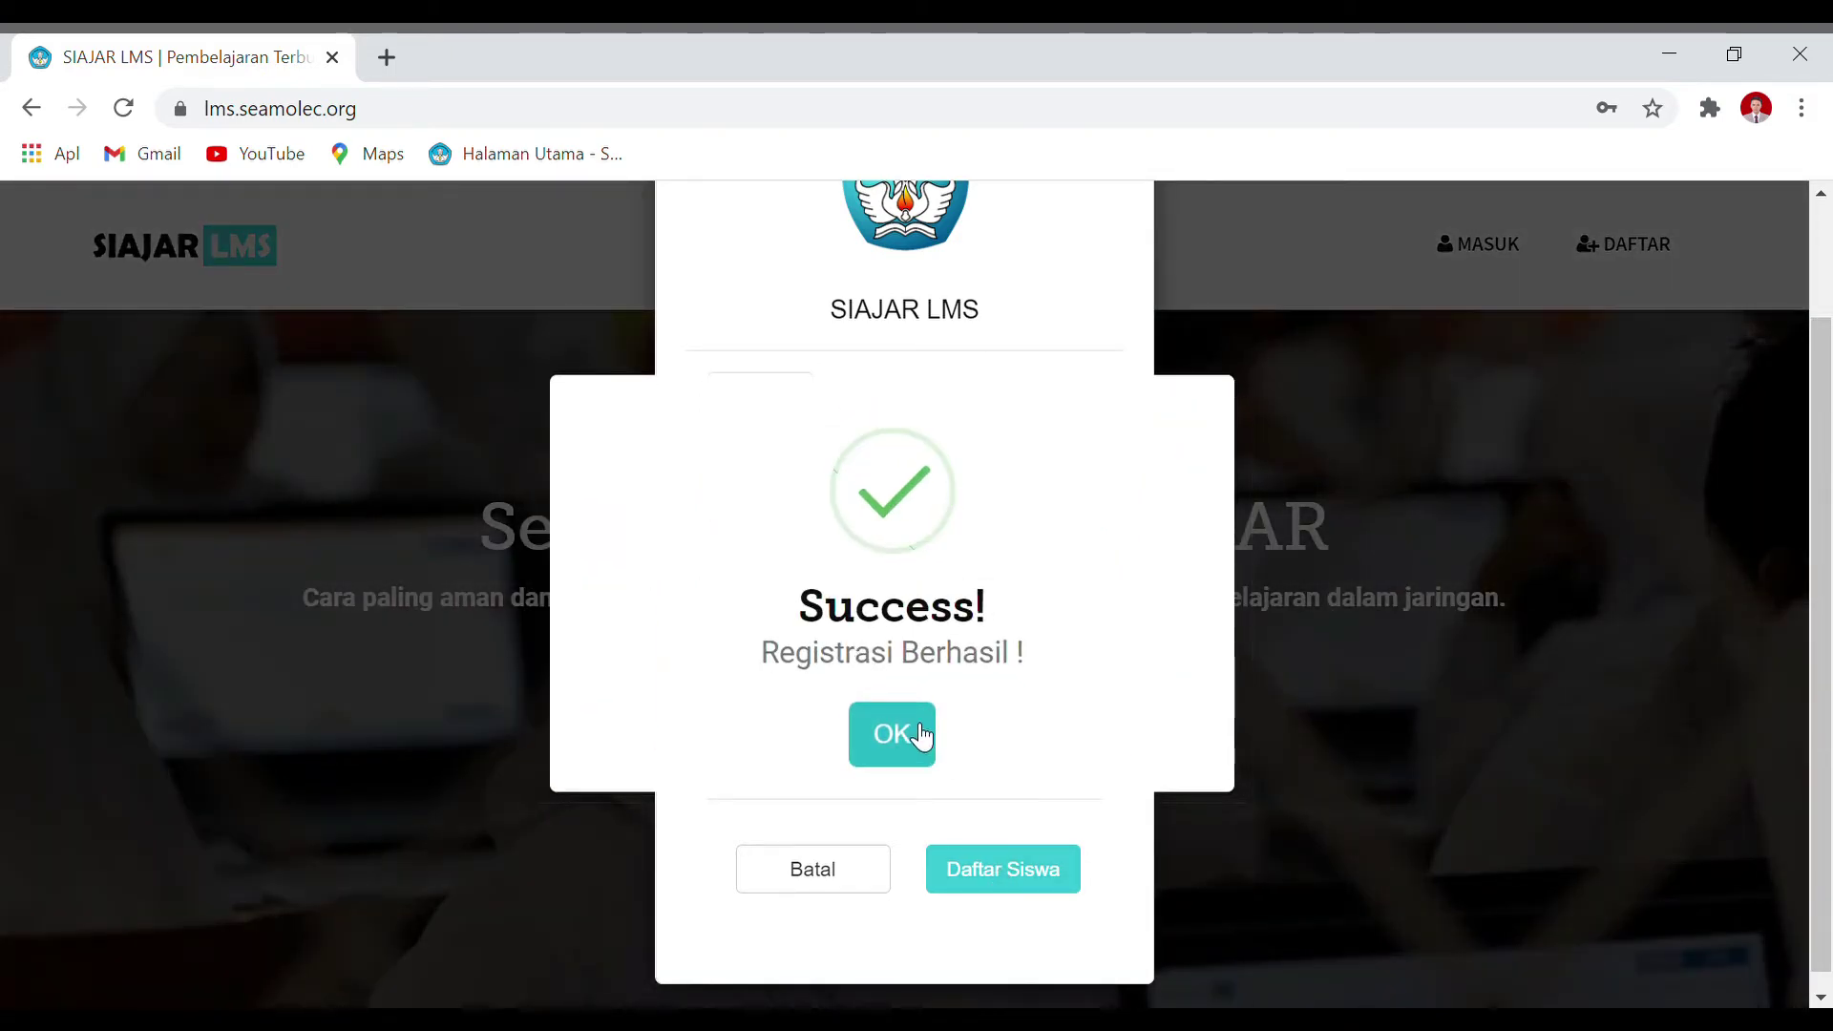
# Step: Acknowledge the registration success and Chrome's password warning, then scroll to the X OTKP 1 class list
pyautogui.click(919, 749)
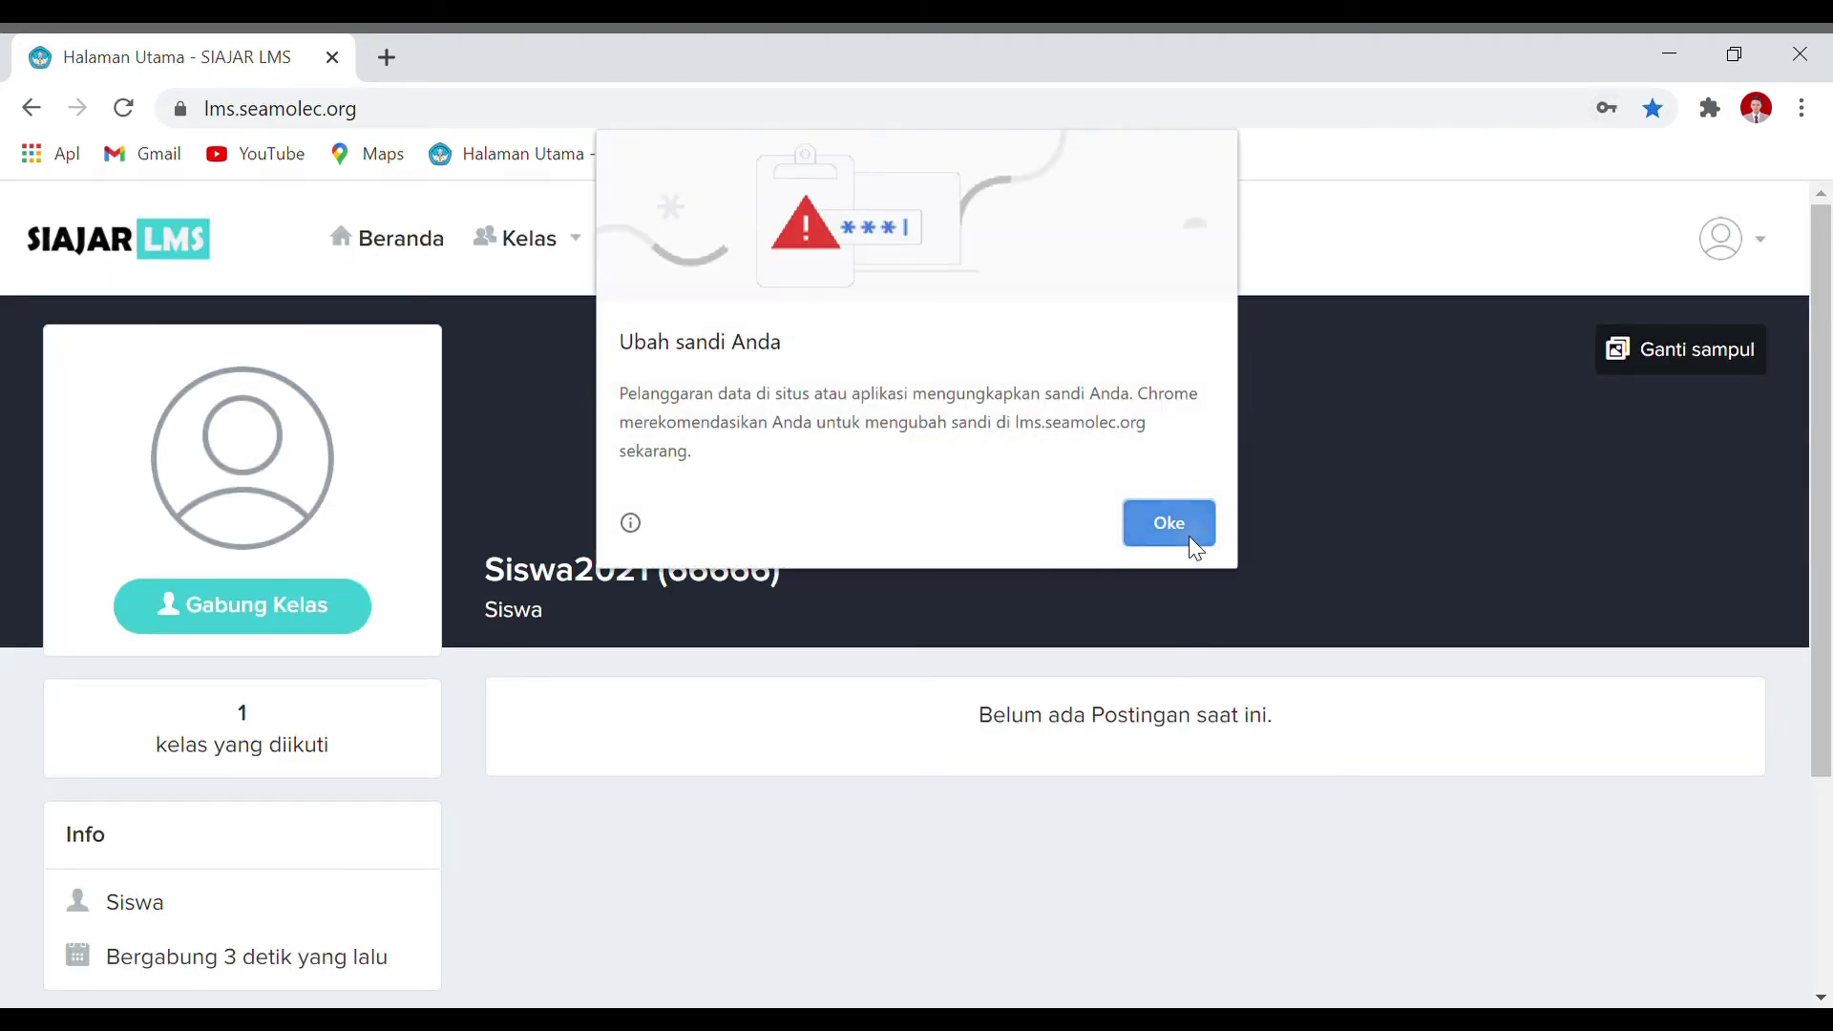
pyautogui.click(1189, 535)
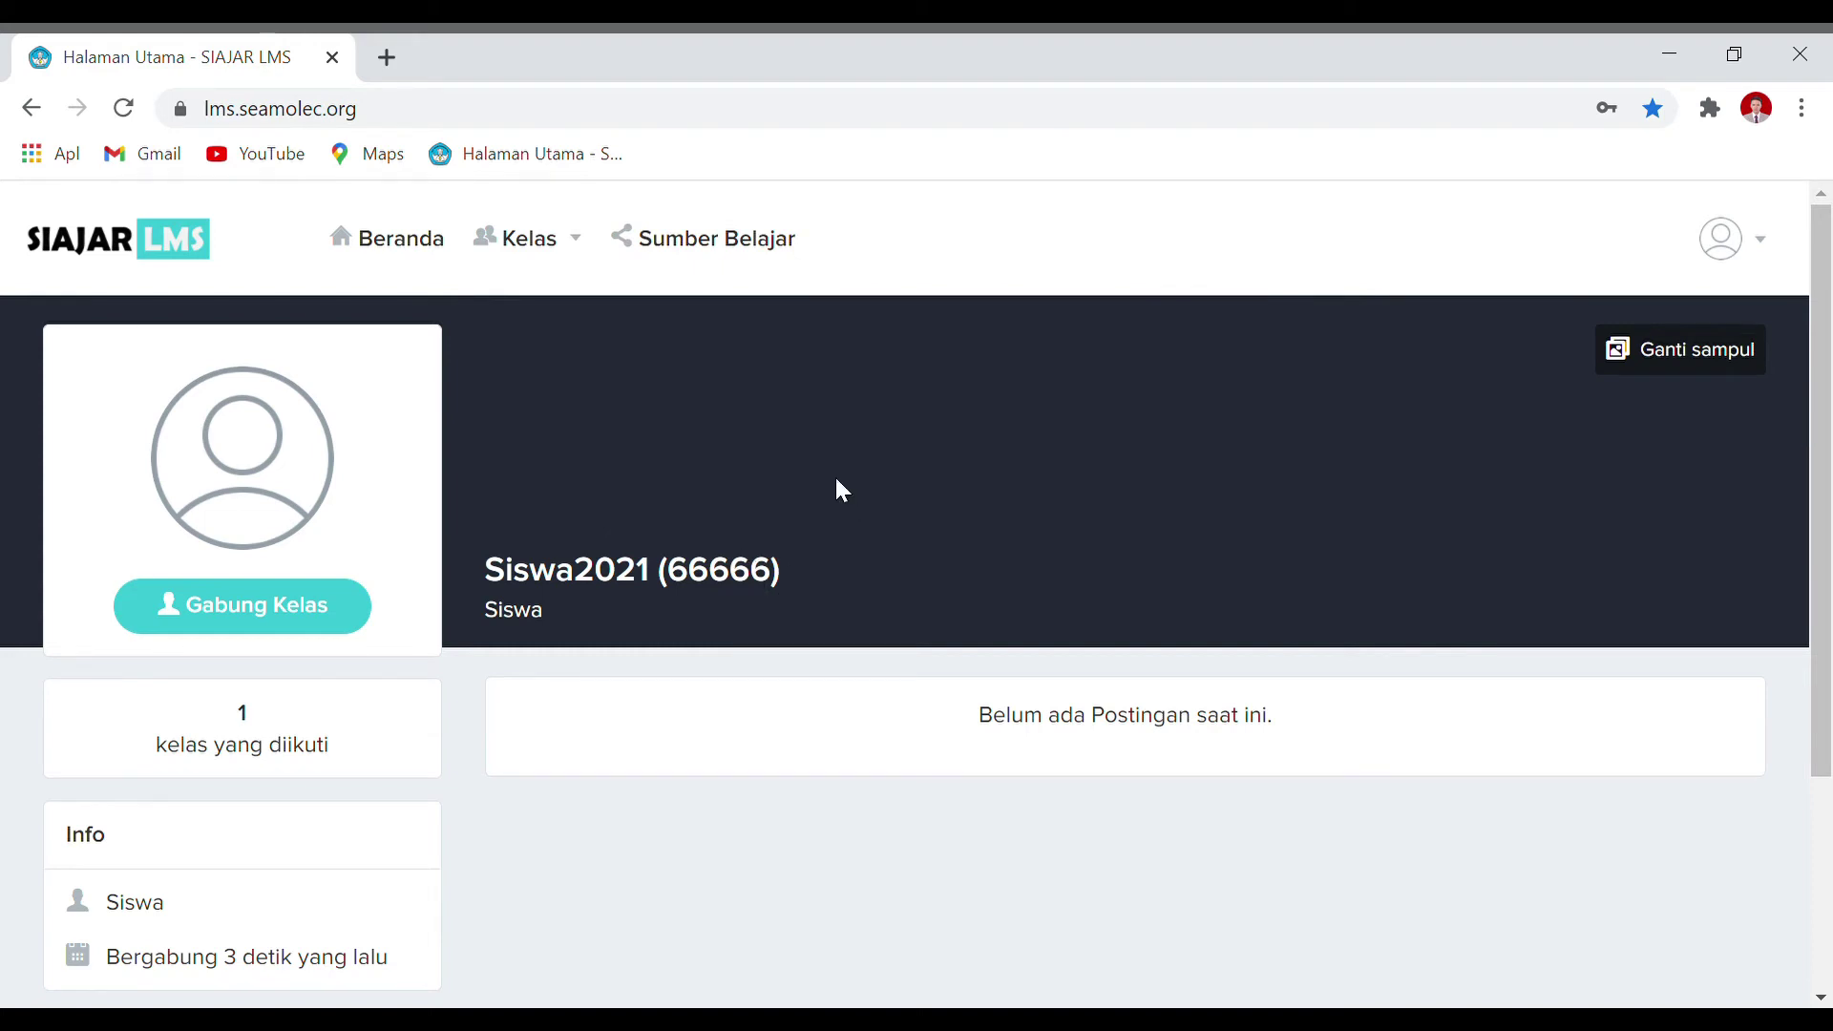
pyautogui.scroll(-2, 836, 480)
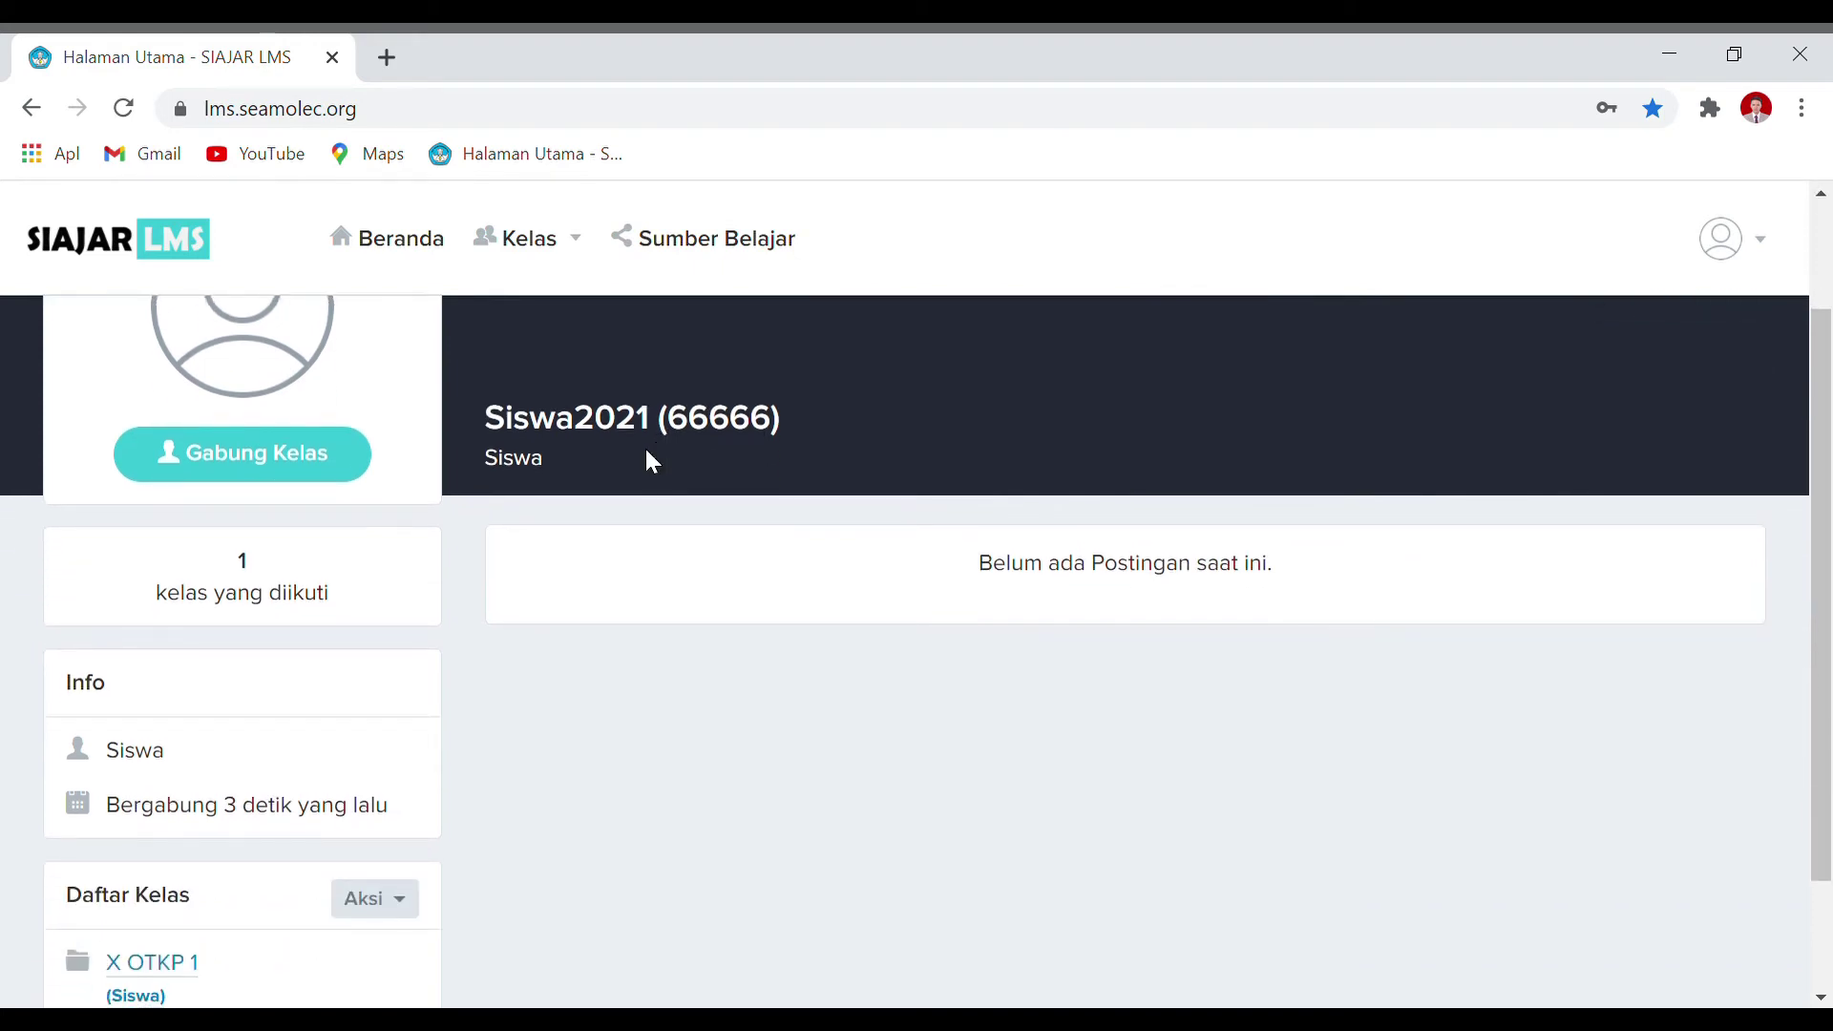
pyautogui.scroll(-2, 645, 468)
pyautogui.scroll(4, 82, 646)
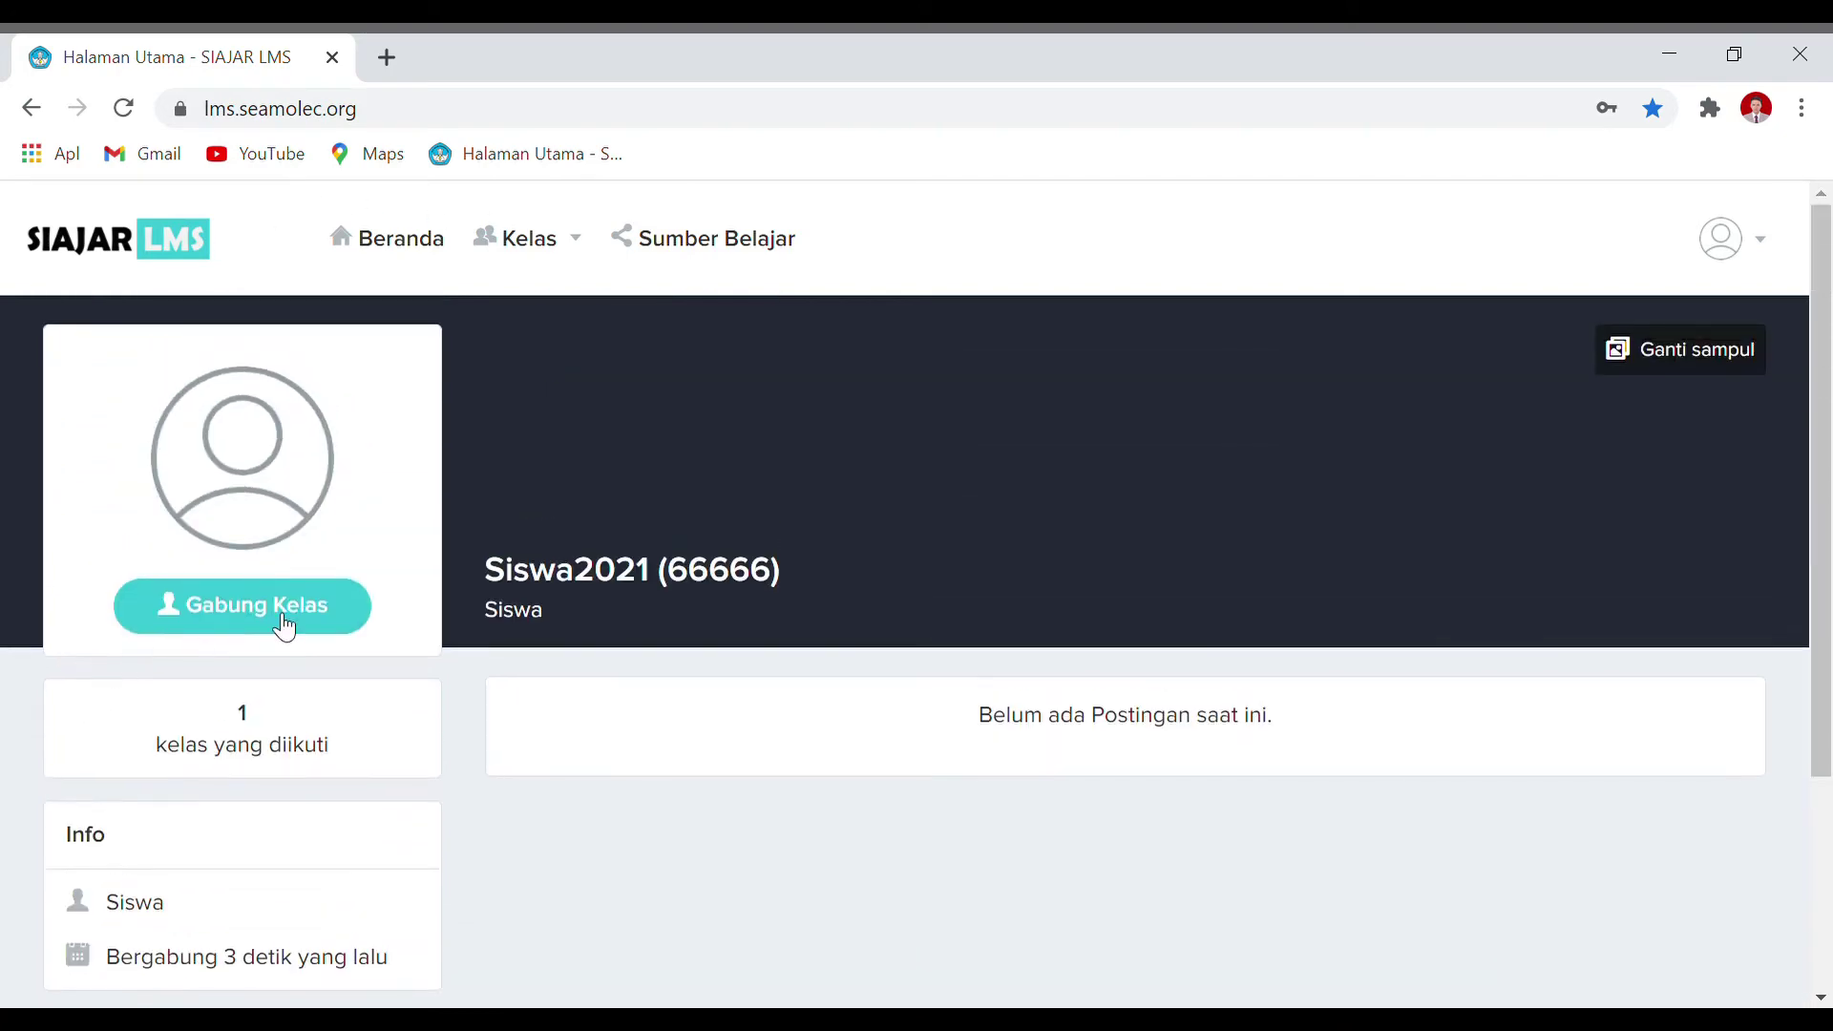
pyautogui.scroll(-3, 831, 606)
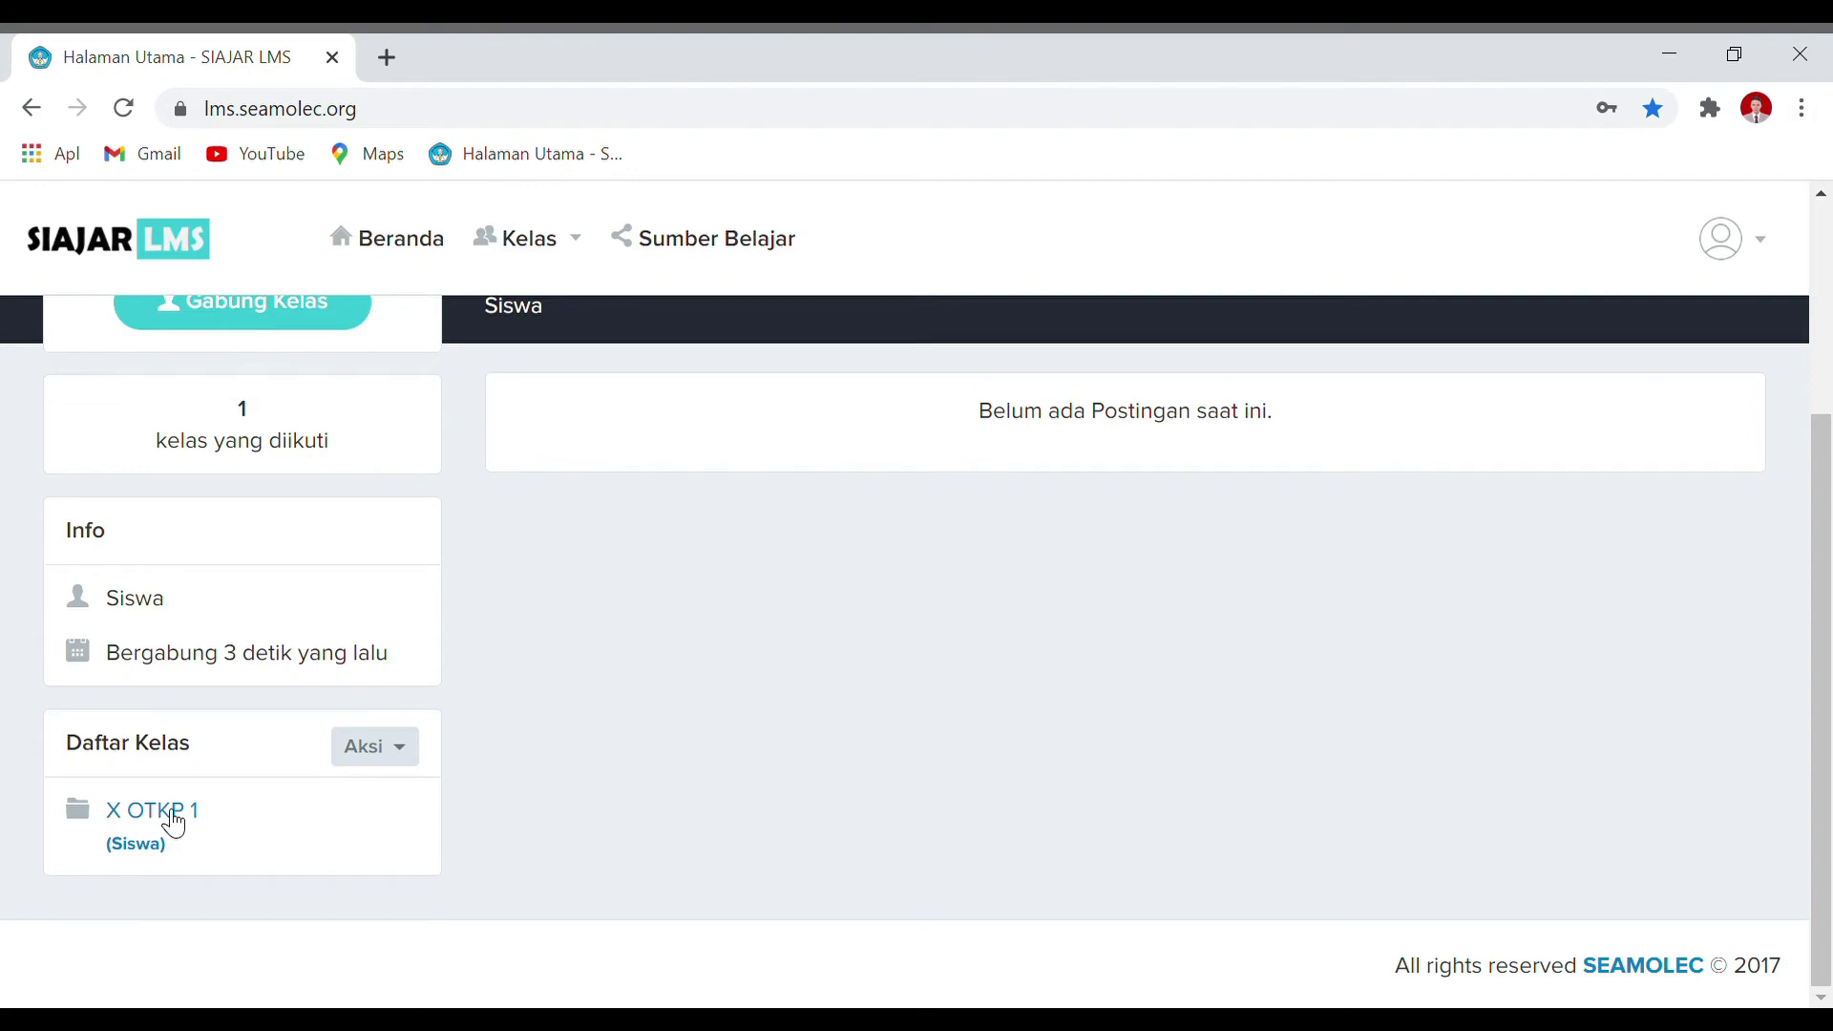
# Step: Browse the X OTKP 1 class page, go back home, and reopen the class
pyautogui.click(173, 823)
pyautogui.scroll(-2, 353, 592)
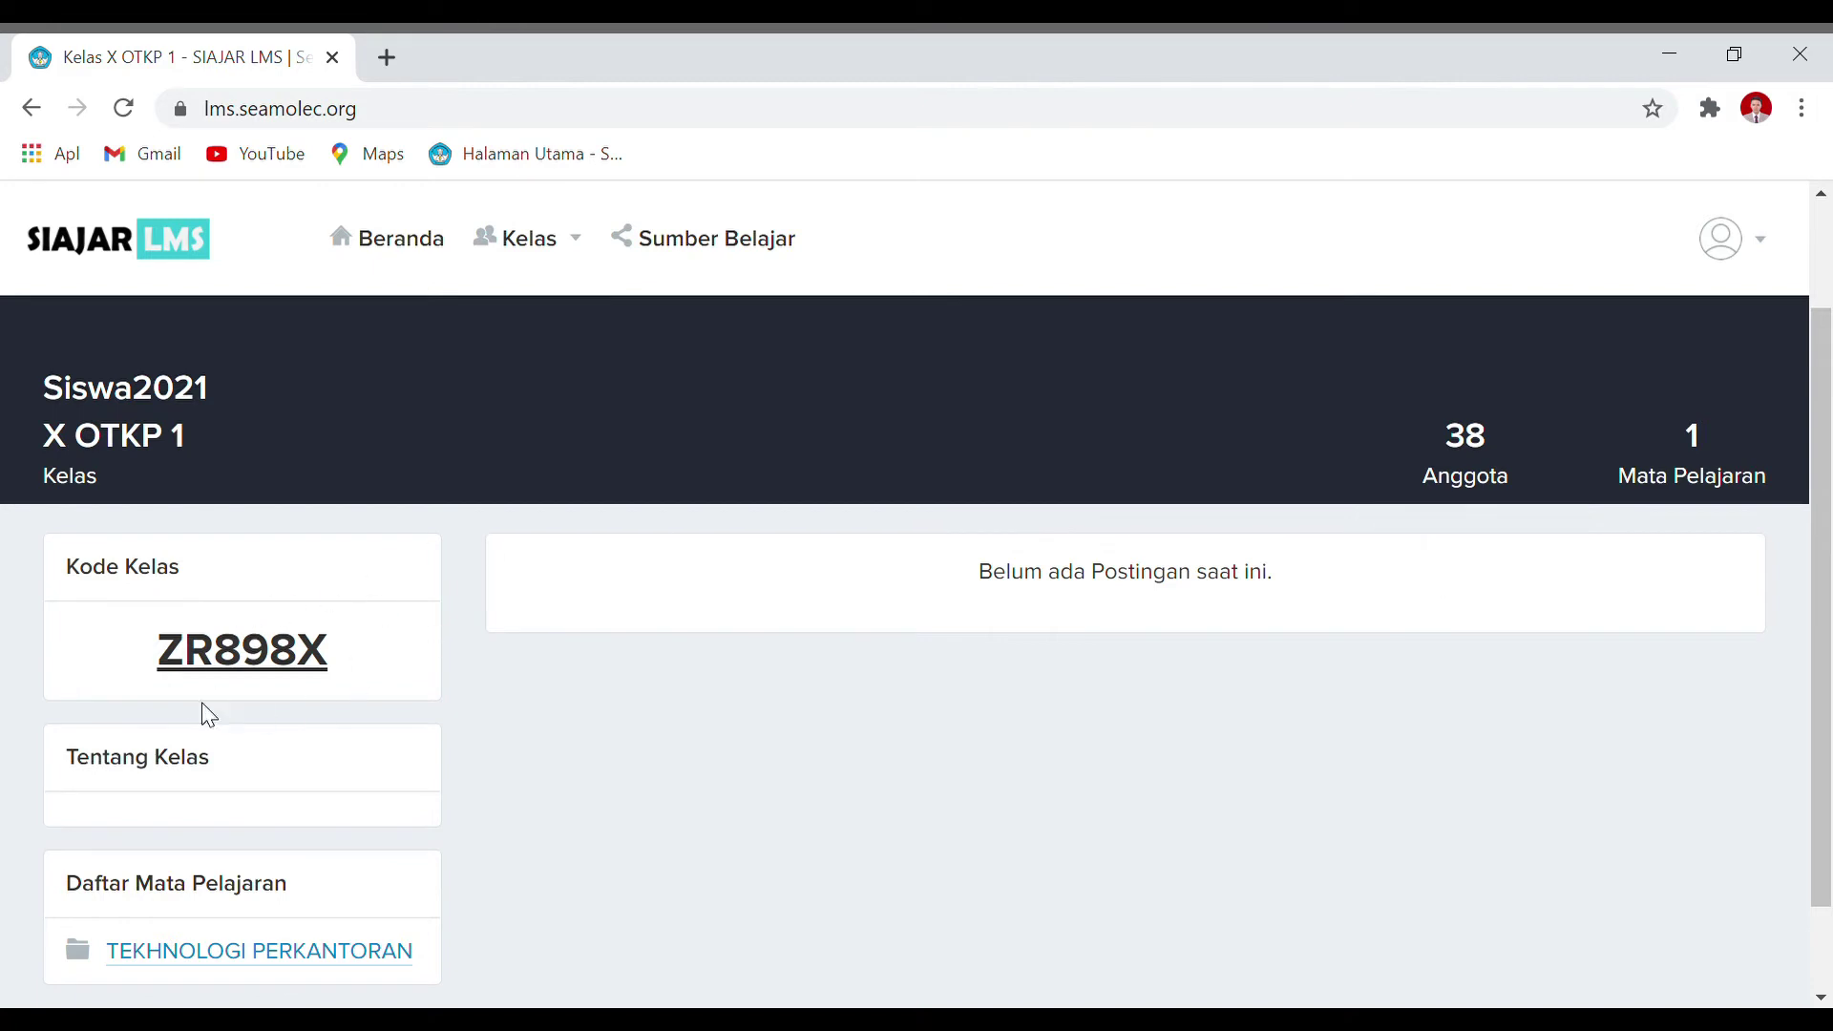
pyautogui.scroll(-2, 1121, 527)
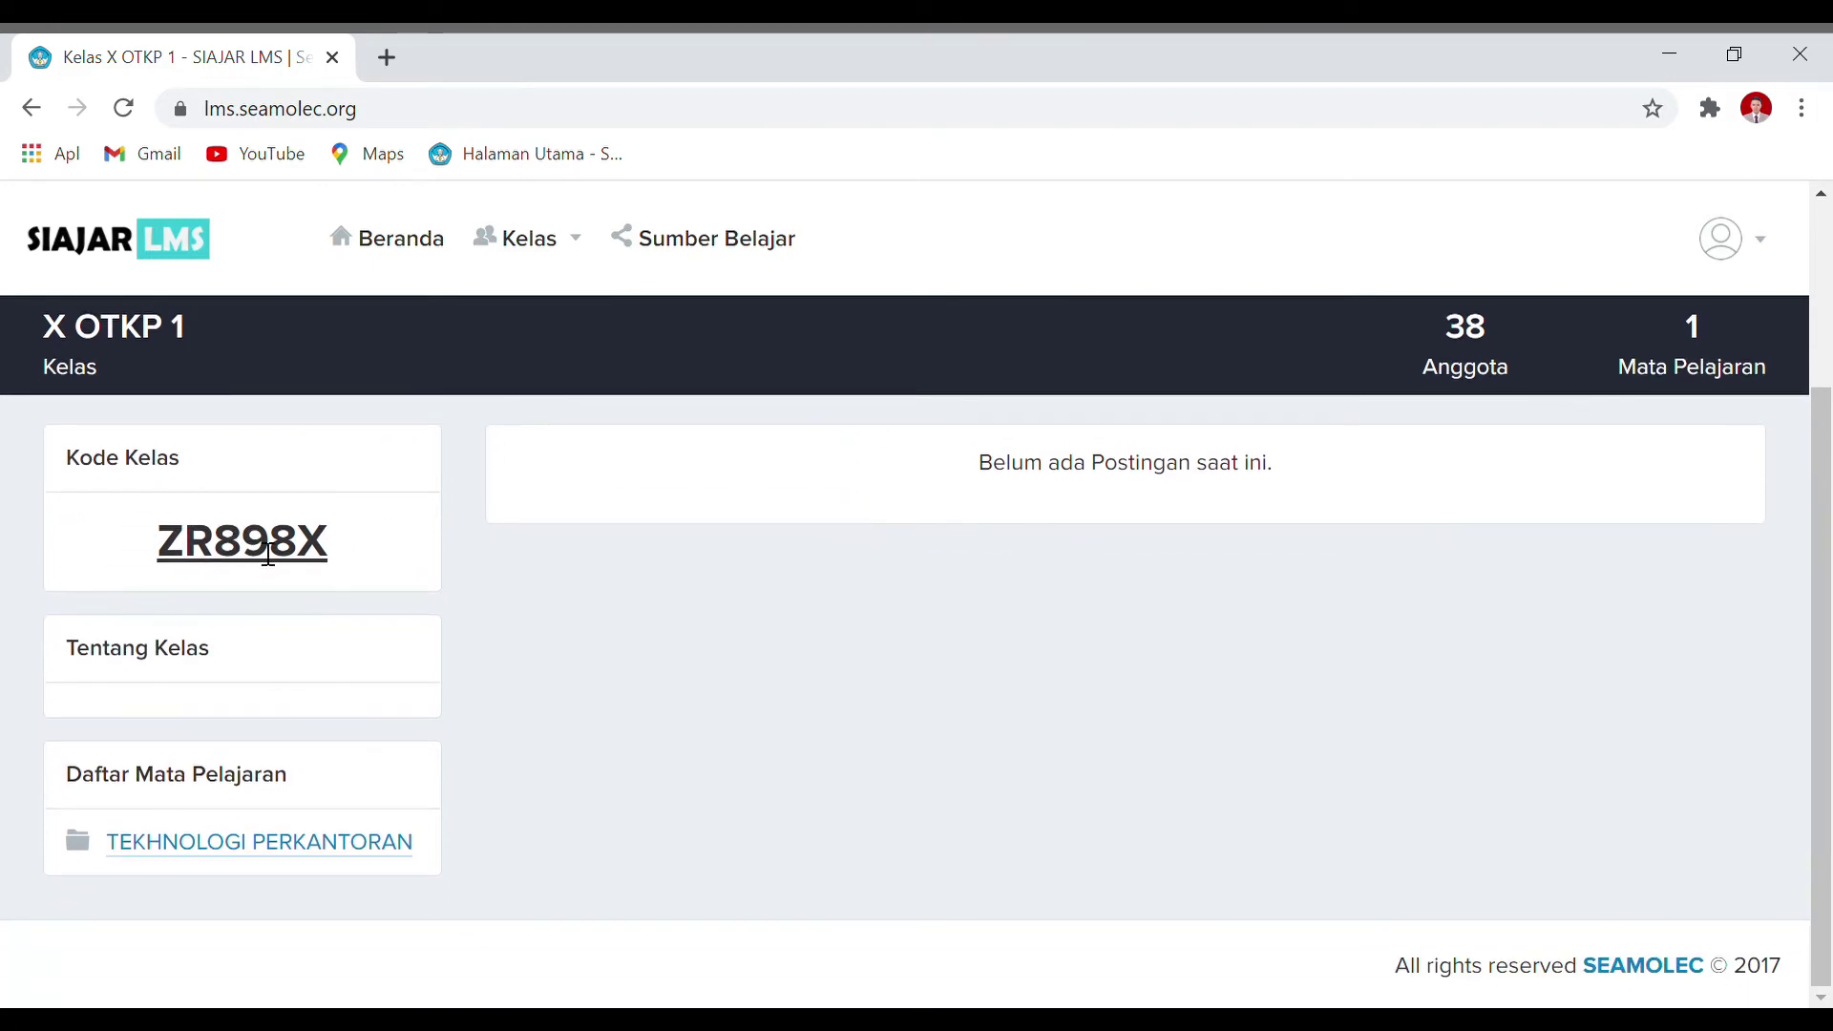
pyautogui.scroll(3, 315, 563)
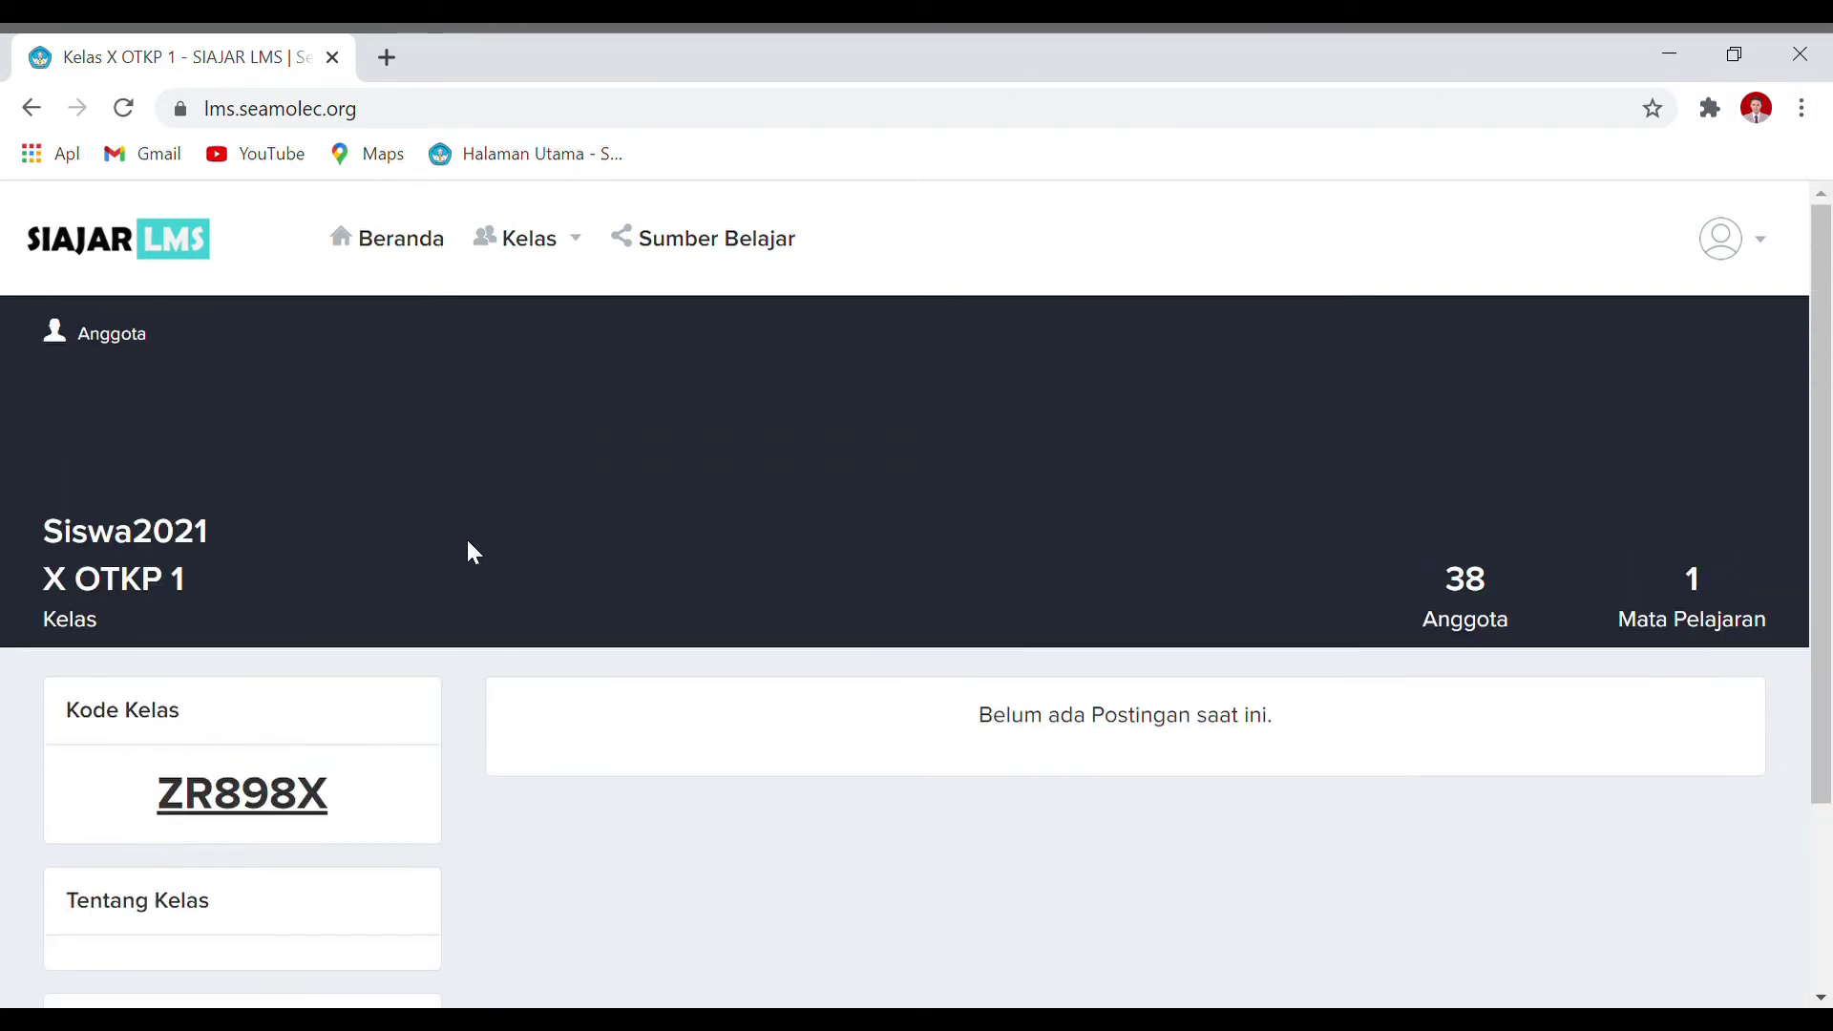
pyautogui.scroll(-3, 737, 698)
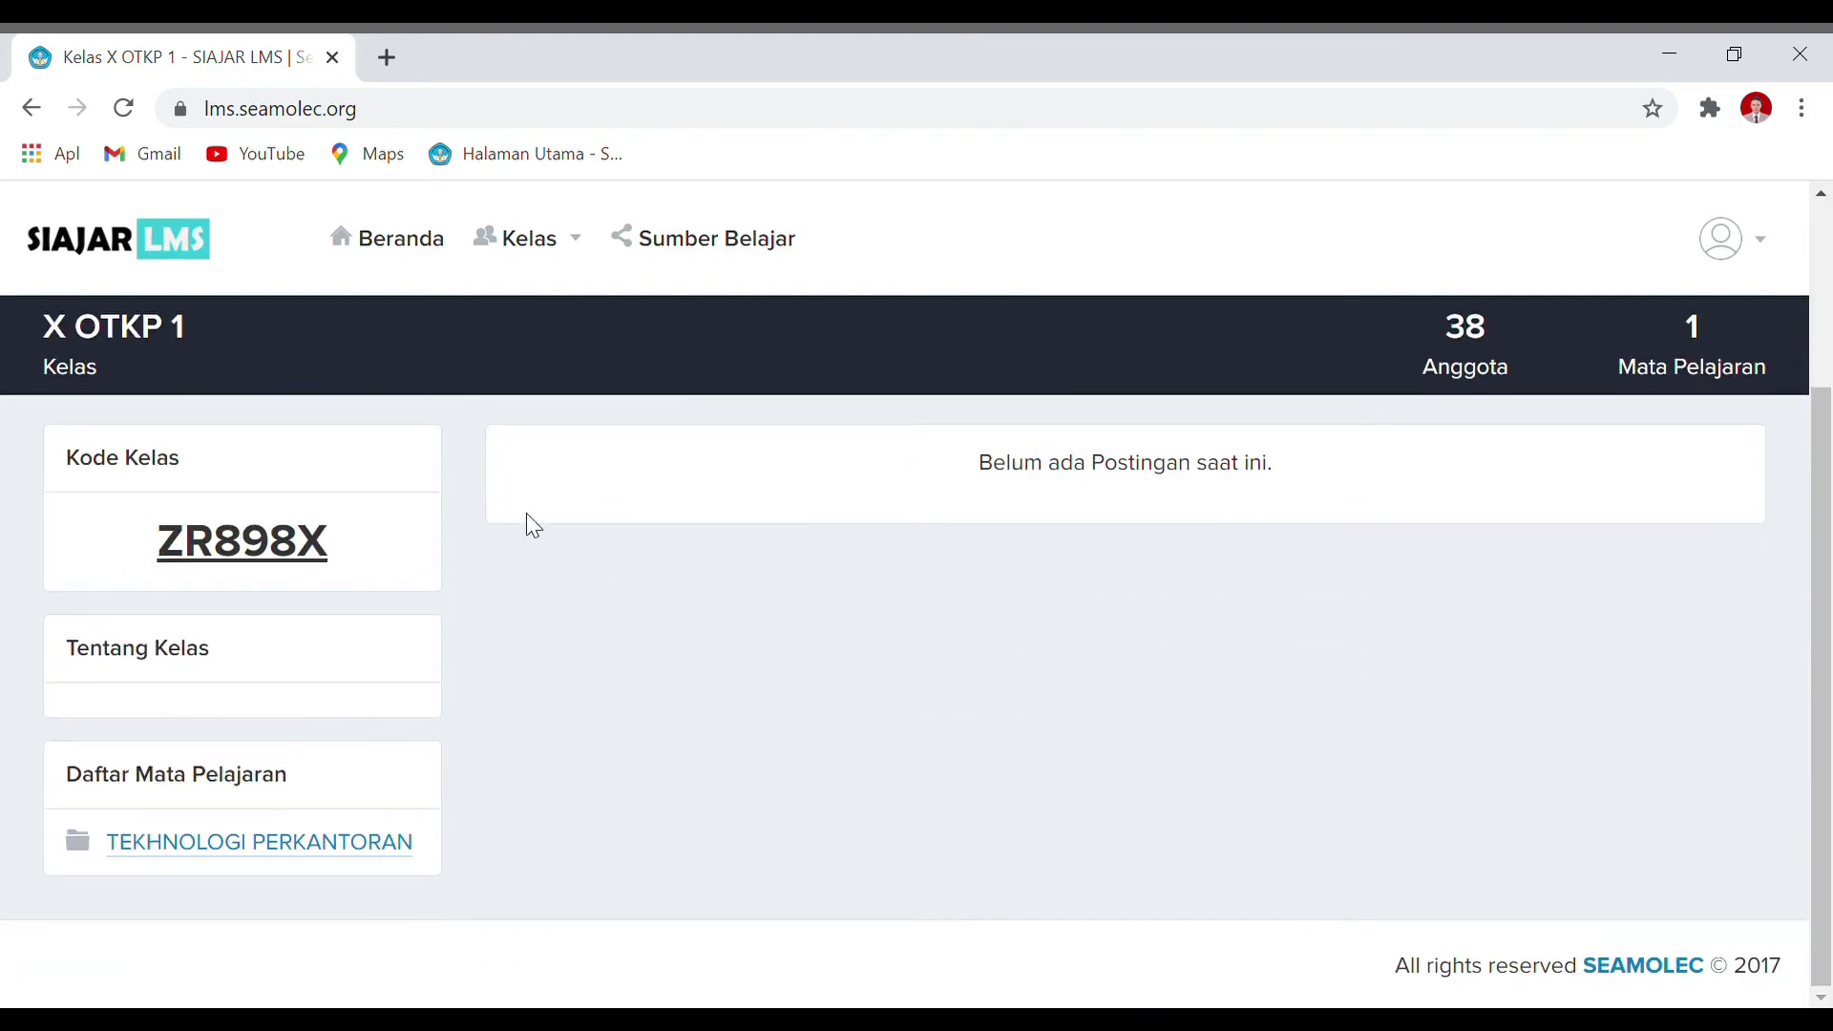
pyautogui.click(13, 109)
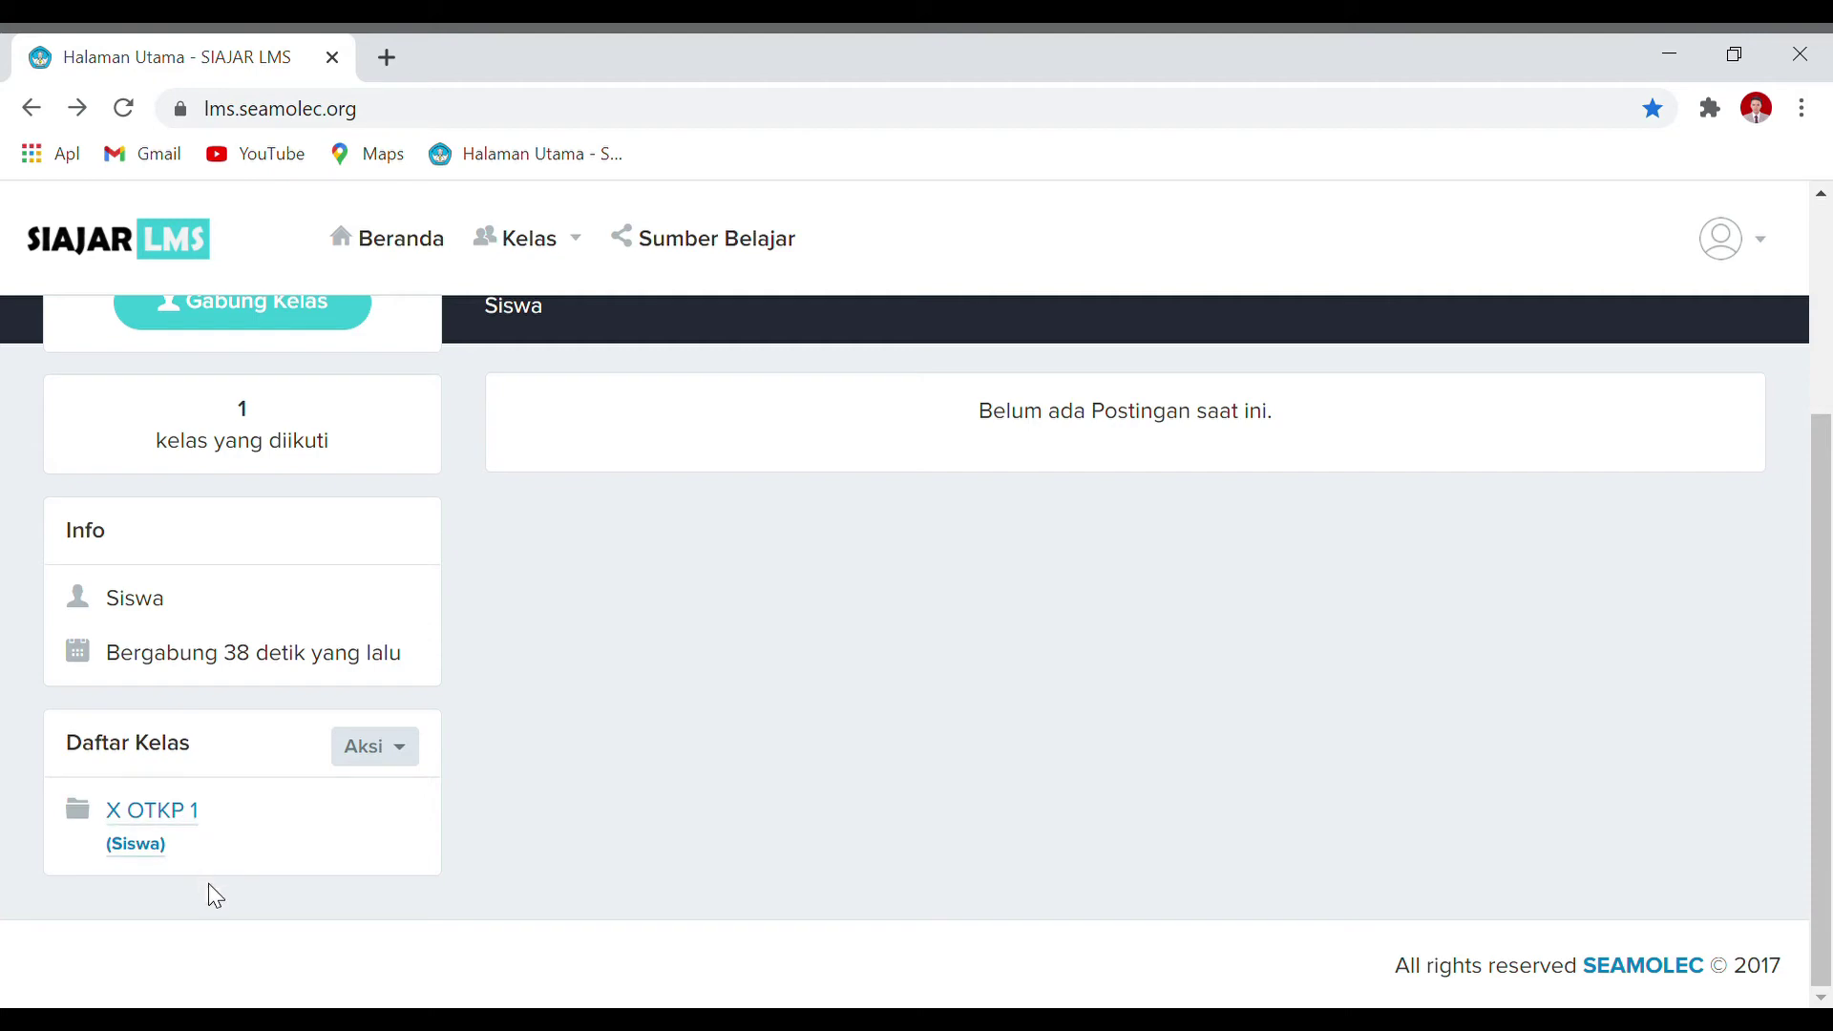
pyautogui.click(195, 819)
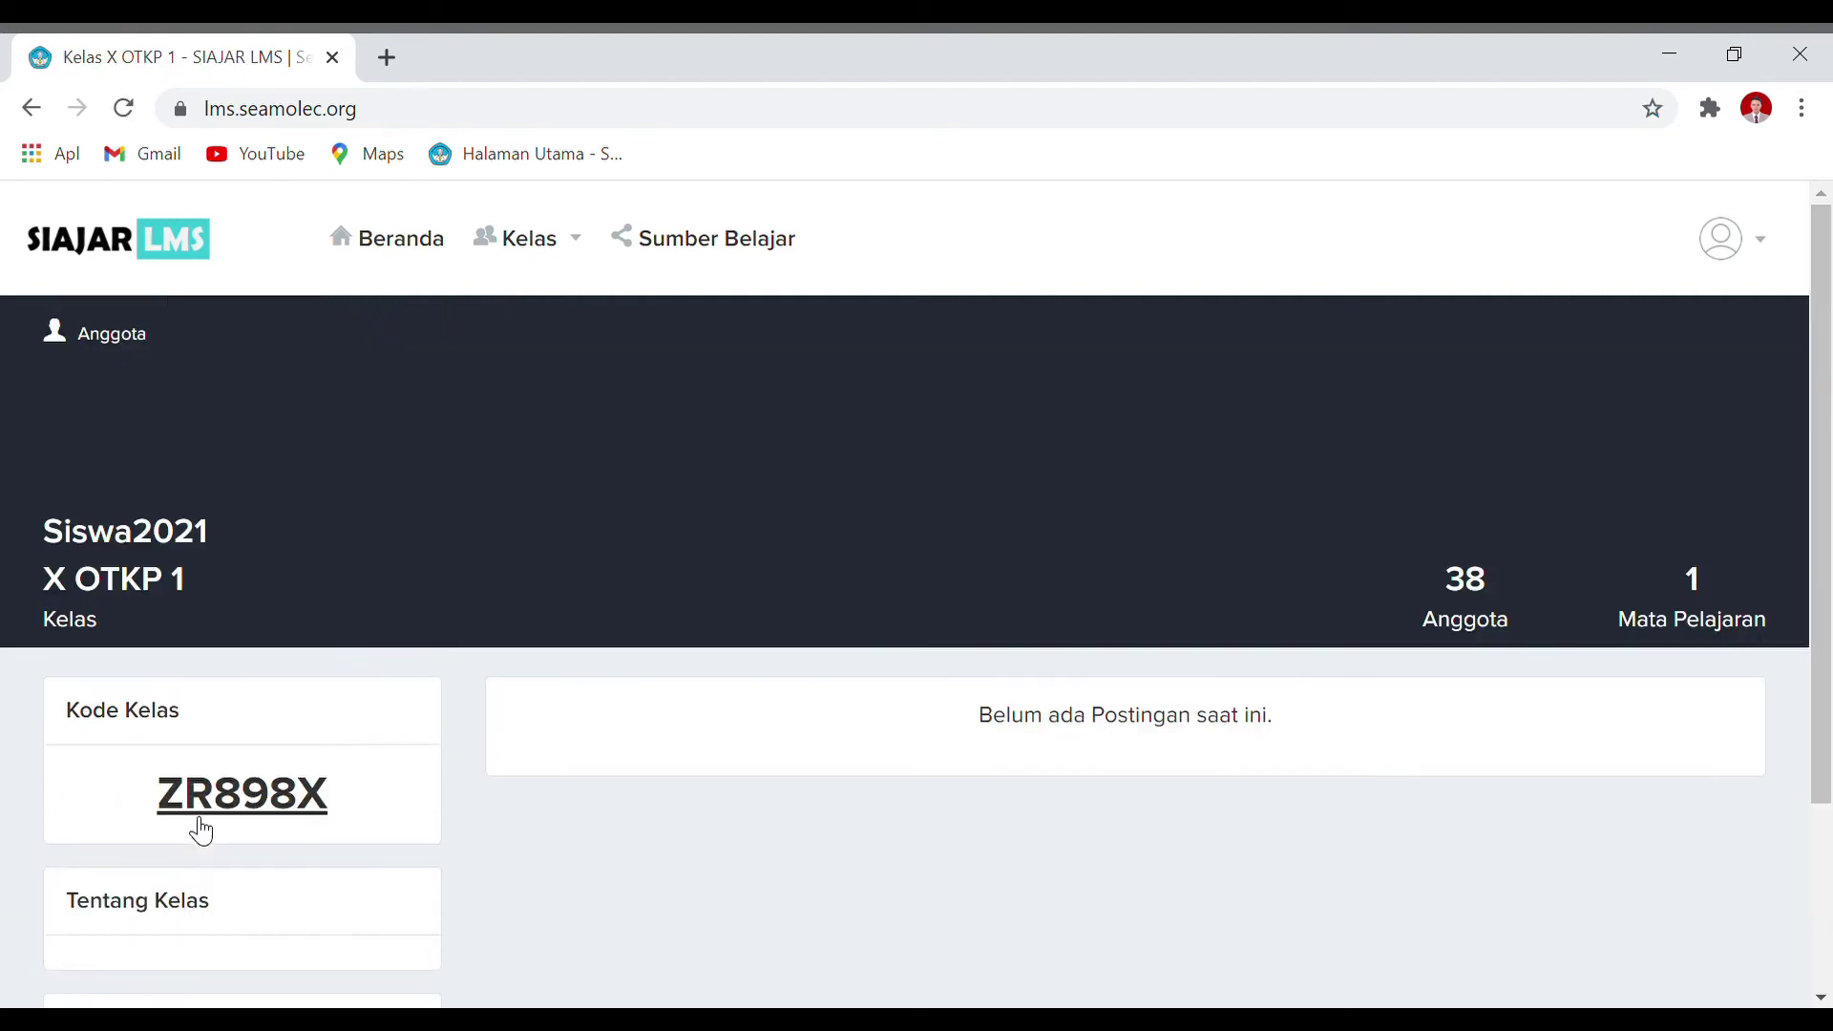
# Step: Browse the class's 38 members, then open the TEKHNOLOGI PERKANTORAN subject
pyautogui.click(1483, 599)
pyautogui.scroll(-5, 1460, 605)
pyautogui.scroll(5, 850, 434)
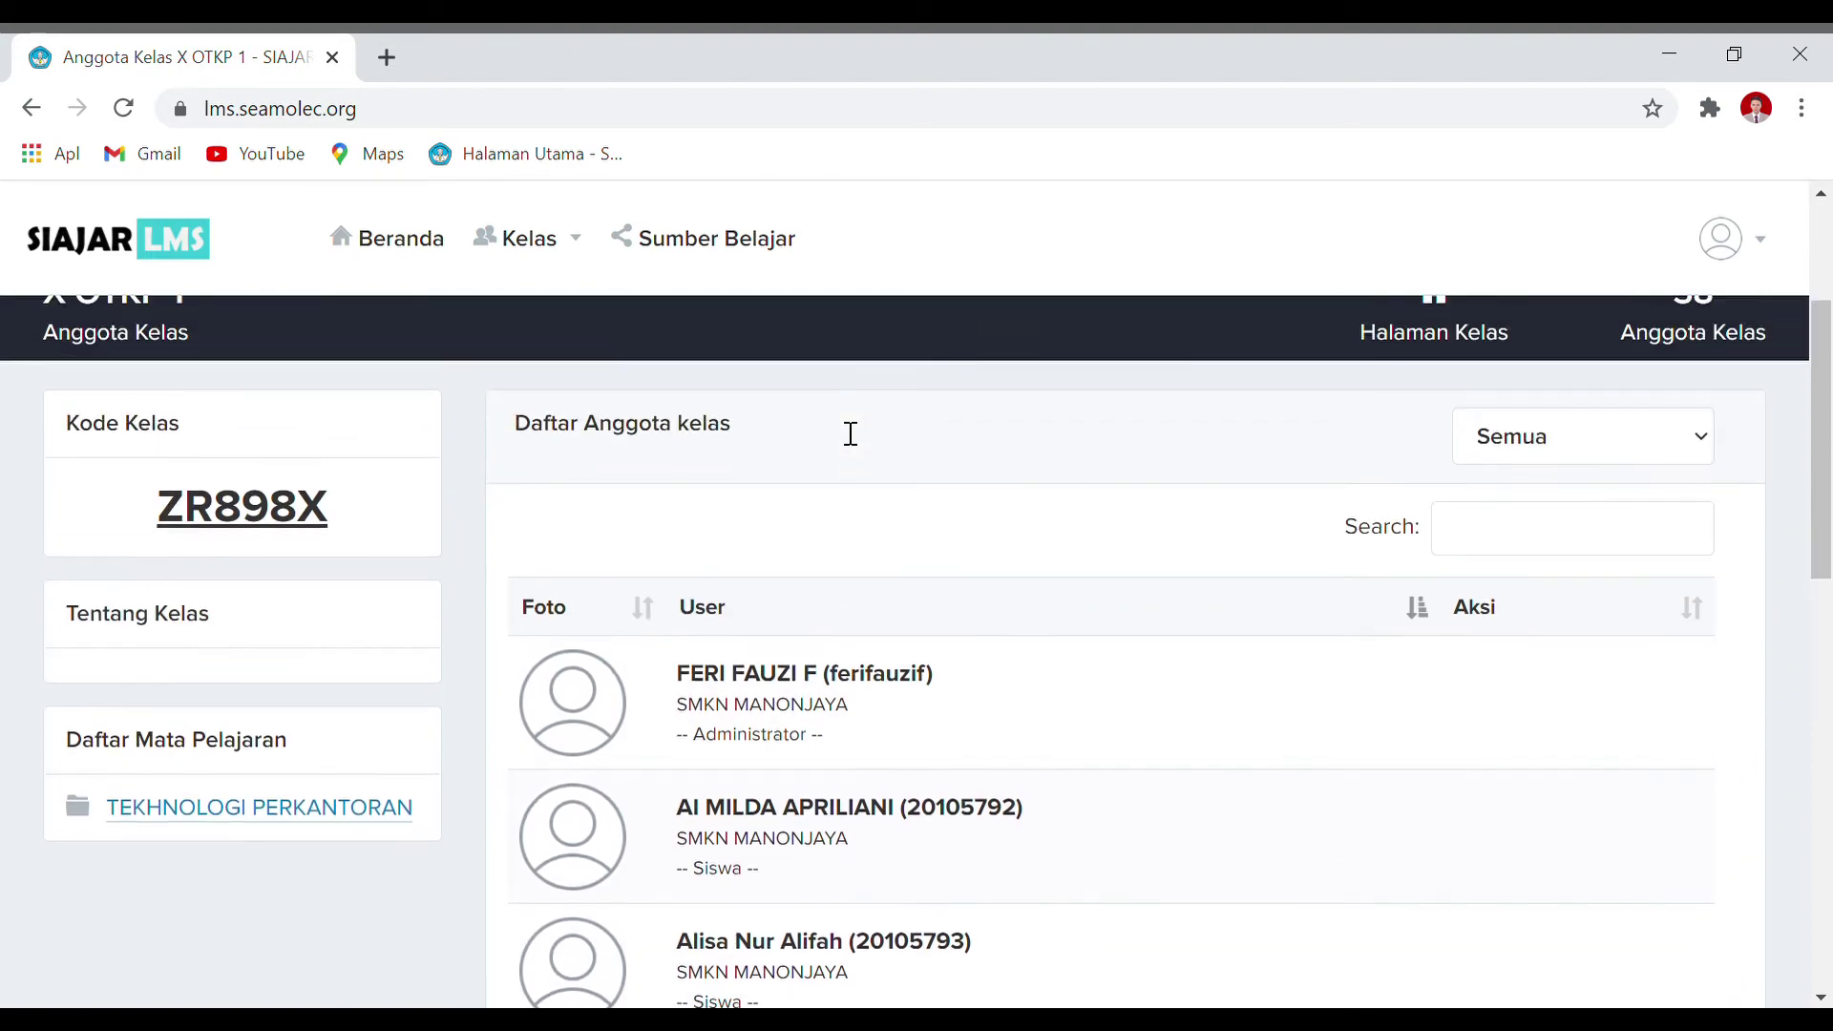
pyautogui.scroll(-13, 892, 621)
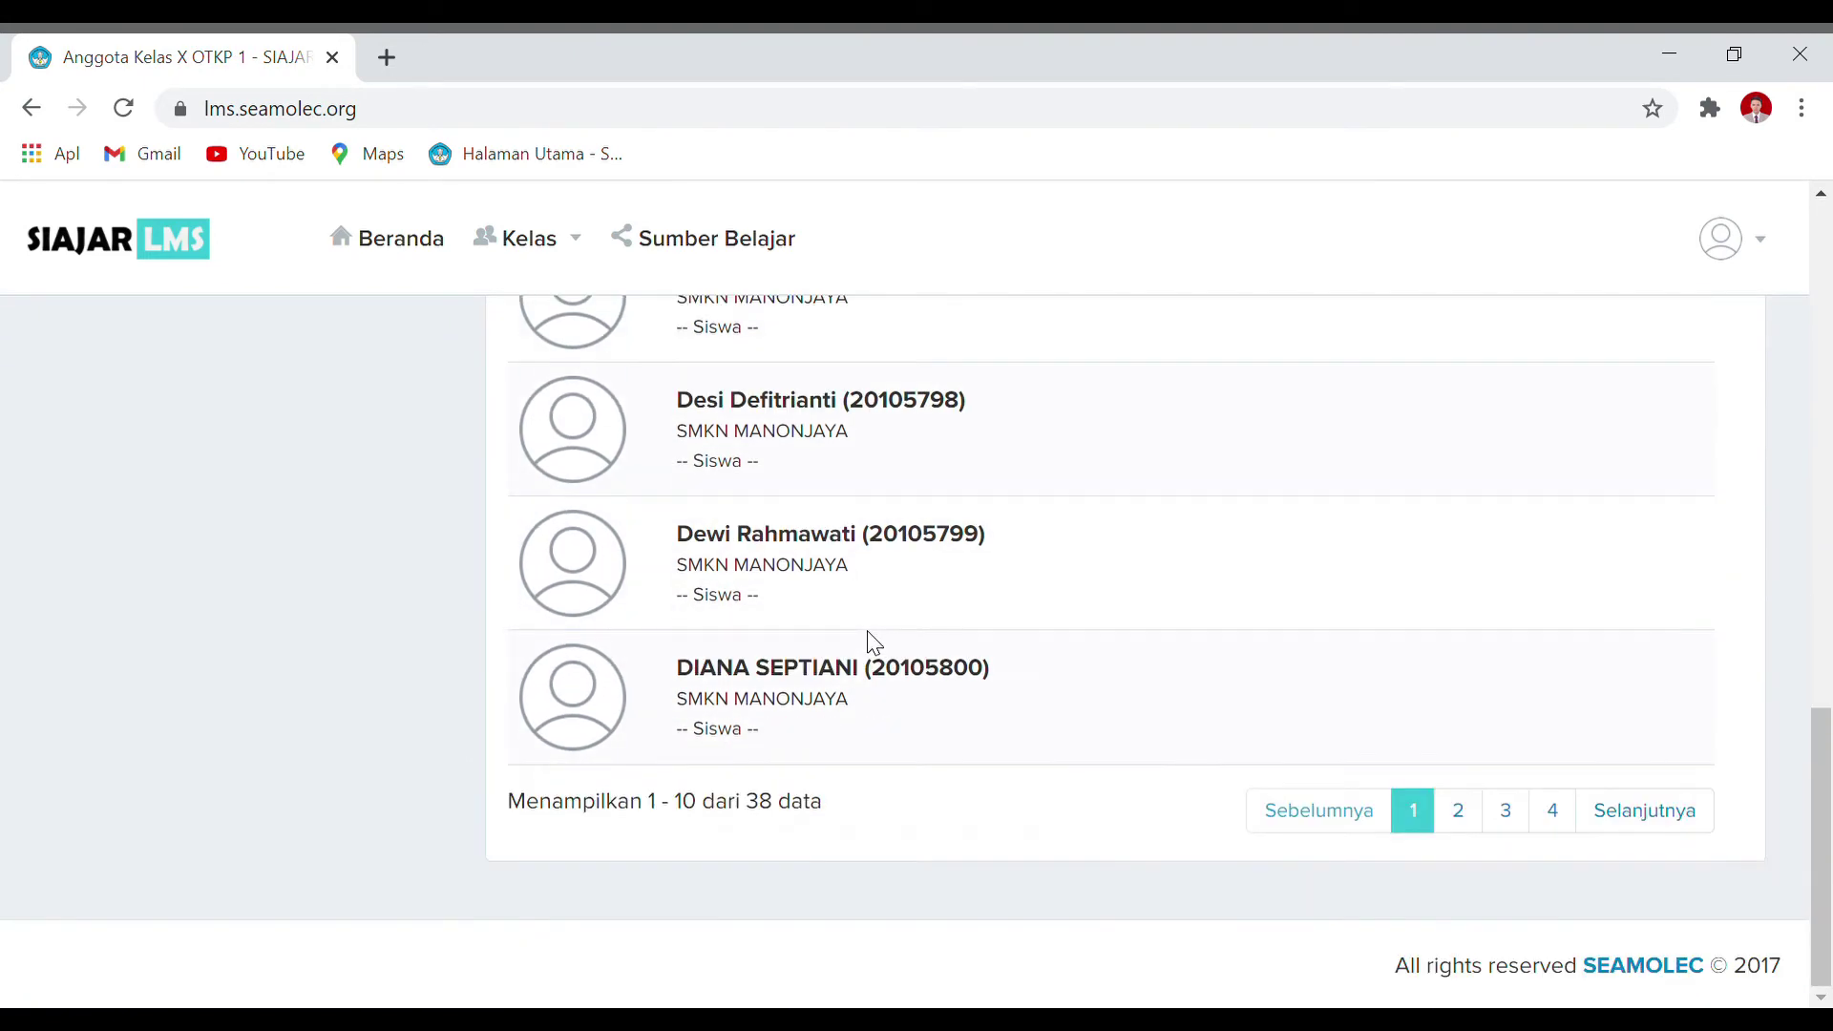
pyautogui.scroll(13, 870, 684)
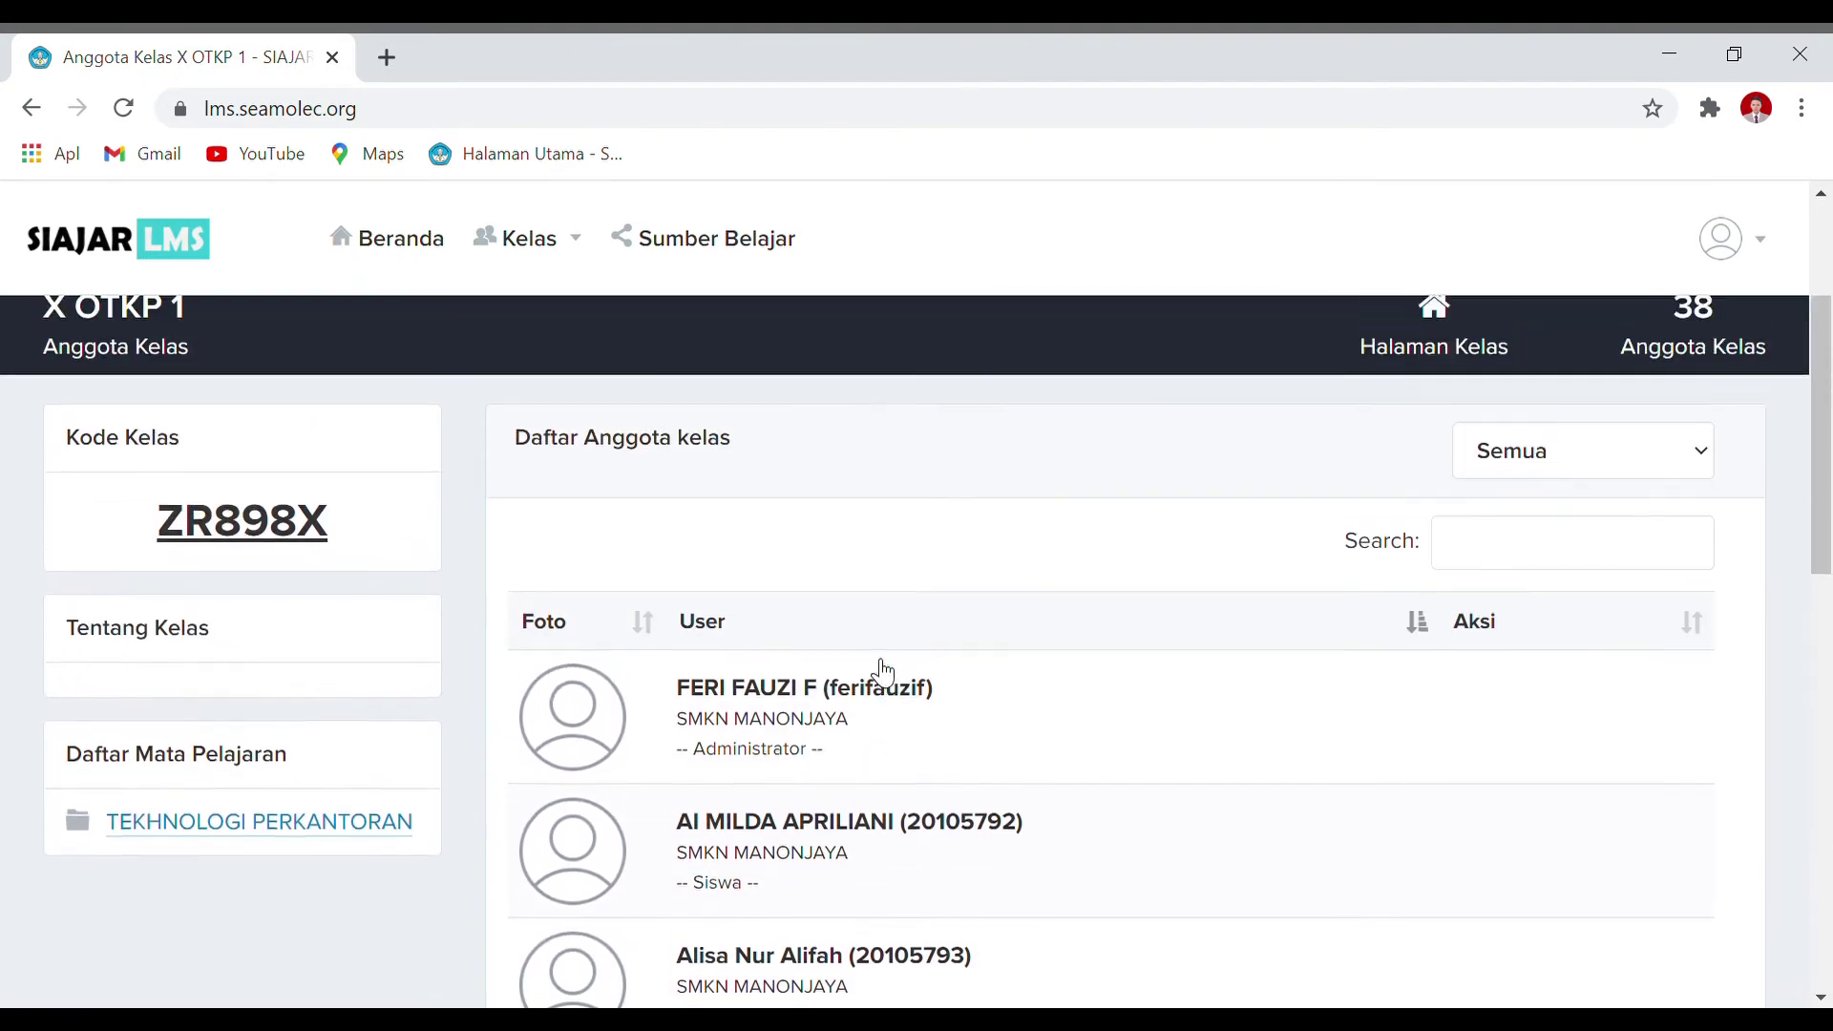
pyautogui.scroll(-2, 174, 487)
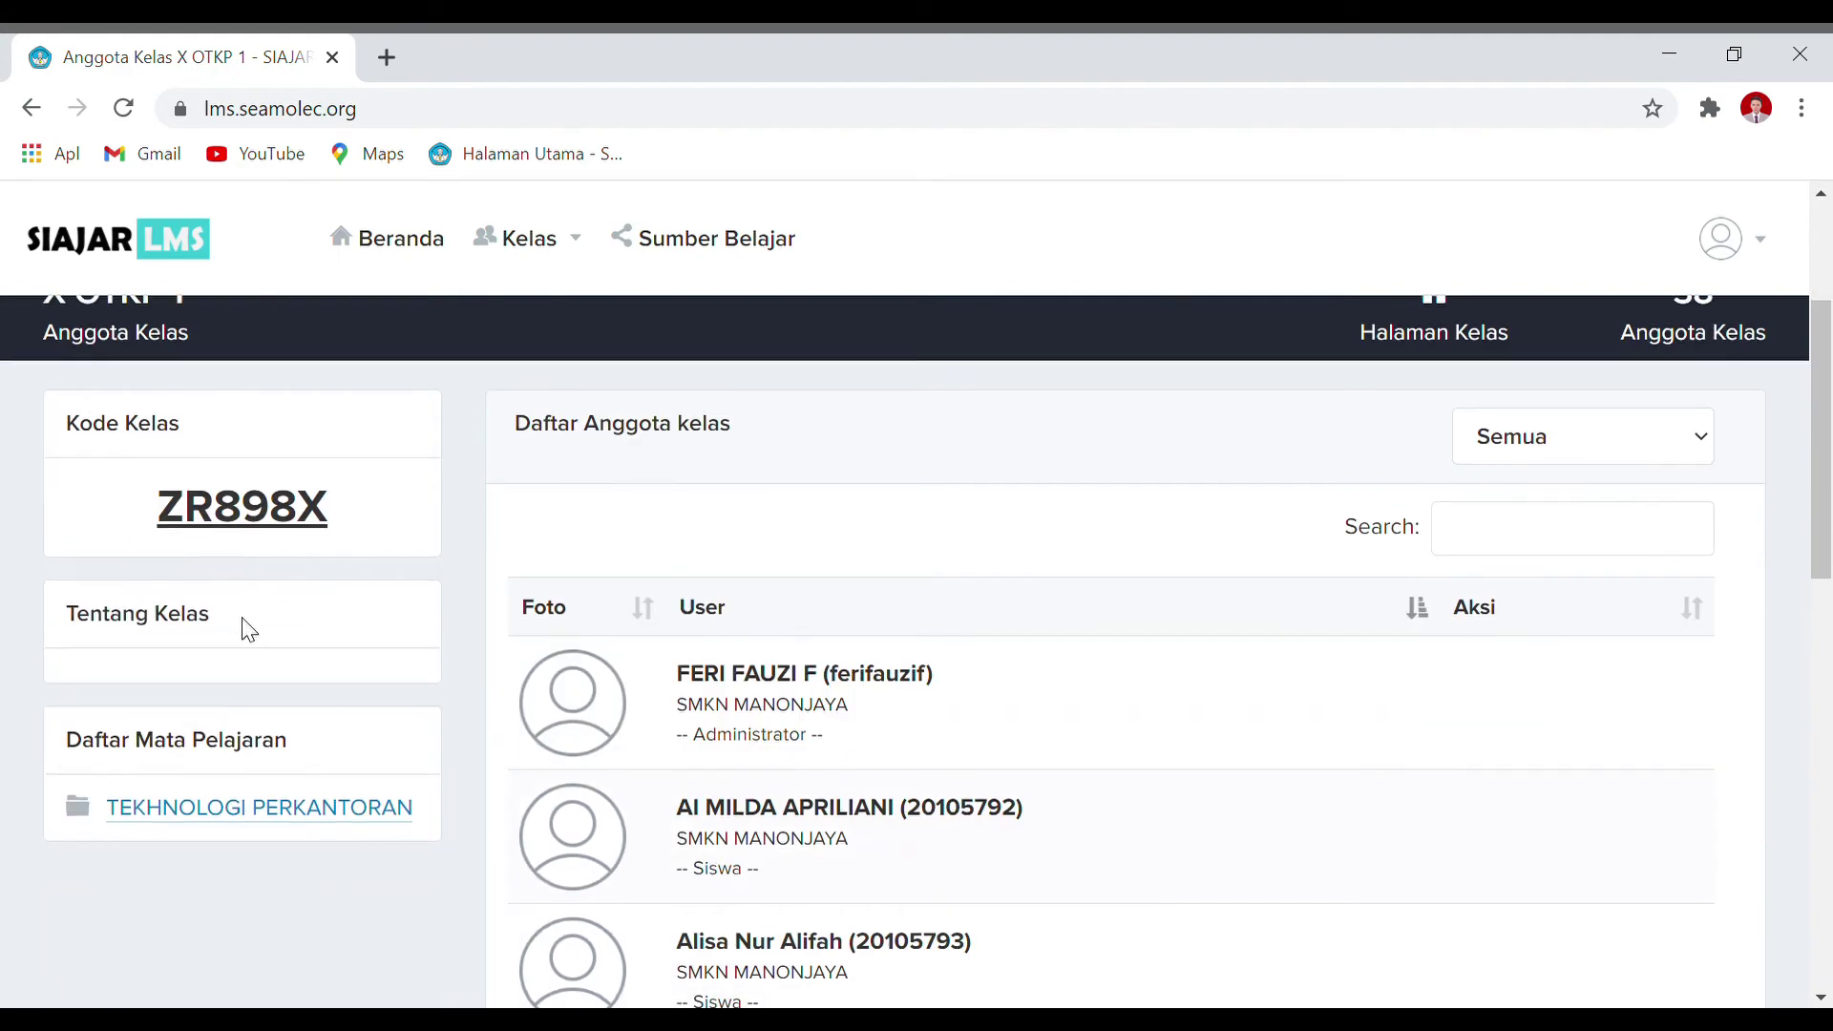
pyautogui.scroll(-1, 178, 659)
pyautogui.click(367, 812)
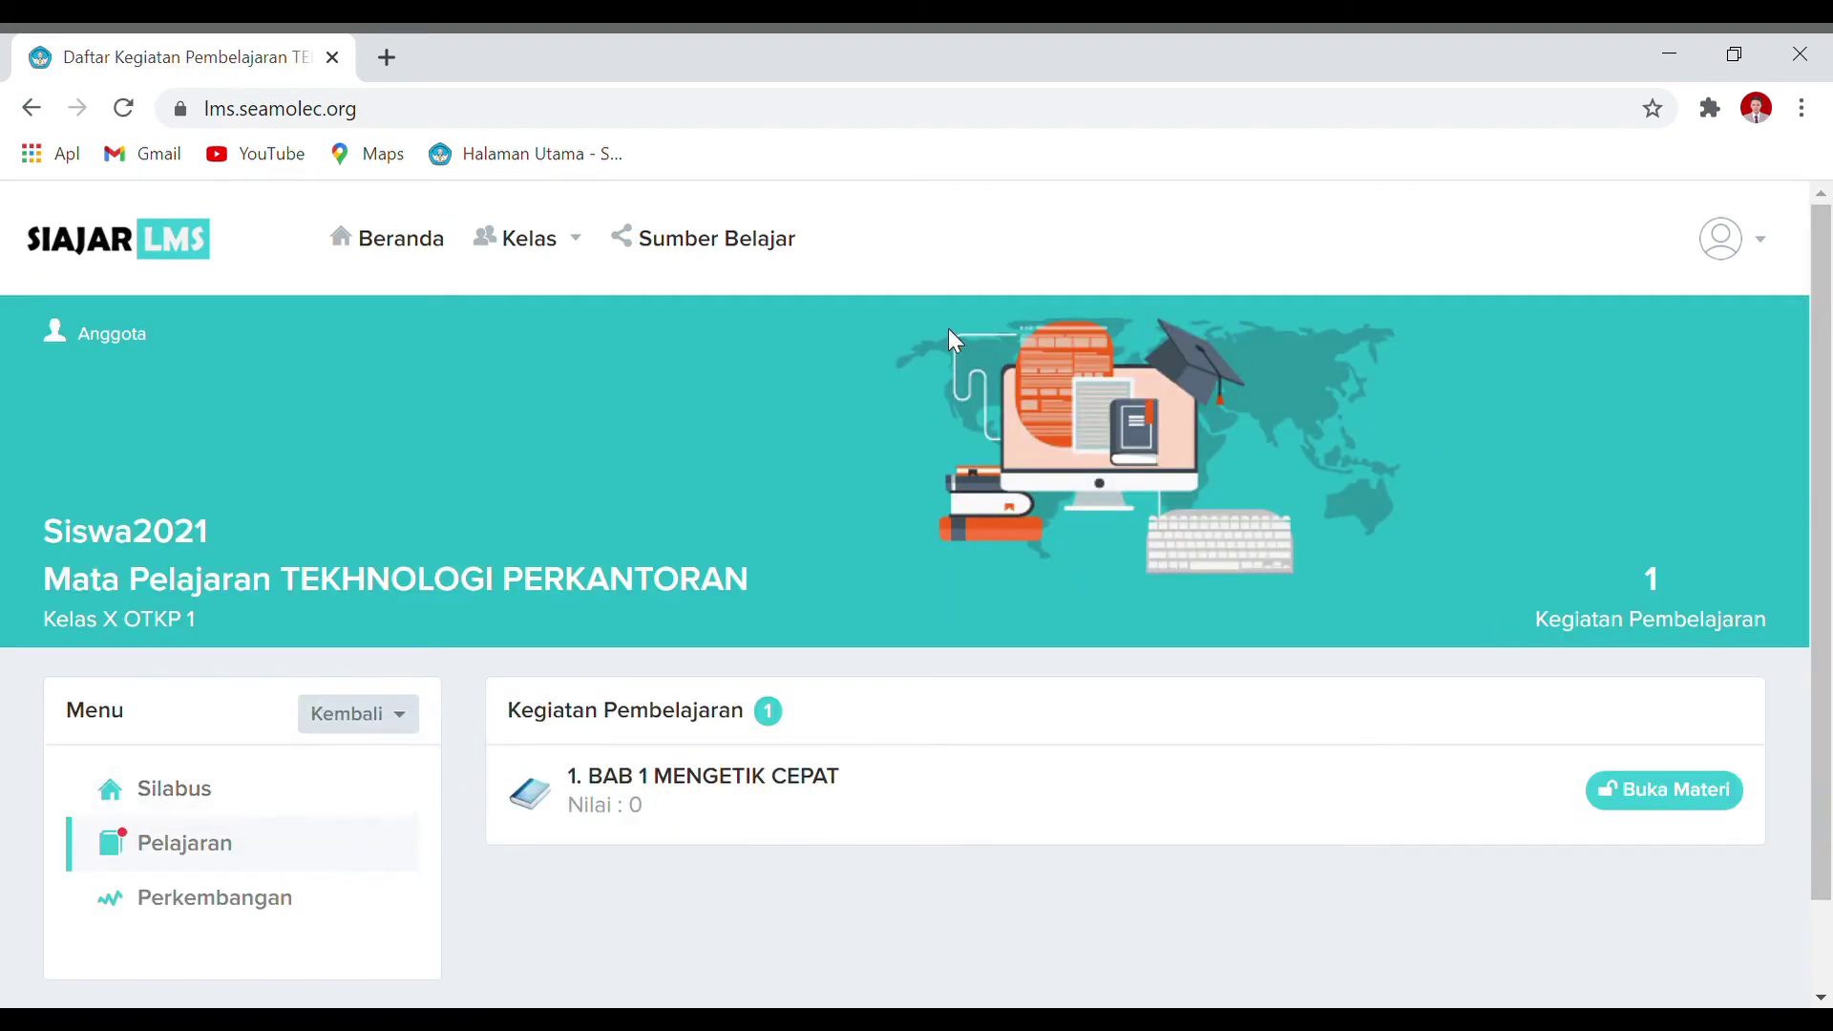
# Step: Open the Silabus page and read through the 13-page syllabus PDF
pyautogui.scroll(-1, 601, 684)
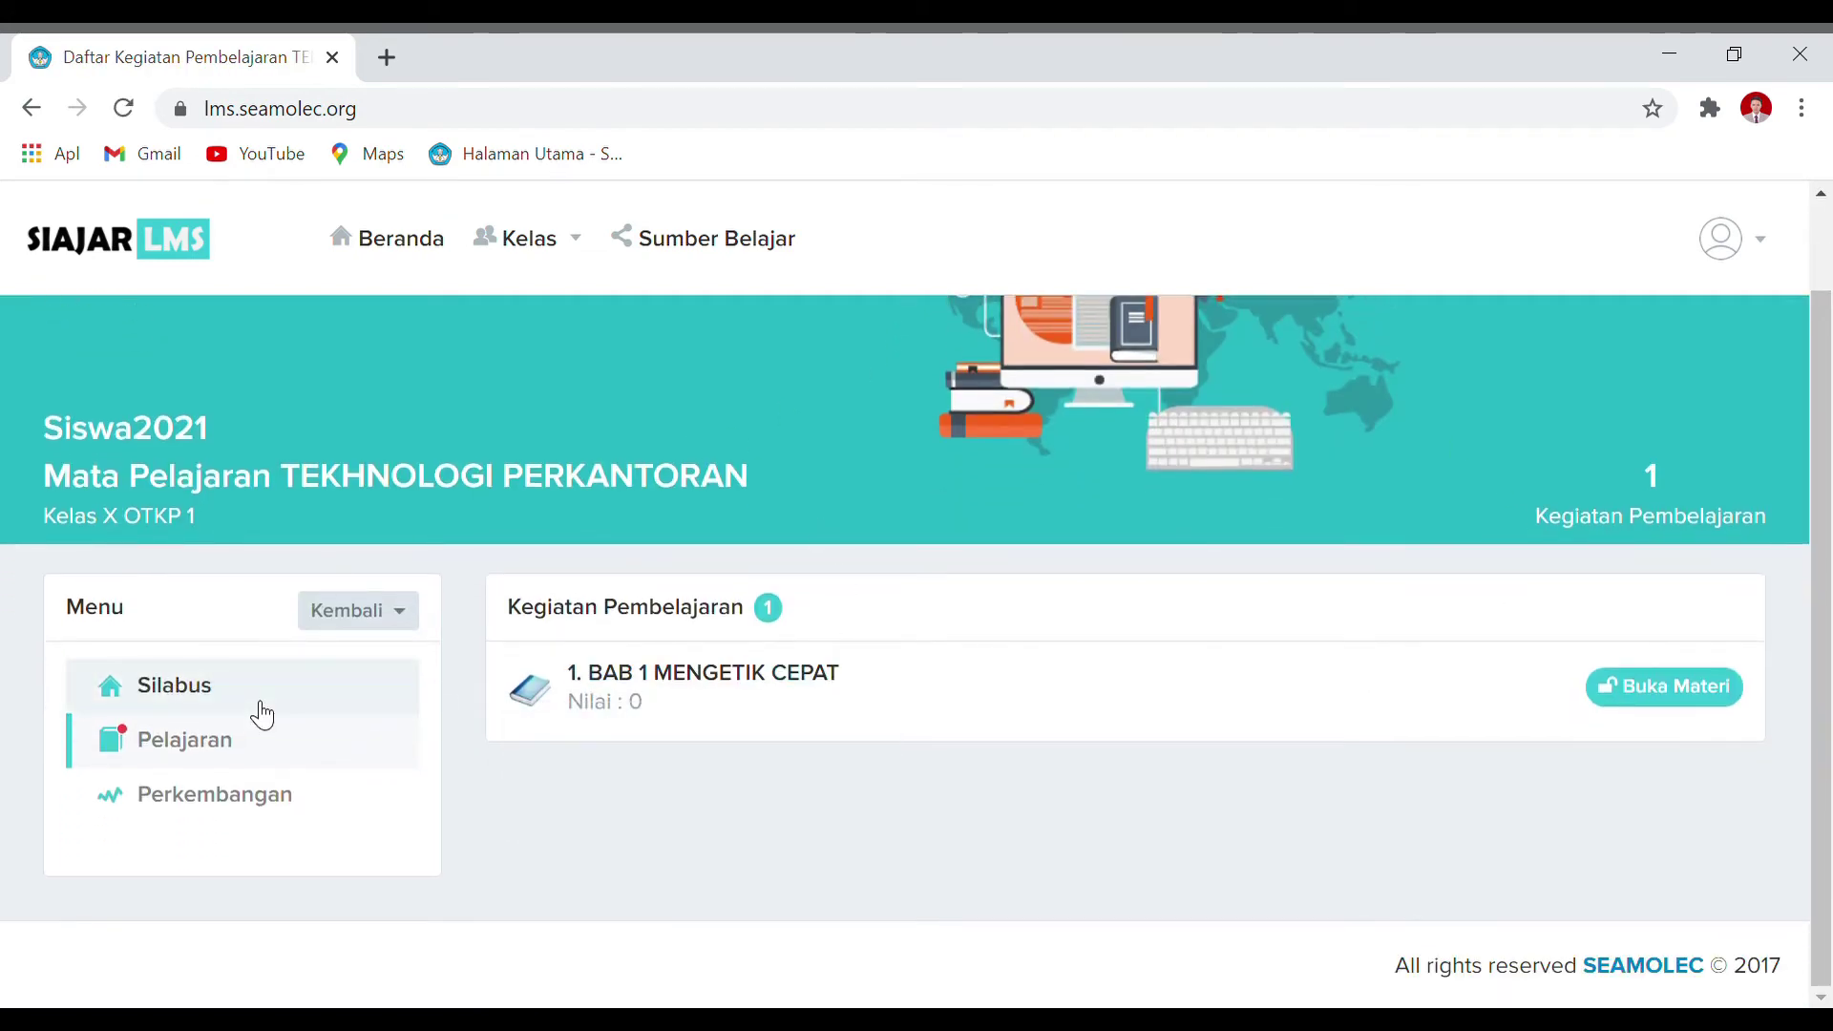
pyautogui.click(250, 700)
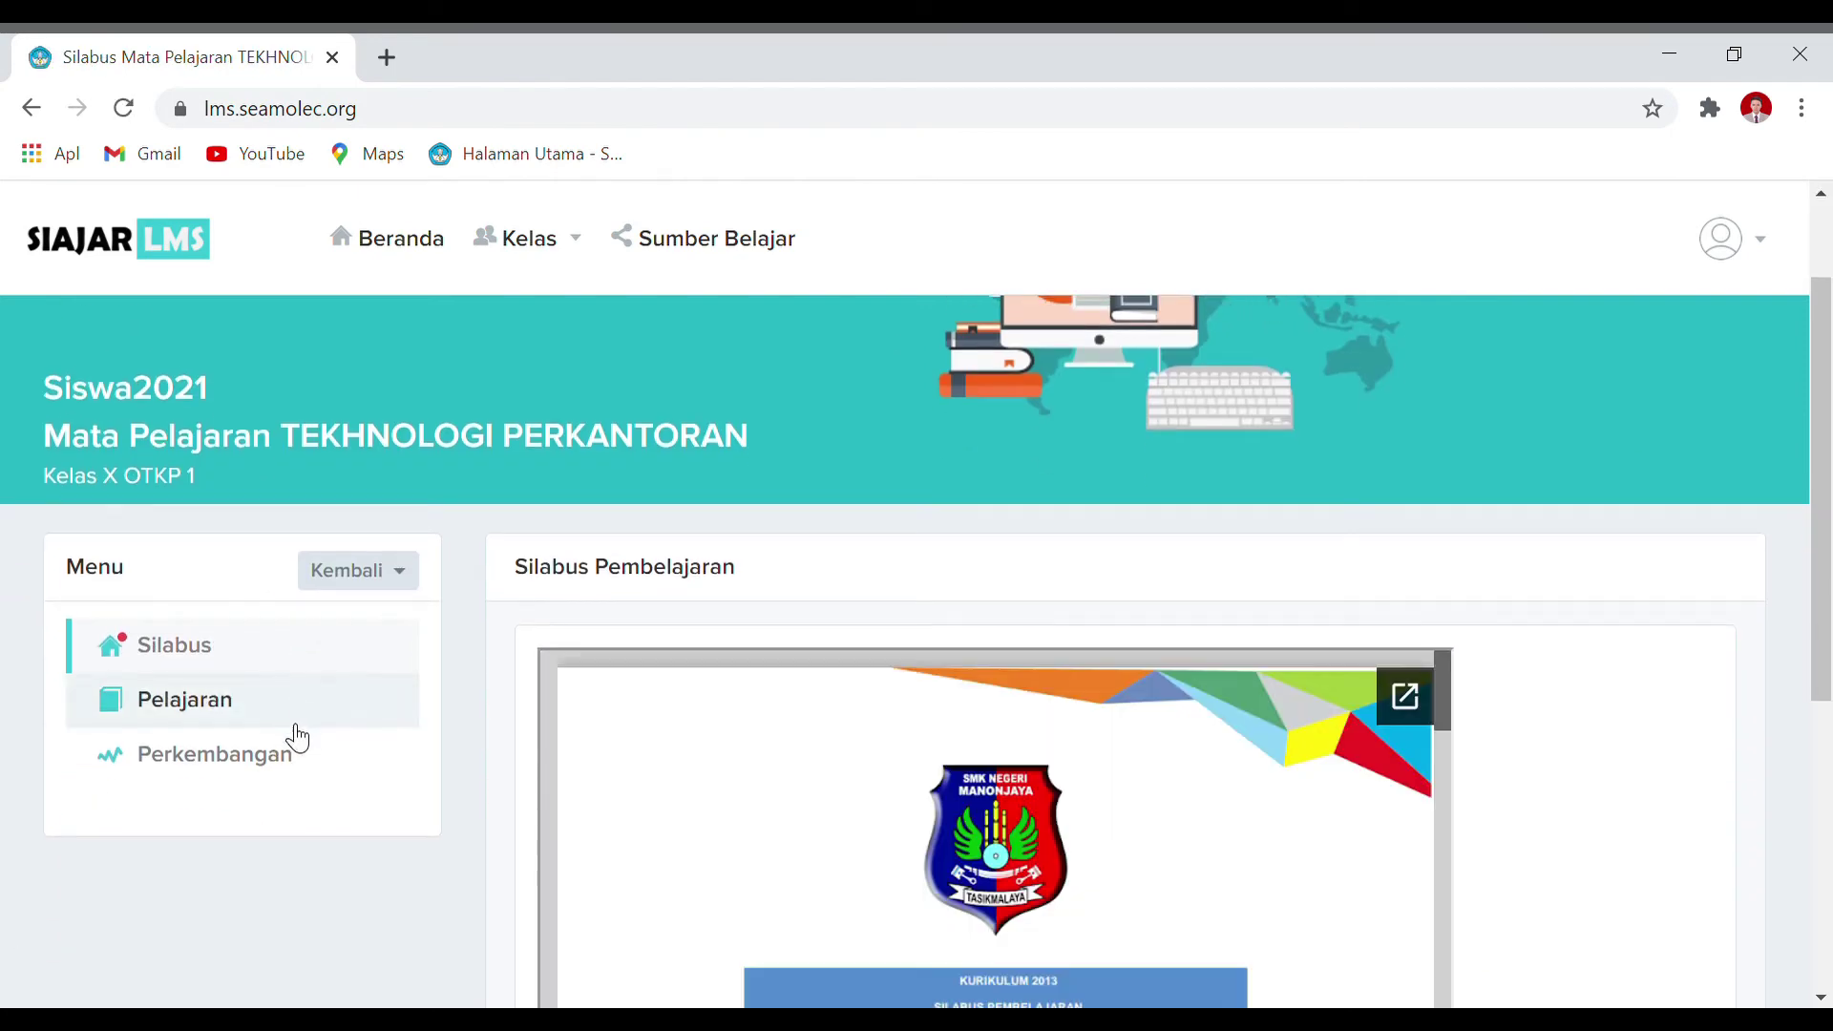
pyautogui.scroll(1, 1542, 742)
pyautogui.scroll(2, 1546, 741)
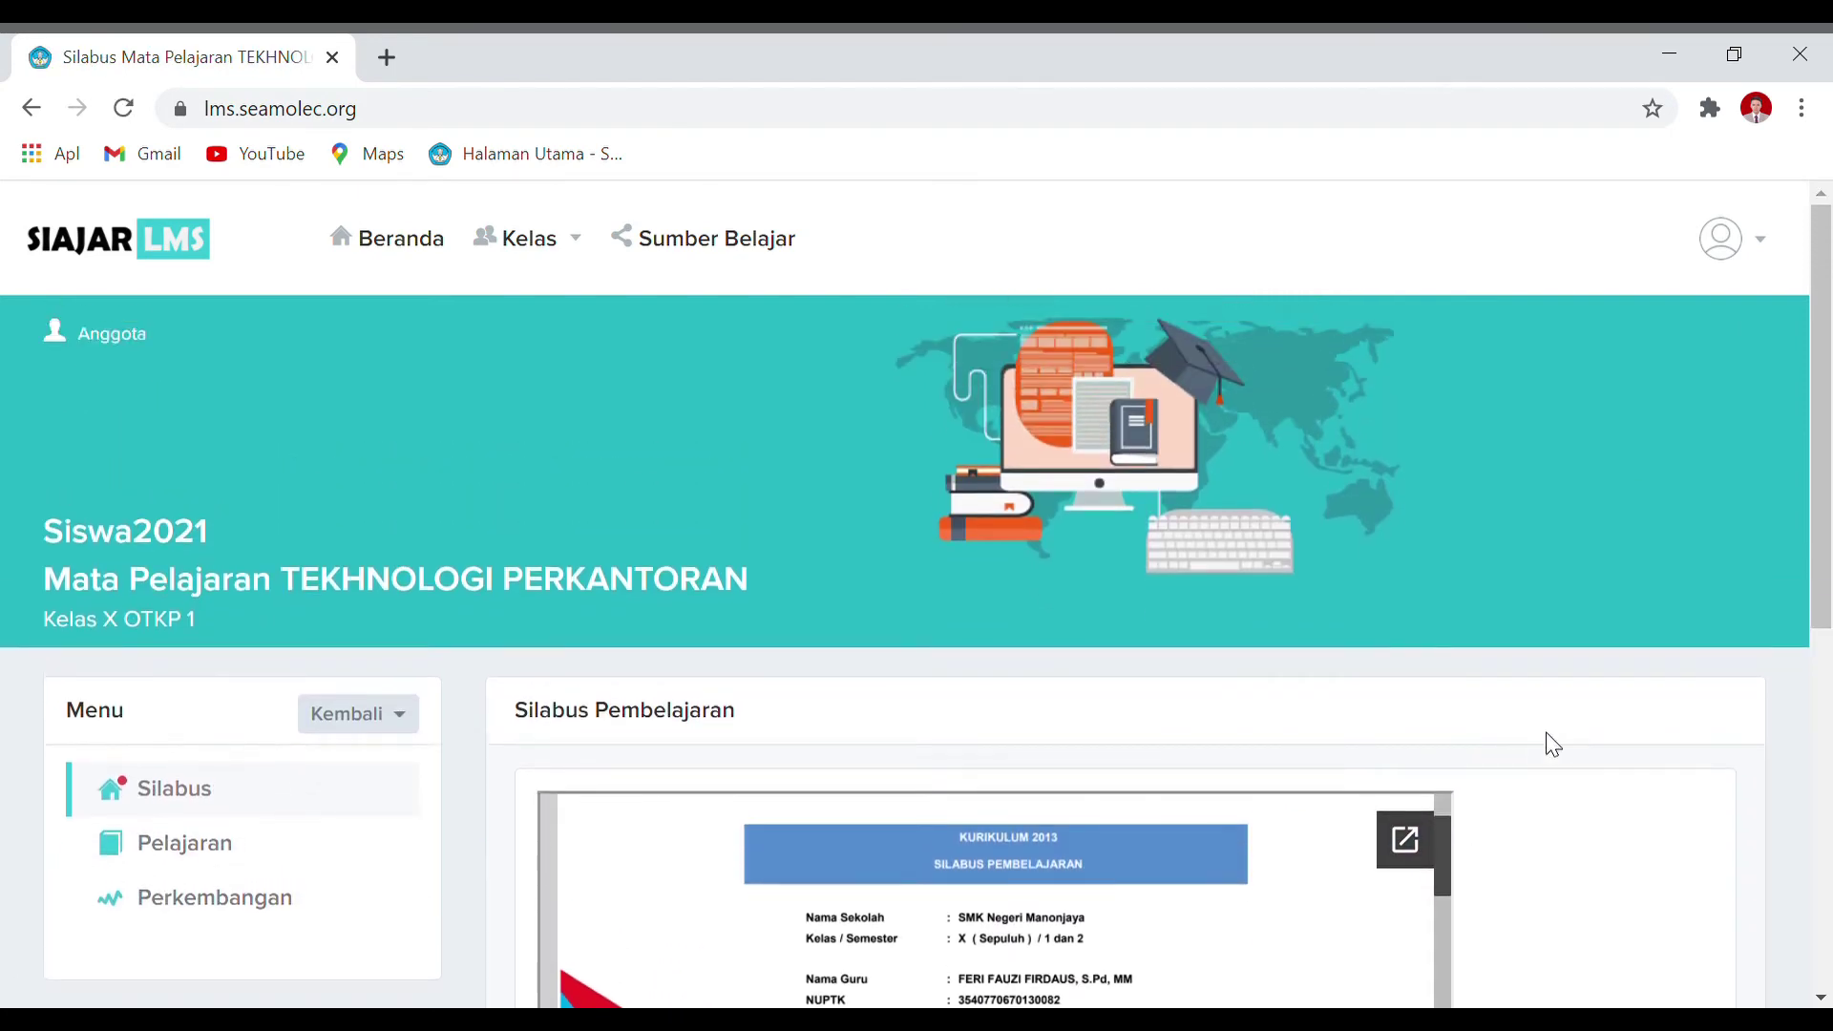
pyautogui.scroll(-3, 1547, 745)
pyautogui.scroll(-1, 981, 833)
pyautogui.scroll(-10, 981, 833)
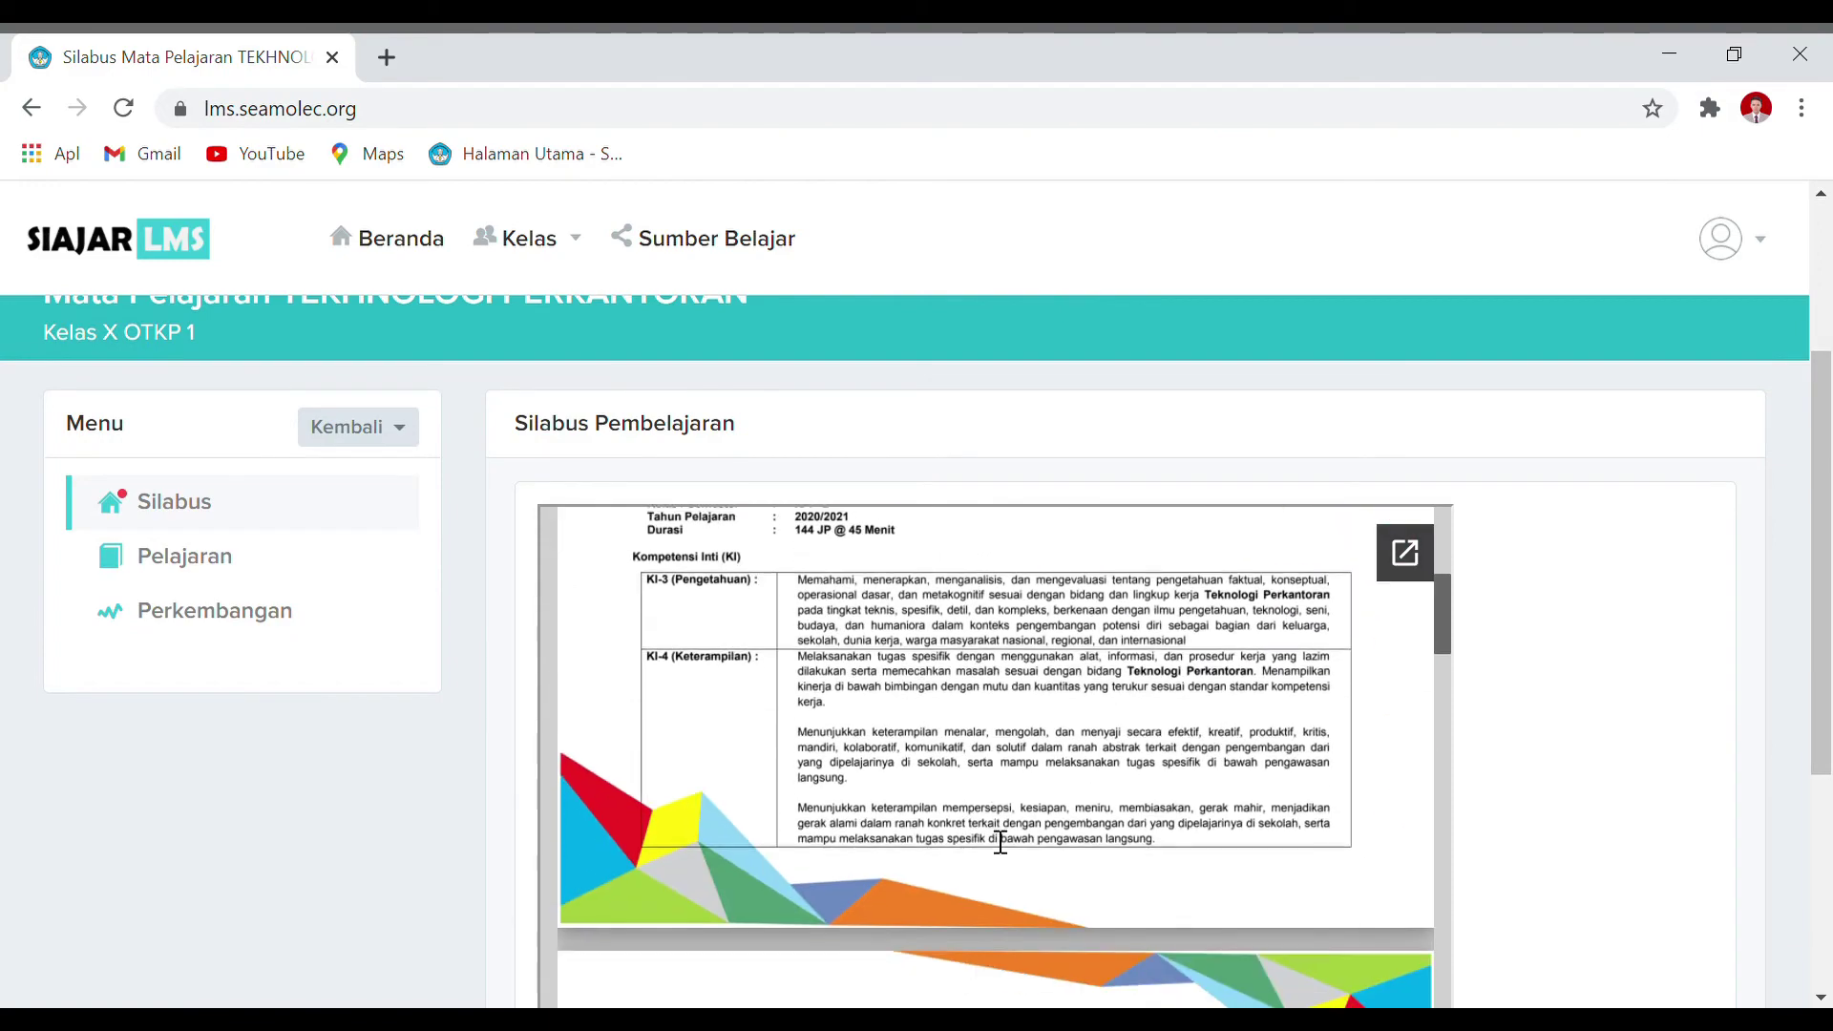
pyautogui.scroll(-5, 1048, 794)
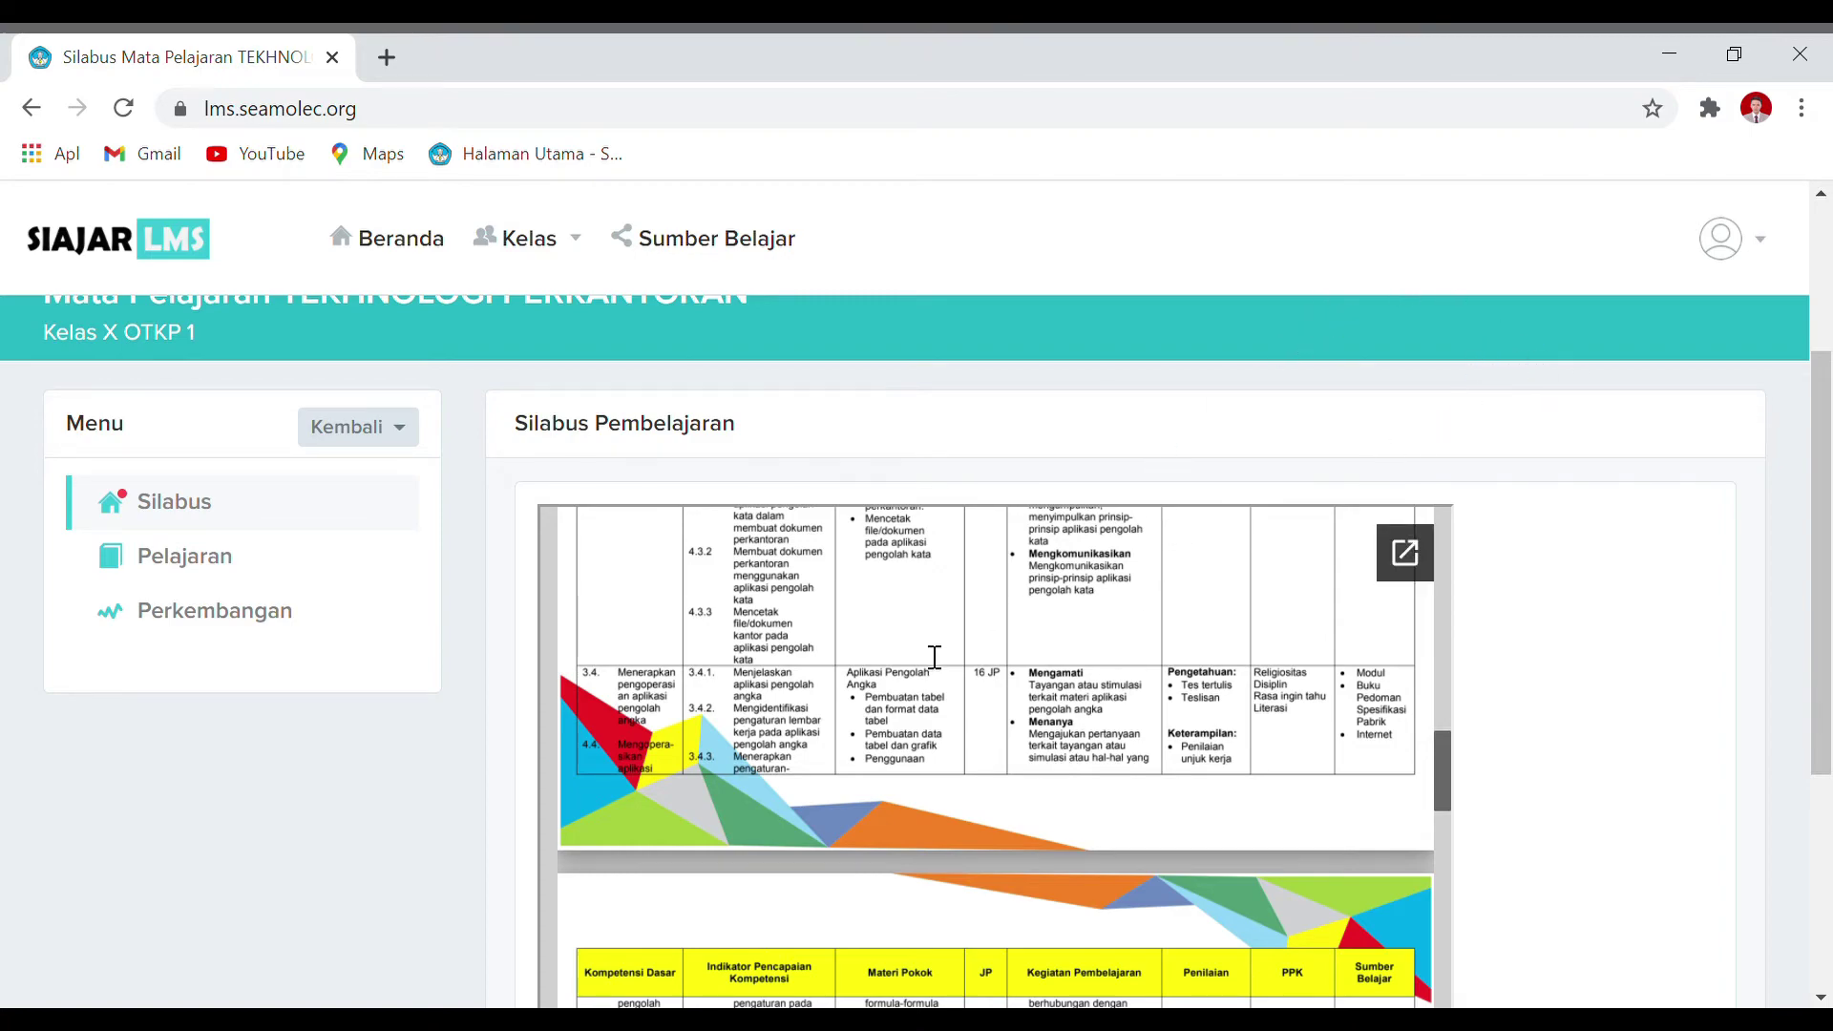
pyautogui.scroll(-10, 949, 687)
pyautogui.scroll(-10, 974, 735)
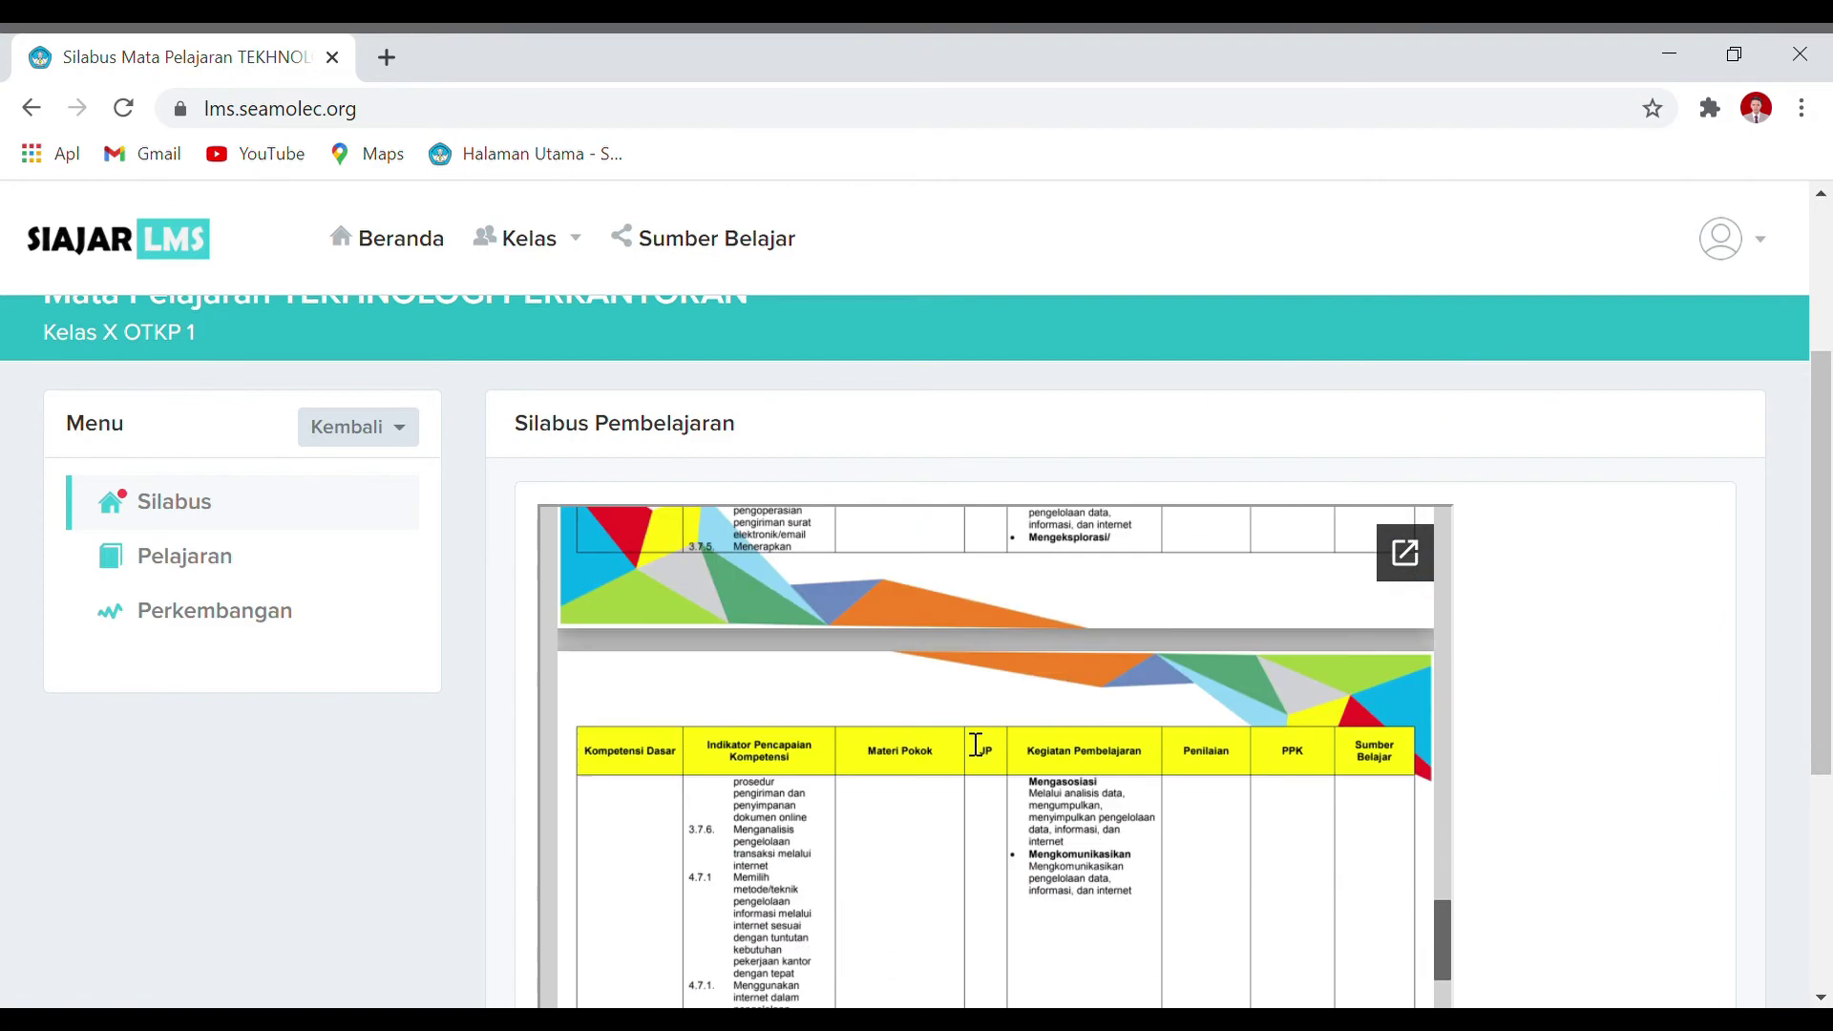
pyautogui.scroll(-10, 972, 788)
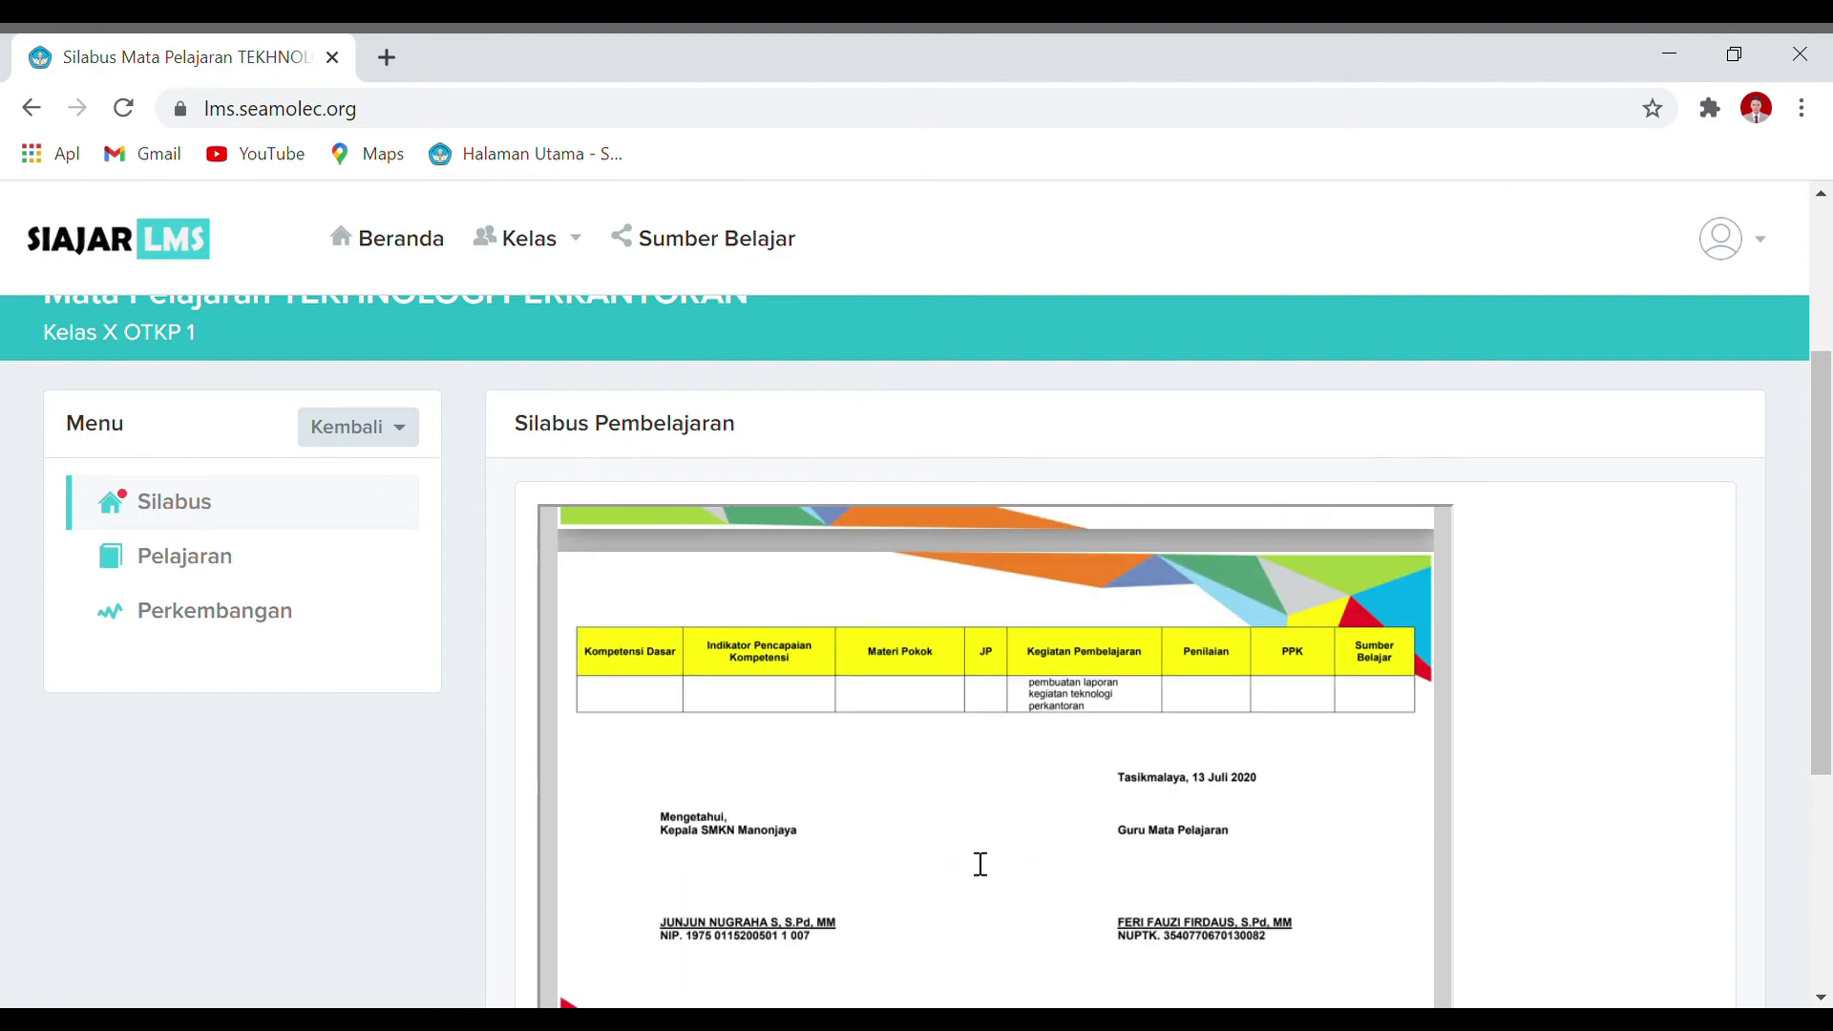
# Step: Scroll back up and return to the Pelajaran list showing BAB 1 MENGETIK CEPAT
pyautogui.scroll(2, 1050, 593)
pyautogui.scroll(4, 1050, 593)
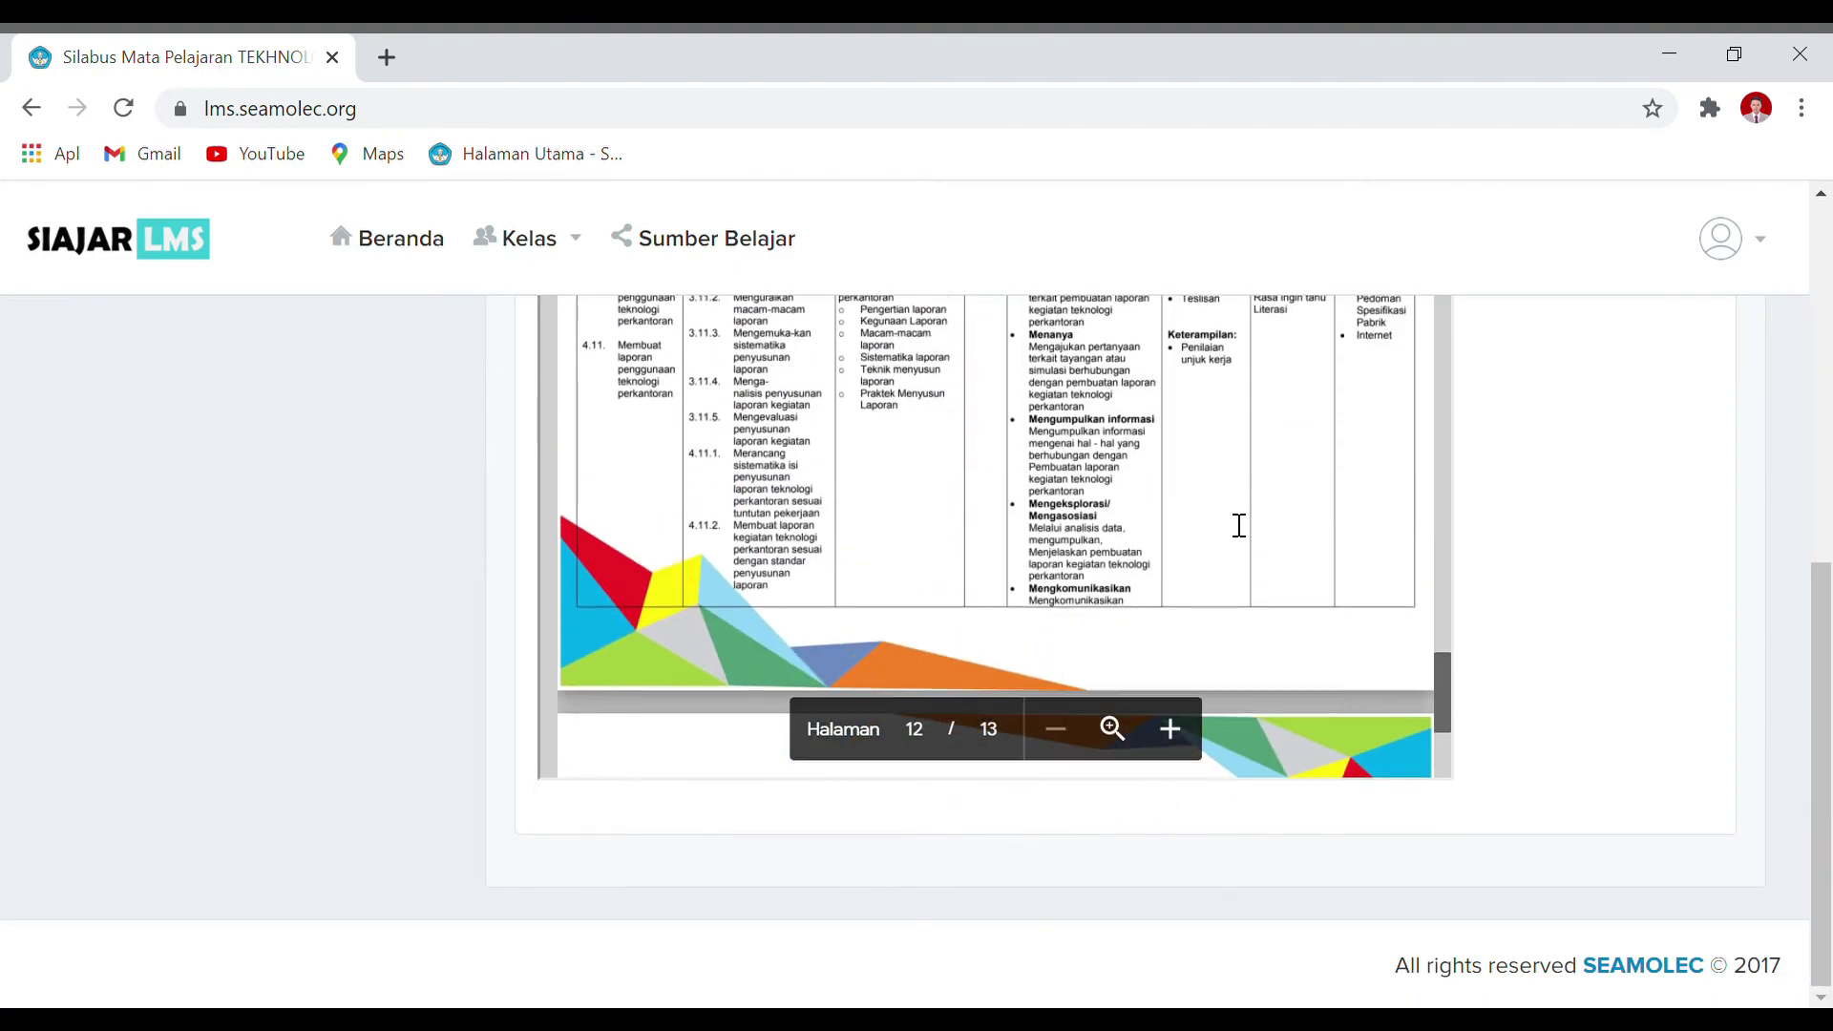
pyautogui.scroll(4, 637, 557)
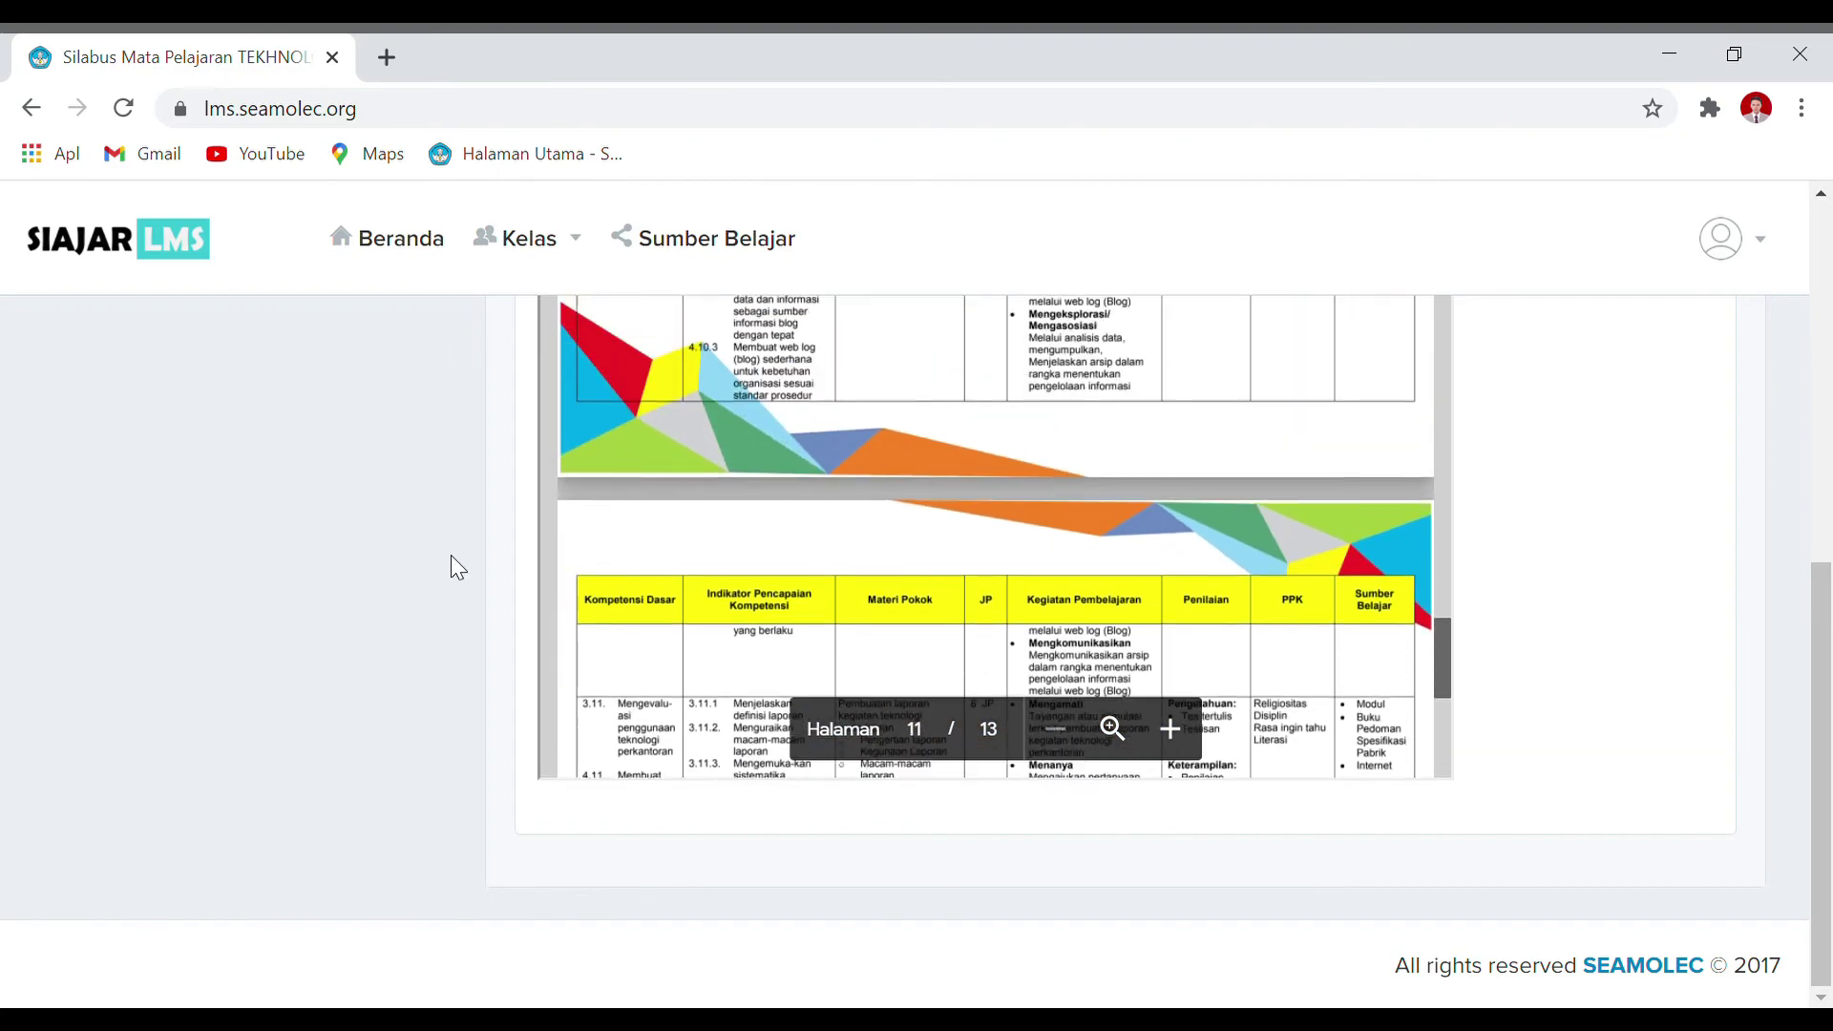
pyautogui.scroll(6, 169, 502)
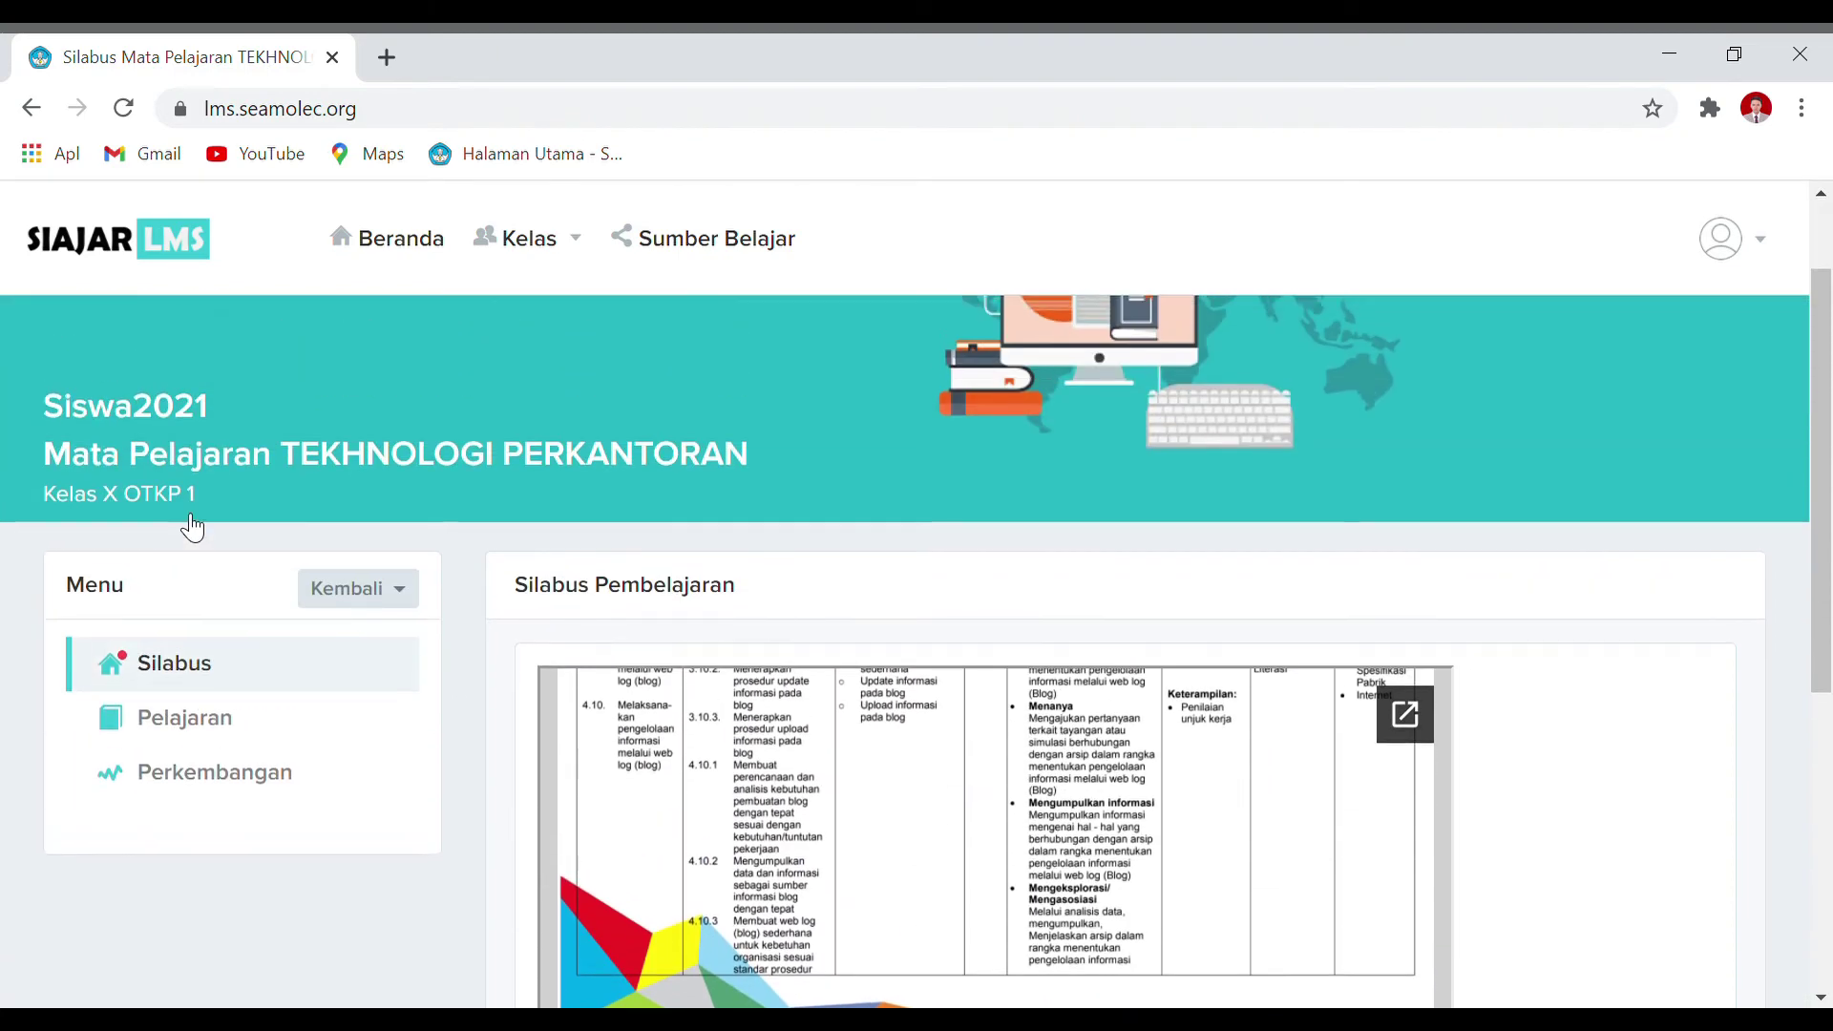
pyautogui.click(283, 741)
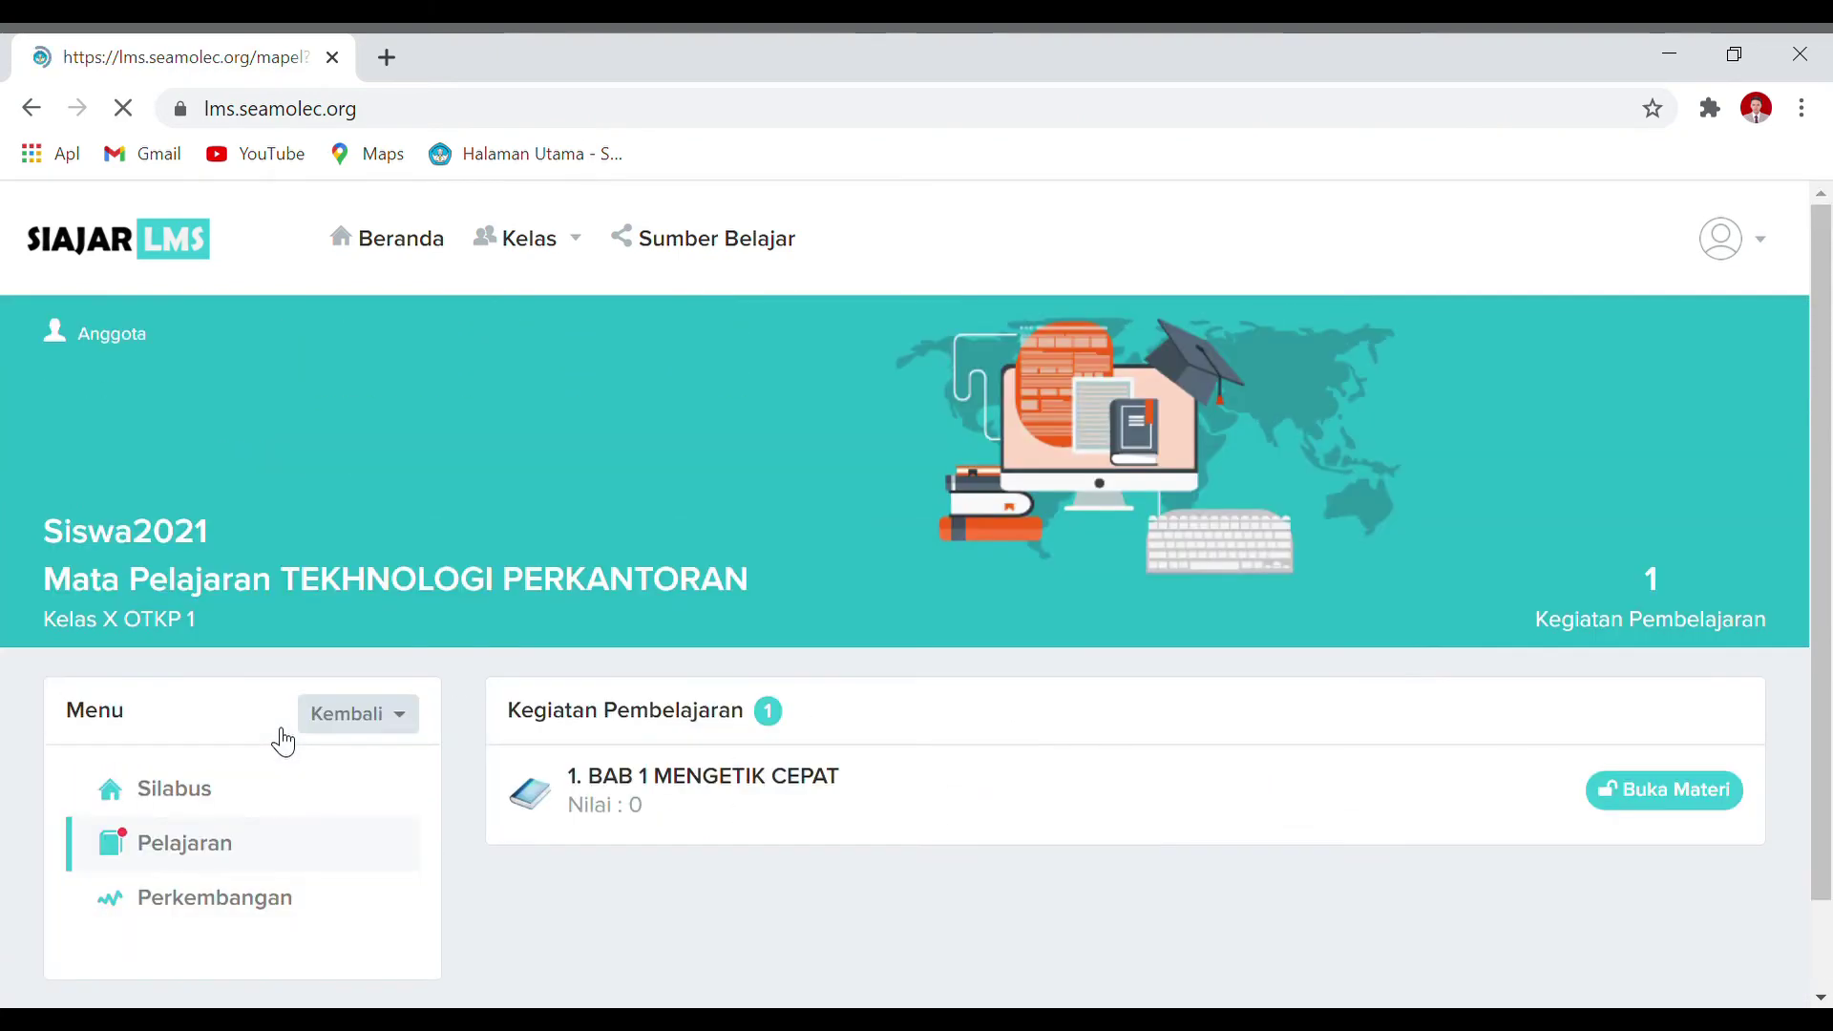
# Step: Open the BAB 1 MENGETIK CEPAT chapter and list its Materi, showing TYPING MASTER
pyautogui.scroll(-2, 764, 577)
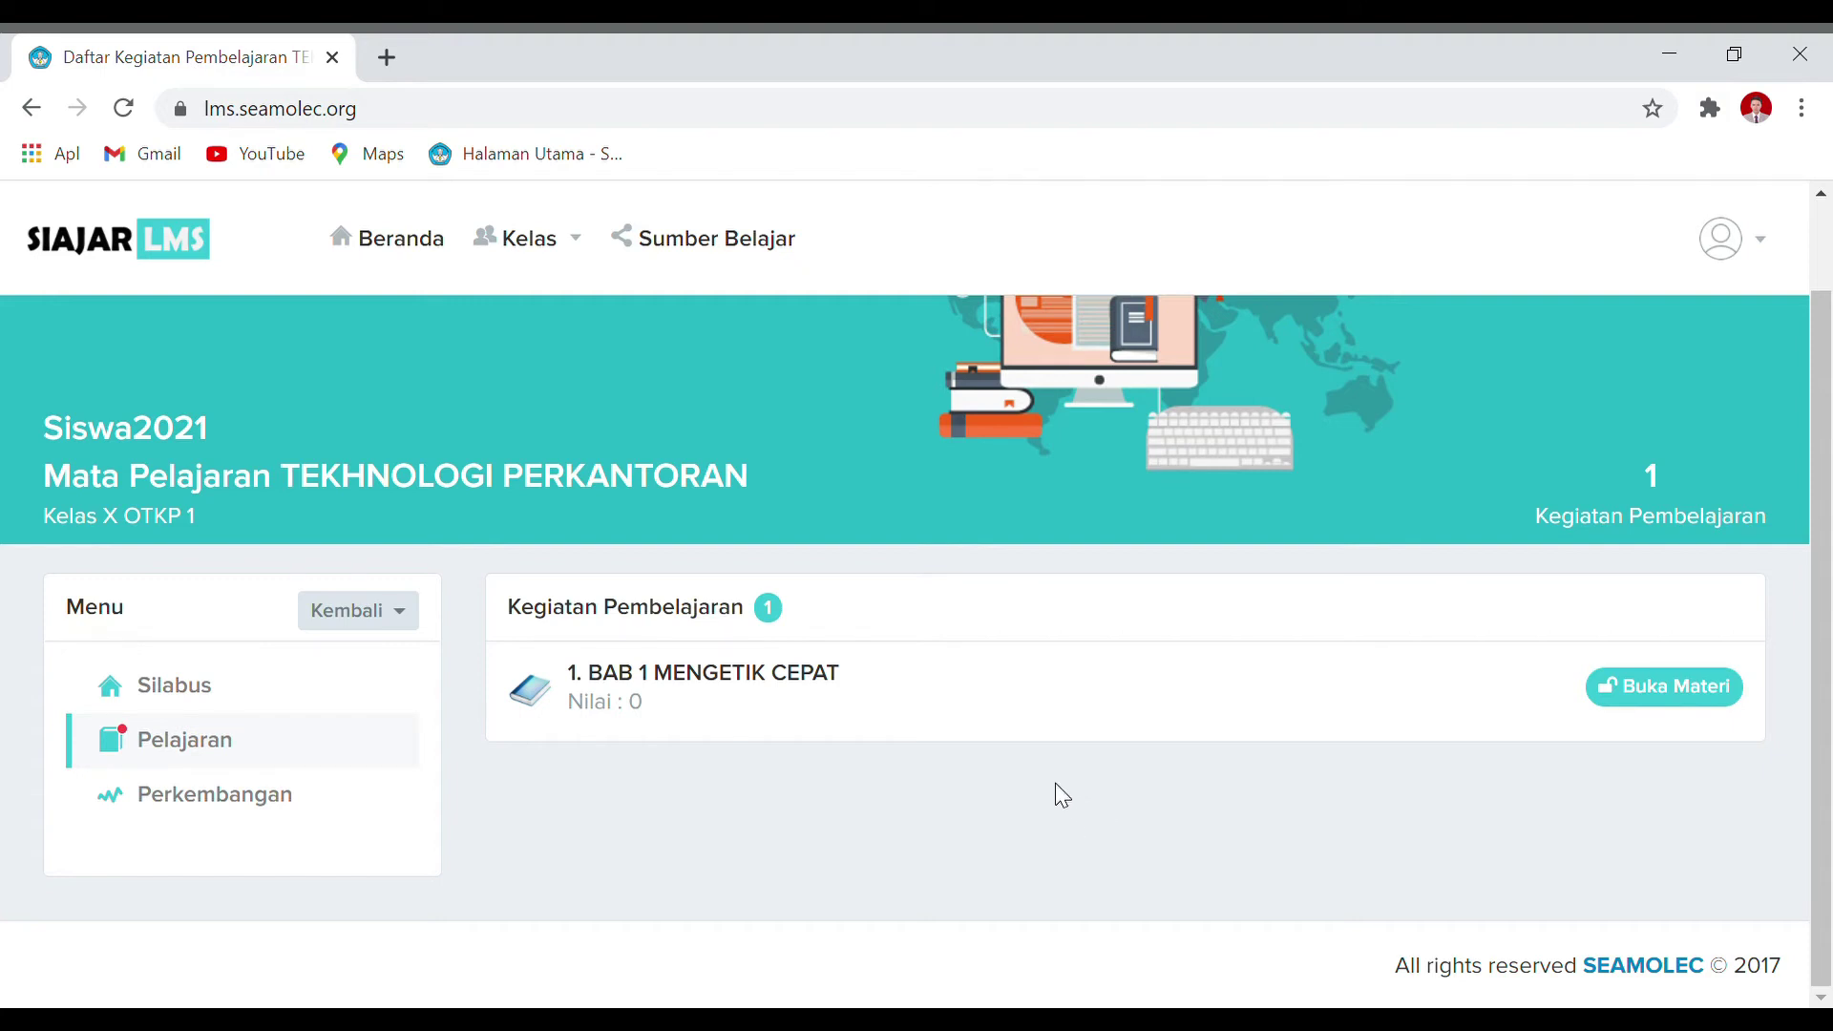
pyautogui.moveTo(648, 689)
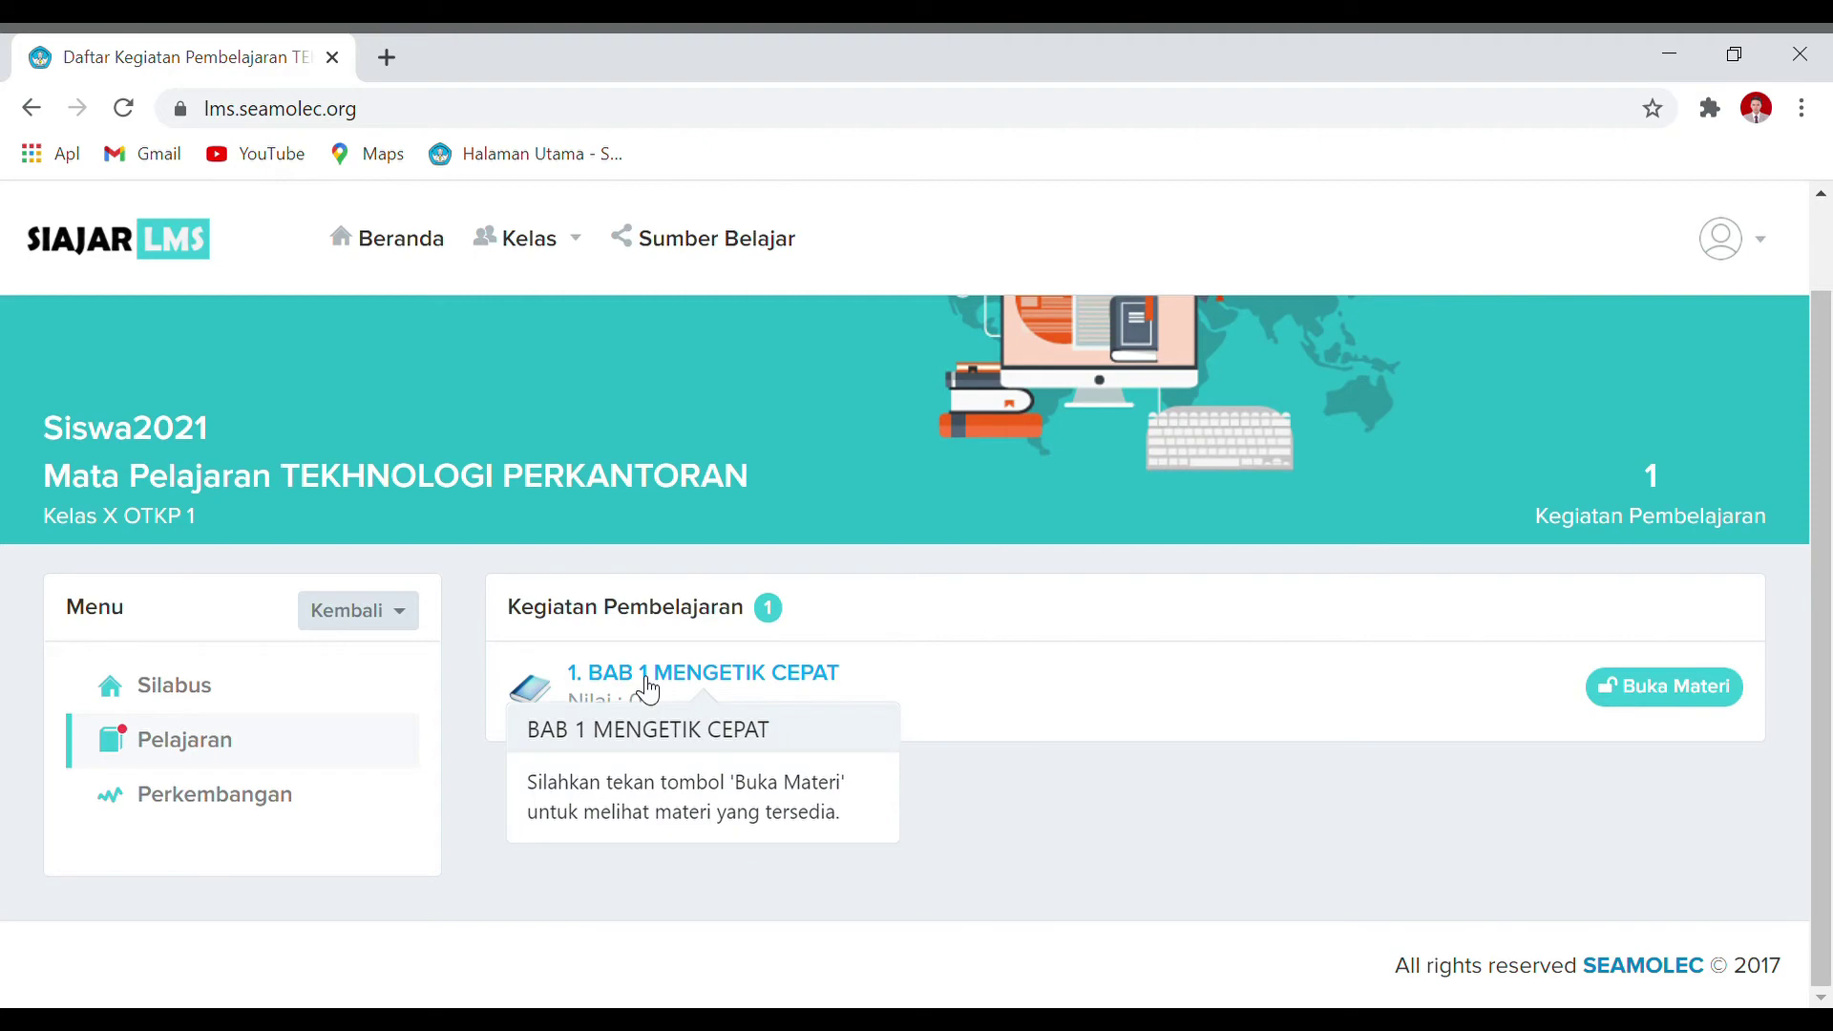
pyautogui.click(1645, 687)
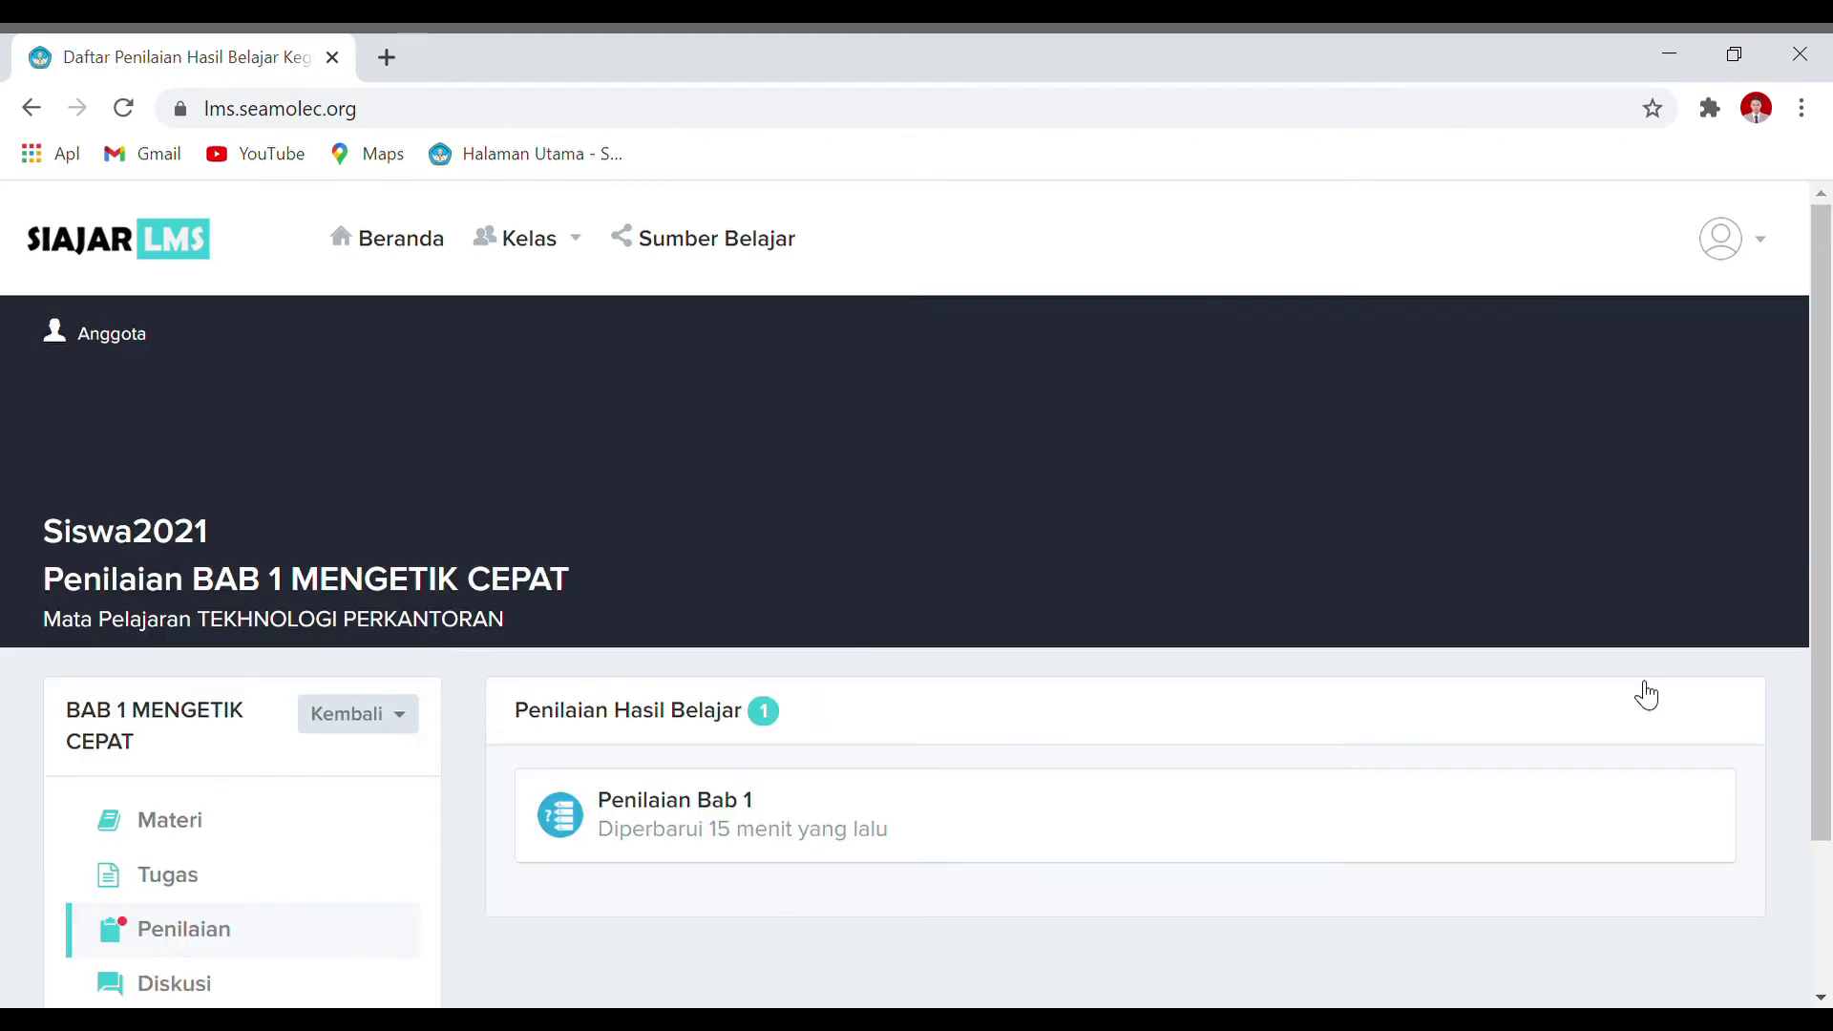
pyautogui.scroll(-2, 1629, 683)
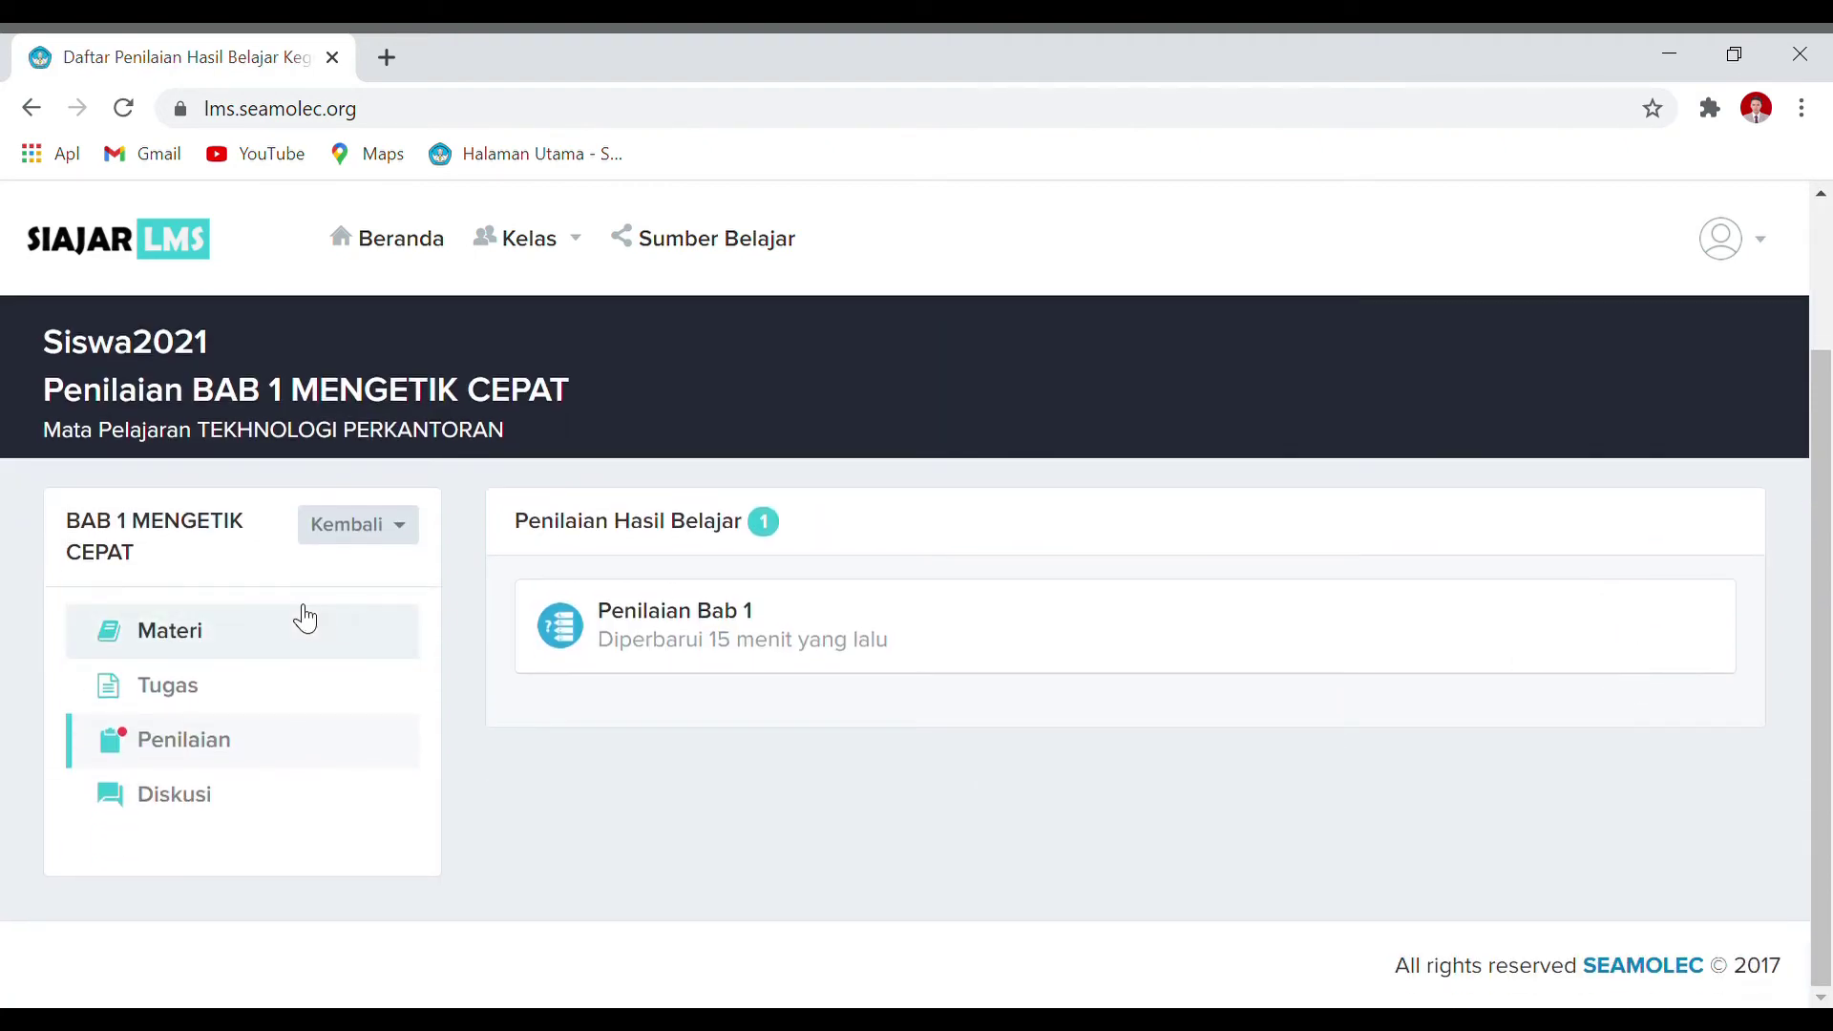
pyautogui.click(280, 638)
pyautogui.scroll(-2, 284, 649)
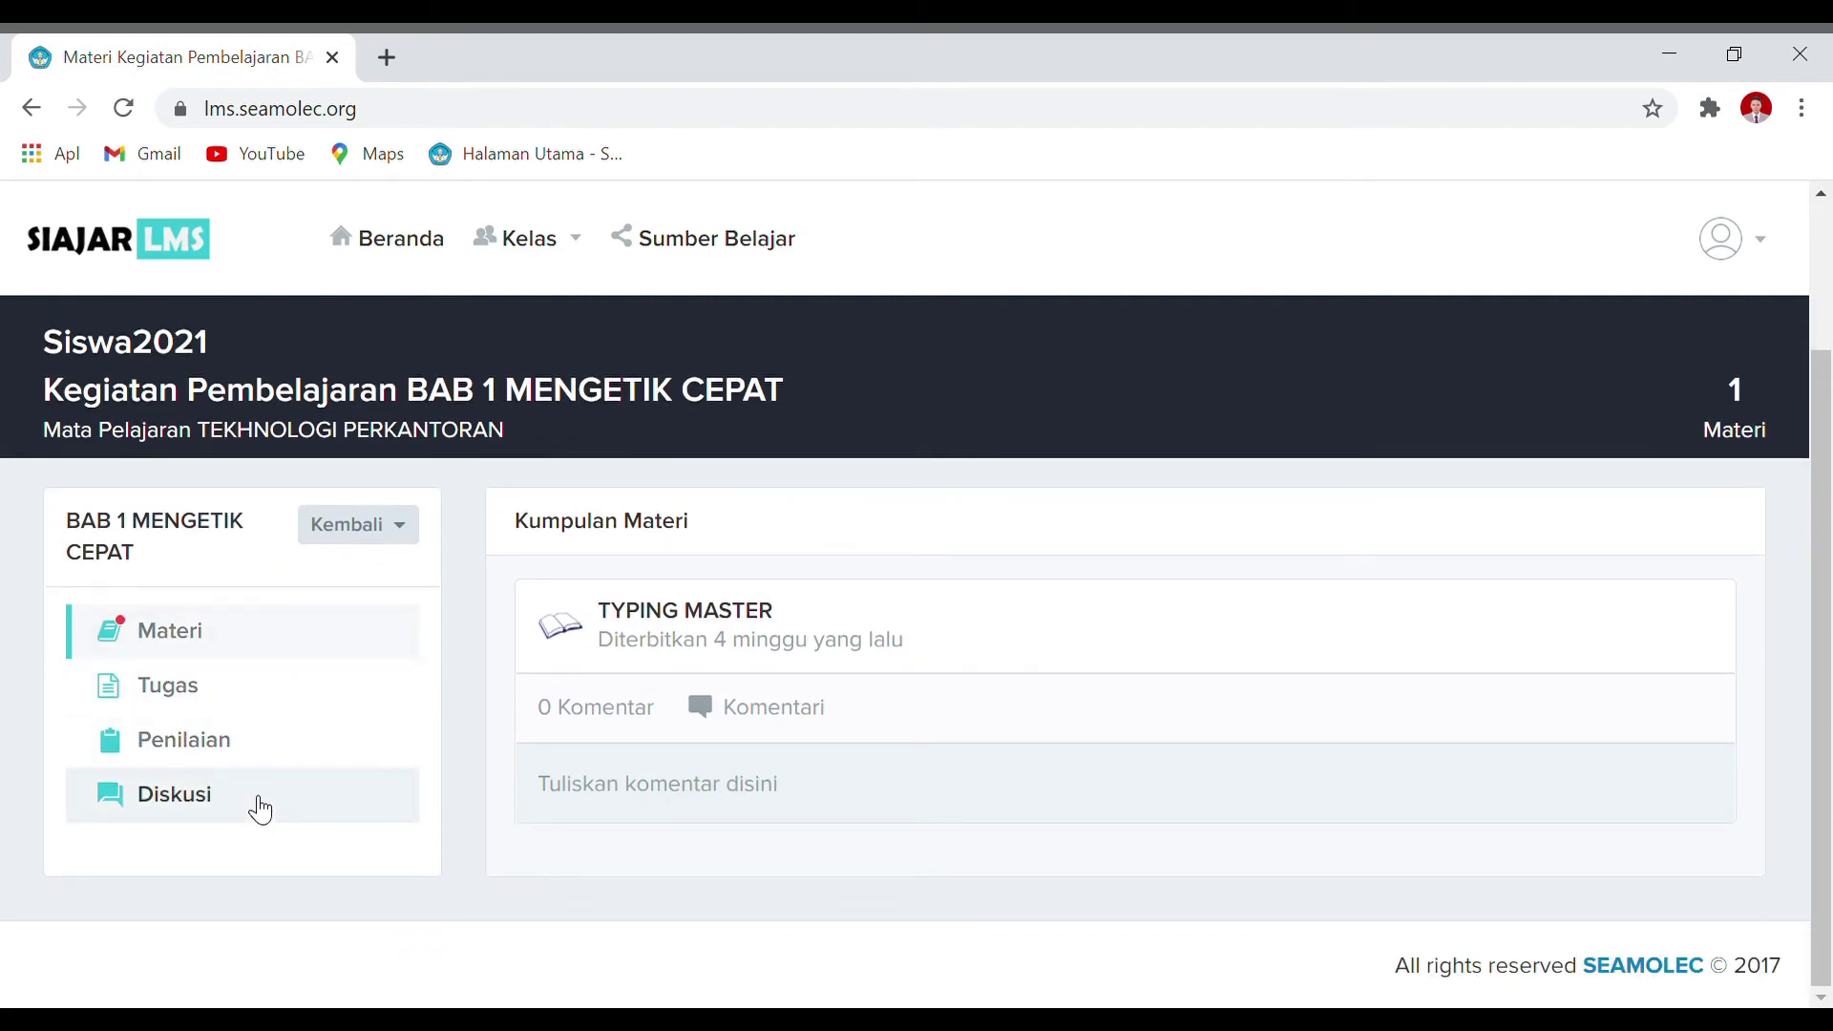
# Step: Reload the materials, expand TYPING MASTER to read HFNFJFJHGKGKJL, and focus its comment box
pyautogui.click(310, 641)
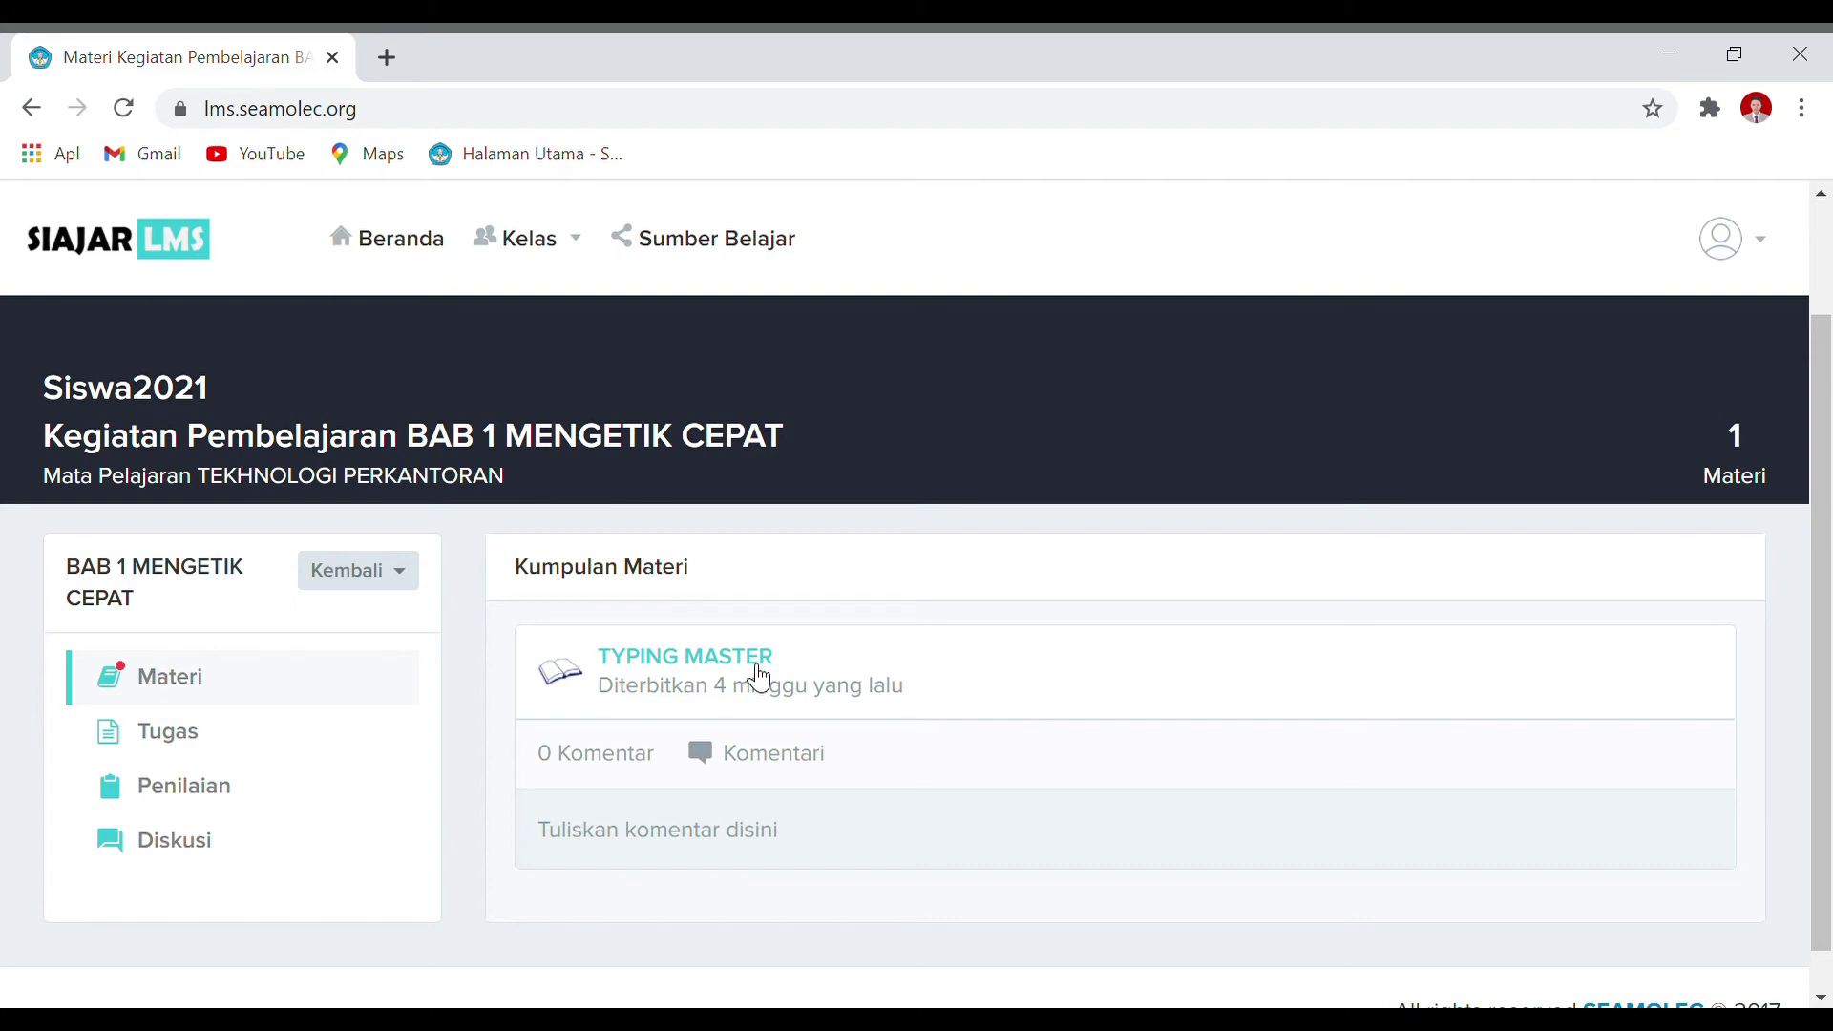
pyautogui.click(759, 678)
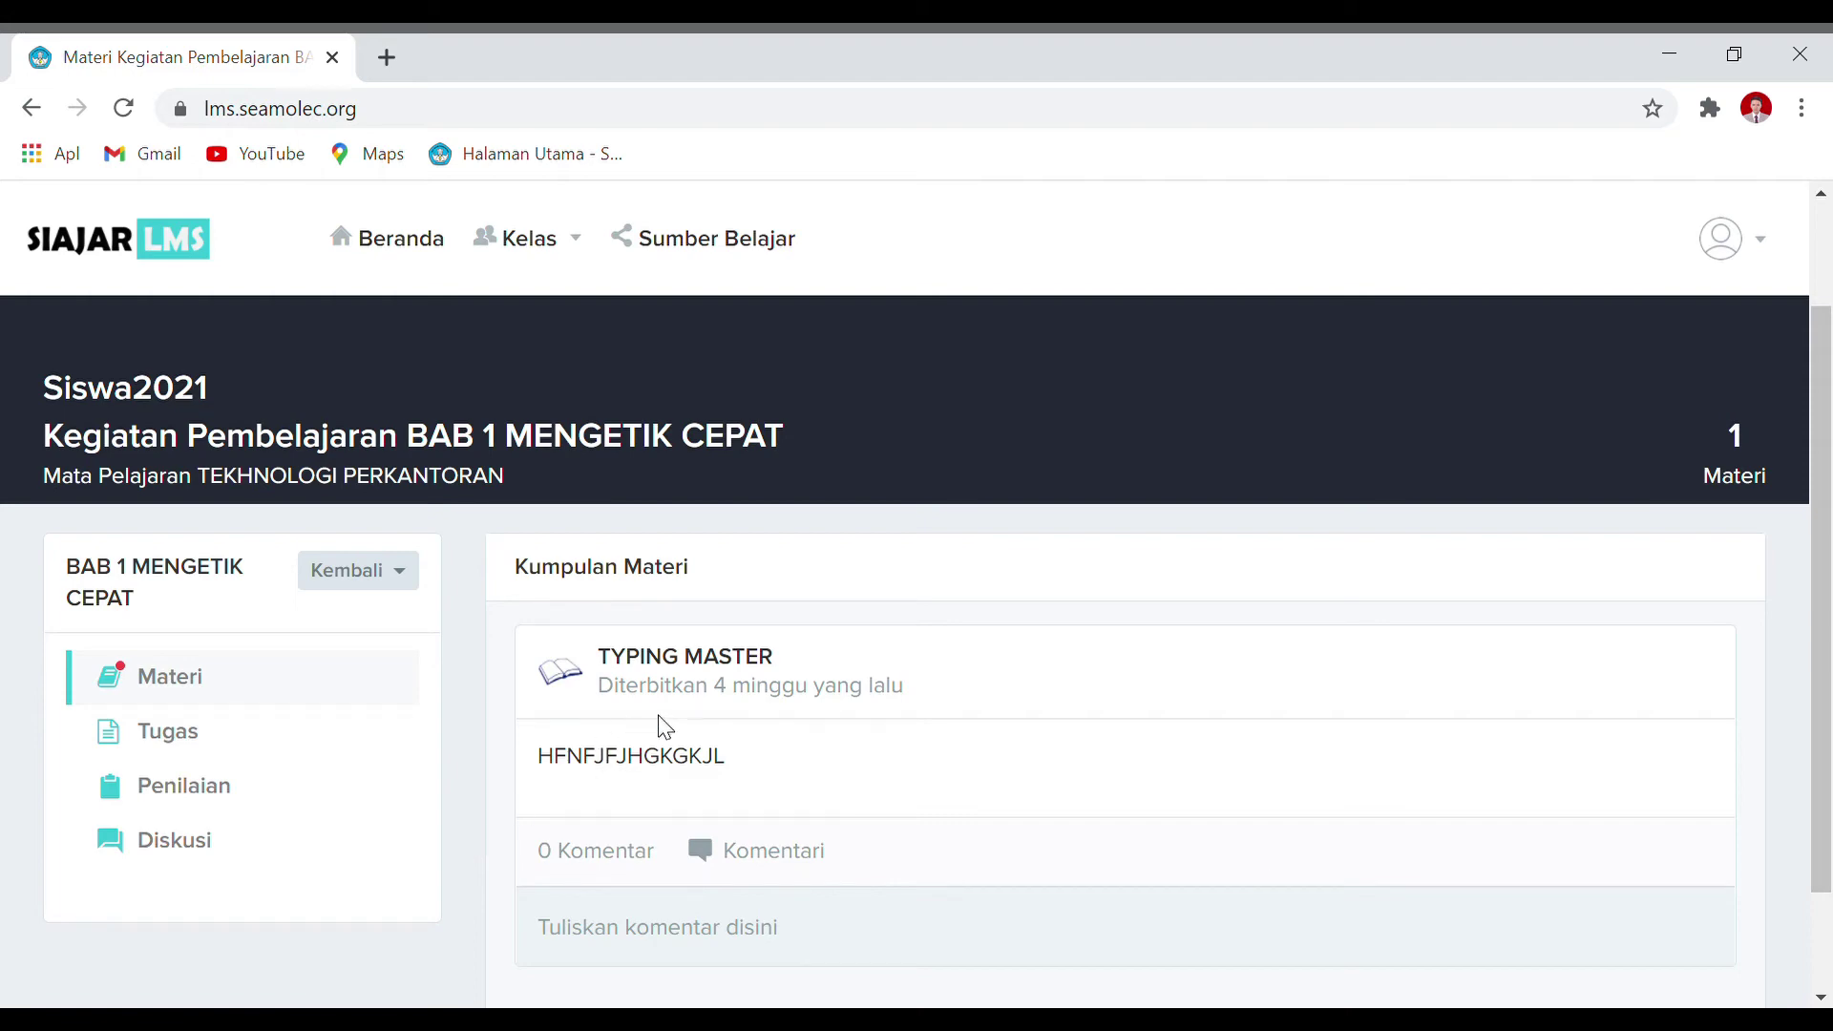
pyautogui.scroll(-2, 668, 731)
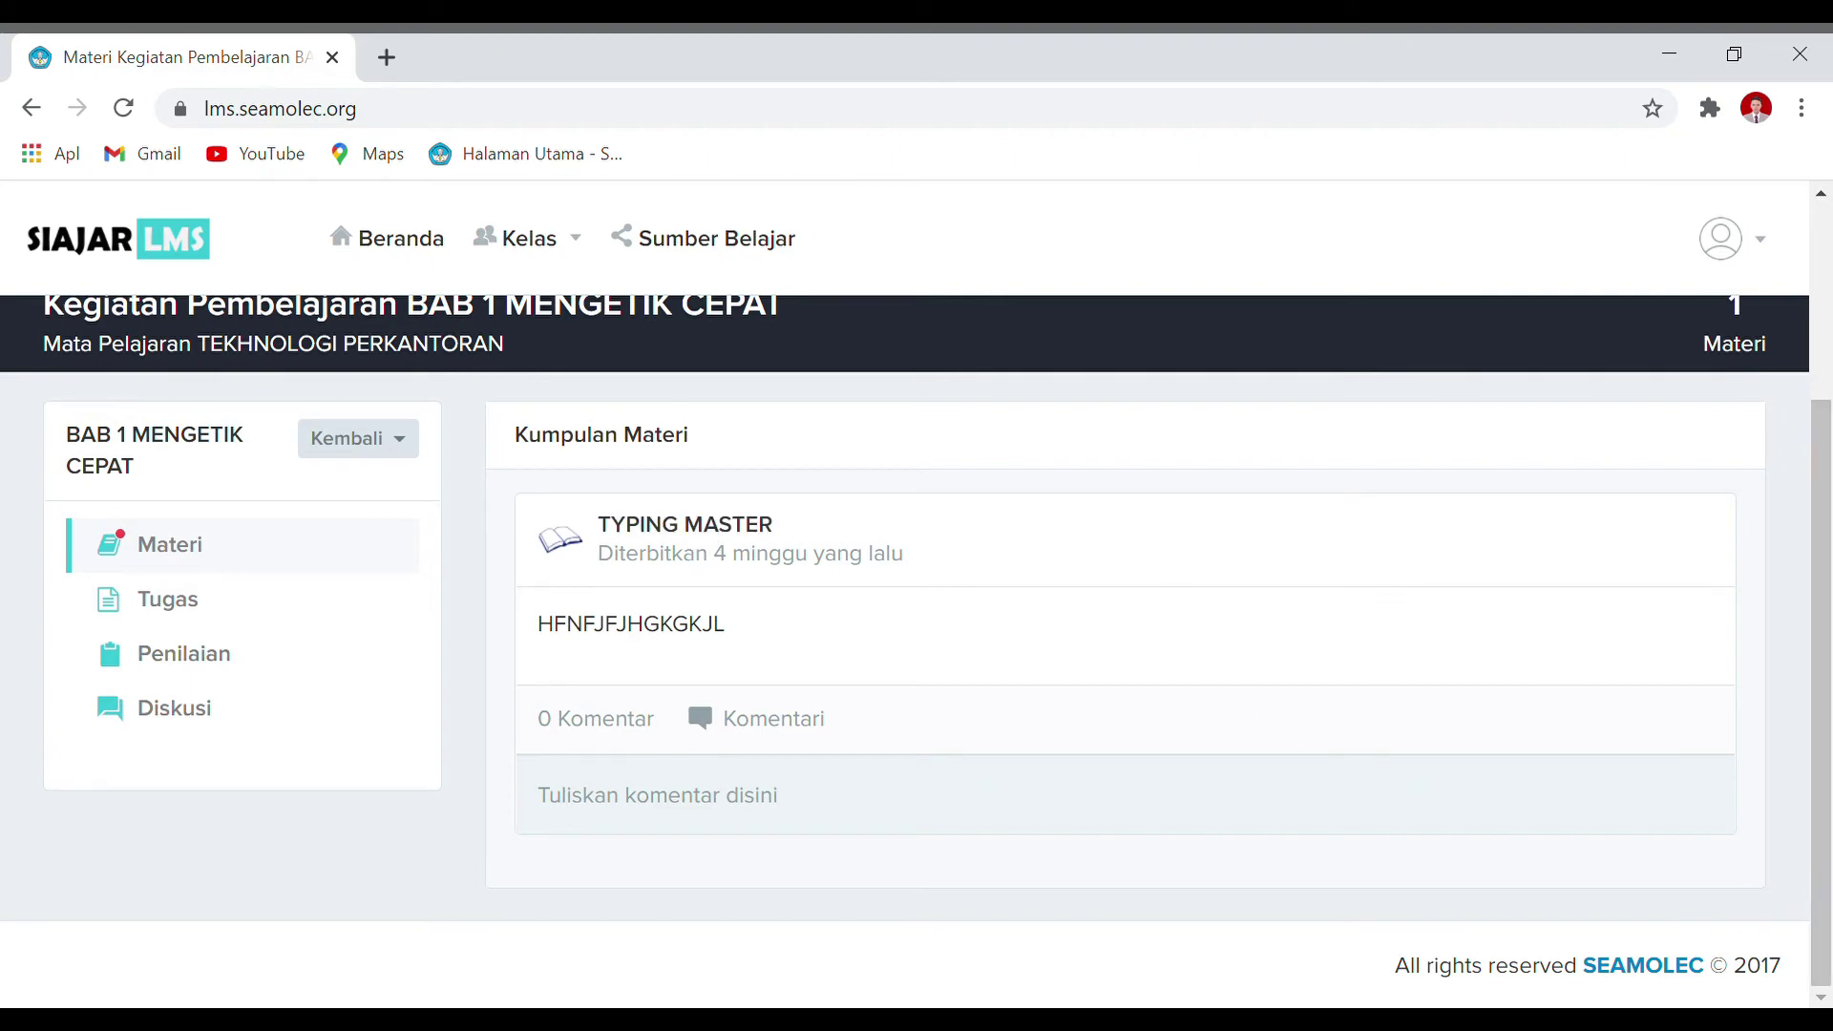
pyautogui.scroll(2, 732, 831)
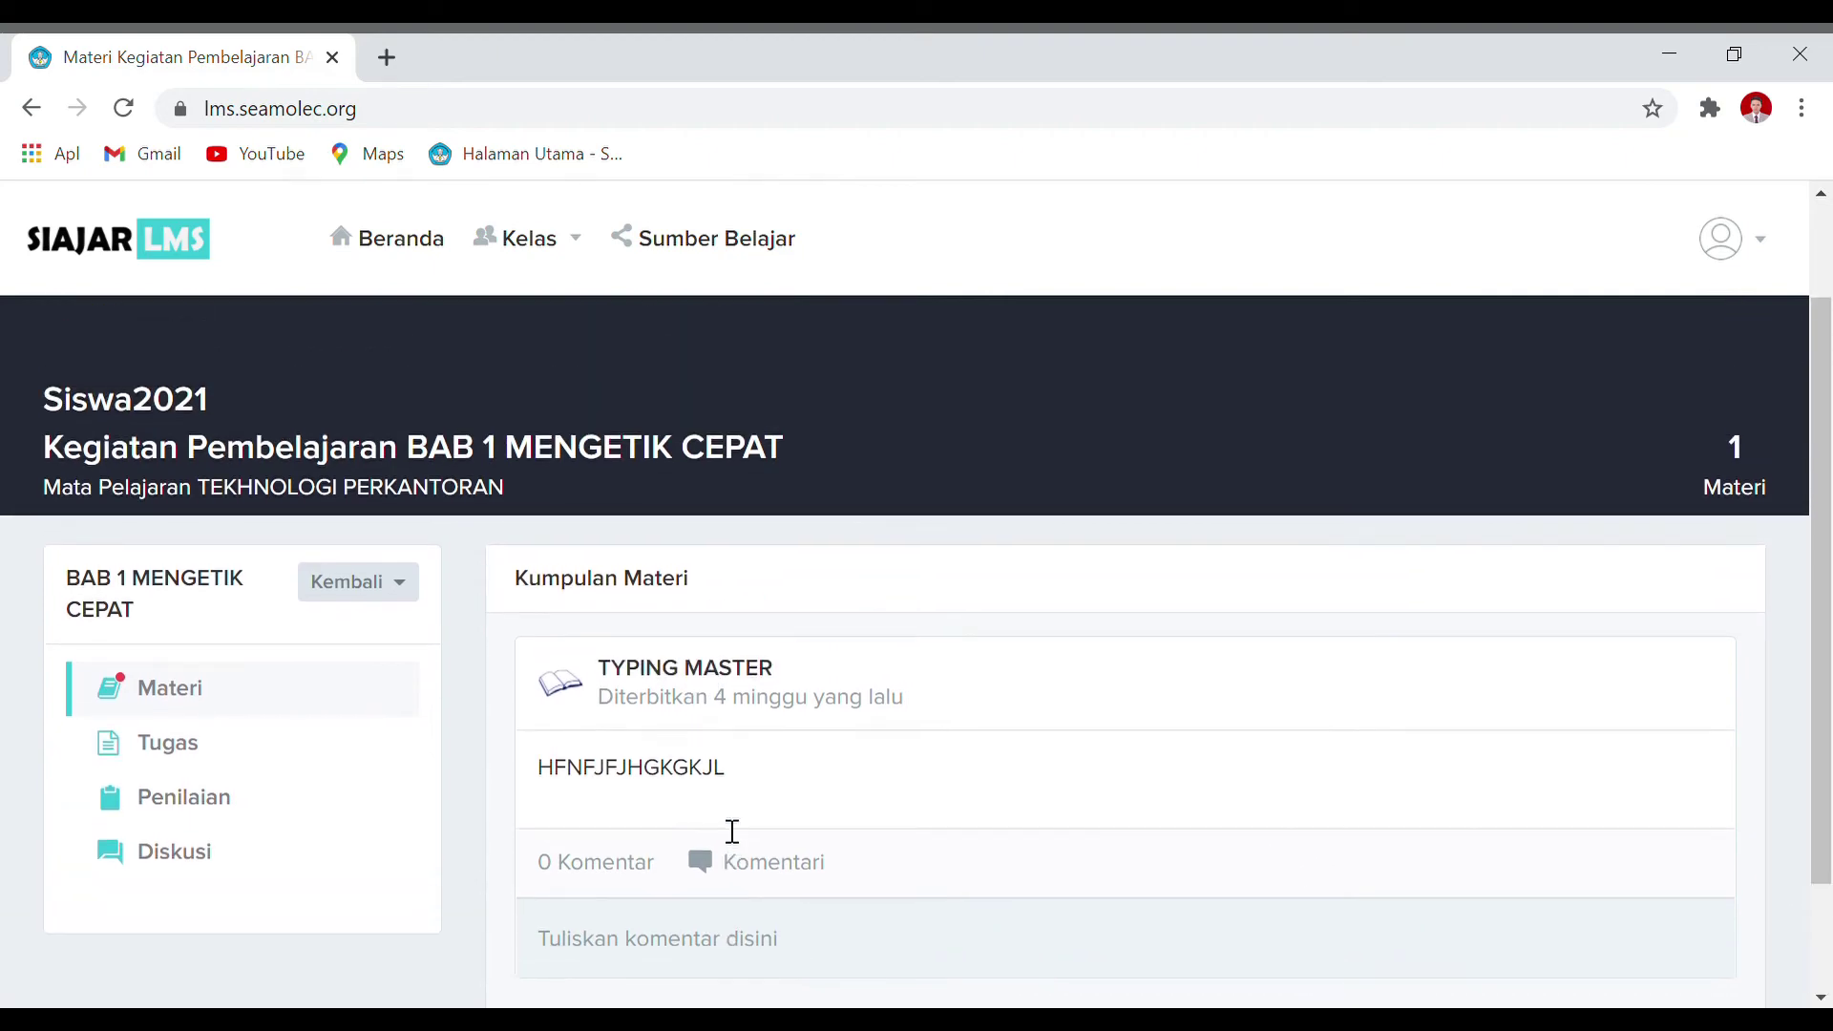
pyautogui.scroll(-2, 577, 495)
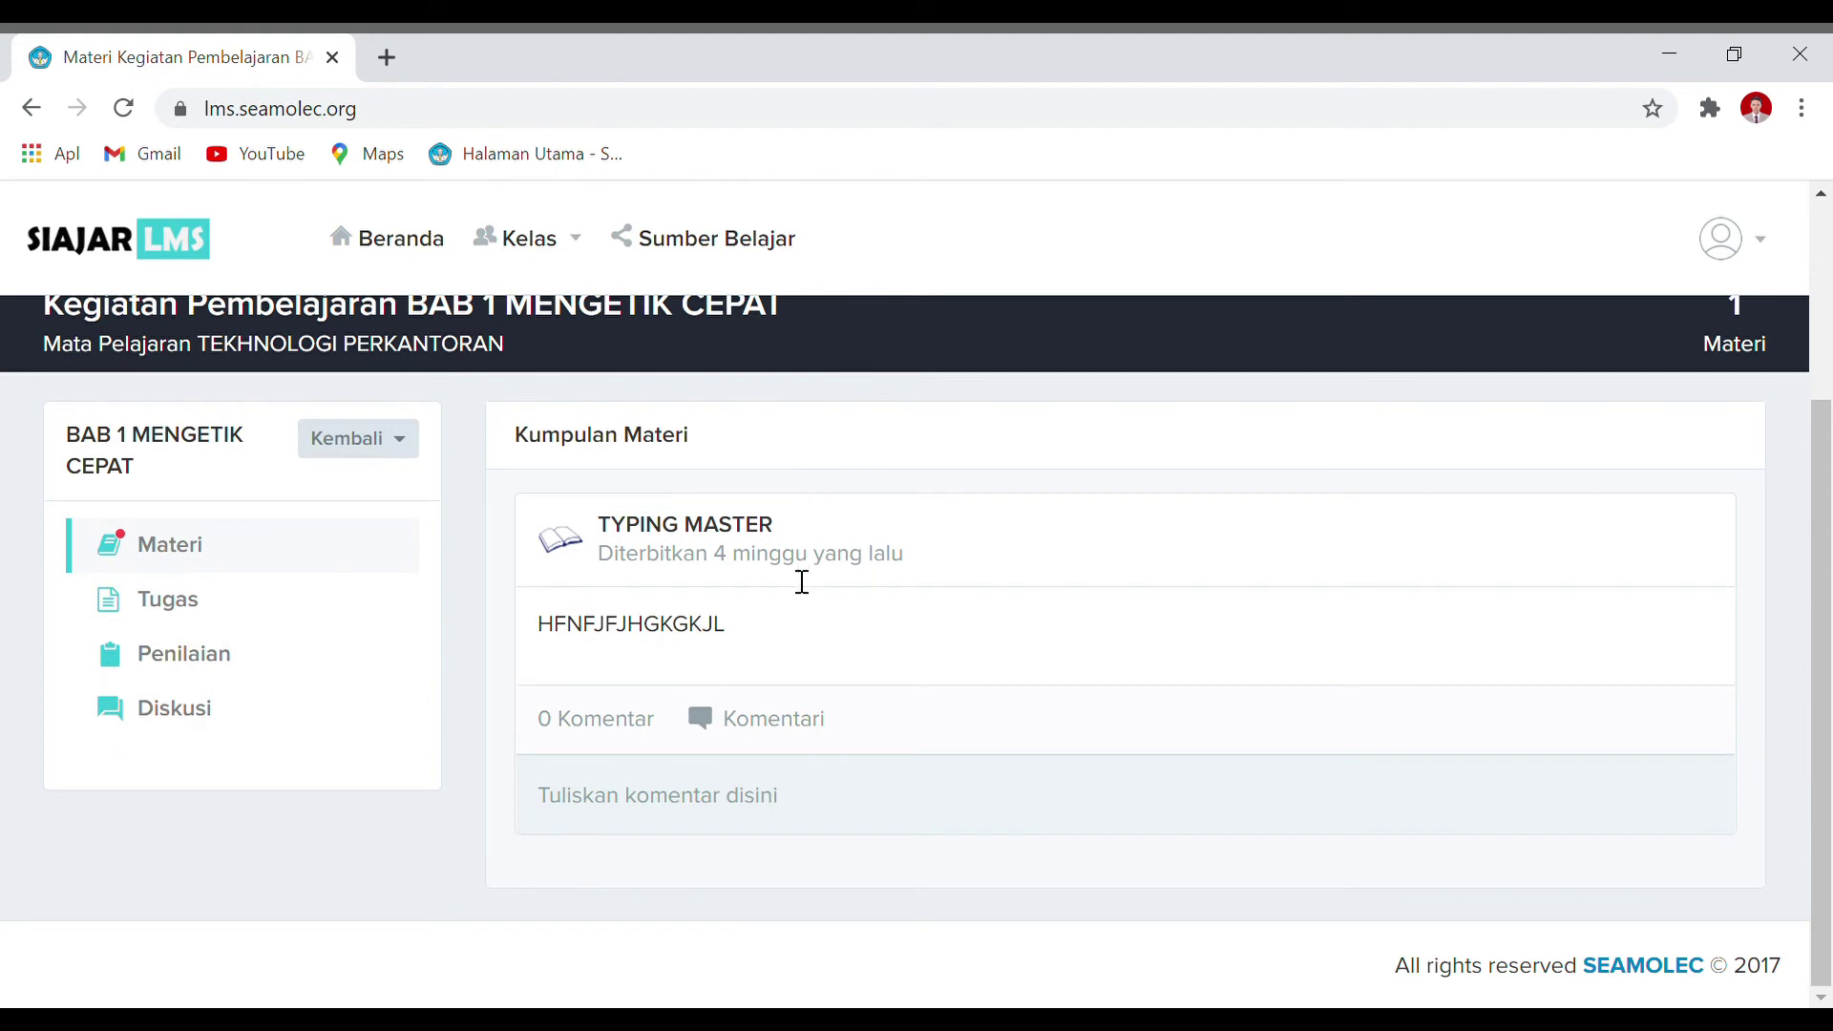
pyautogui.scroll(2, 812, 578)
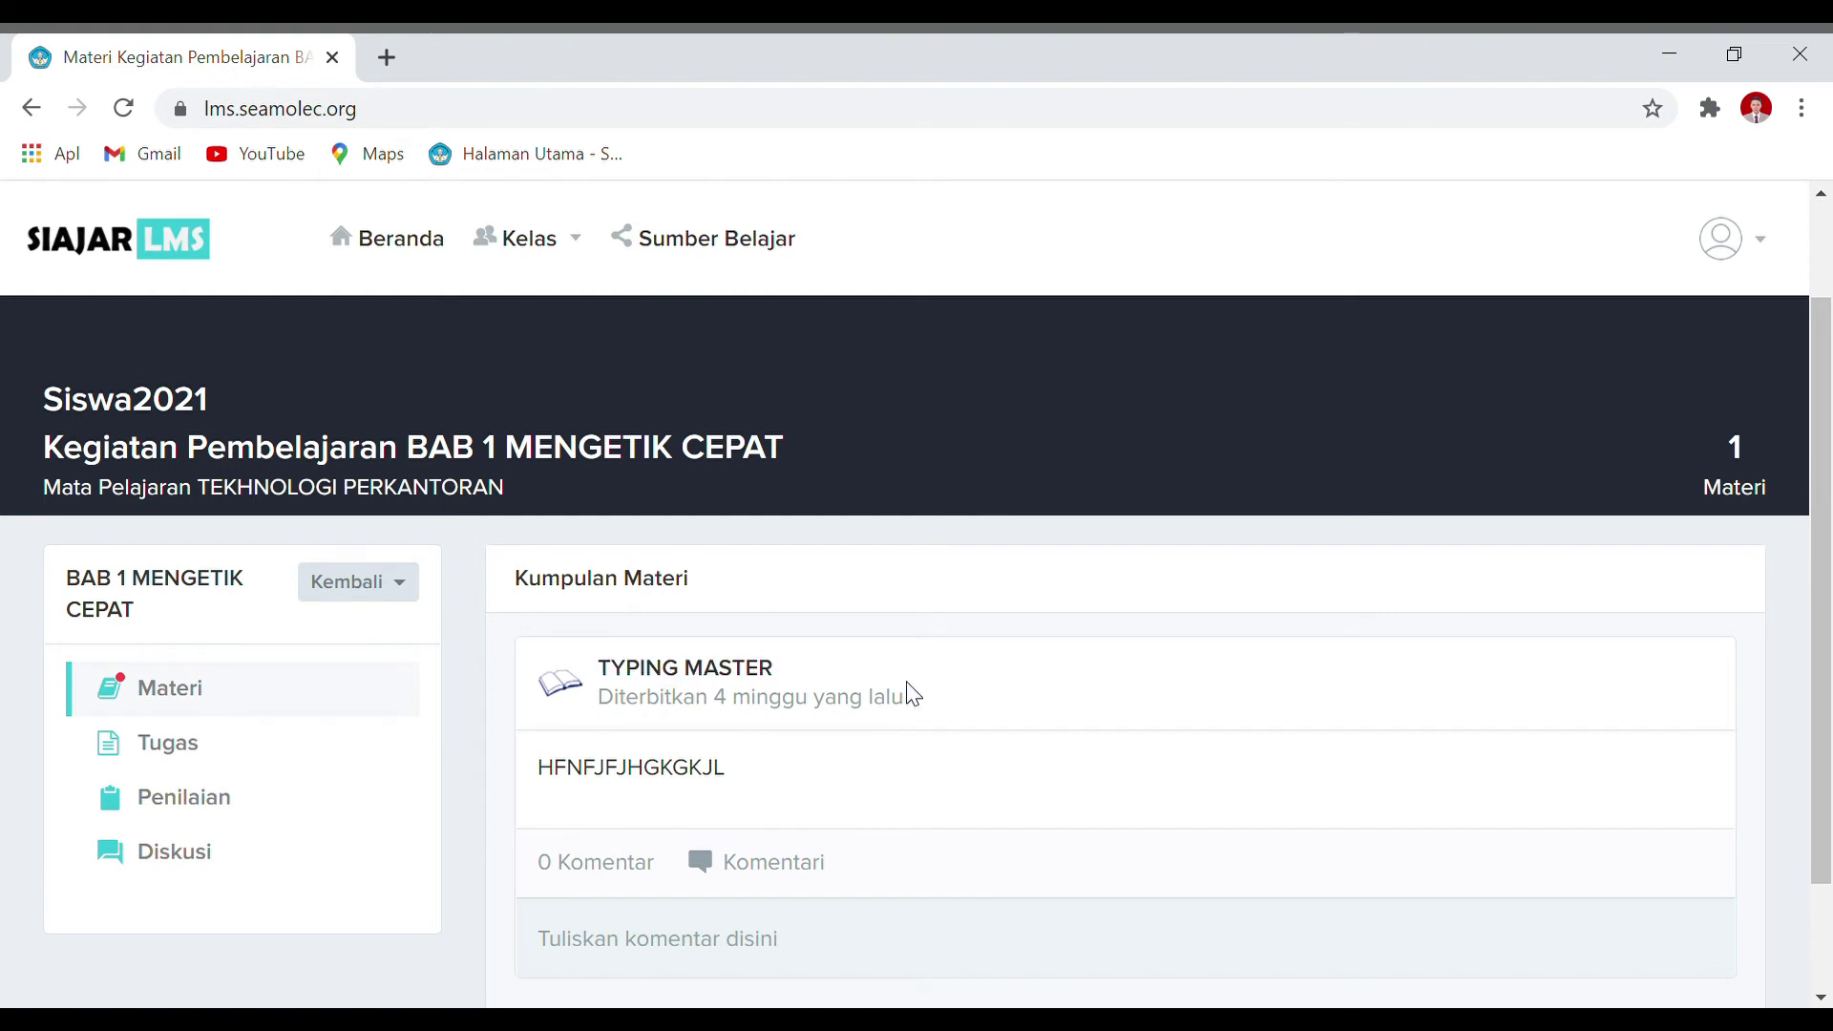
pyautogui.scroll(-2, 630, 840)
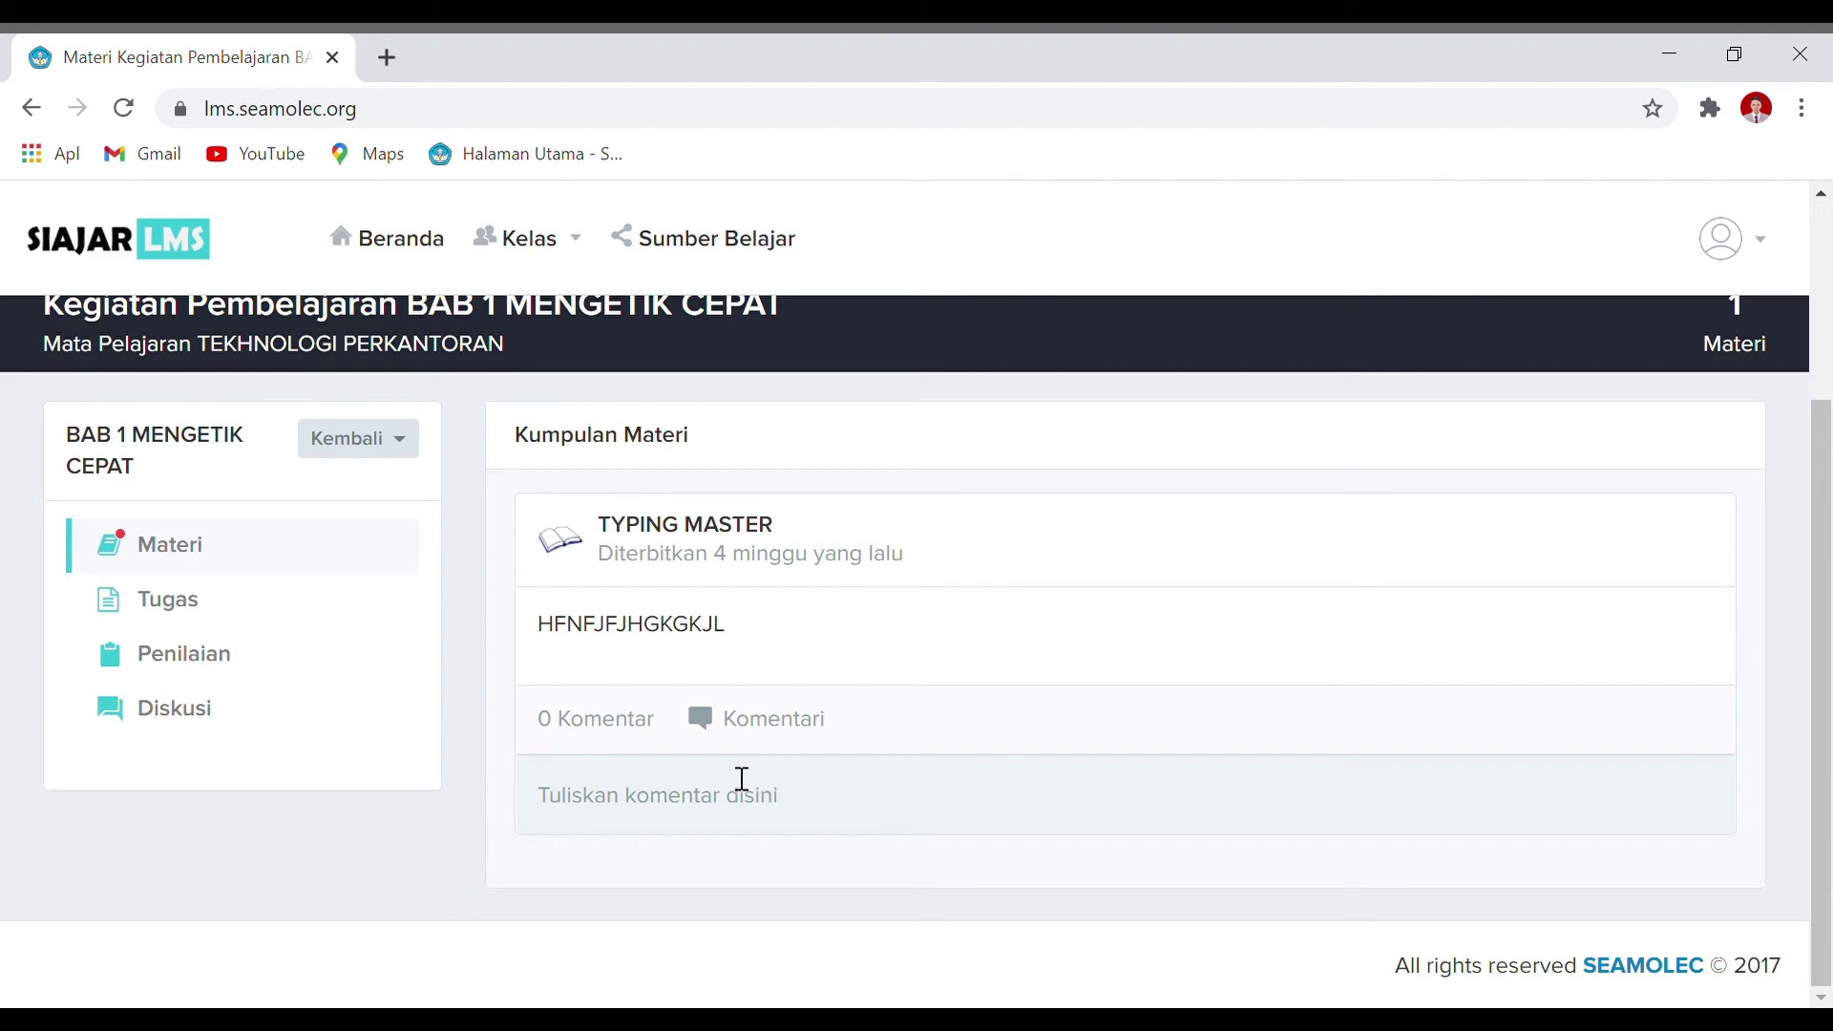
pyautogui.click(803, 732)
# Step: Post the comment 'terimakasih pa/bu' under TYPING MASTER
pyautogui.write('ter')
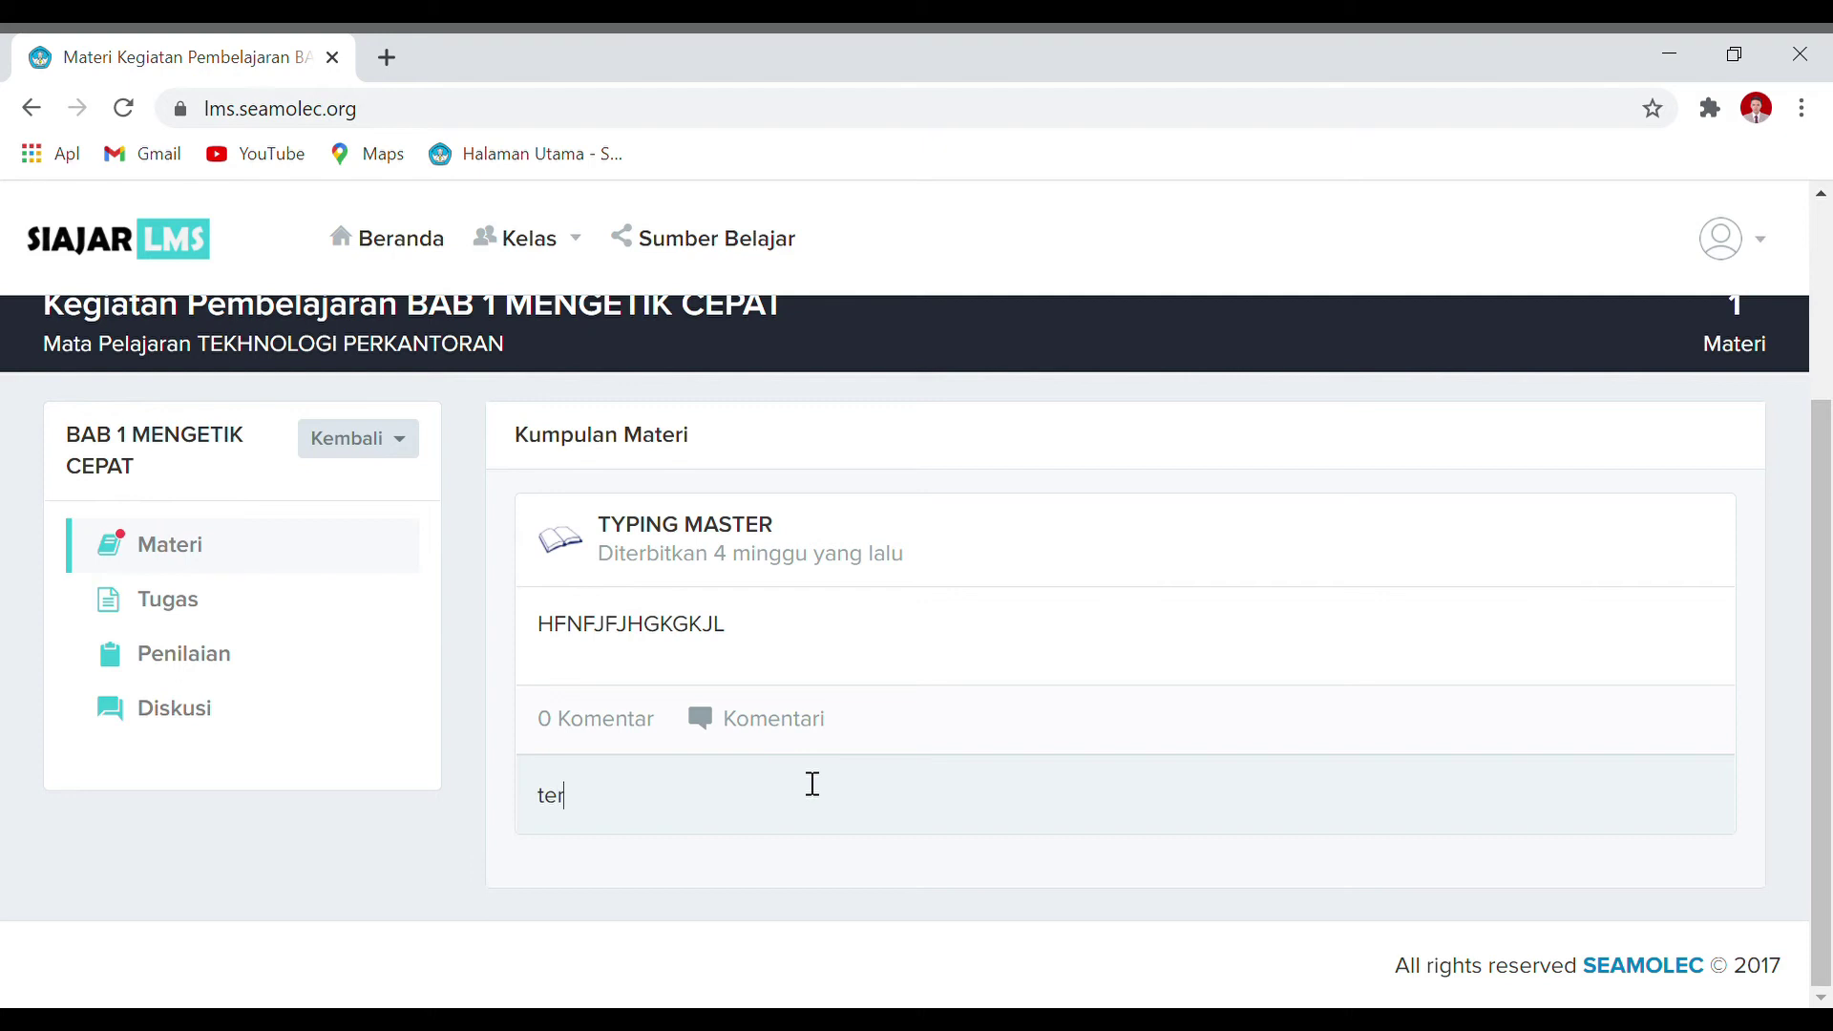
pyautogui.write('imakasih pa')
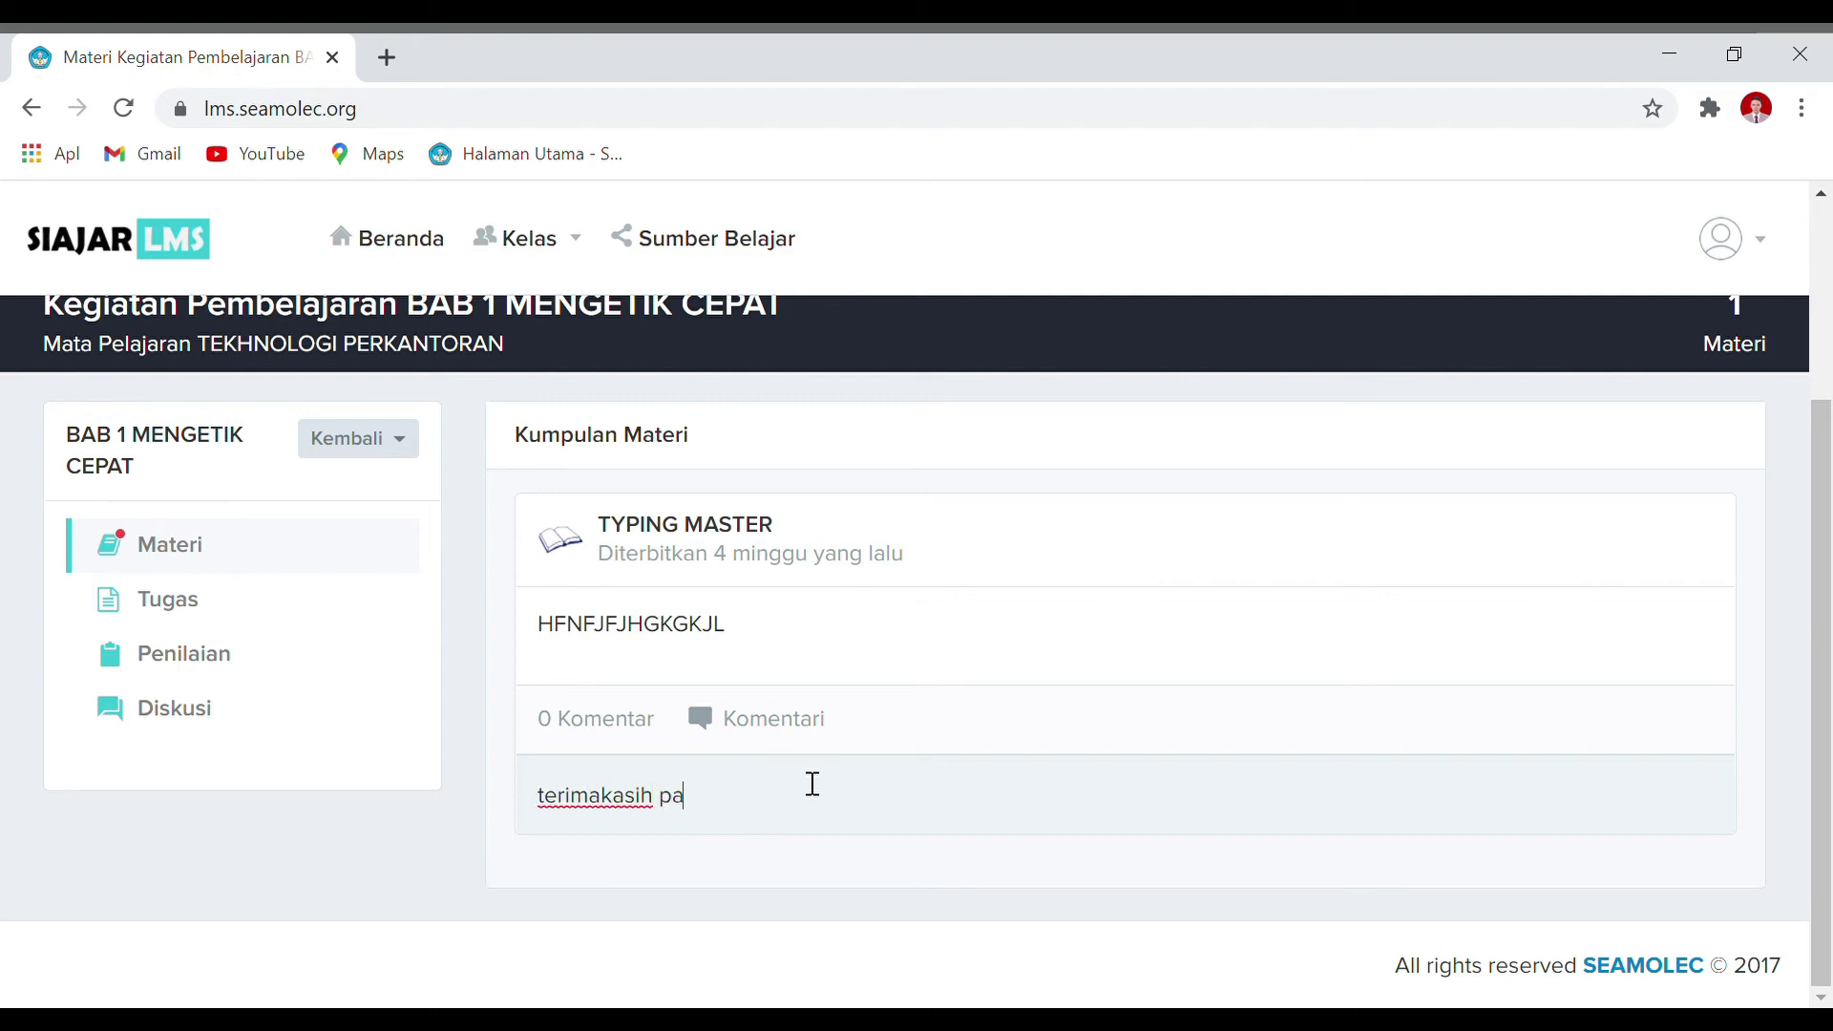
pyautogui.write('/bu')
pyautogui.press('Return')
pyautogui.scroll(1, 813, 784)
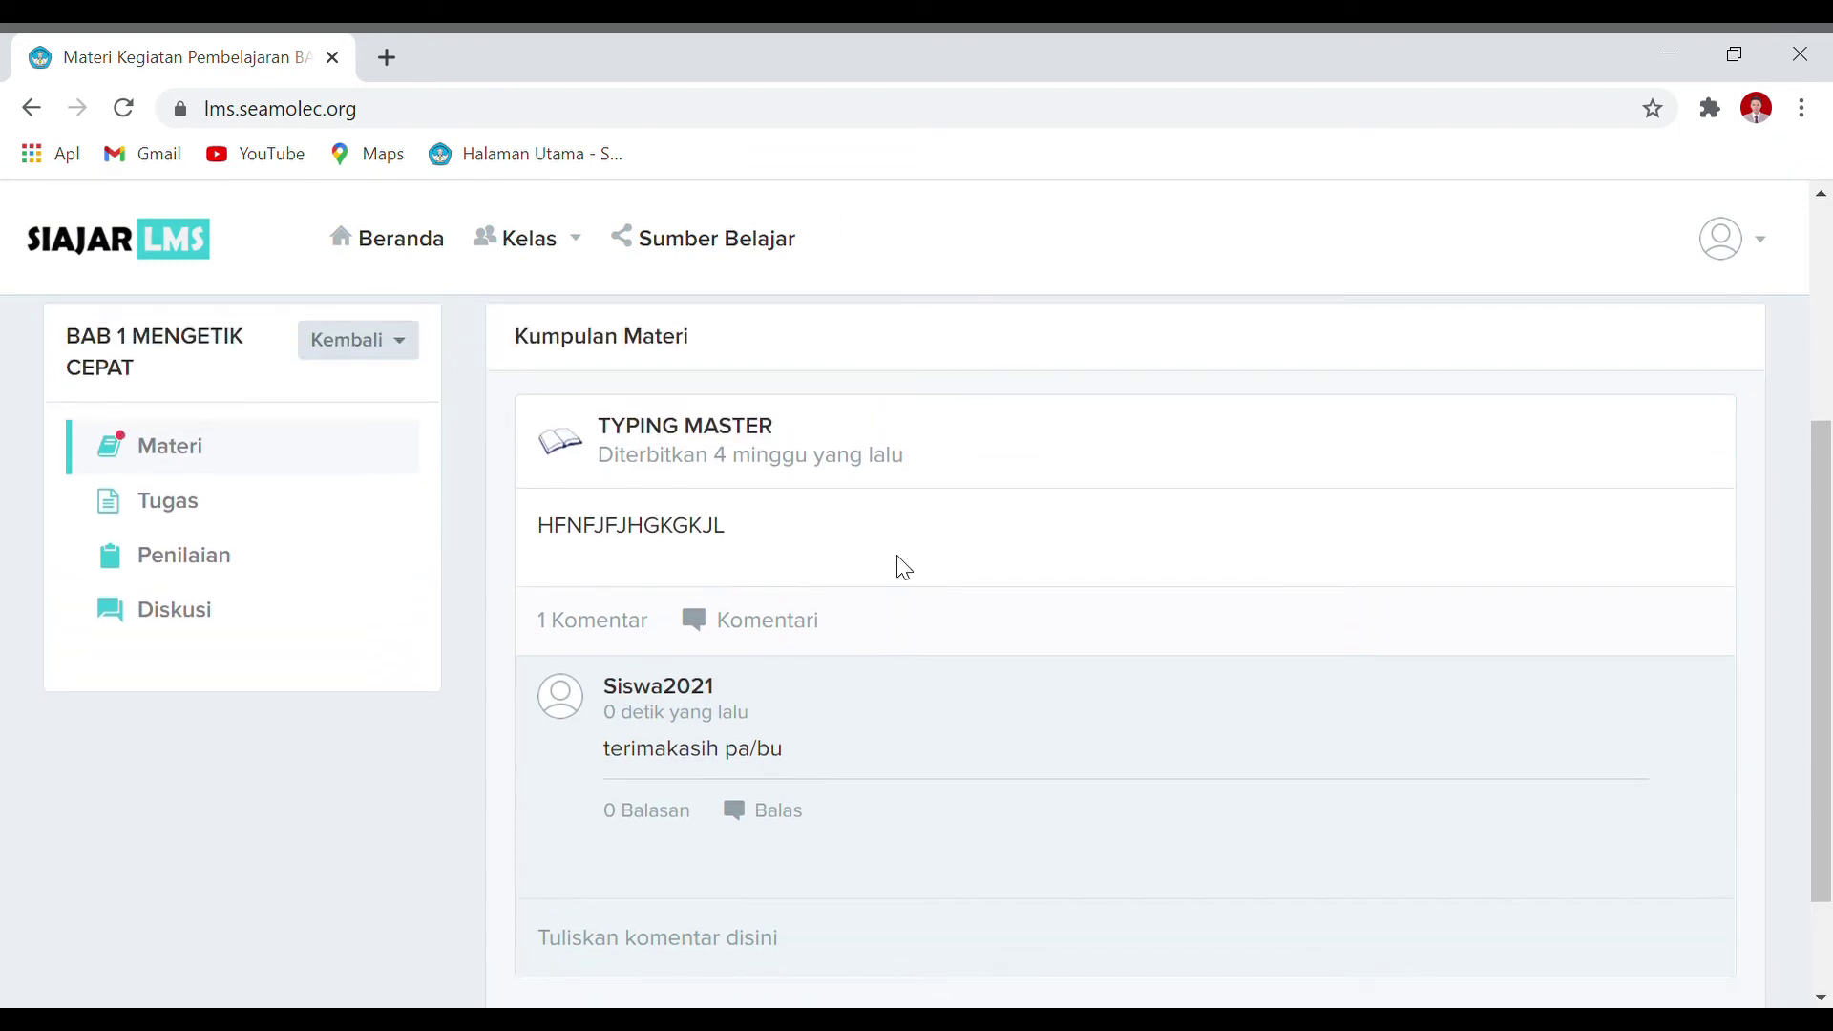
pyautogui.click(777, 818)
# Step: Draft a question asking for more detail on 10-finger typing, then delete it
pyautogui.click(749, 626)
pyautogui.scroll(-2, 754, 869)
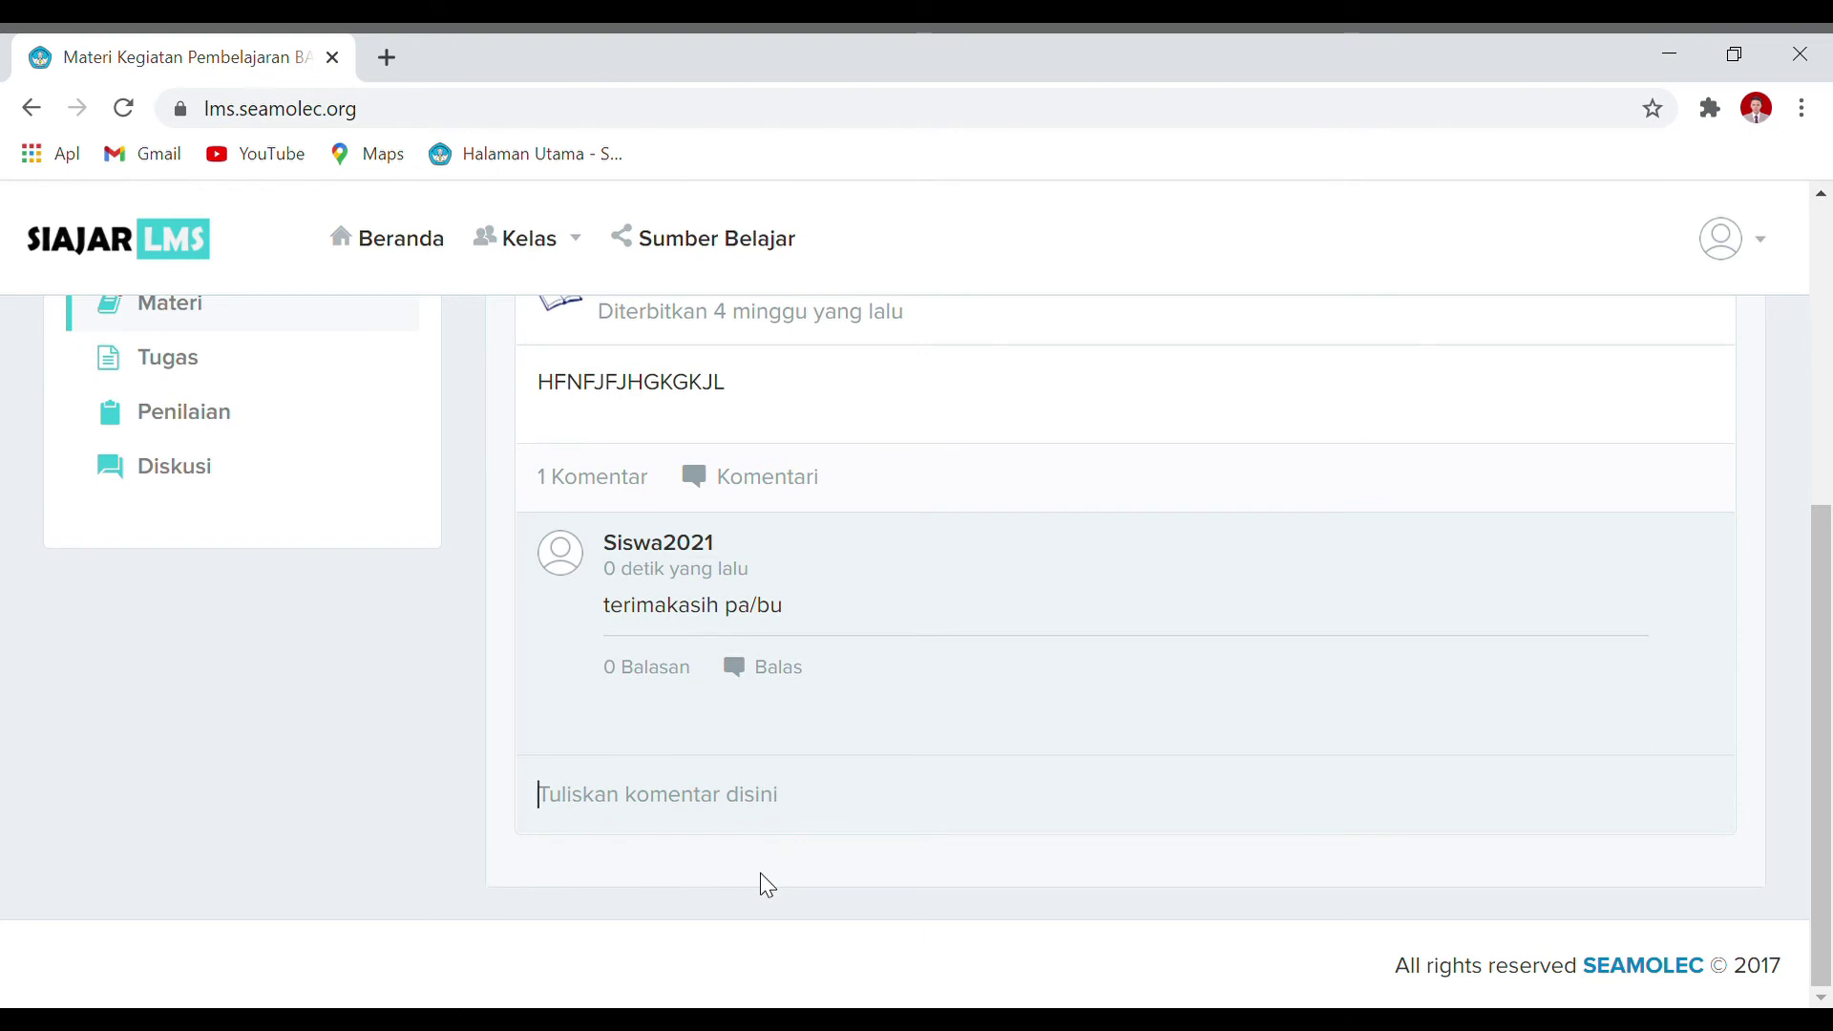
pyautogui.write('pa,')
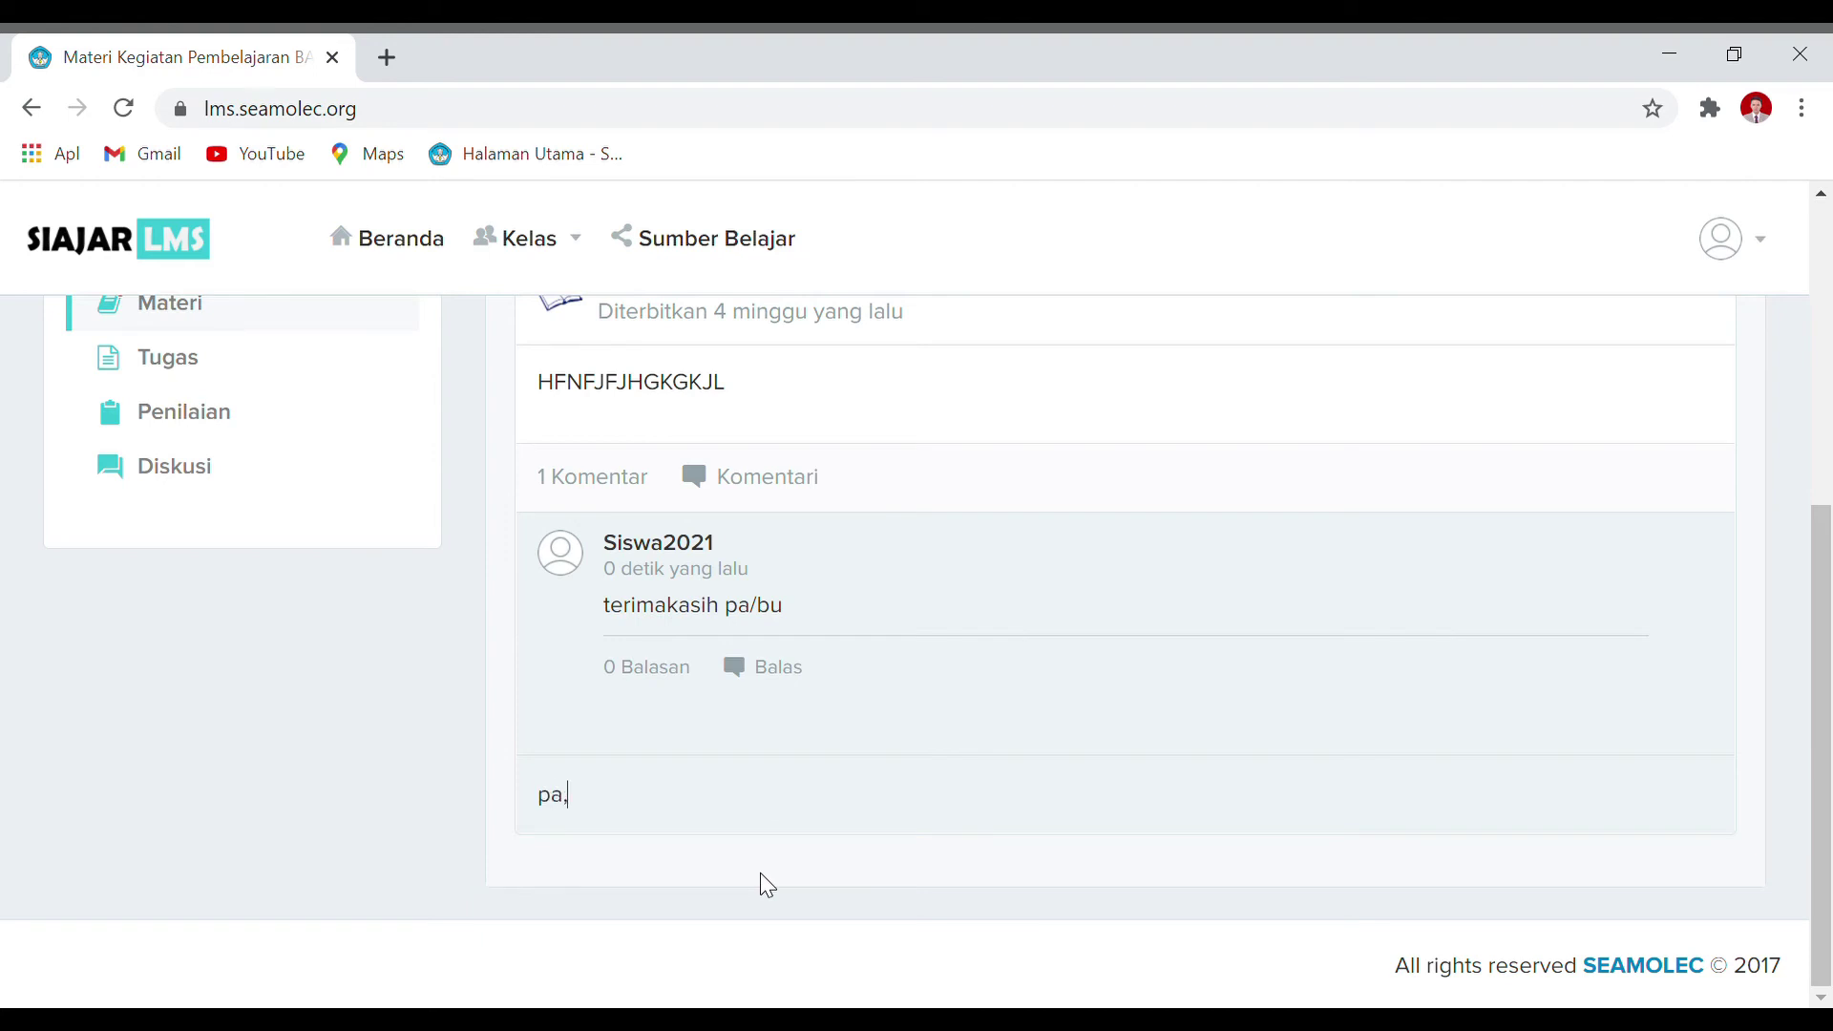
pyautogui.write(' bisakah dijelaskan terka')
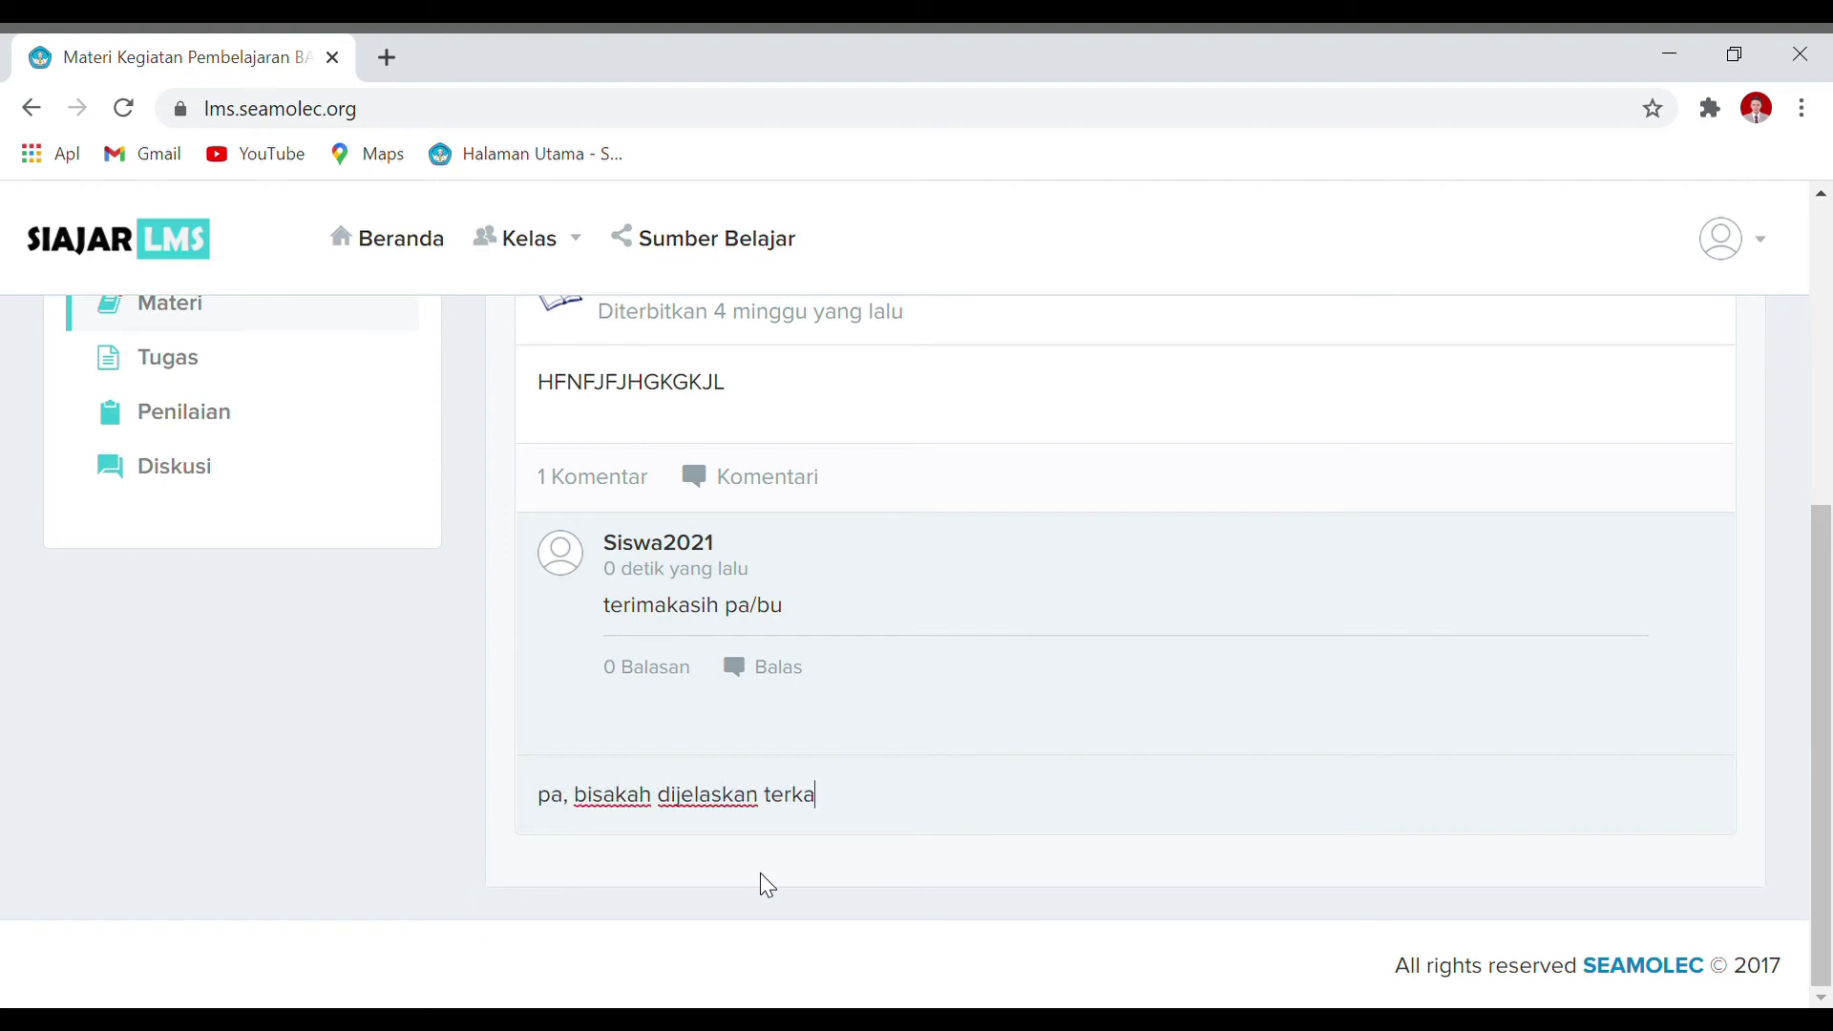
pyautogui.write('it dengan mate')
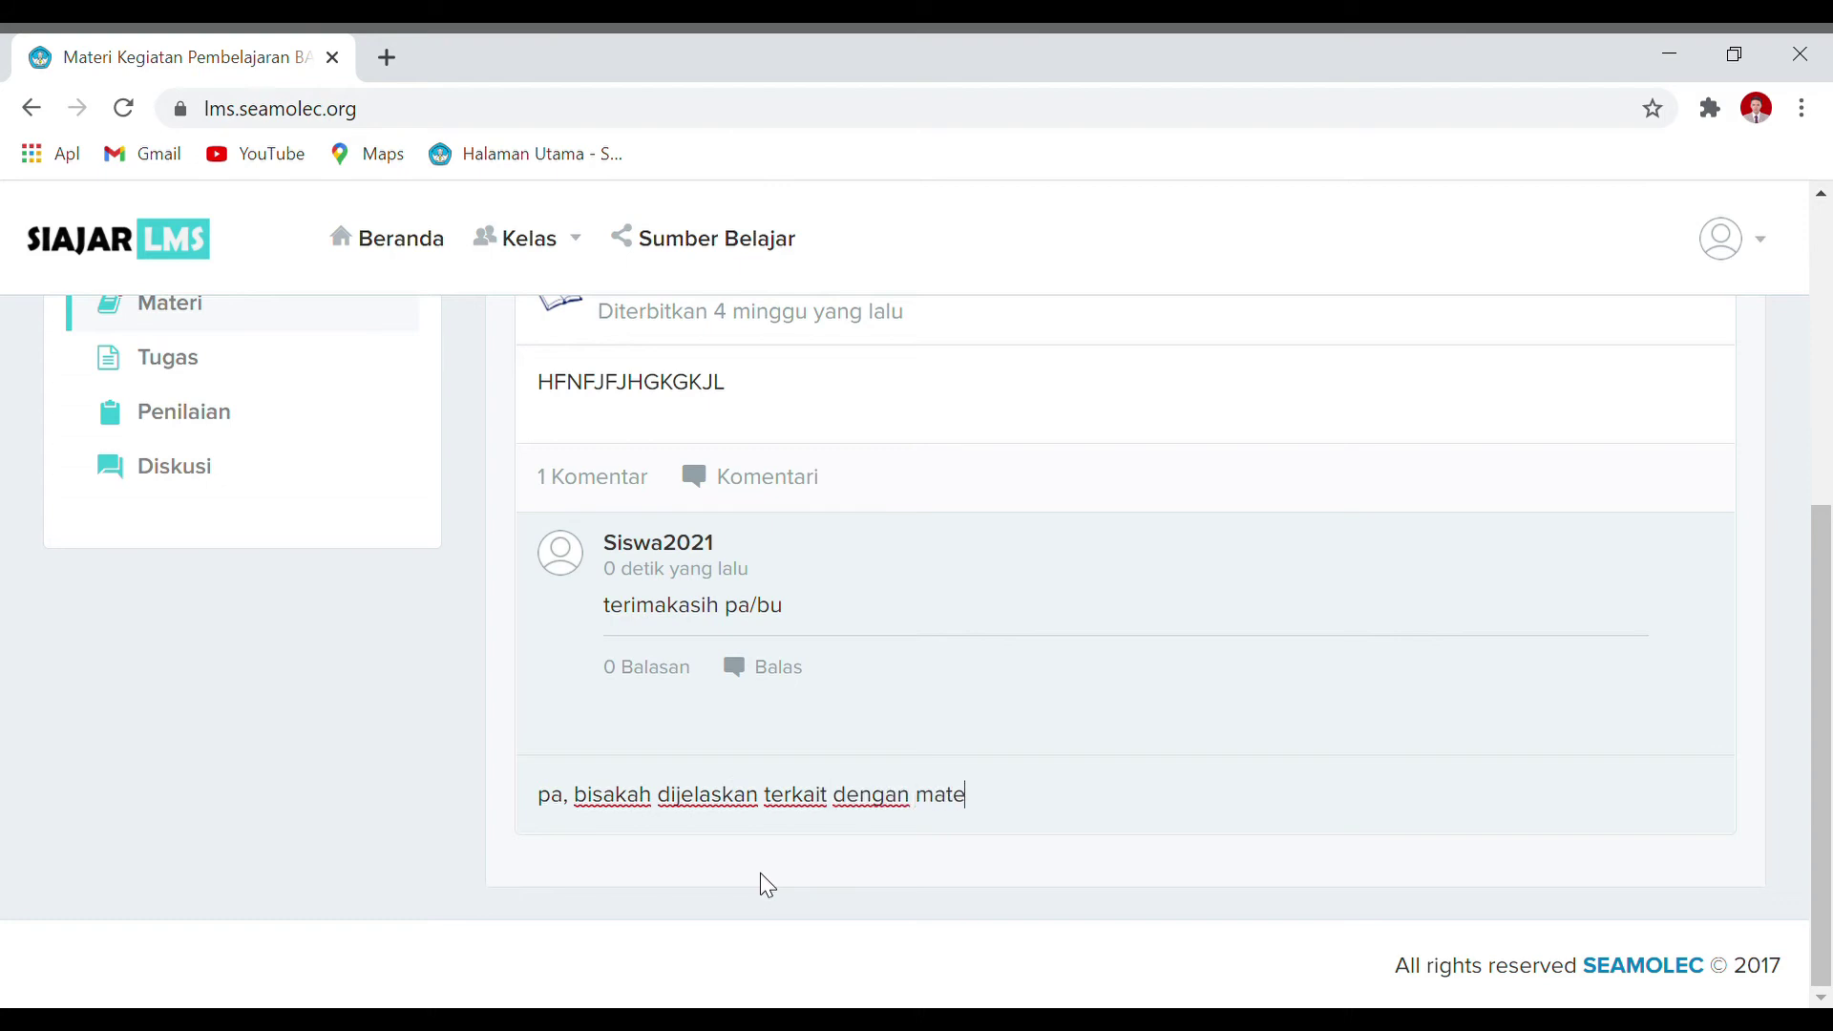
pyautogui.write('ri 10')
pyautogui.press('BackSpace')
pyautogui.press('BackSpace')
pyautogui.write('mengetik 10 jar')
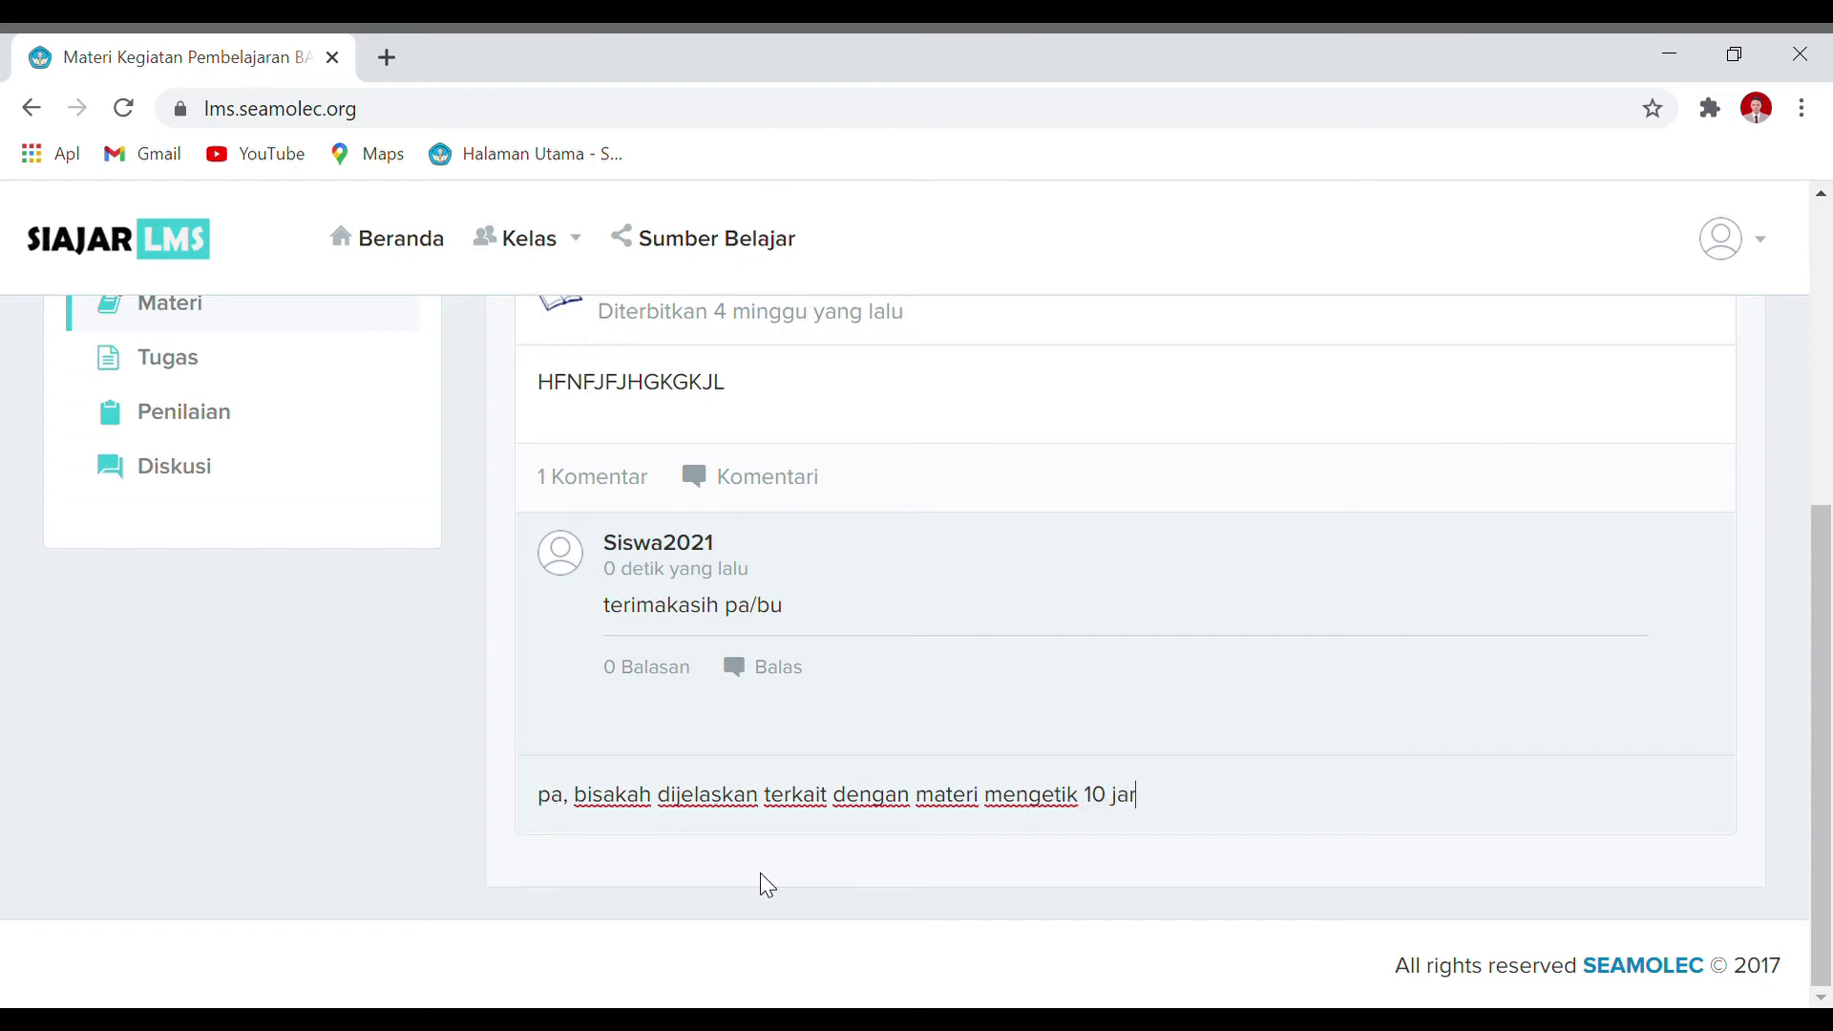
pyautogui.write('i da')
pyautogui.press('BackSpace')
pyautogui.press('BackSpace')
pyautogui.write('lebih detail')
pyautogui.moveTo(1305, 819); pyautogui.dragTo(63, 793)
pyautogui.press('BackSpace')
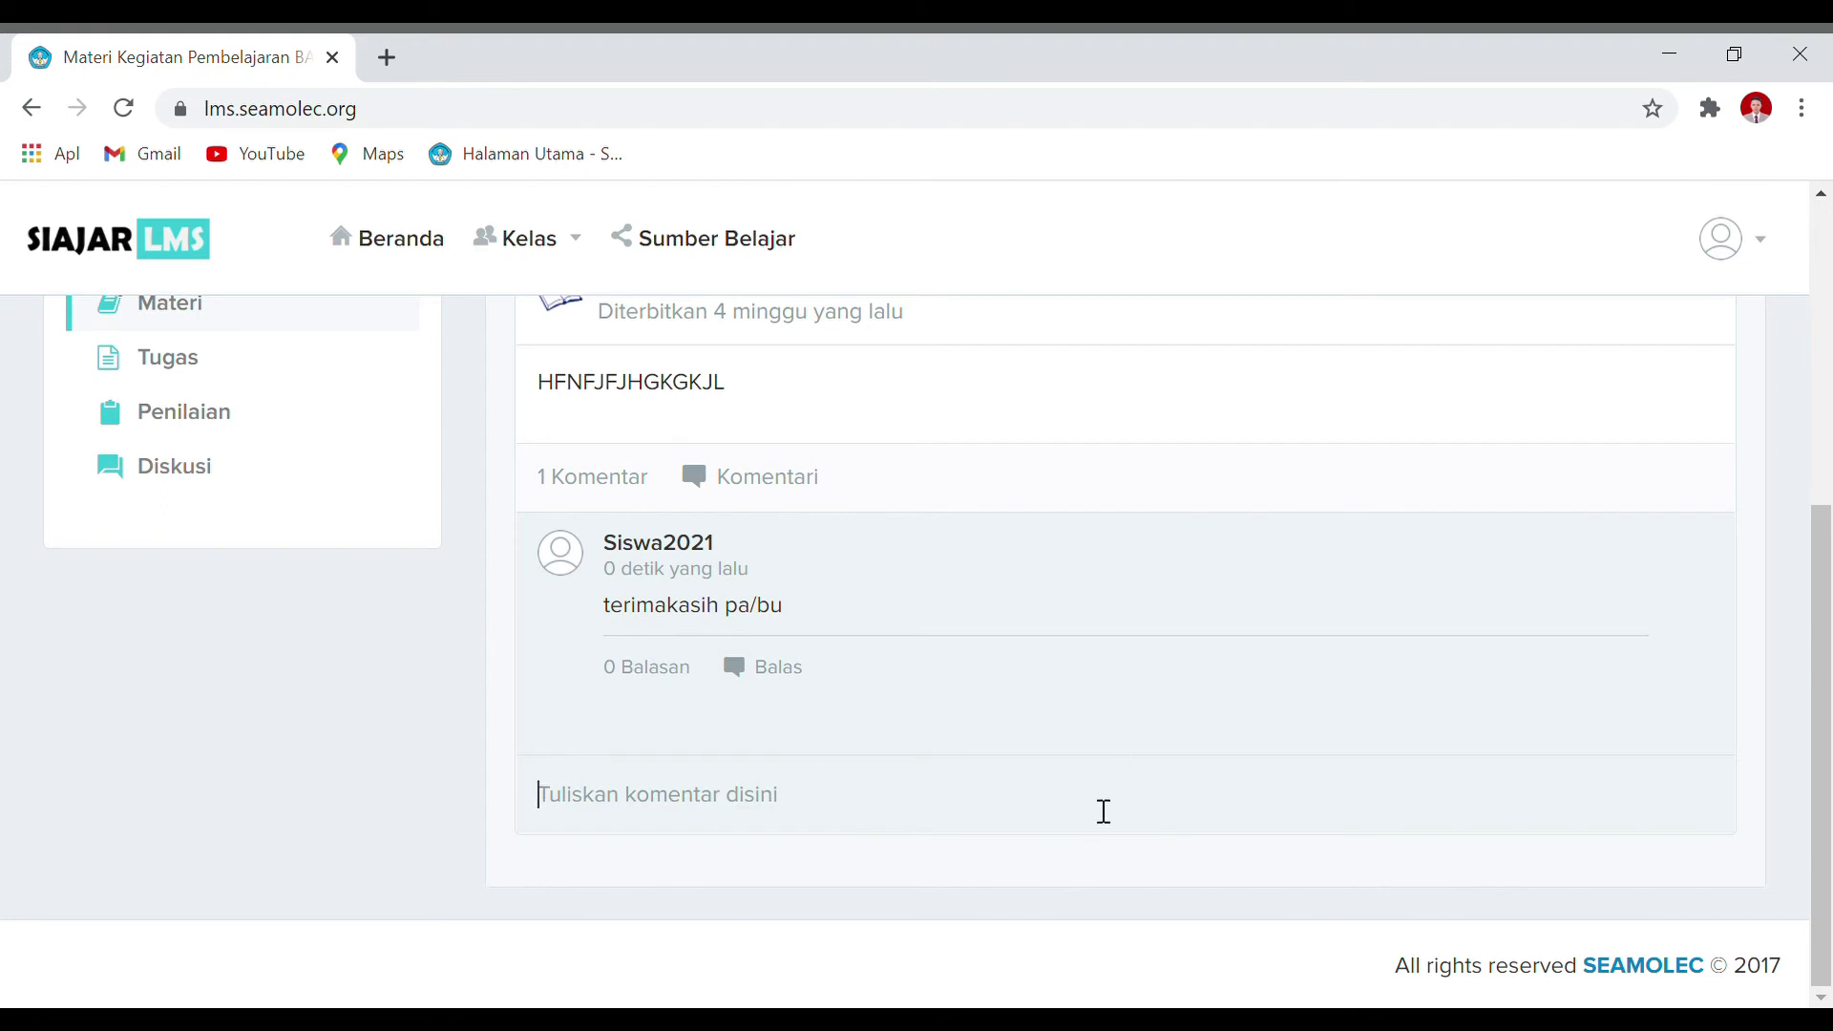
# Step: Post a second comment, 'Hadir', under TYPING MASTER
pyautogui.write('Hadir')
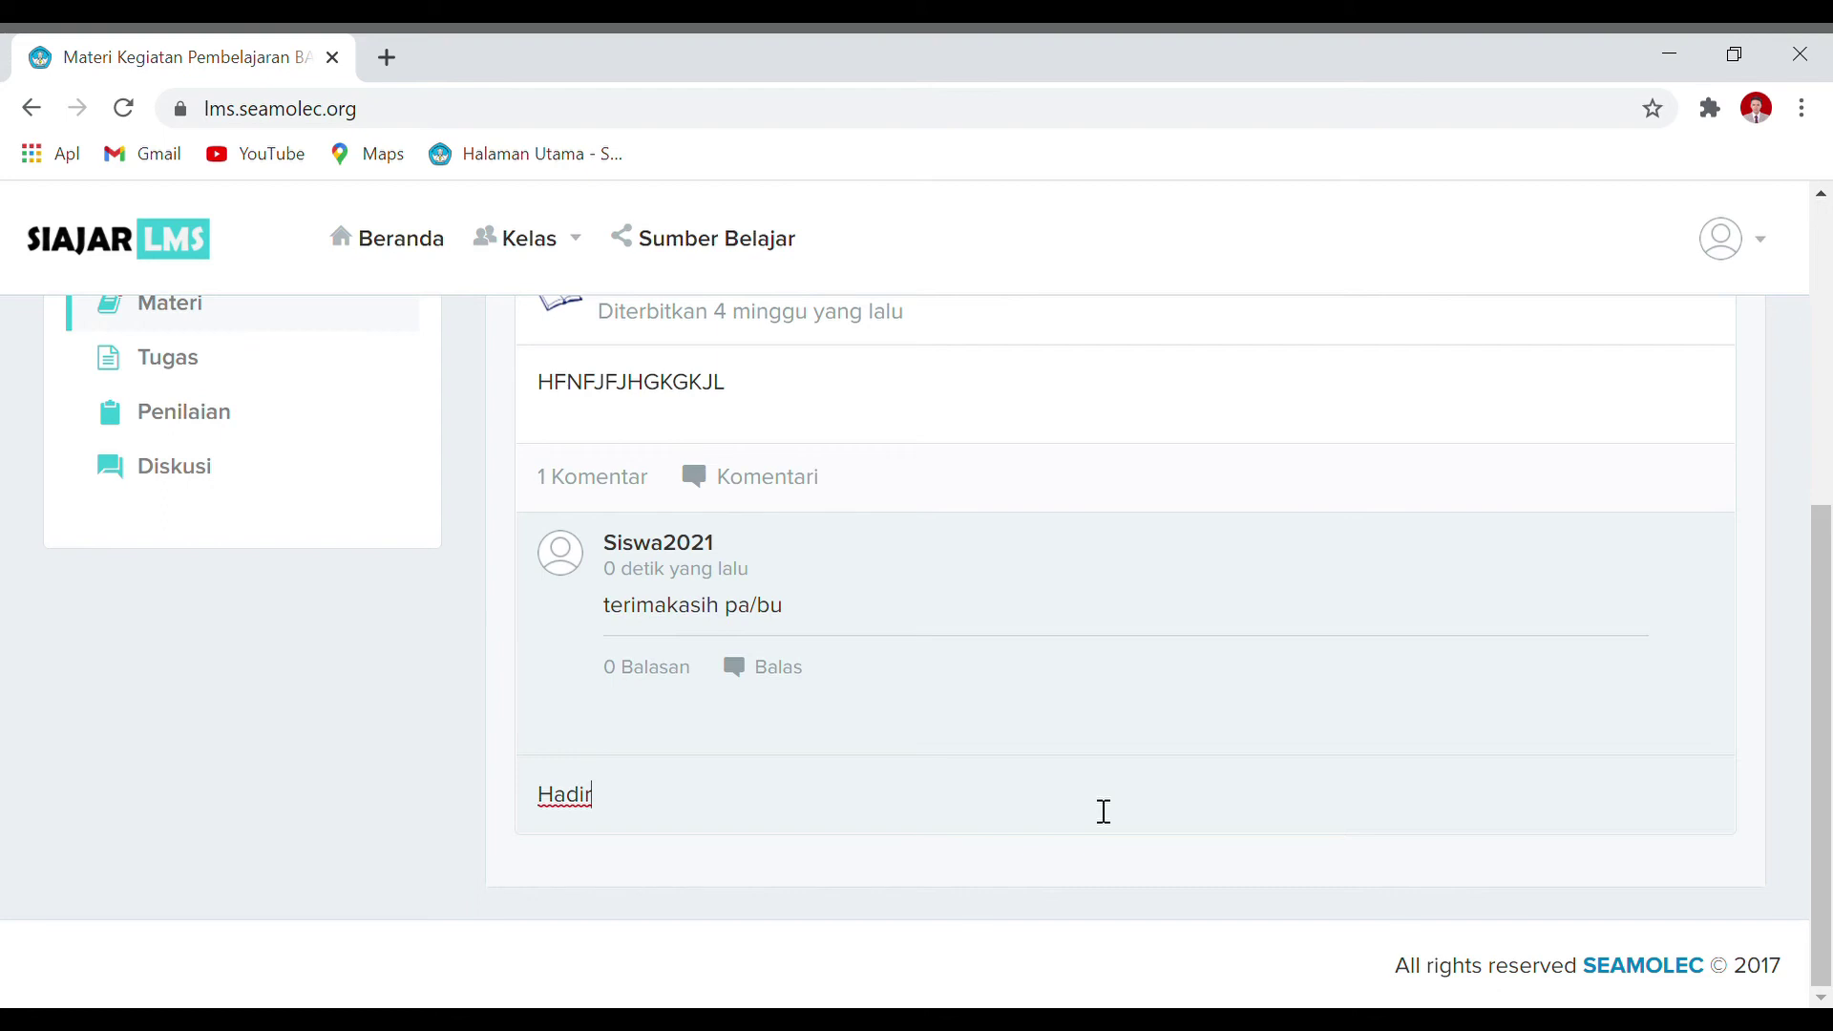
pyautogui.press('Return')
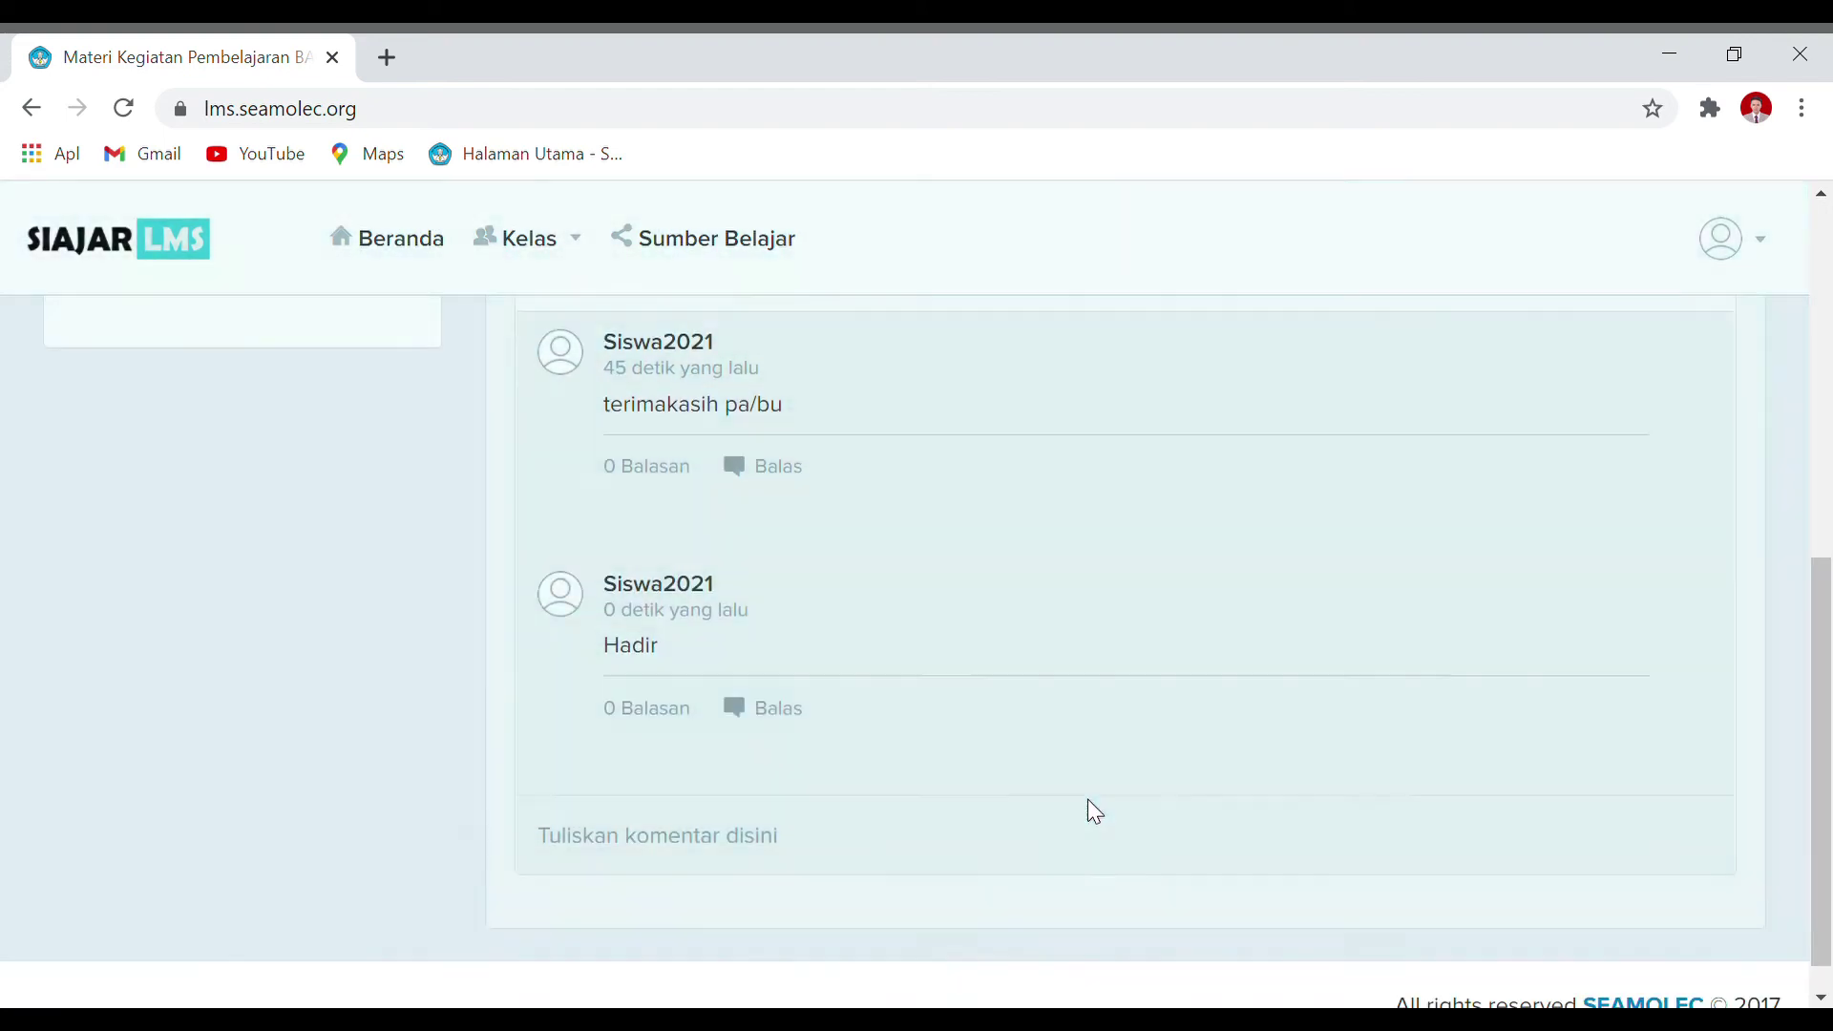
pyautogui.scroll(4, 1086, 764)
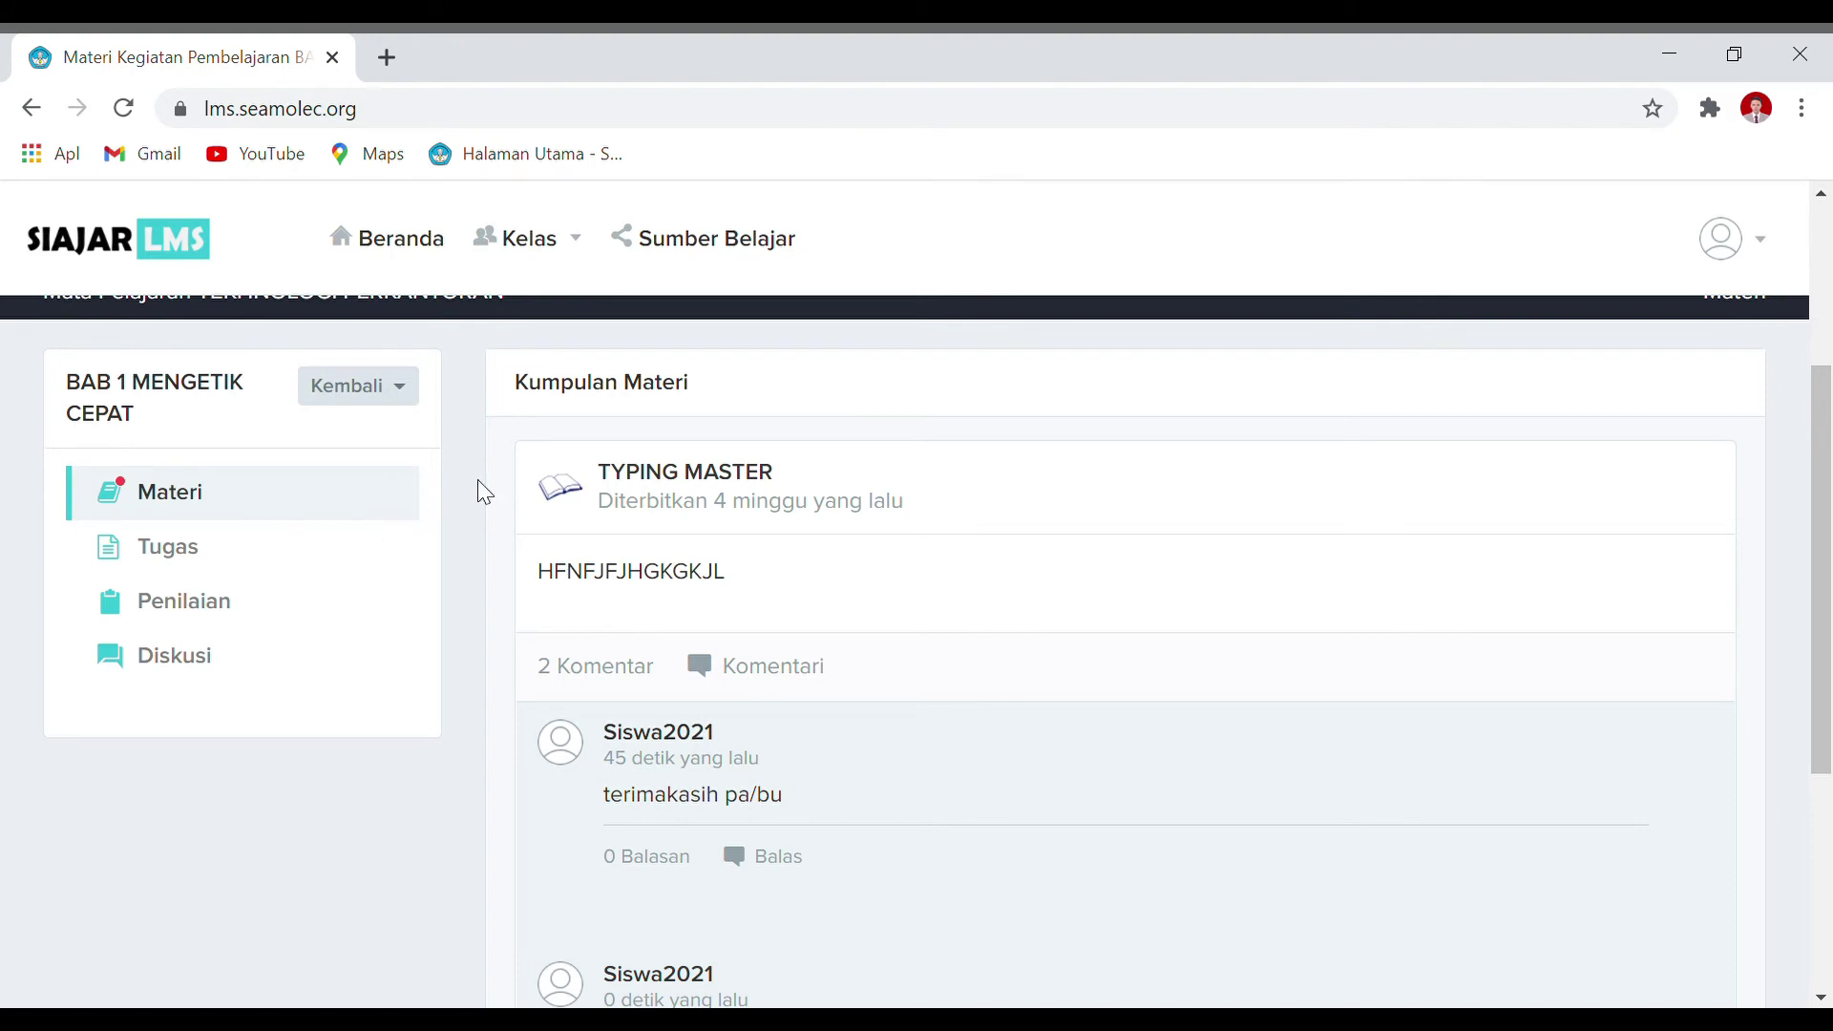
# Step: Check Tugas 1 in the assignment list and dismiss its not-submitted notice
pyautogui.click(170, 545)
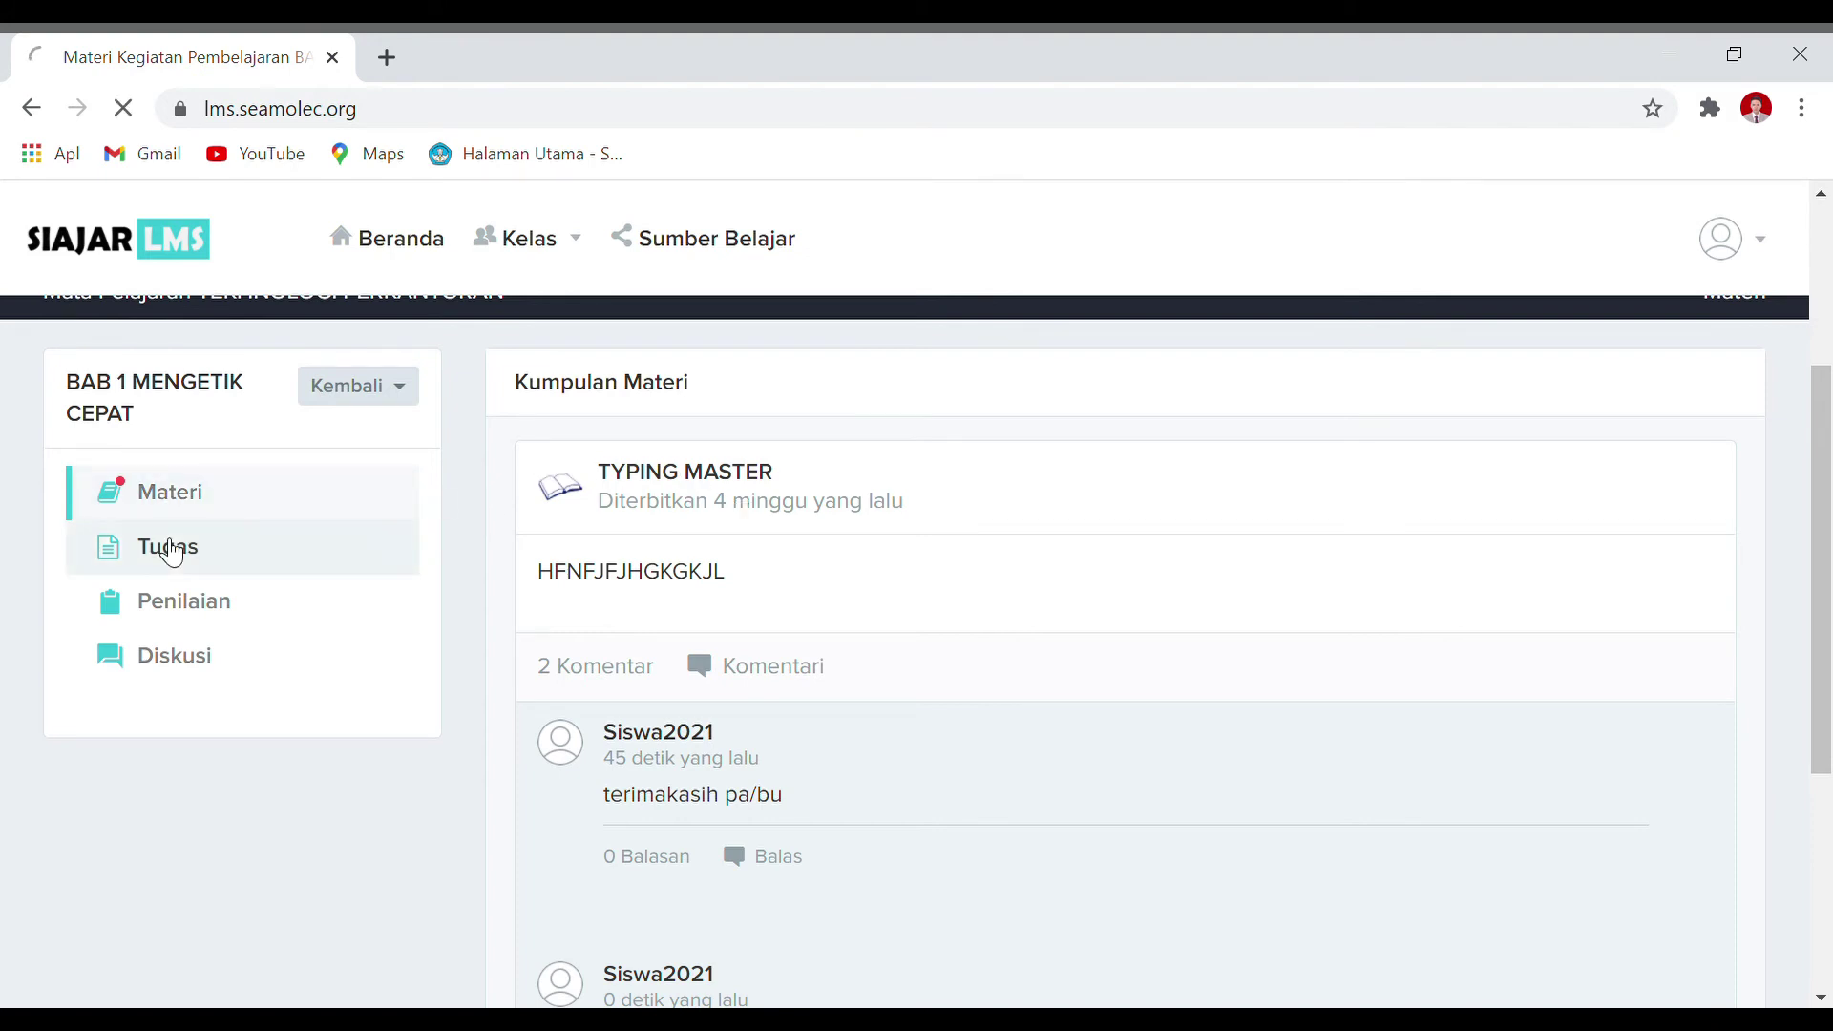
pyautogui.scroll(-2, 944, 596)
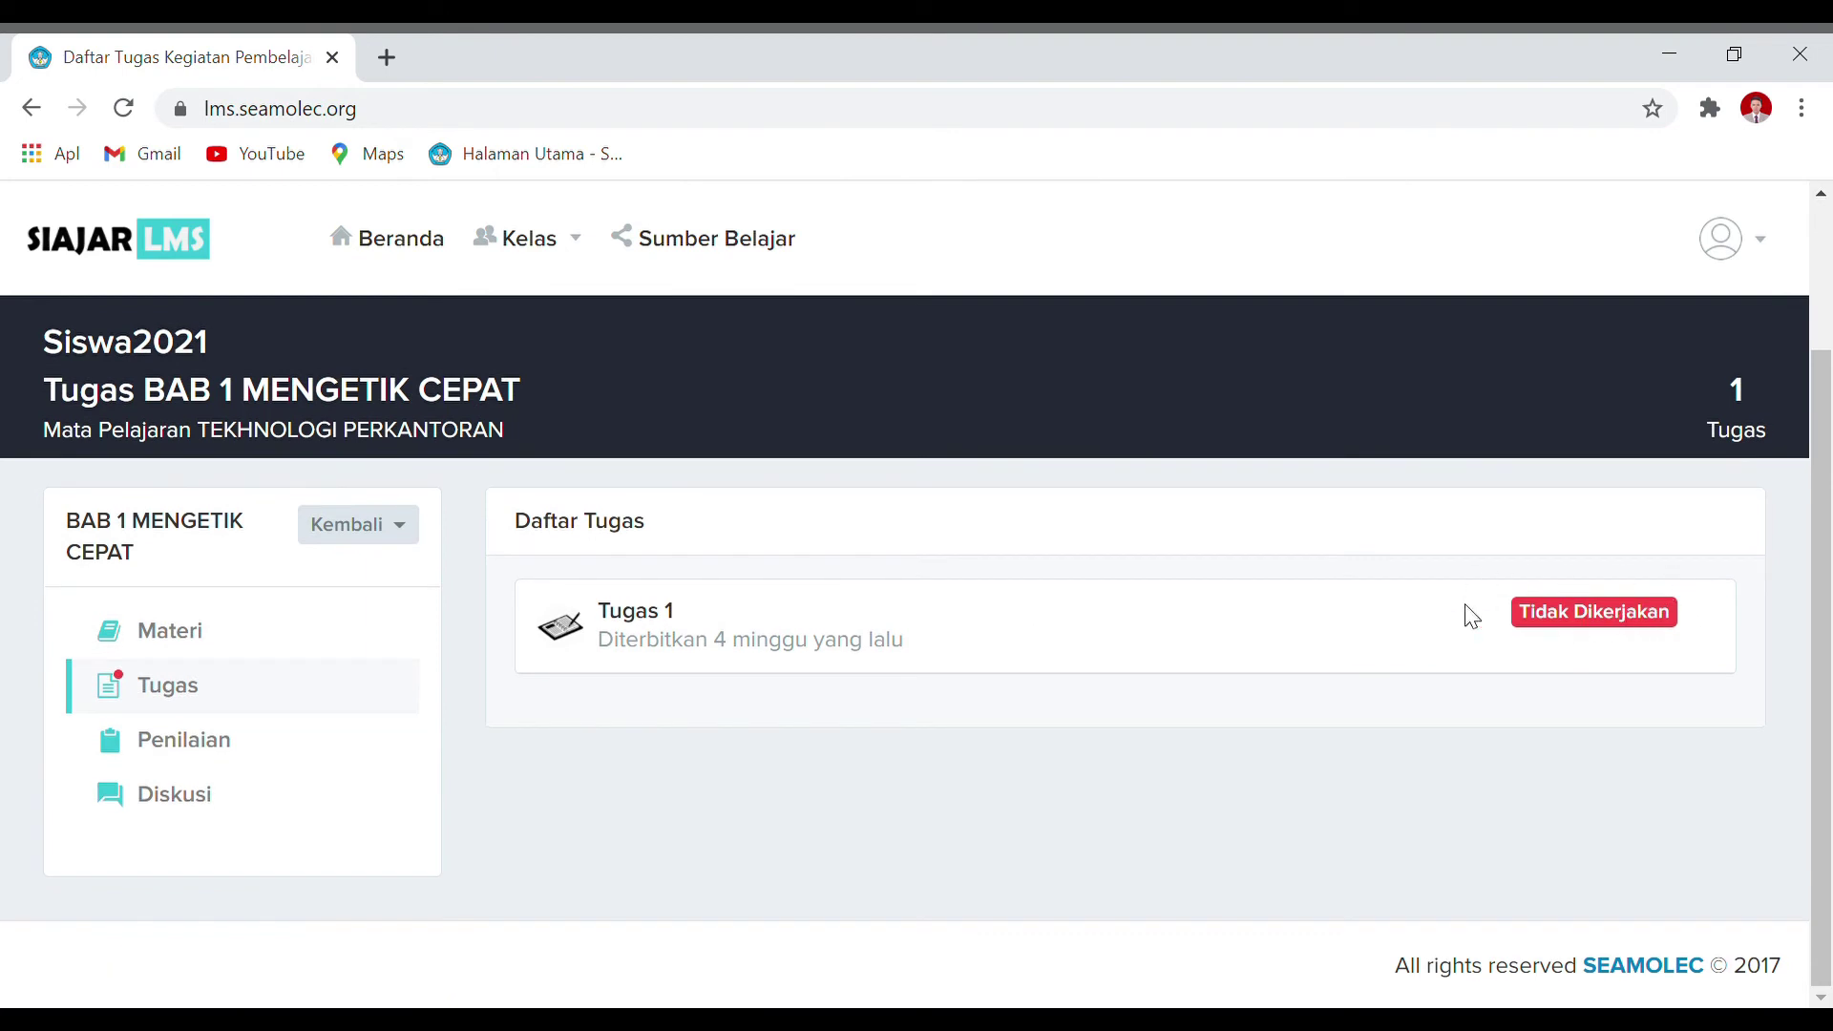
pyautogui.click(619, 616)
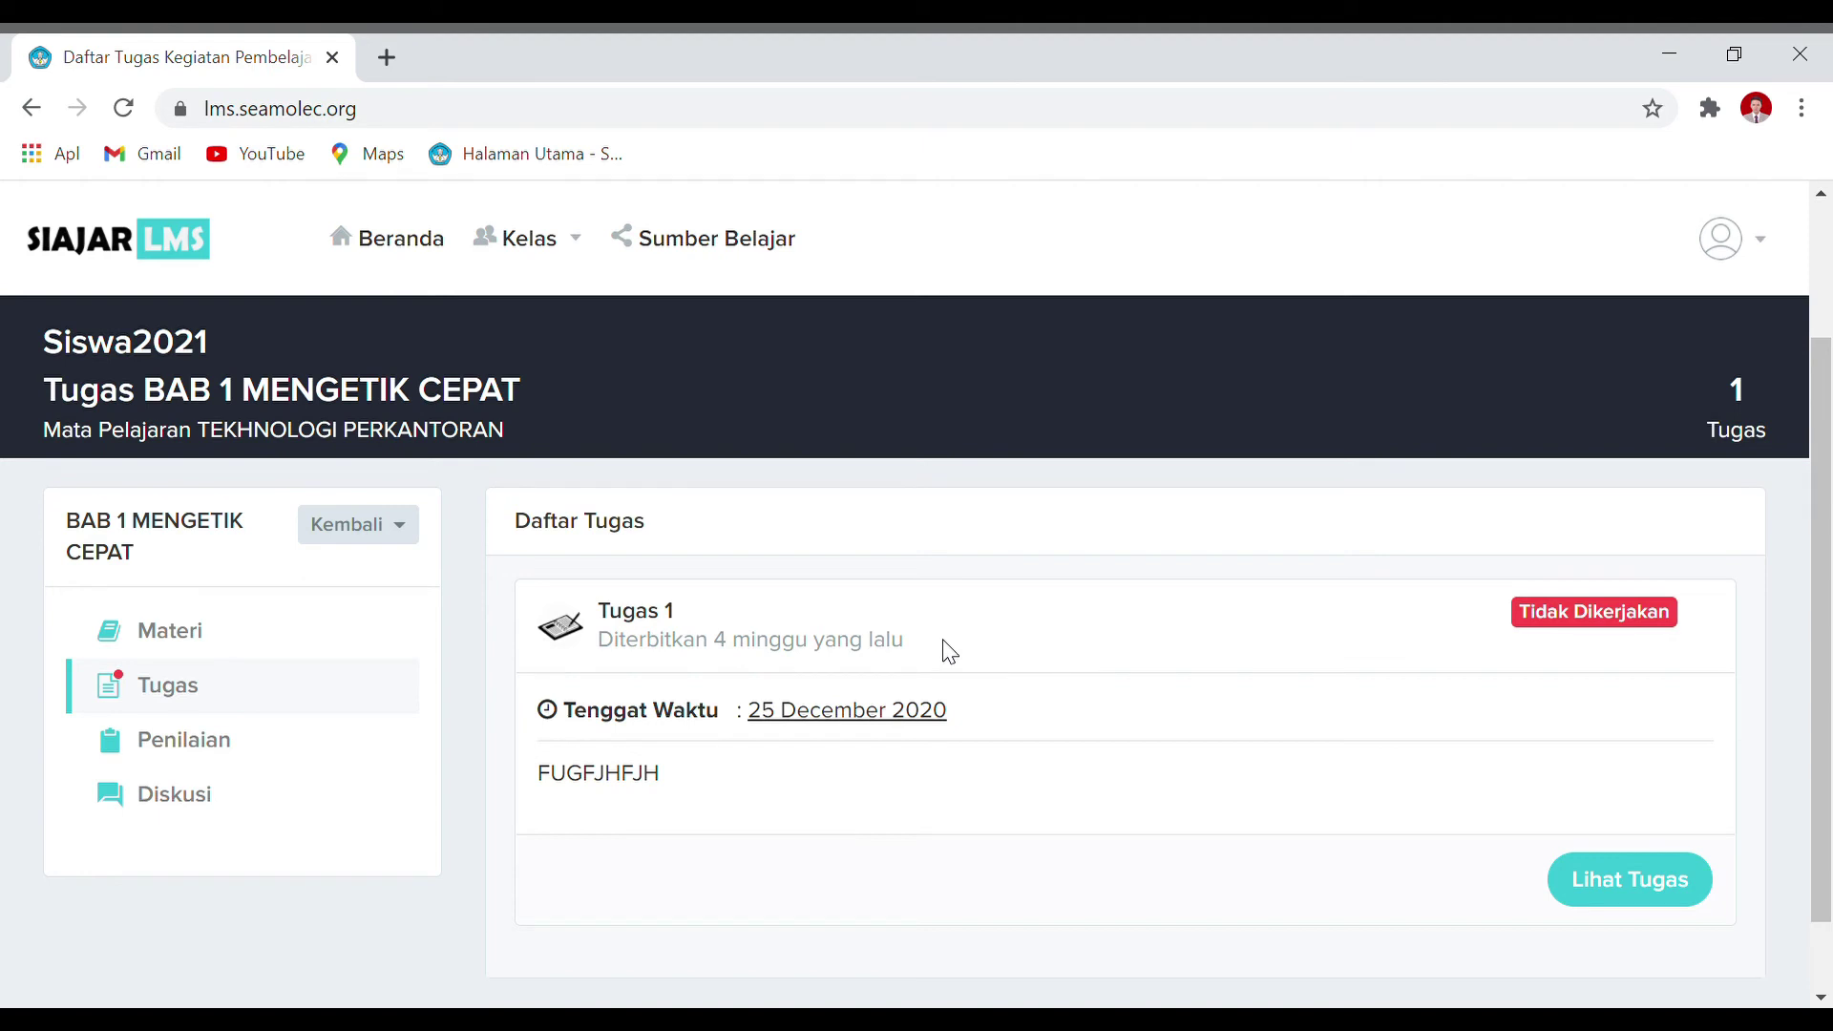
pyautogui.click(1608, 897)
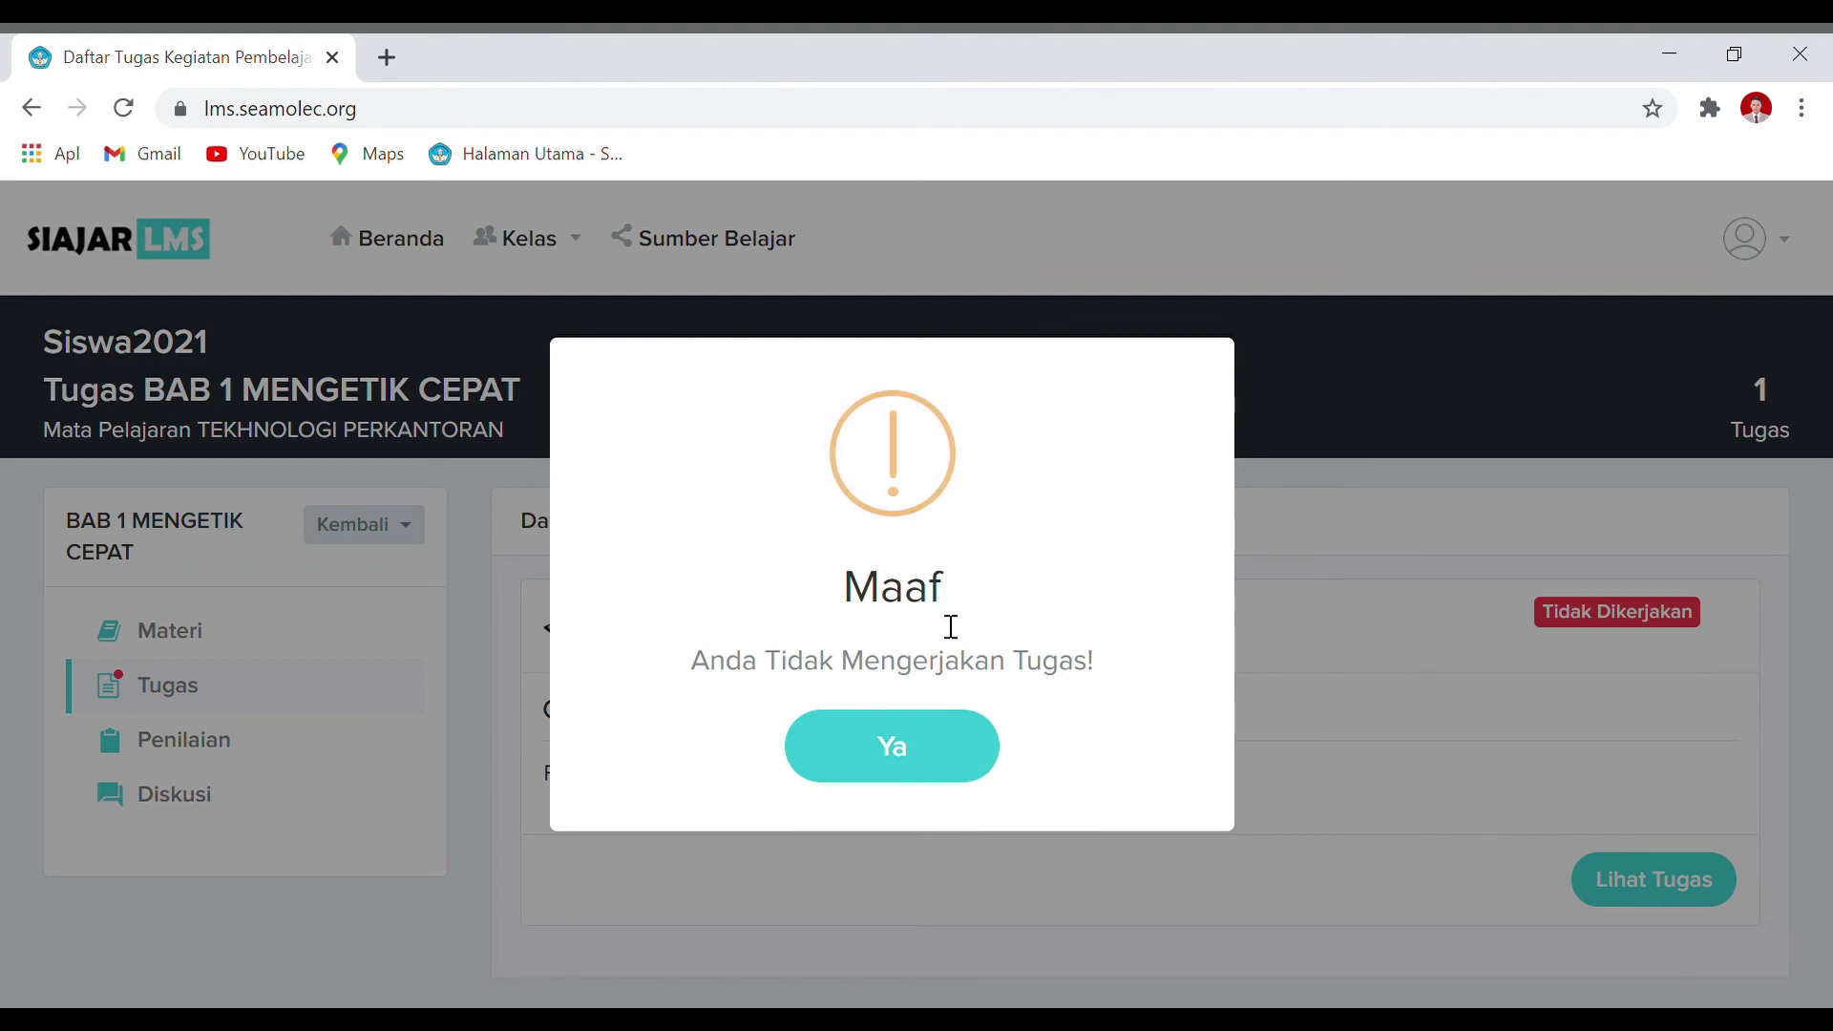
pyautogui.click(915, 750)
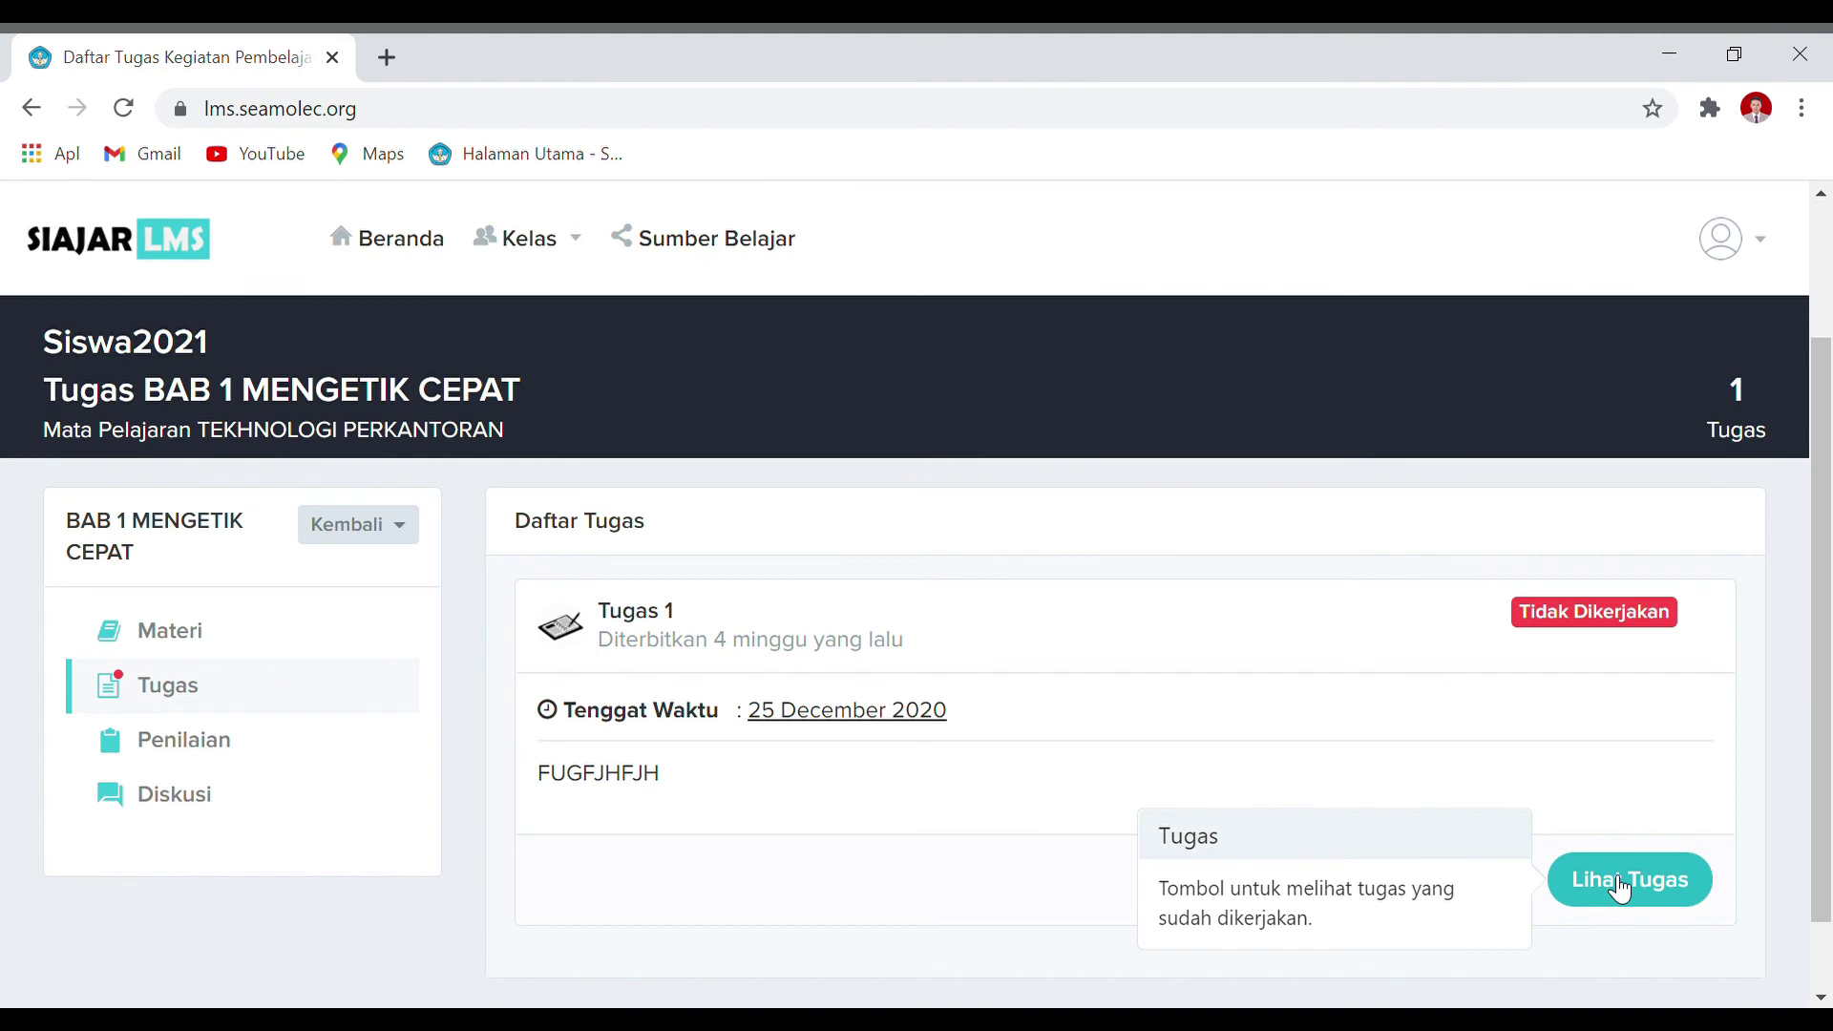
pyautogui.click(322, 761)
# Step: Expand Penilaian Bab 1: a 2-question, 20-minute Ulangan due 24 December 2020, now closed
pyautogui.scroll(-2, 1171, 642)
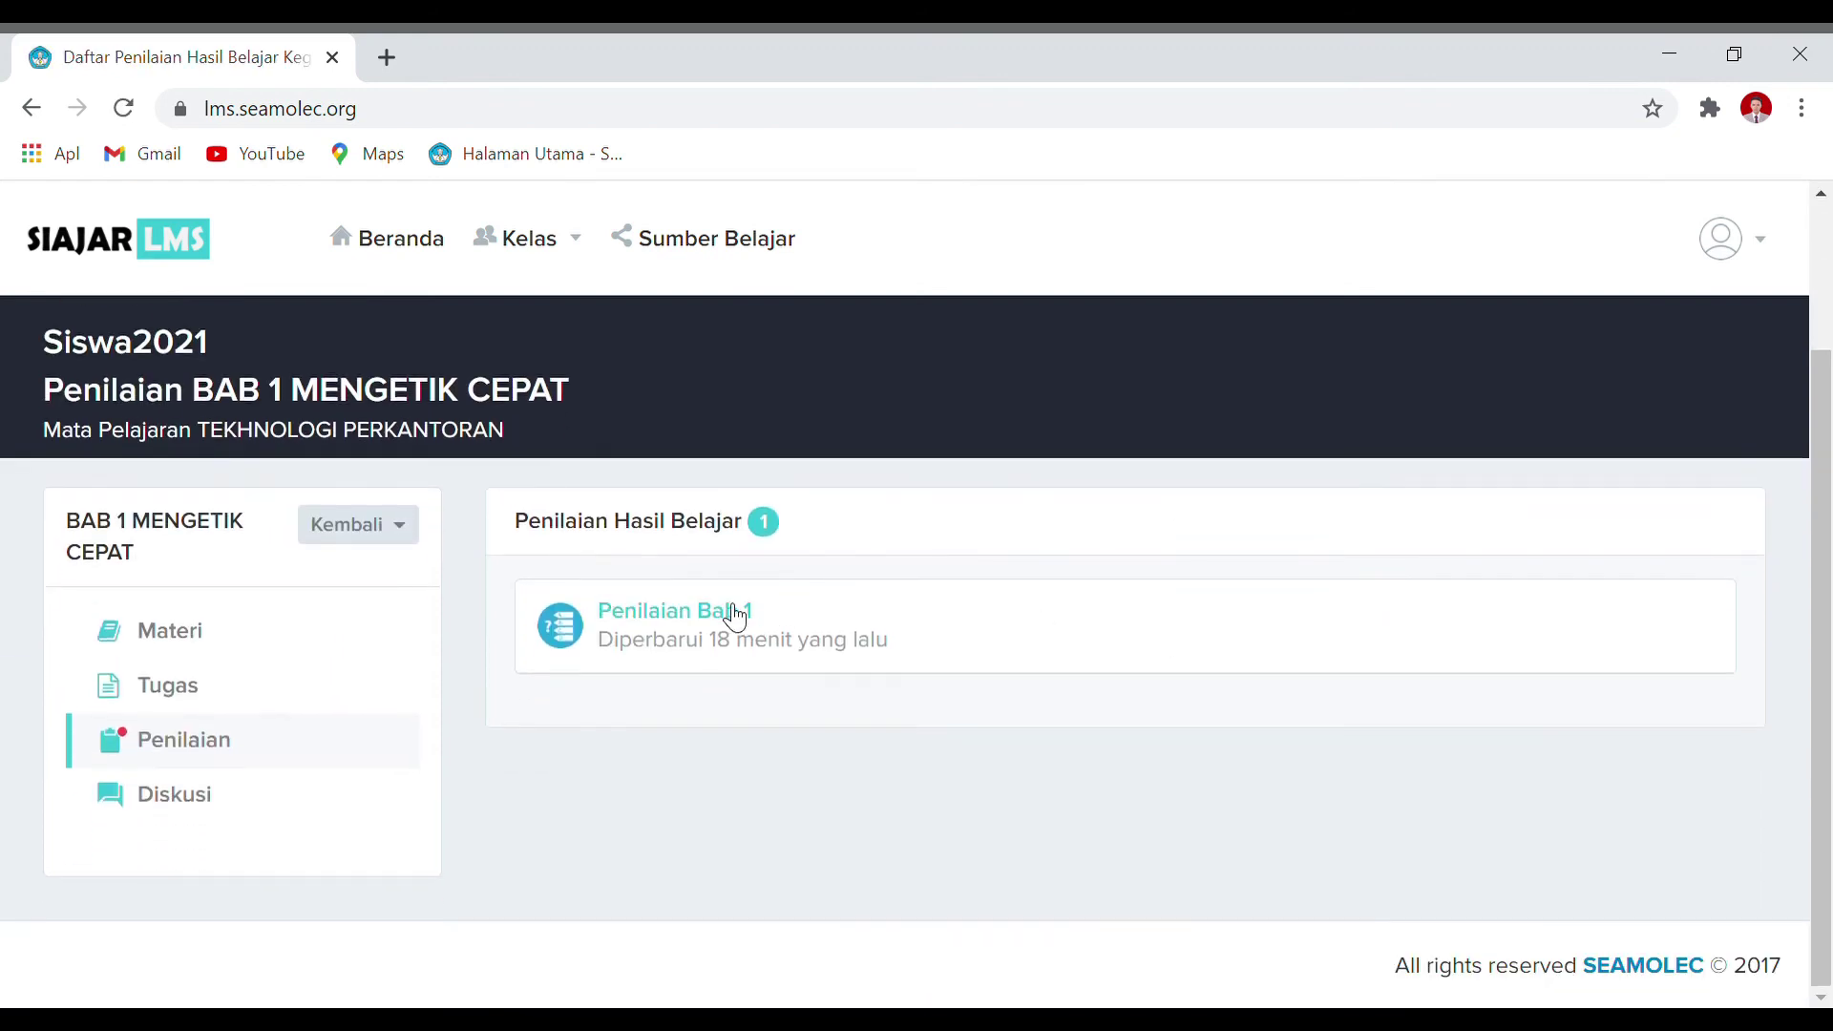
pyautogui.click(731, 616)
pyautogui.scroll(-2, 735, 616)
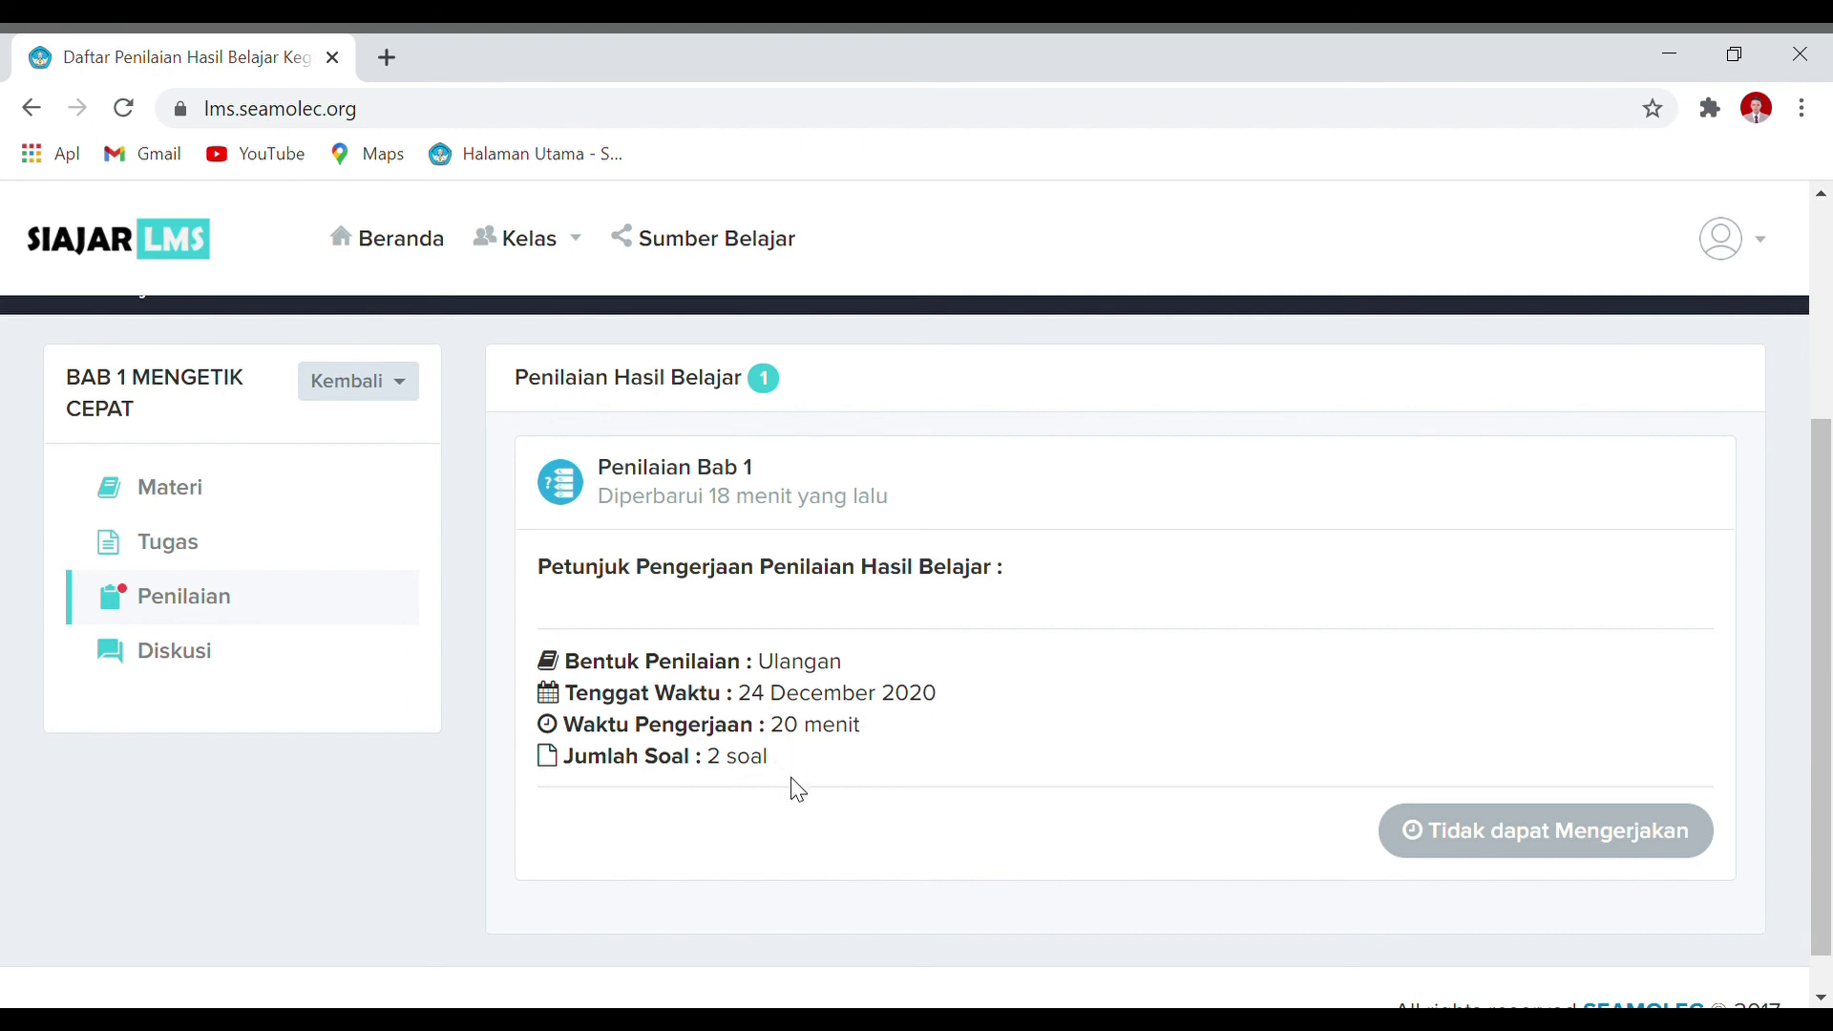
pyautogui.click(1502, 855)
pyautogui.scroll(1, 925, 698)
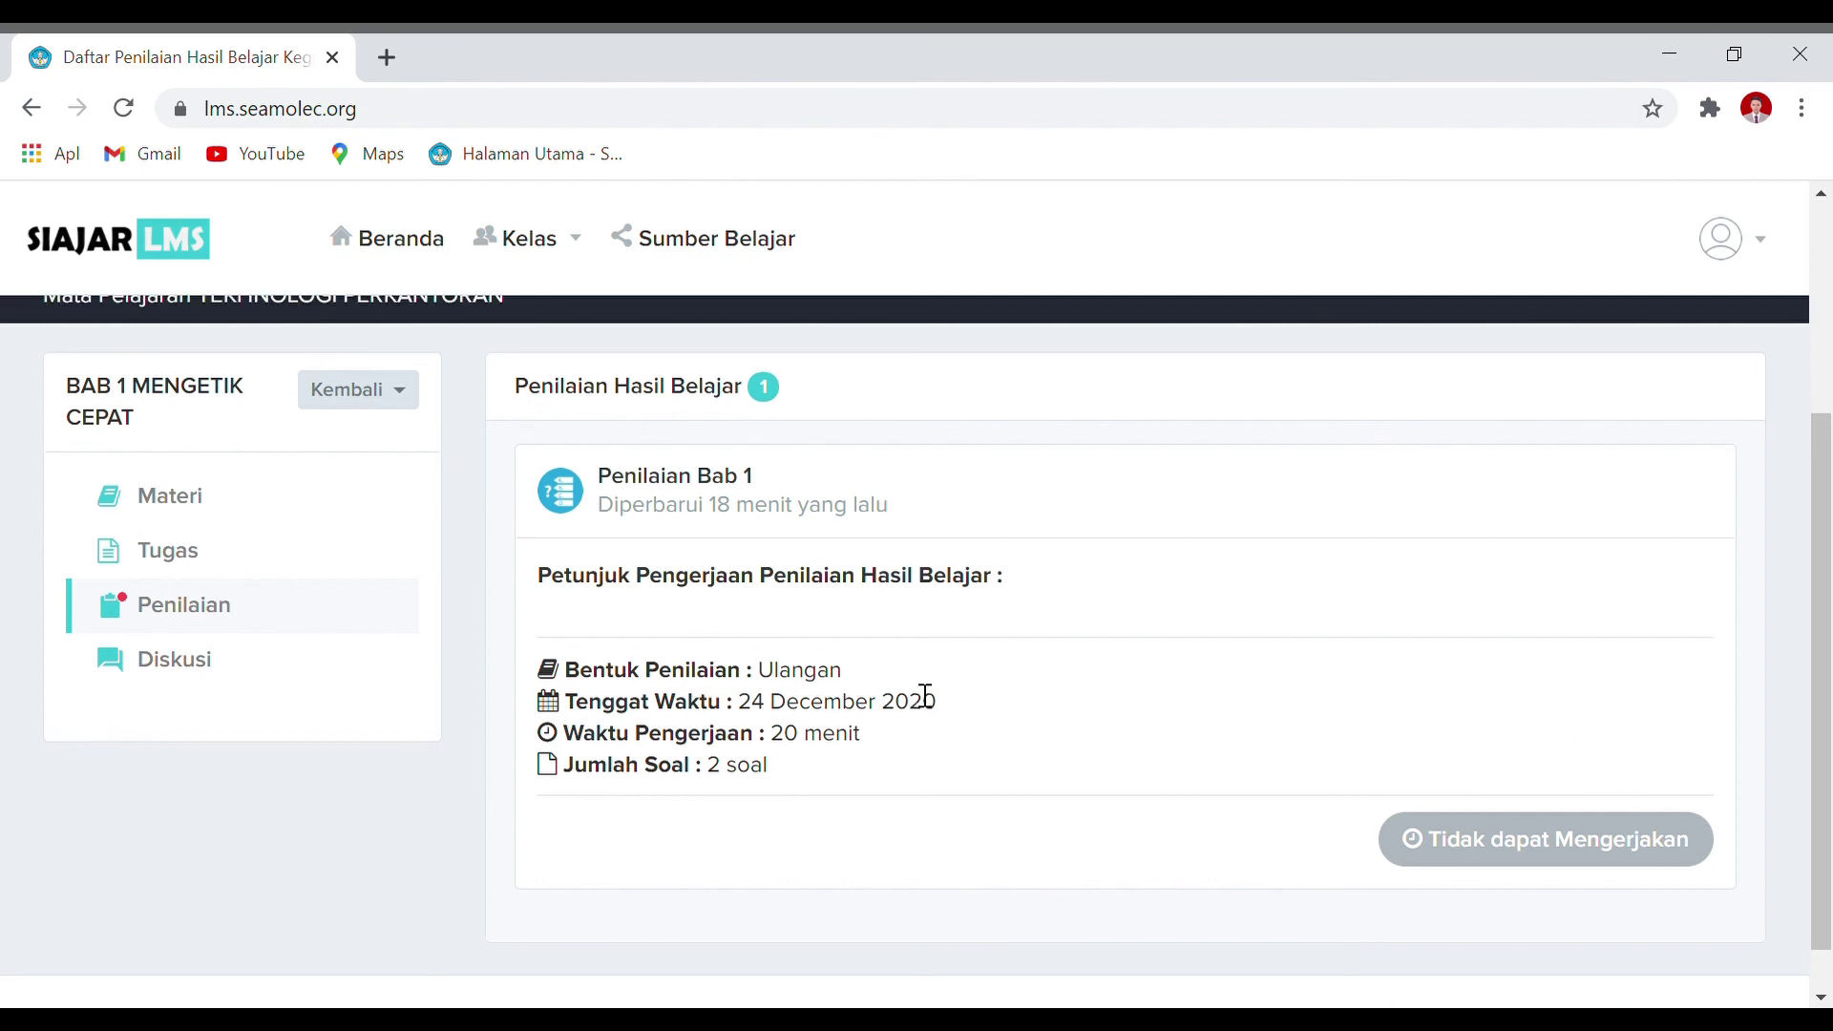
pyautogui.scroll(3, 925, 698)
pyautogui.scroll(-1, 921, 696)
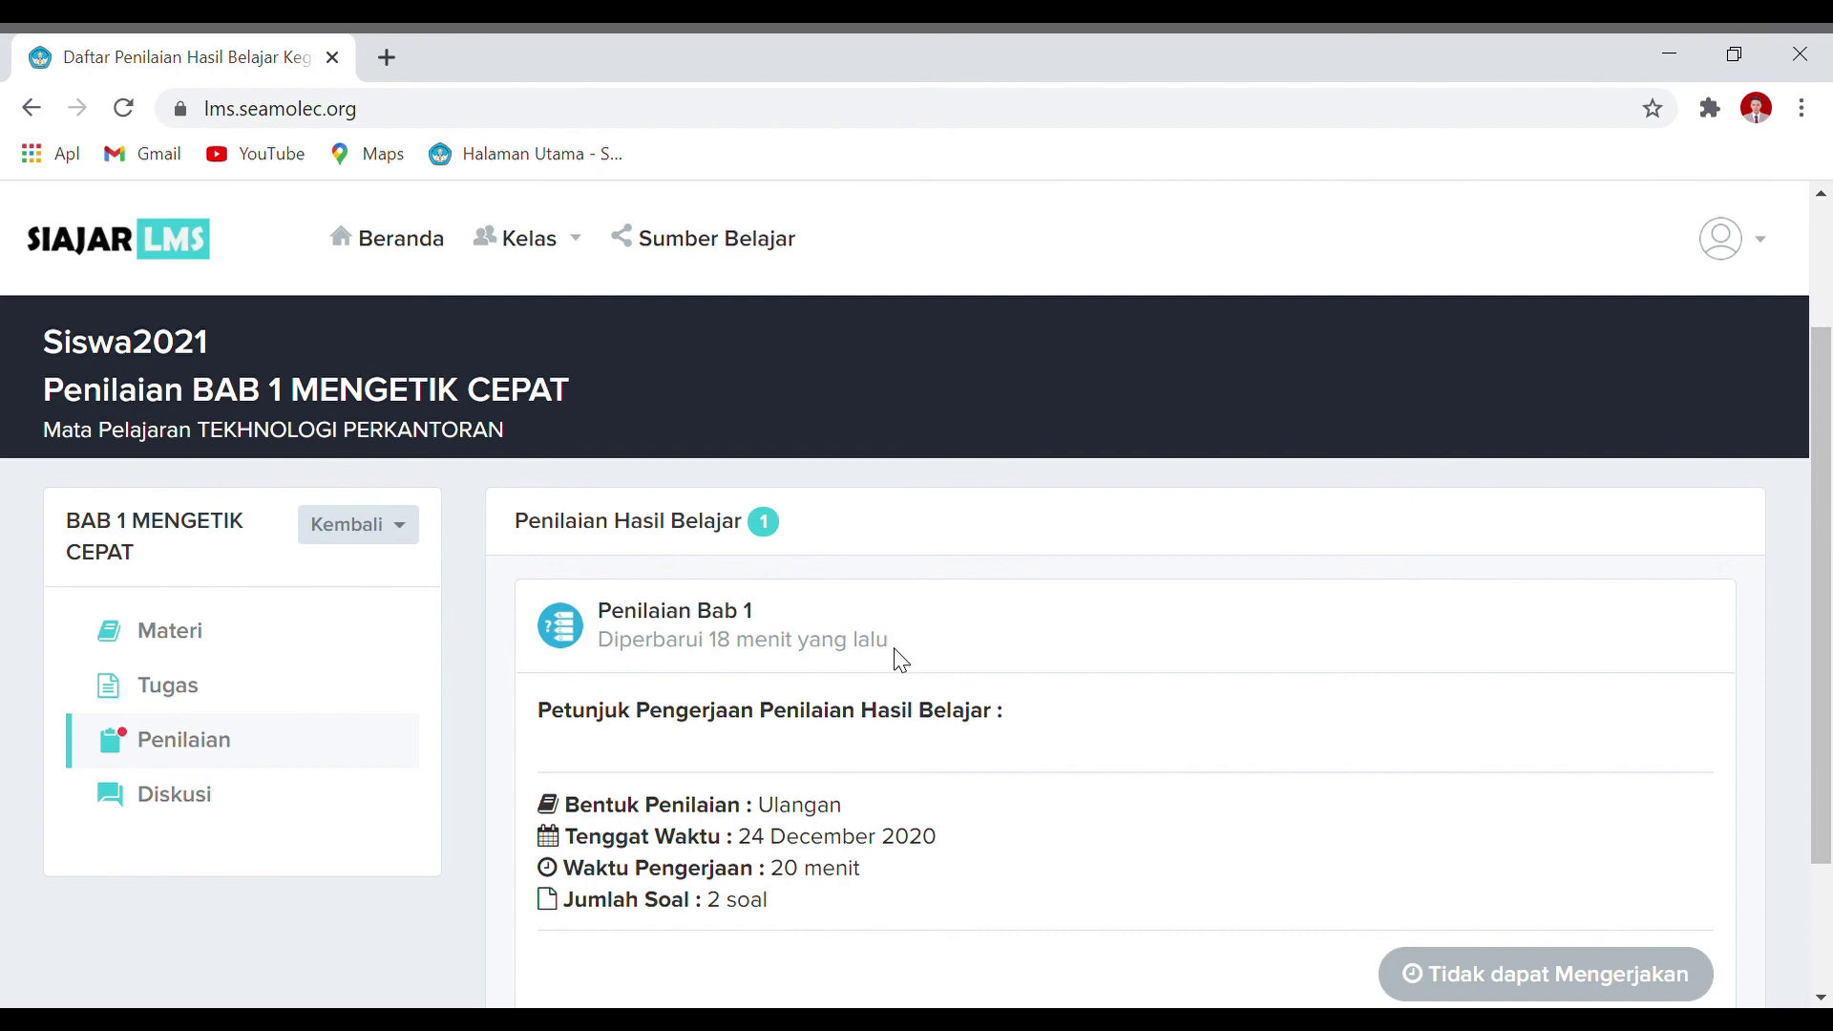
pyautogui.scroll(-3, 901, 661)
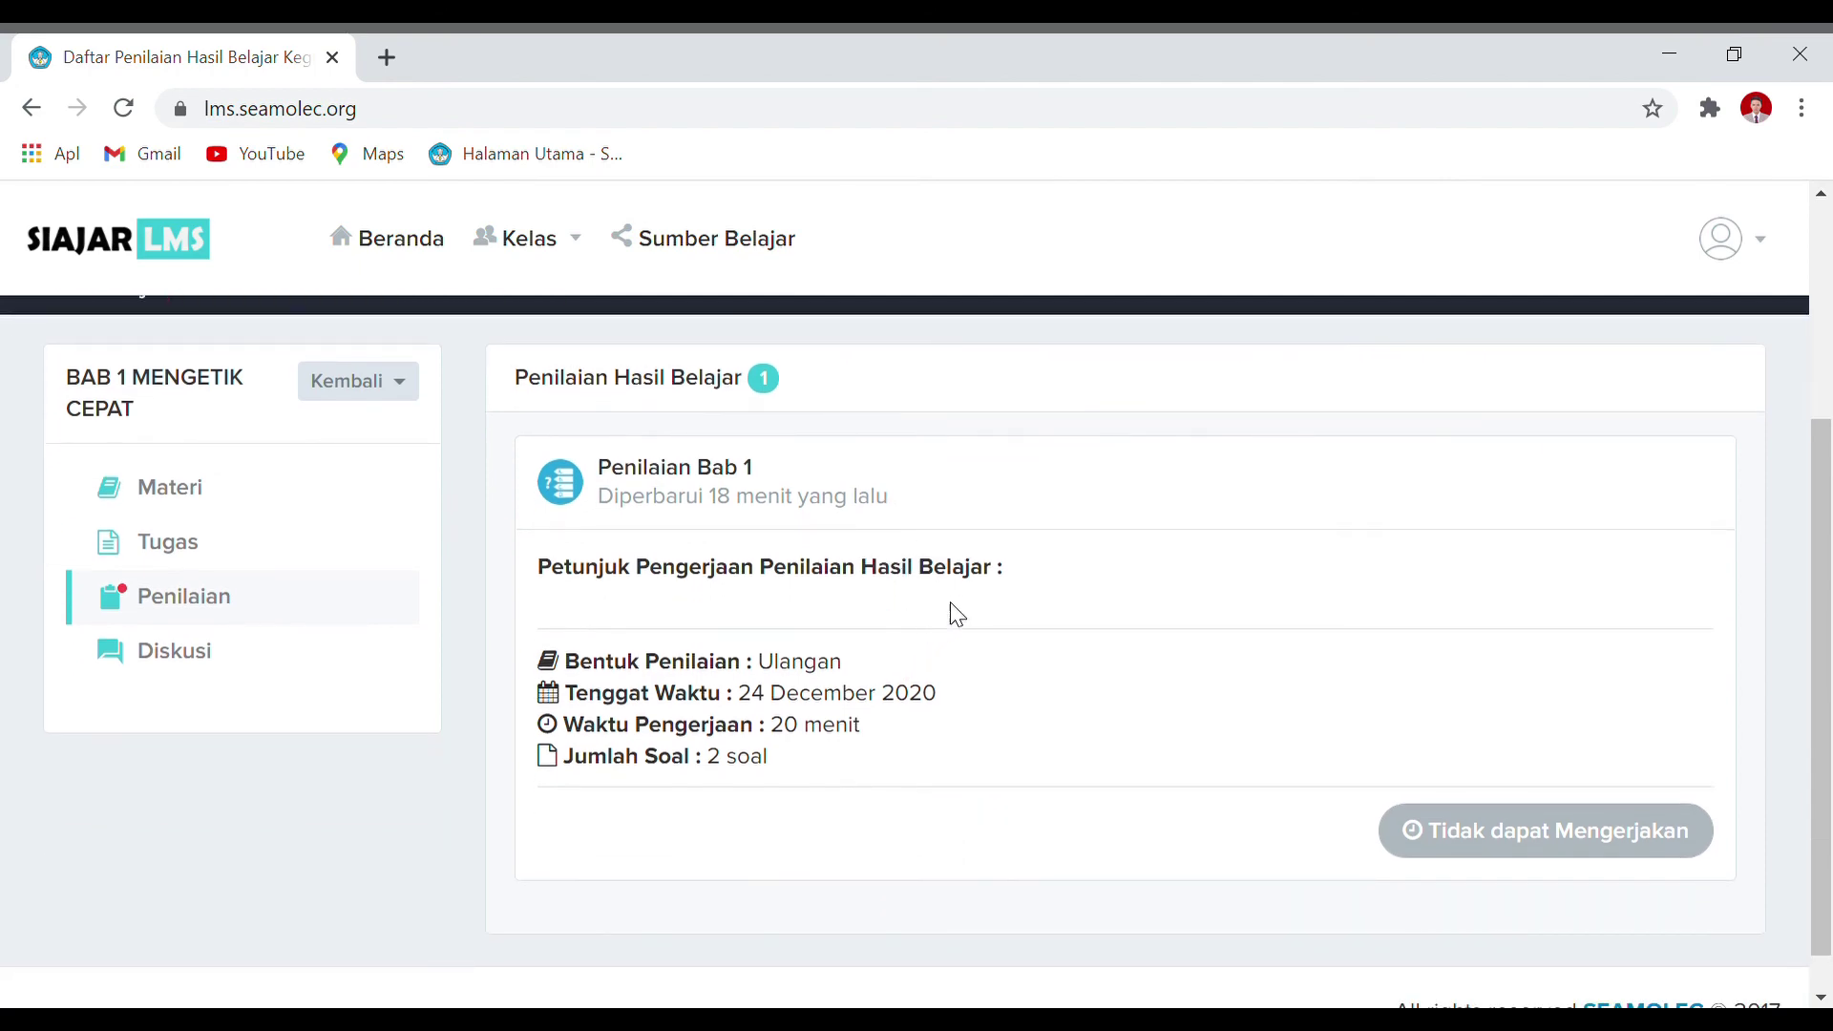
# Step: Open the chapter's Diskusi page and try the new-topic description and topic fields
pyautogui.click(190, 659)
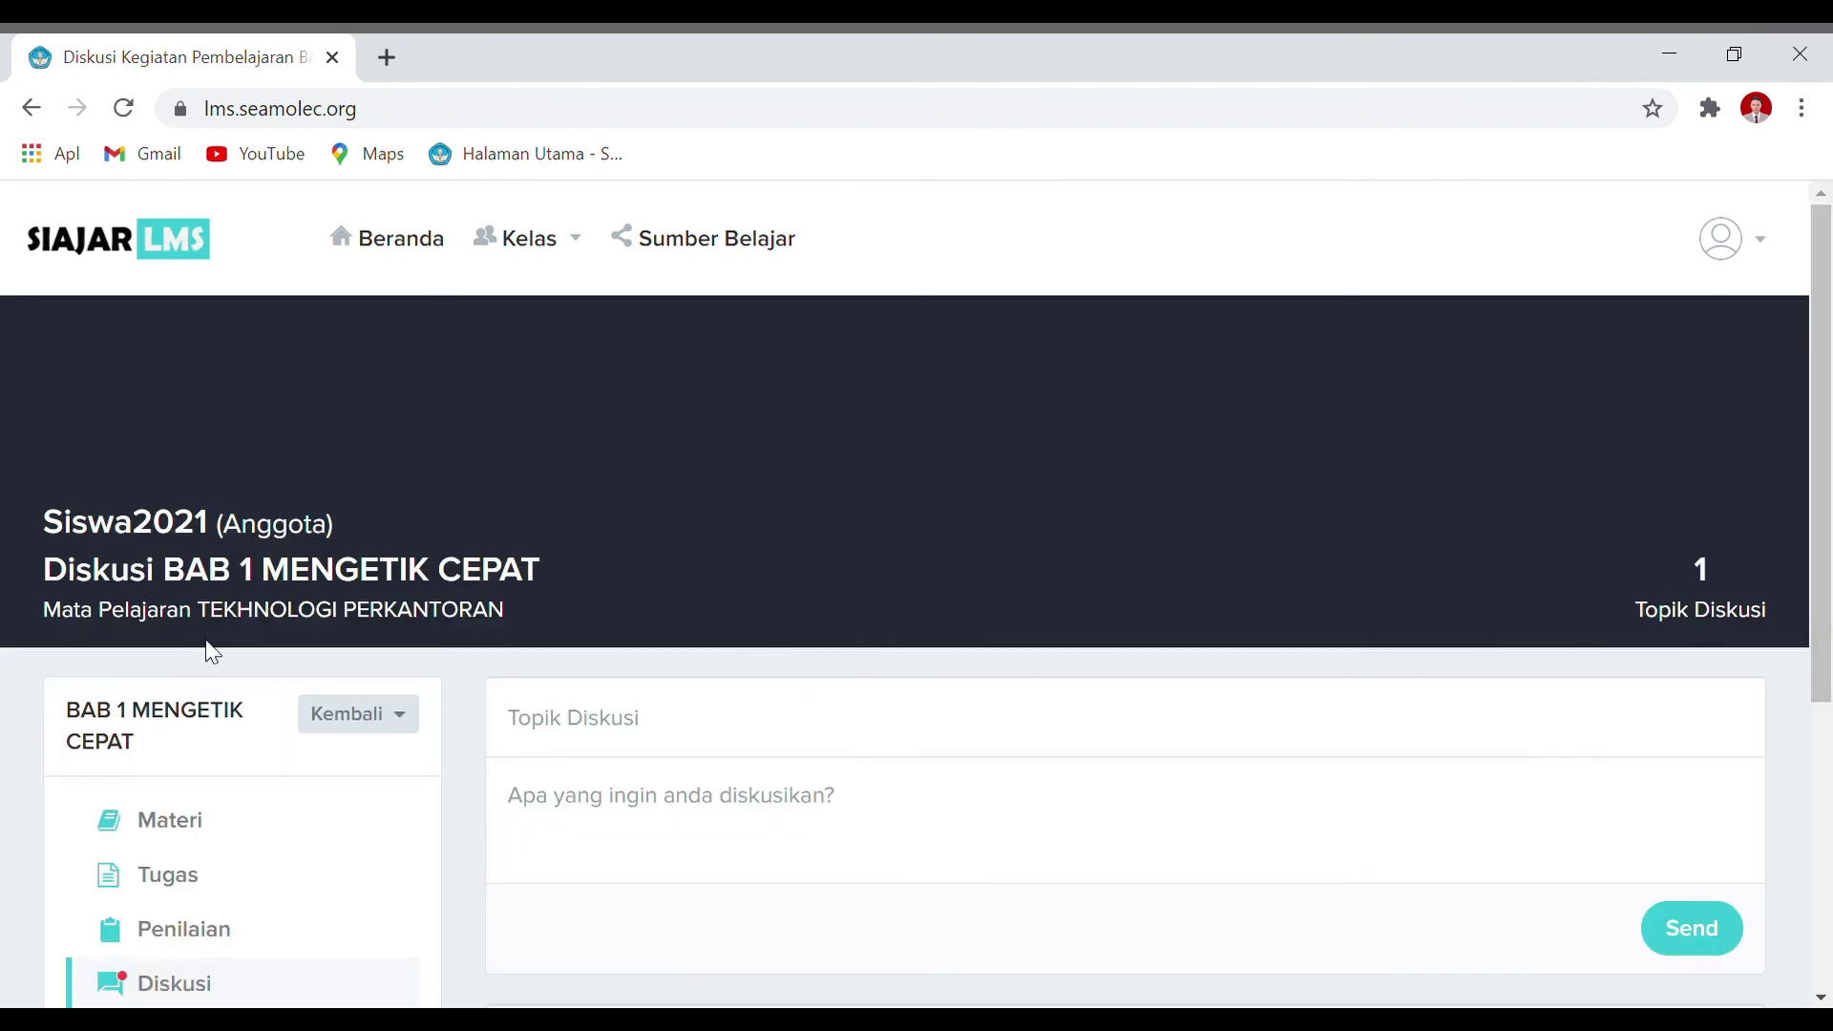
pyautogui.scroll(-3, 713, 641)
pyautogui.scroll(-3, 1116, 678)
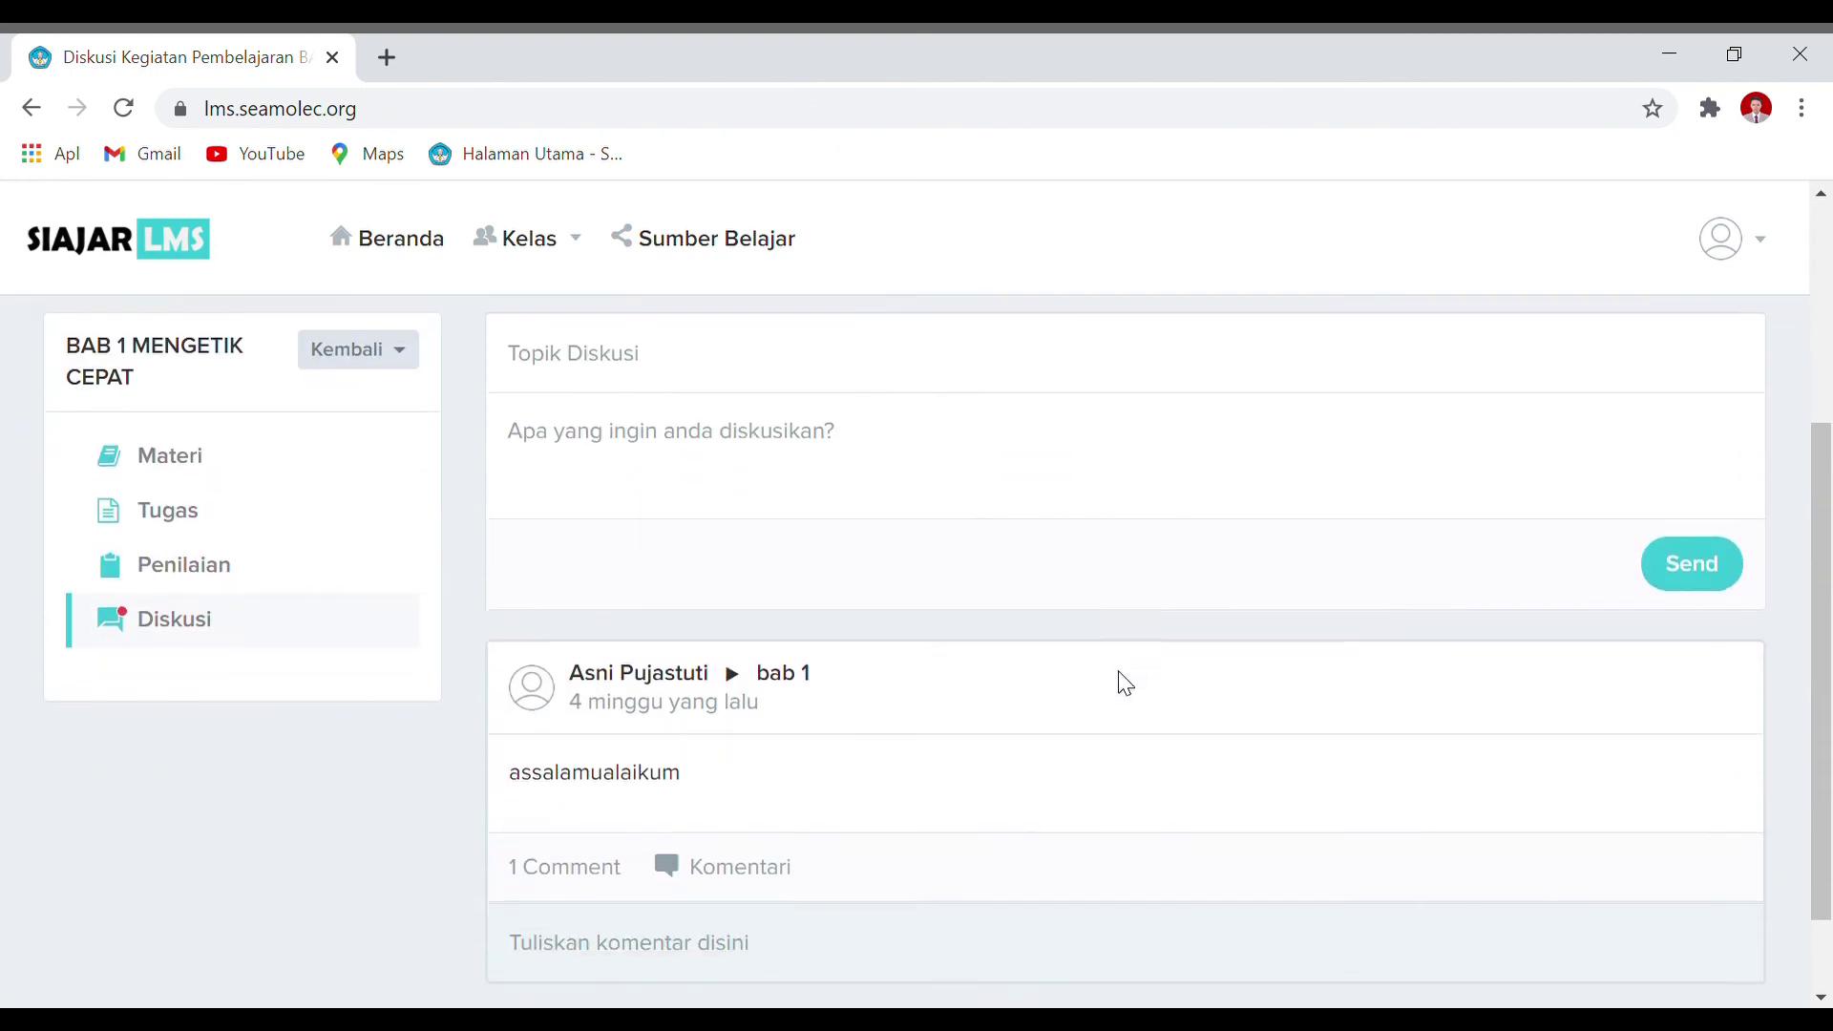
pyautogui.scroll(3, 1125, 683)
pyautogui.click(1093, 567)
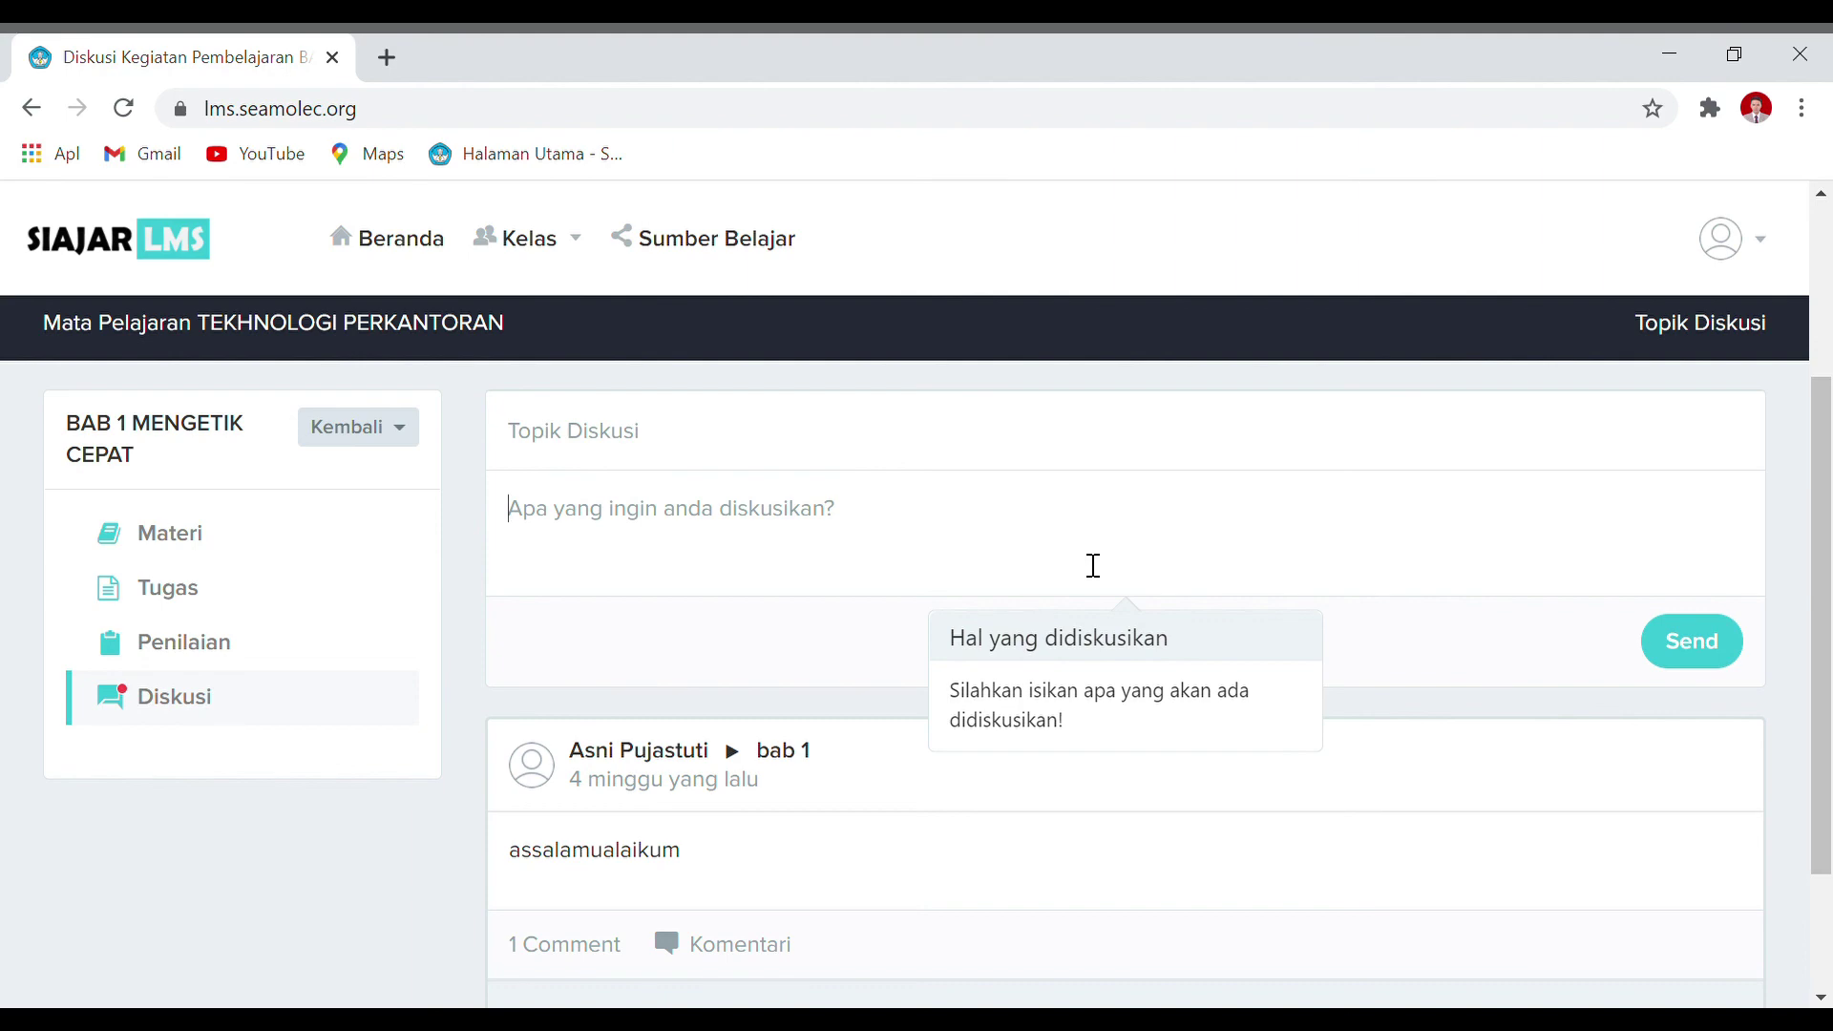
pyautogui.scroll(3, 1093, 565)
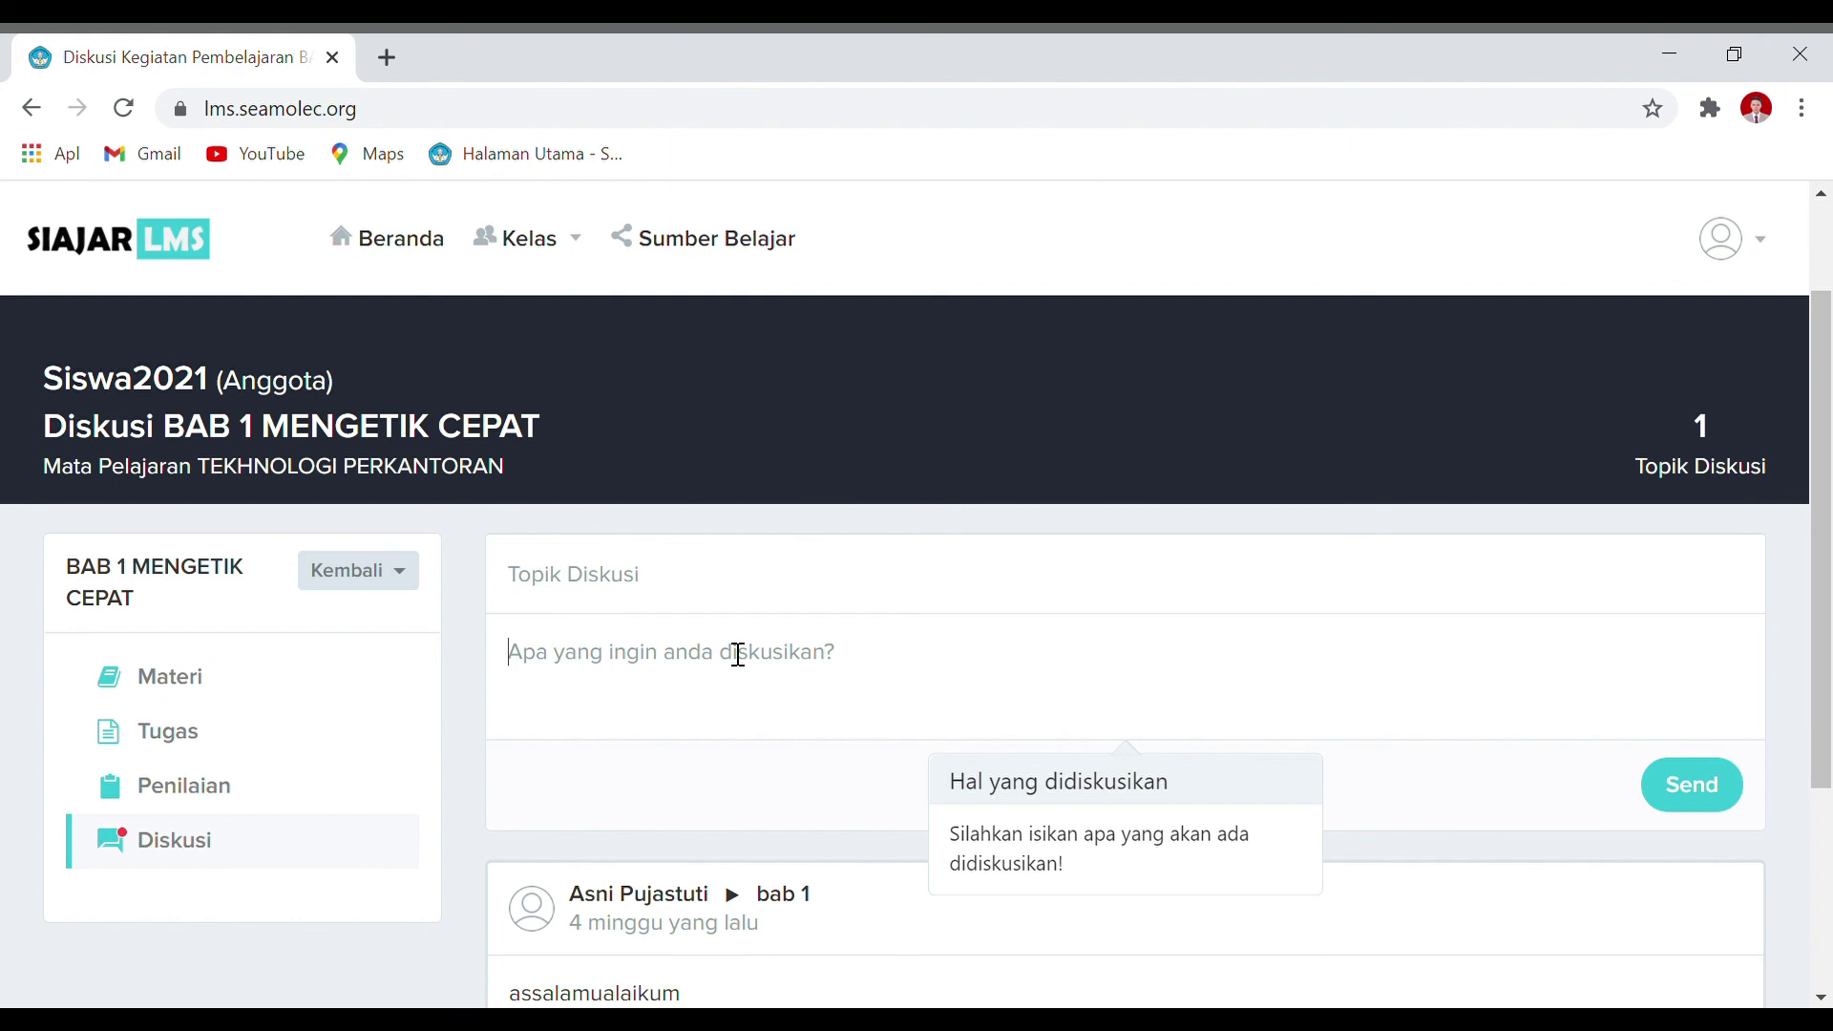
pyautogui.click(786, 603)
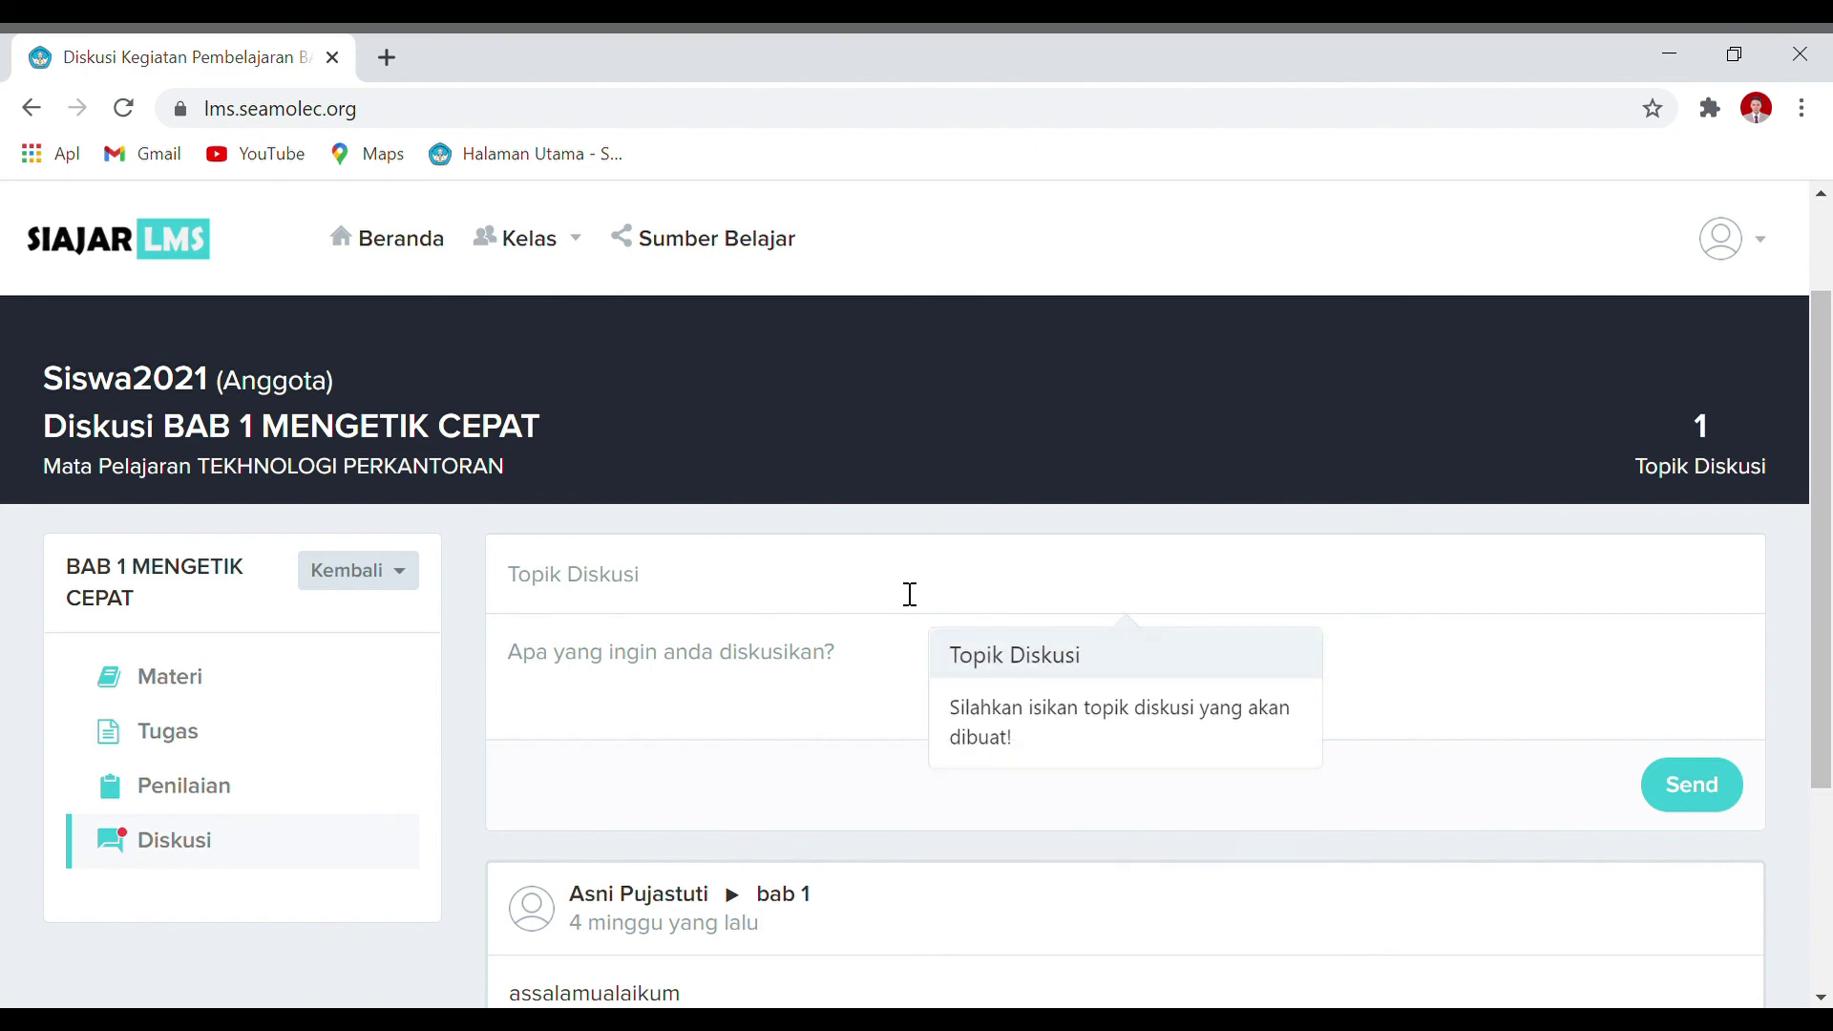
# Step: Visit the chapter's Materi and Penilaian pages, then return to Diskusi
pyautogui.click(234, 691)
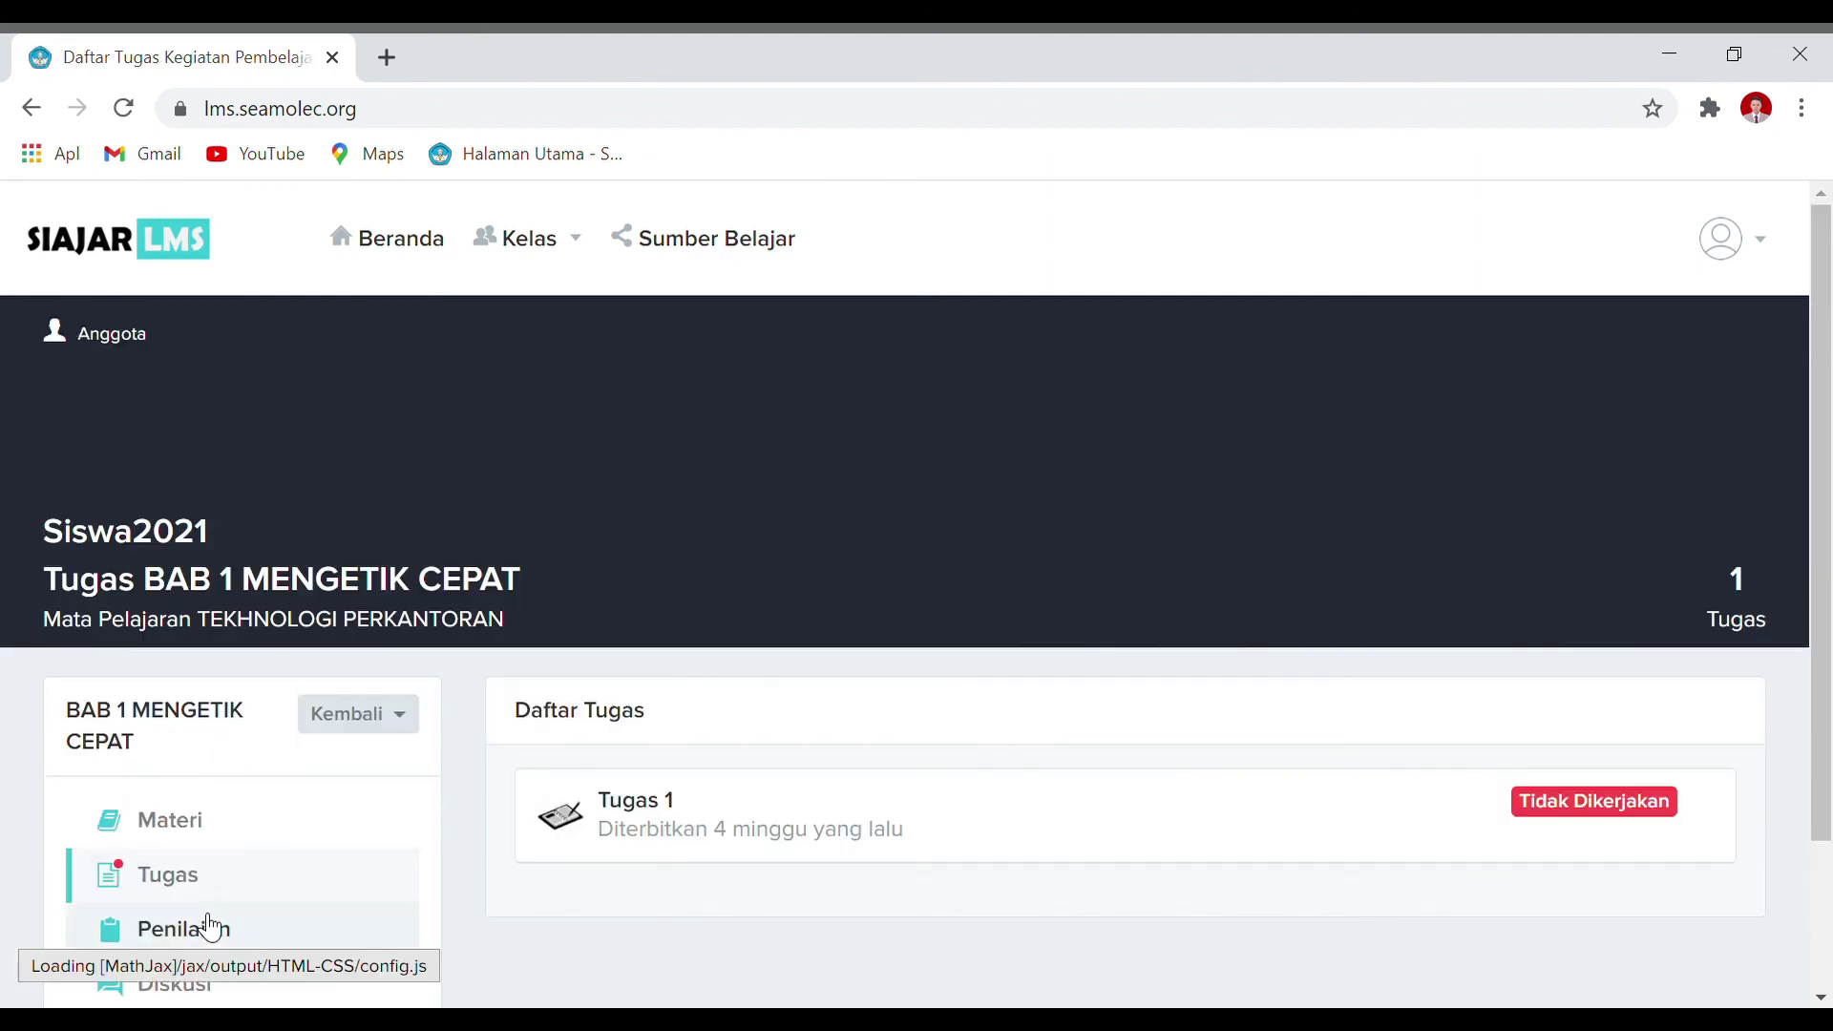
pyautogui.click(210, 931)
pyautogui.click(250, 850)
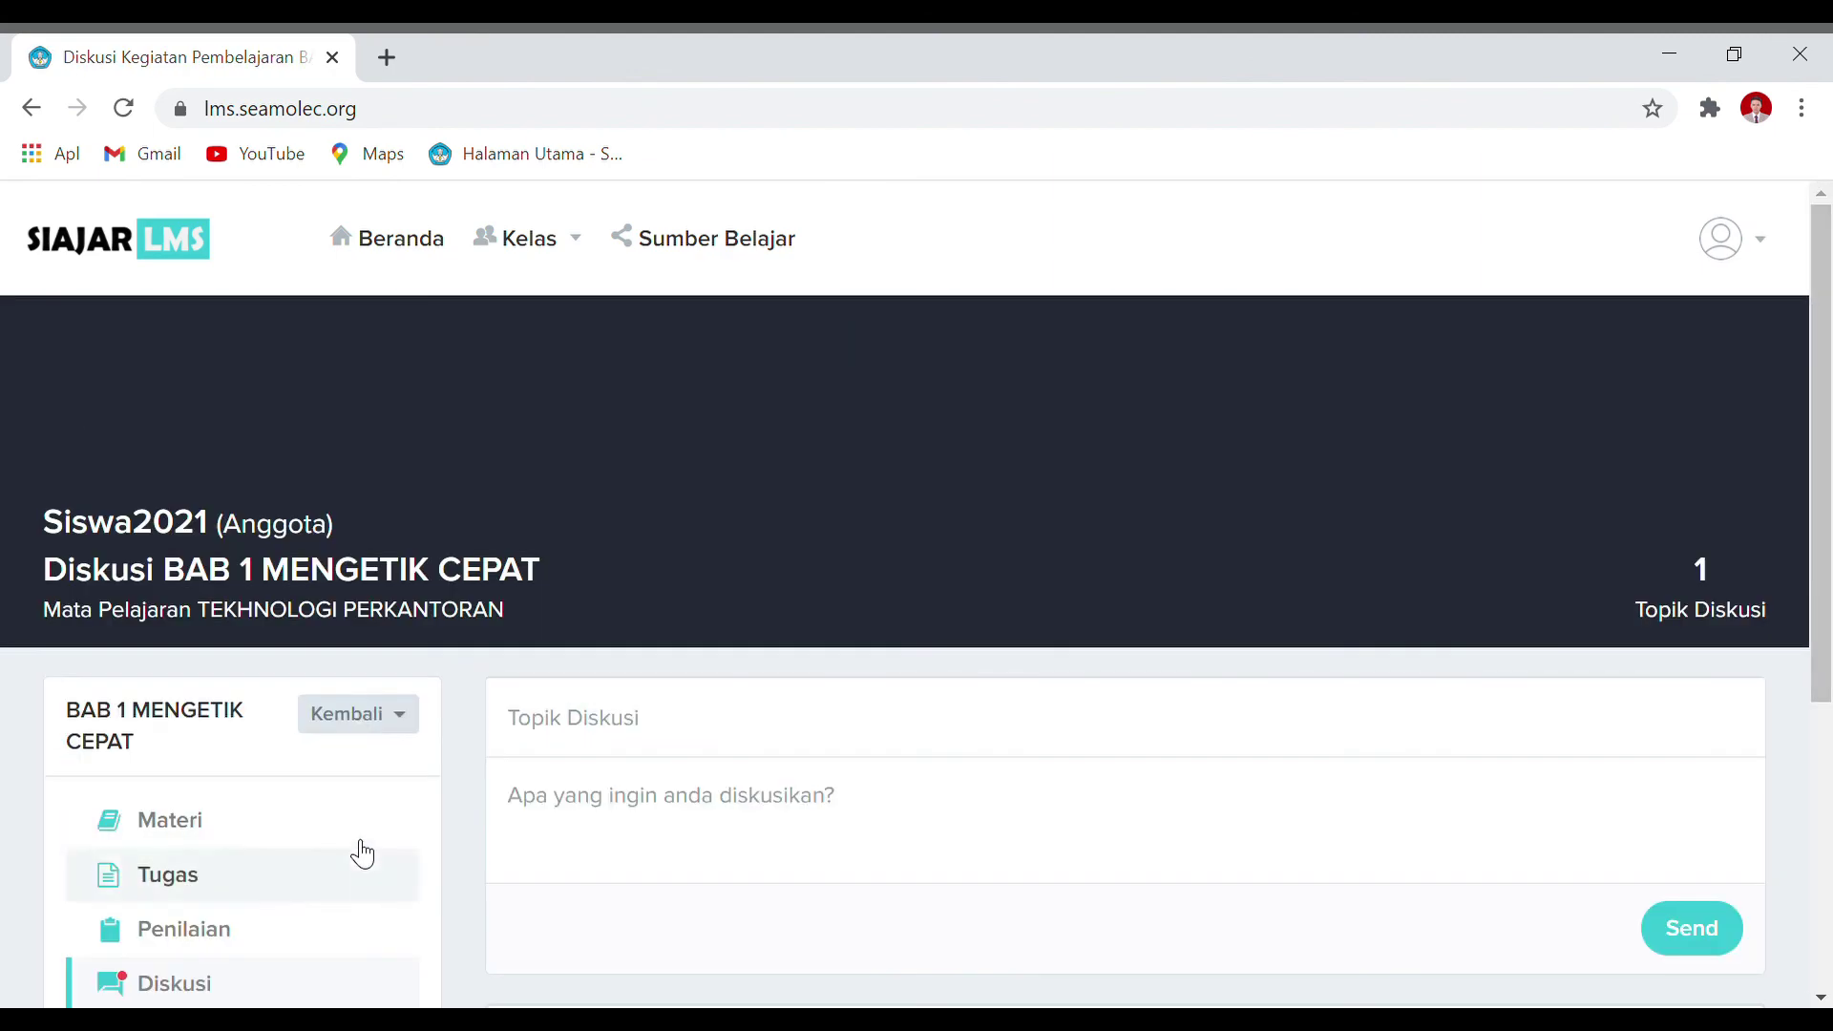
# Step: Return to the X OTKP 1 class page, open TEKHNOLOGI PERKANTORAN, and view Perkembangan
pyautogui.click(387, 727)
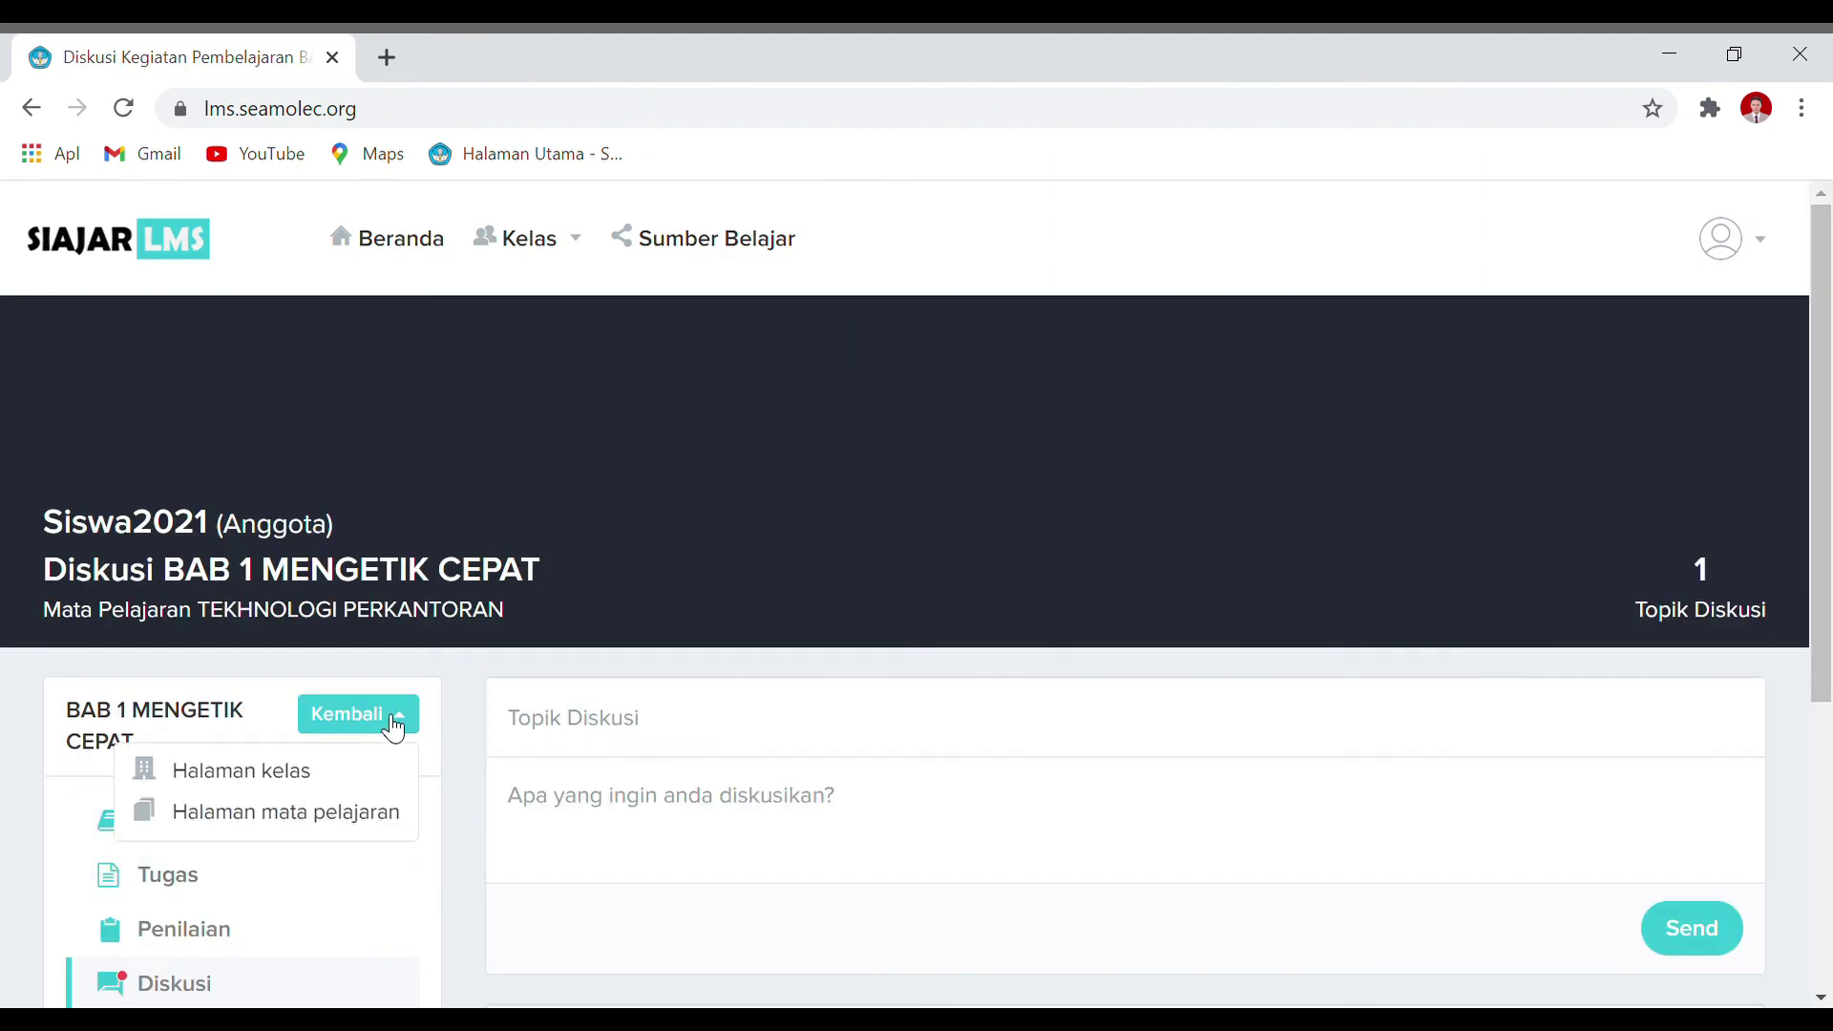
pyautogui.click(395, 728)
pyautogui.click(395, 729)
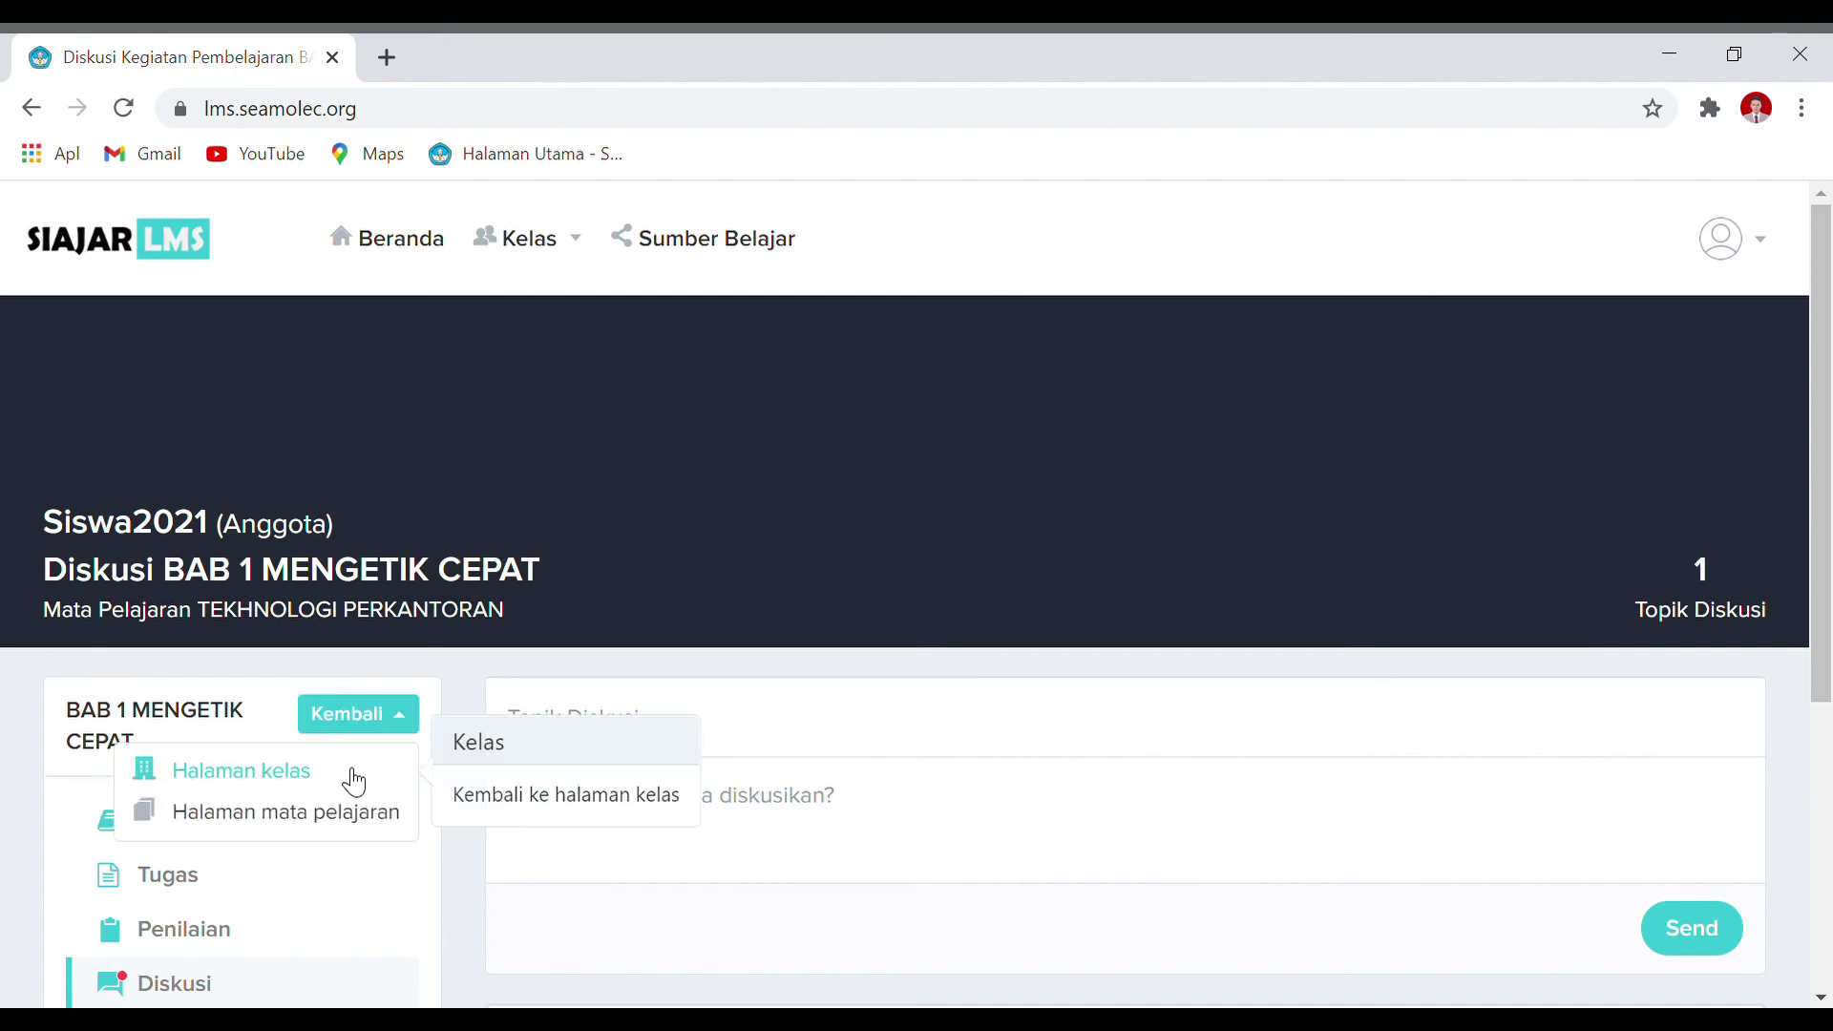
pyautogui.click(353, 781)
pyautogui.scroll(-3, 353, 778)
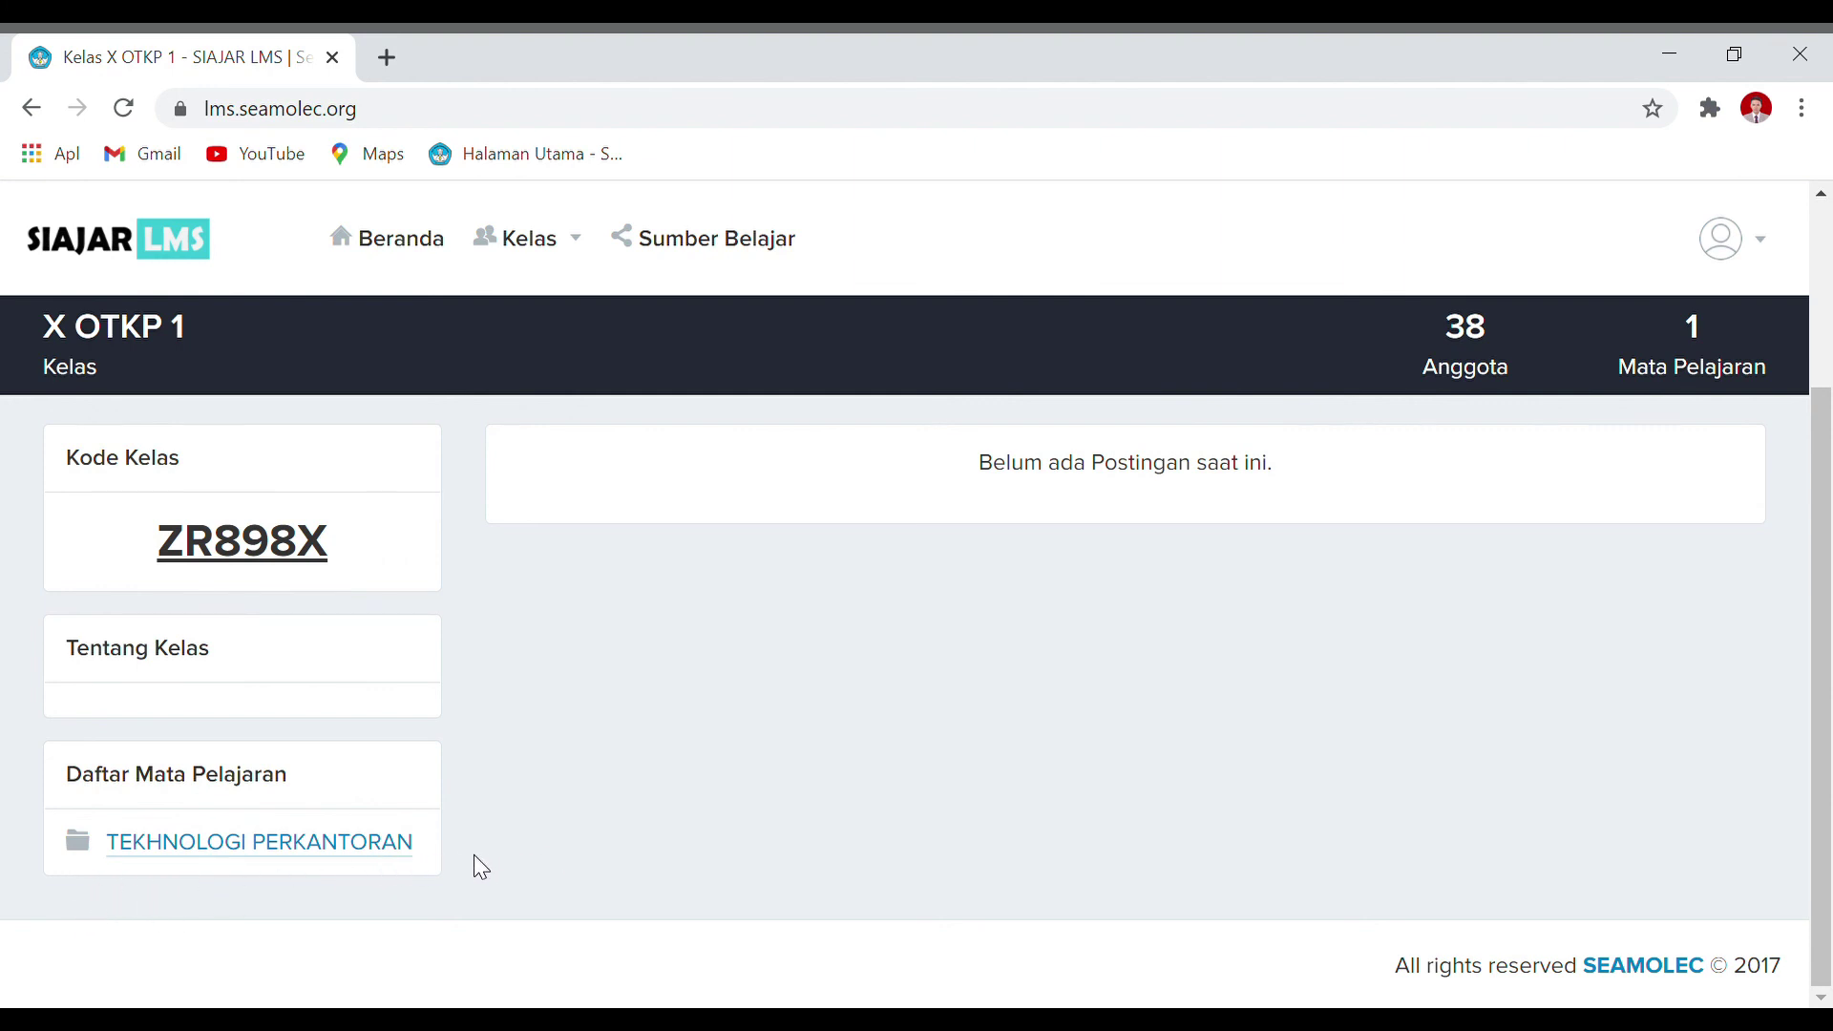
pyautogui.click(392, 843)
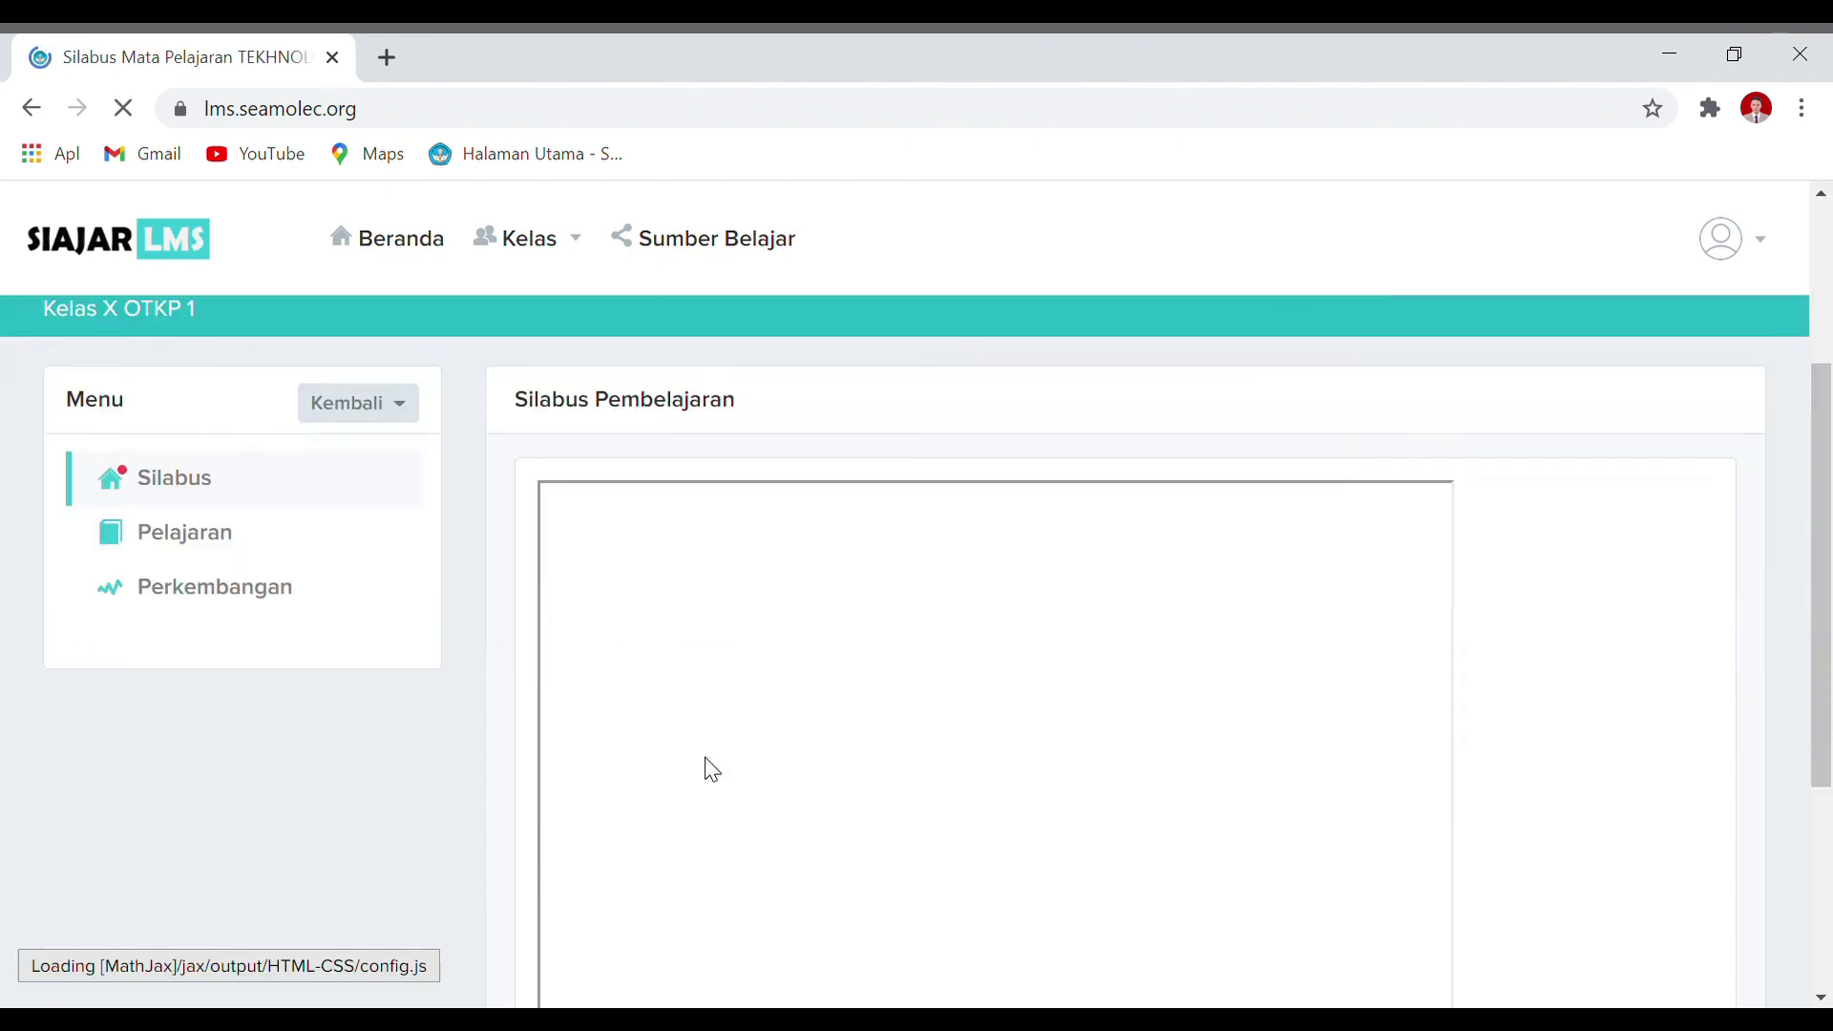
pyautogui.scroll(-1, 706, 767)
pyautogui.scroll(3, 706, 759)
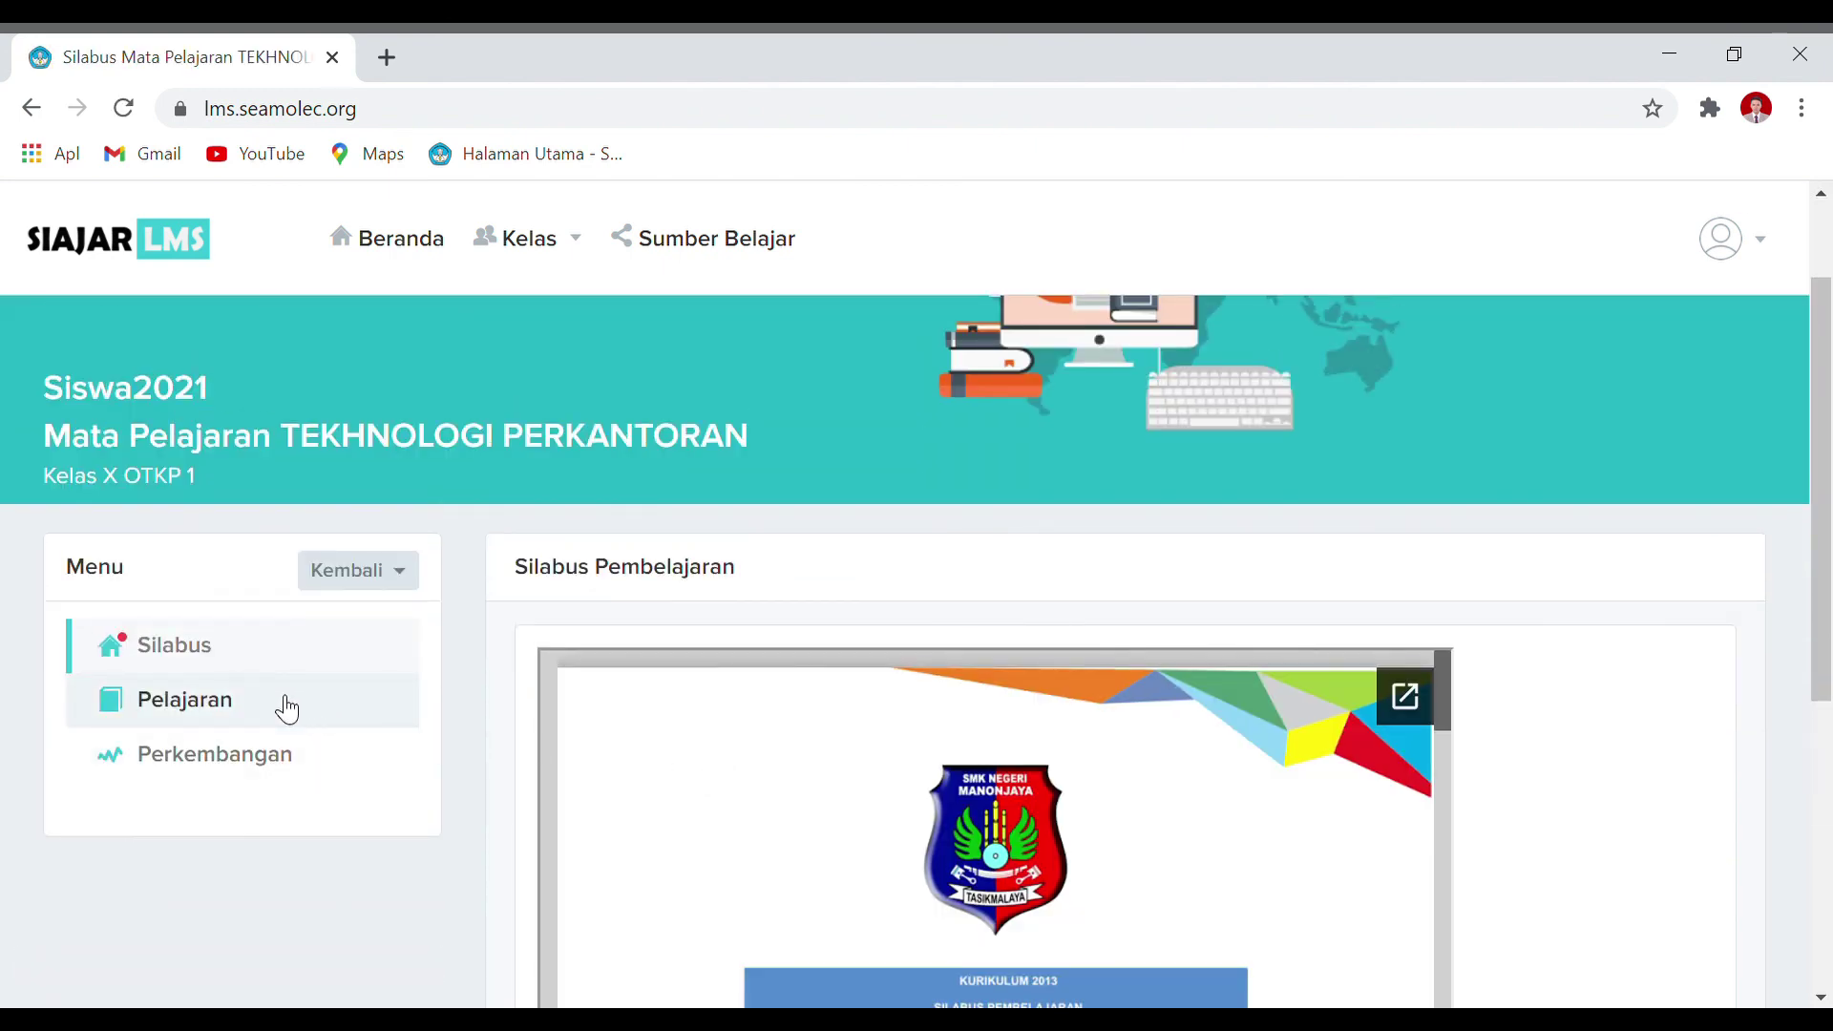
pyautogui.click(279, 763)
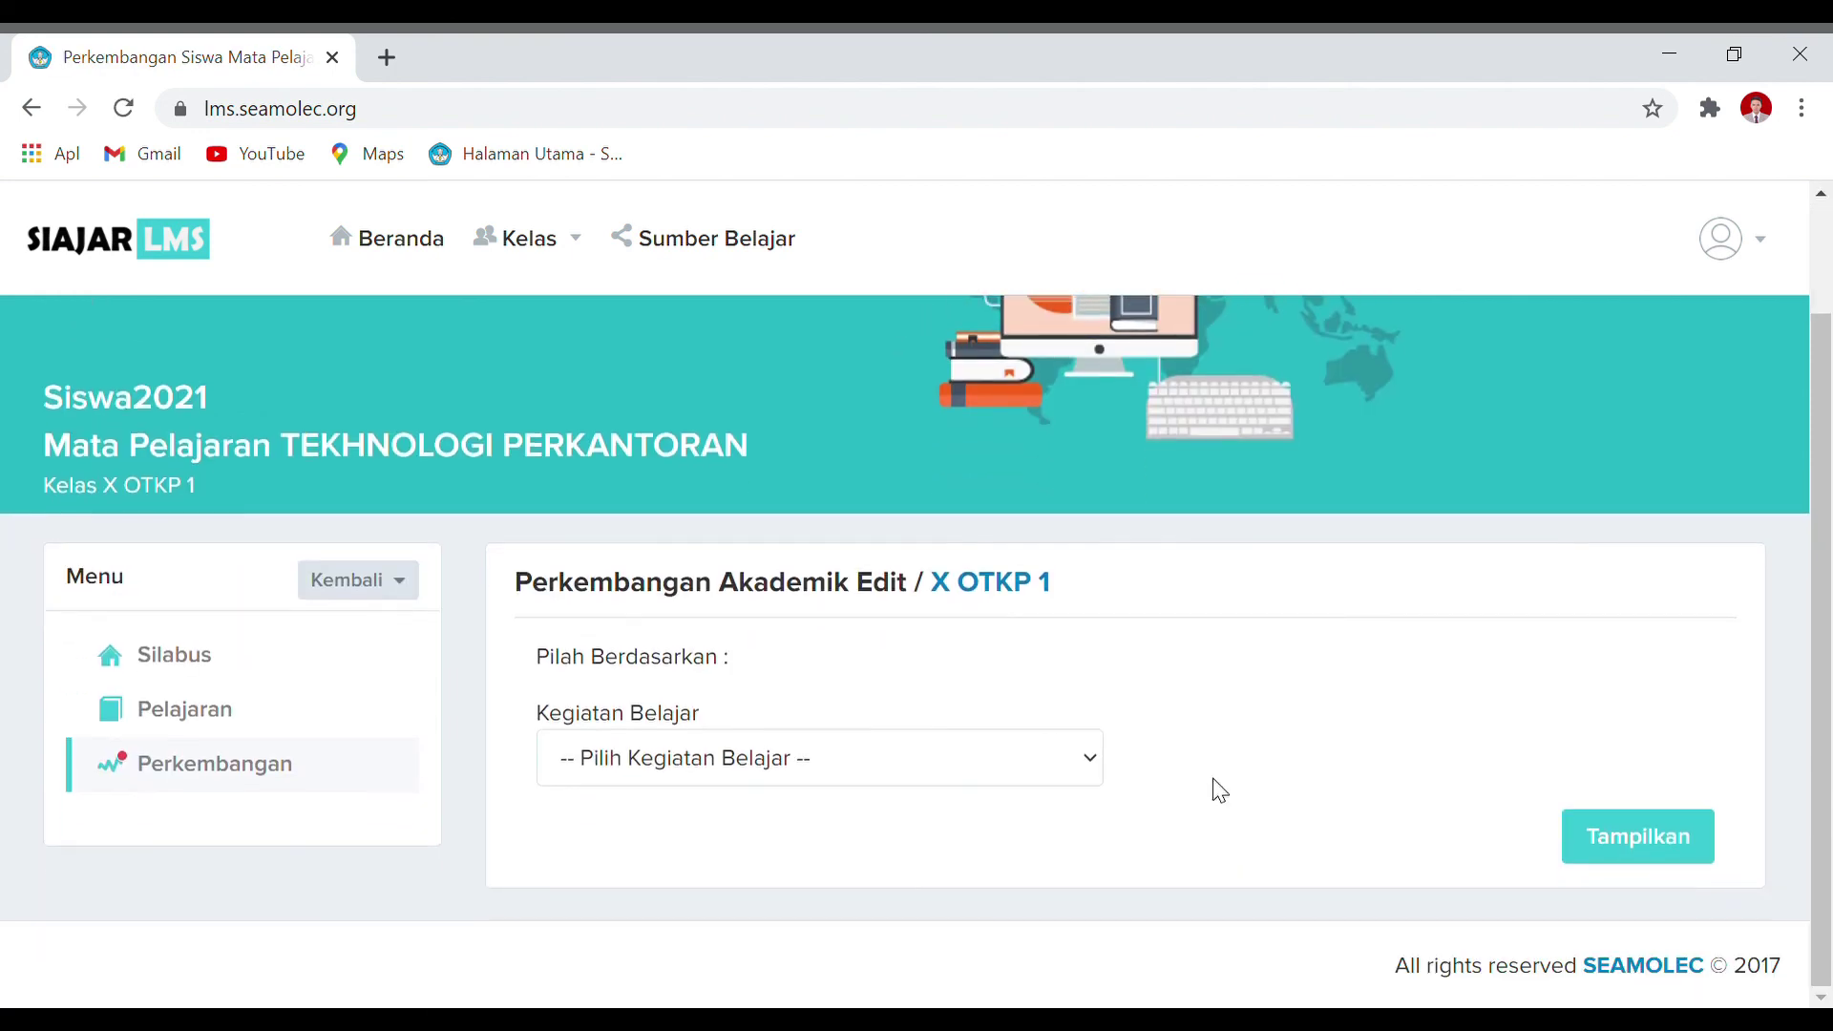
# Step: Show BAB 1 MENGETIK CEPAT progress: module score 20, reading 20, assignment and assessment ungraded
pyautogui.click(1021, 834)
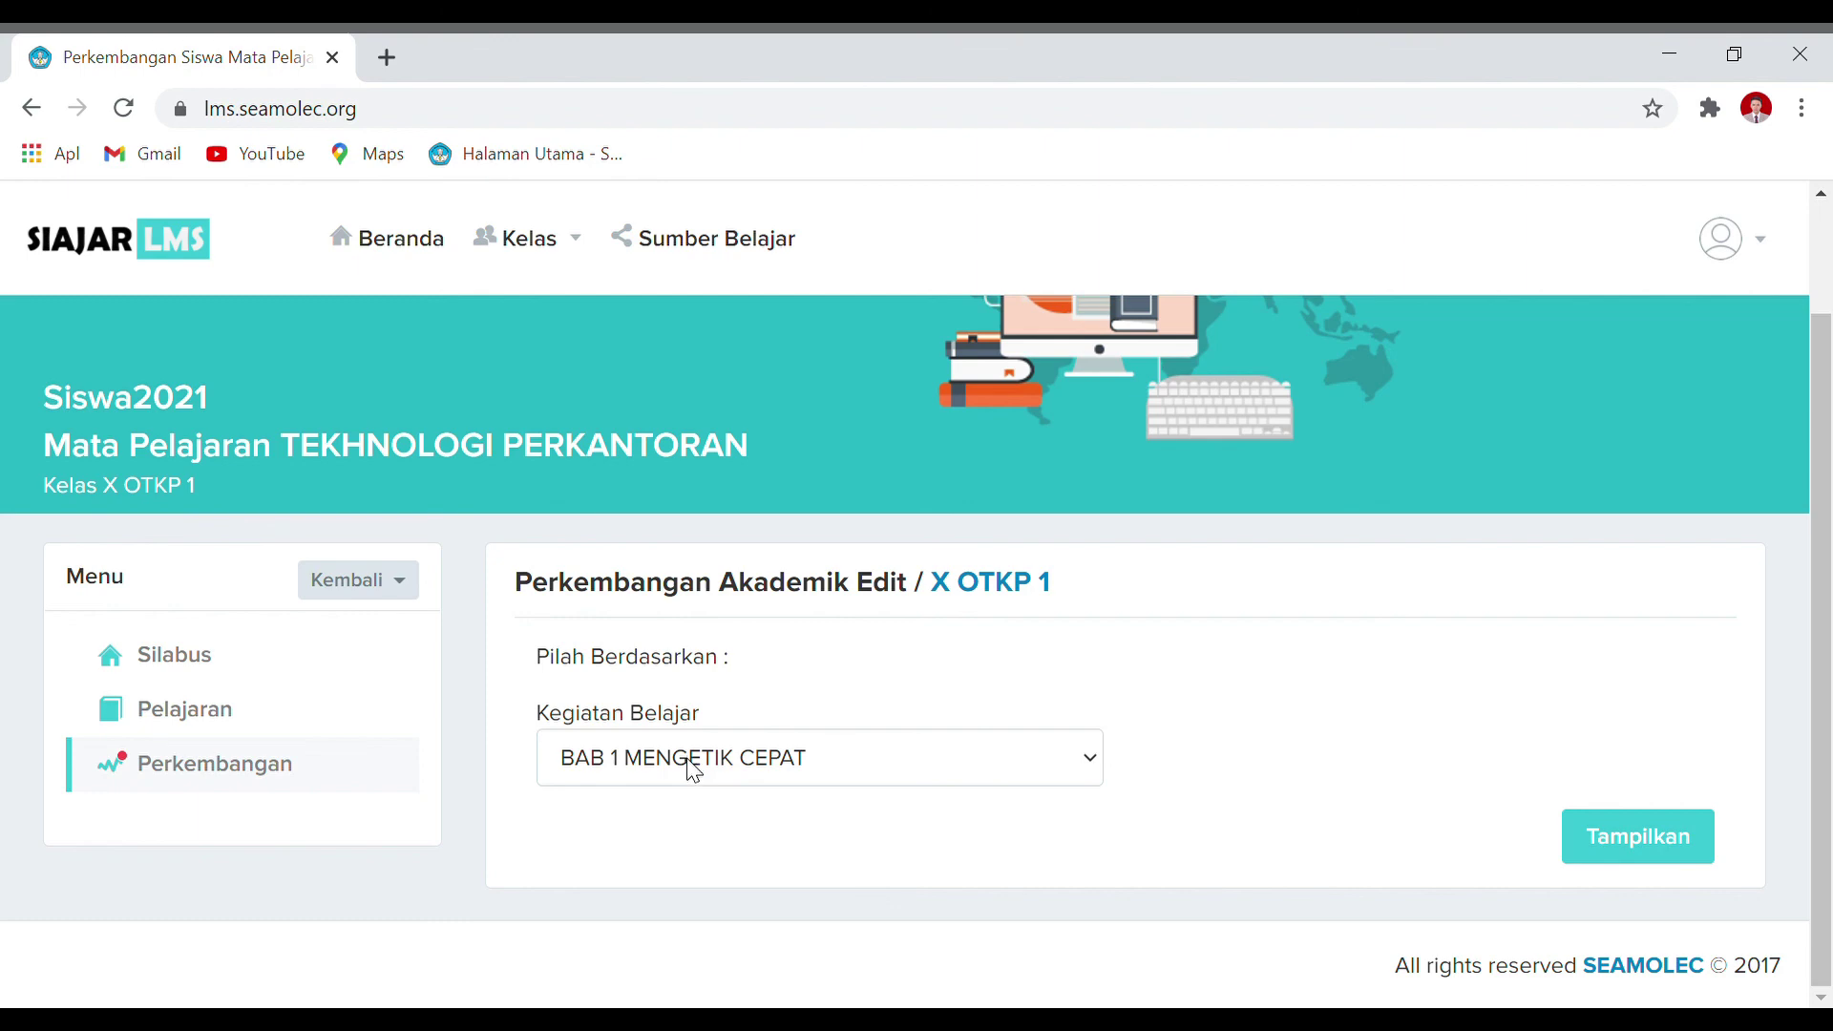
pyautogui.click(1617, 837)
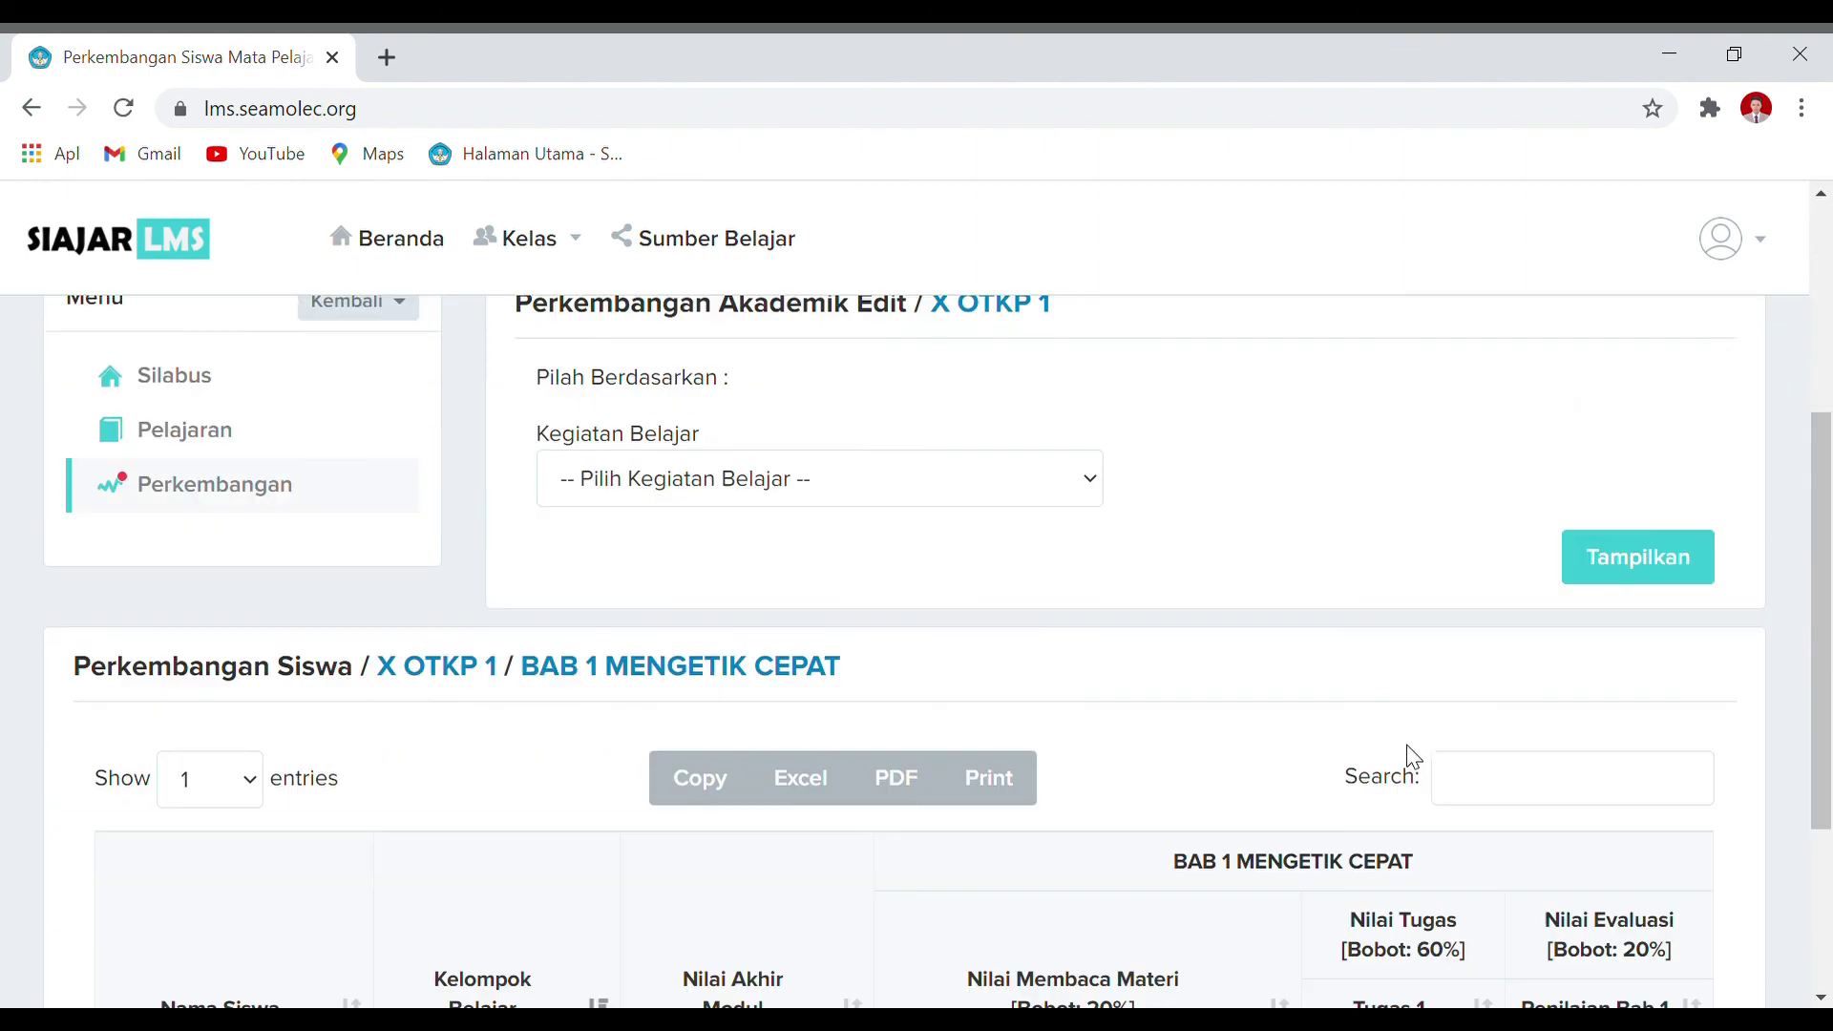
pyautogui.scroll(-3, 1413, 759)
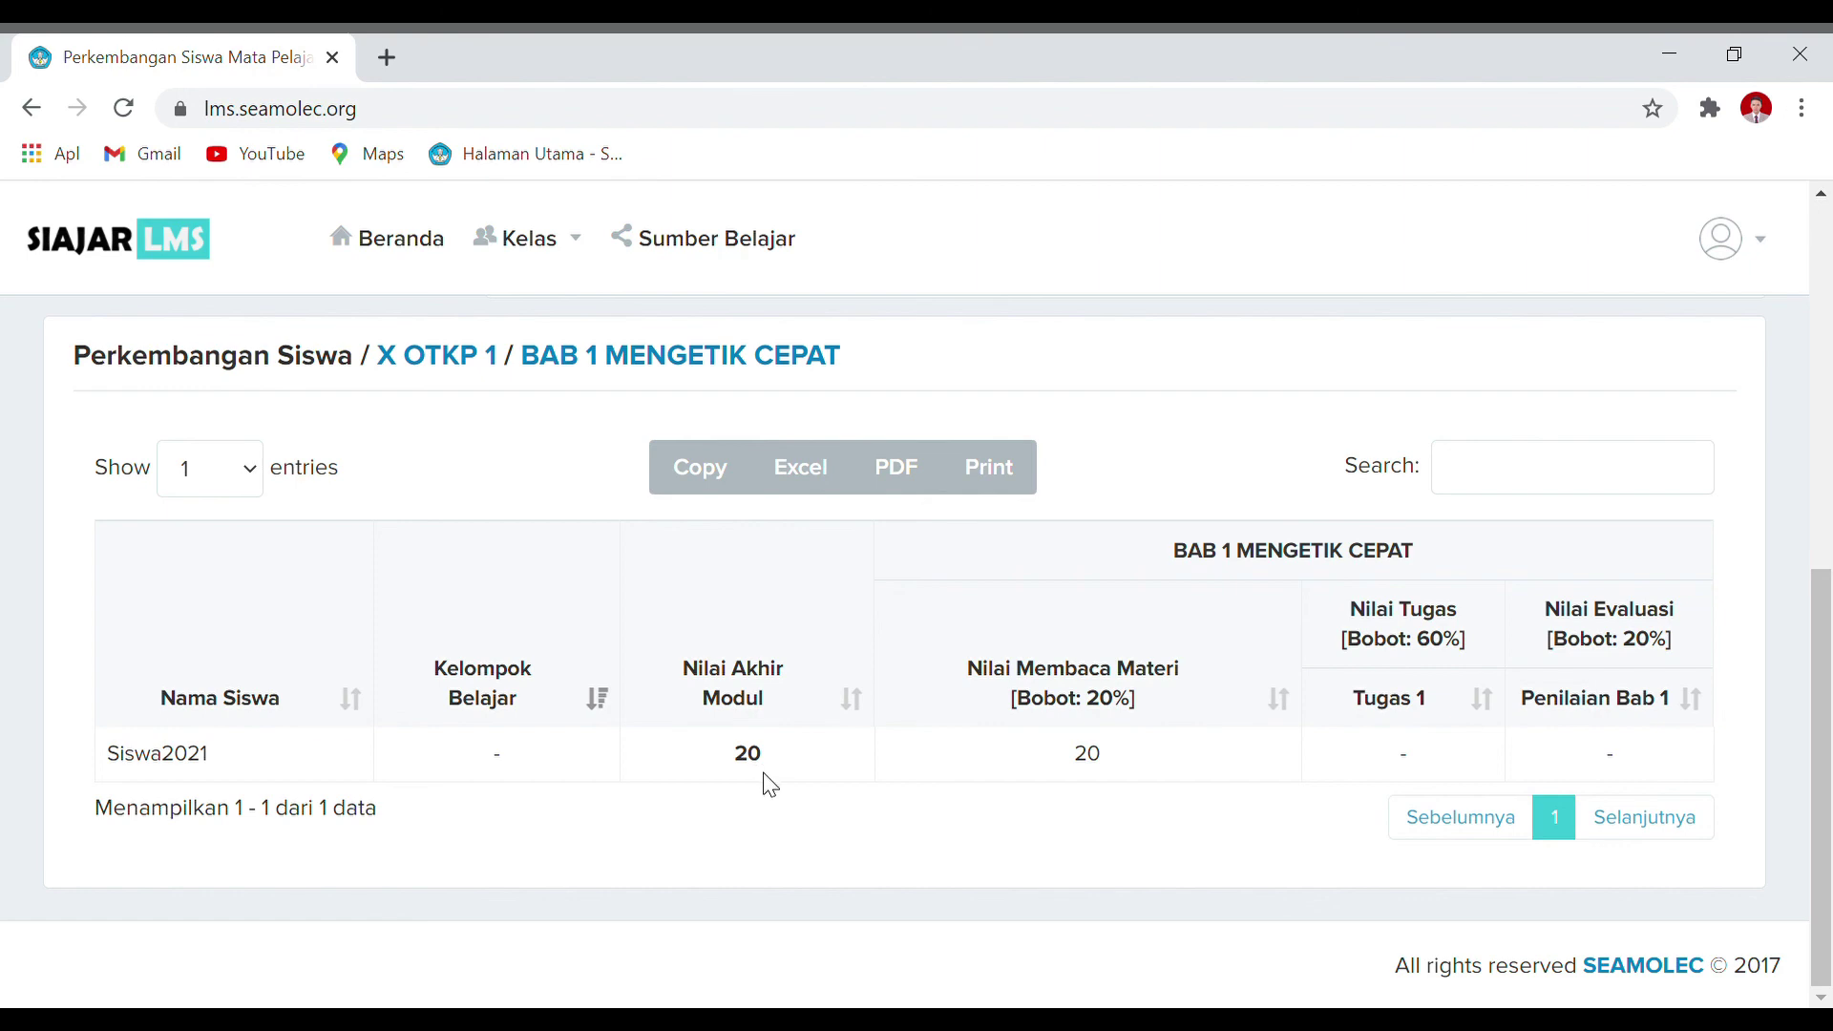
pyautogui.scroll(5, 770, 785)
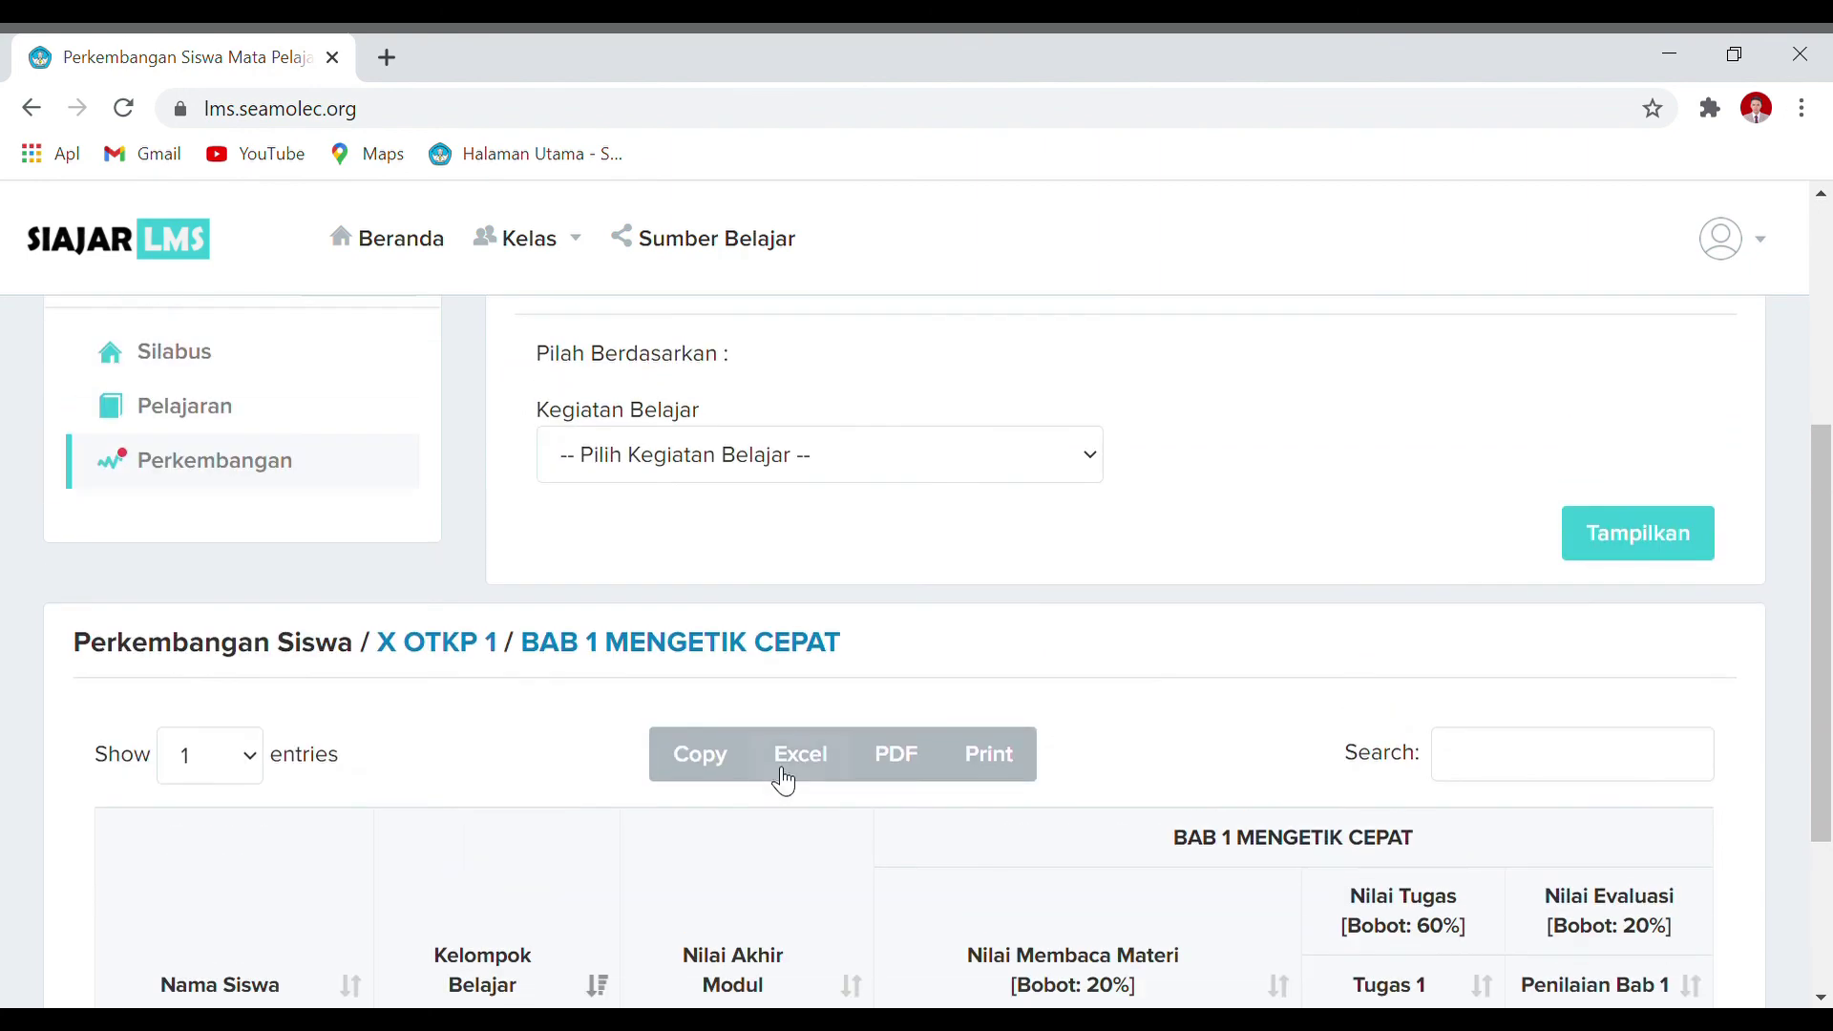
pyautogui.scroll(-5, 802, 764)
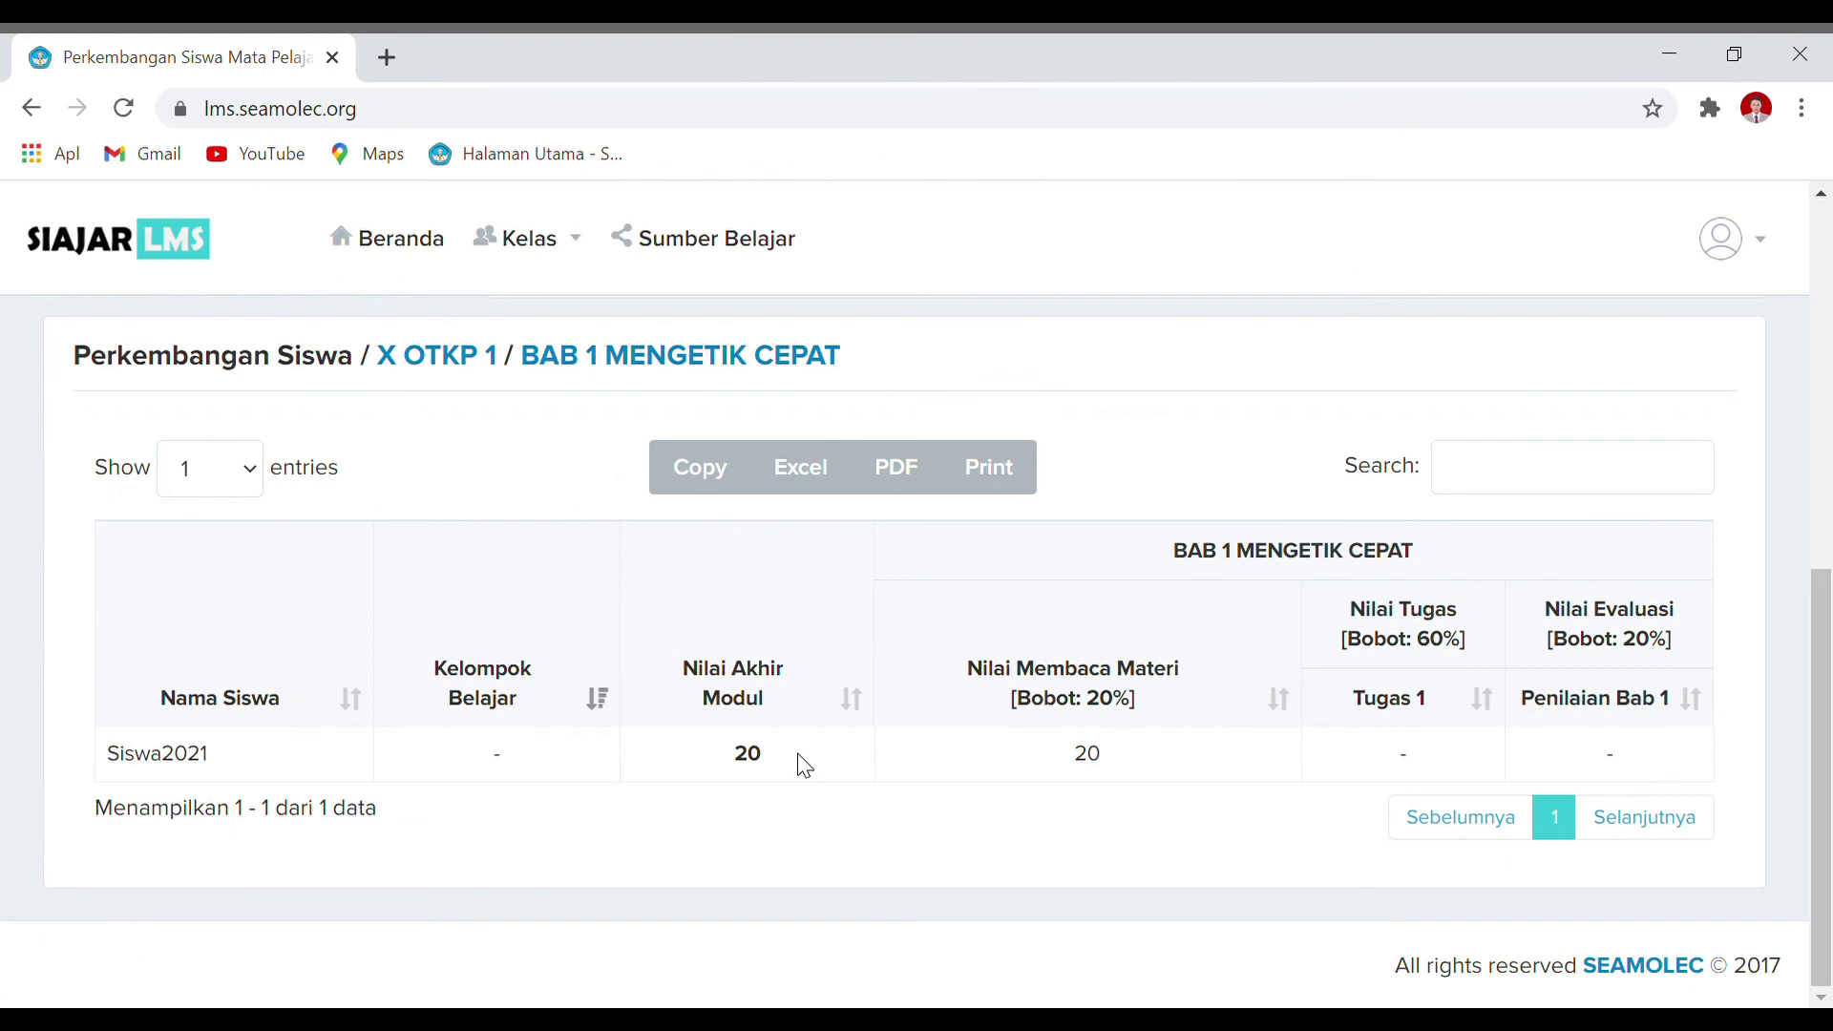
pyautogui.scroll(5, 802, 766)
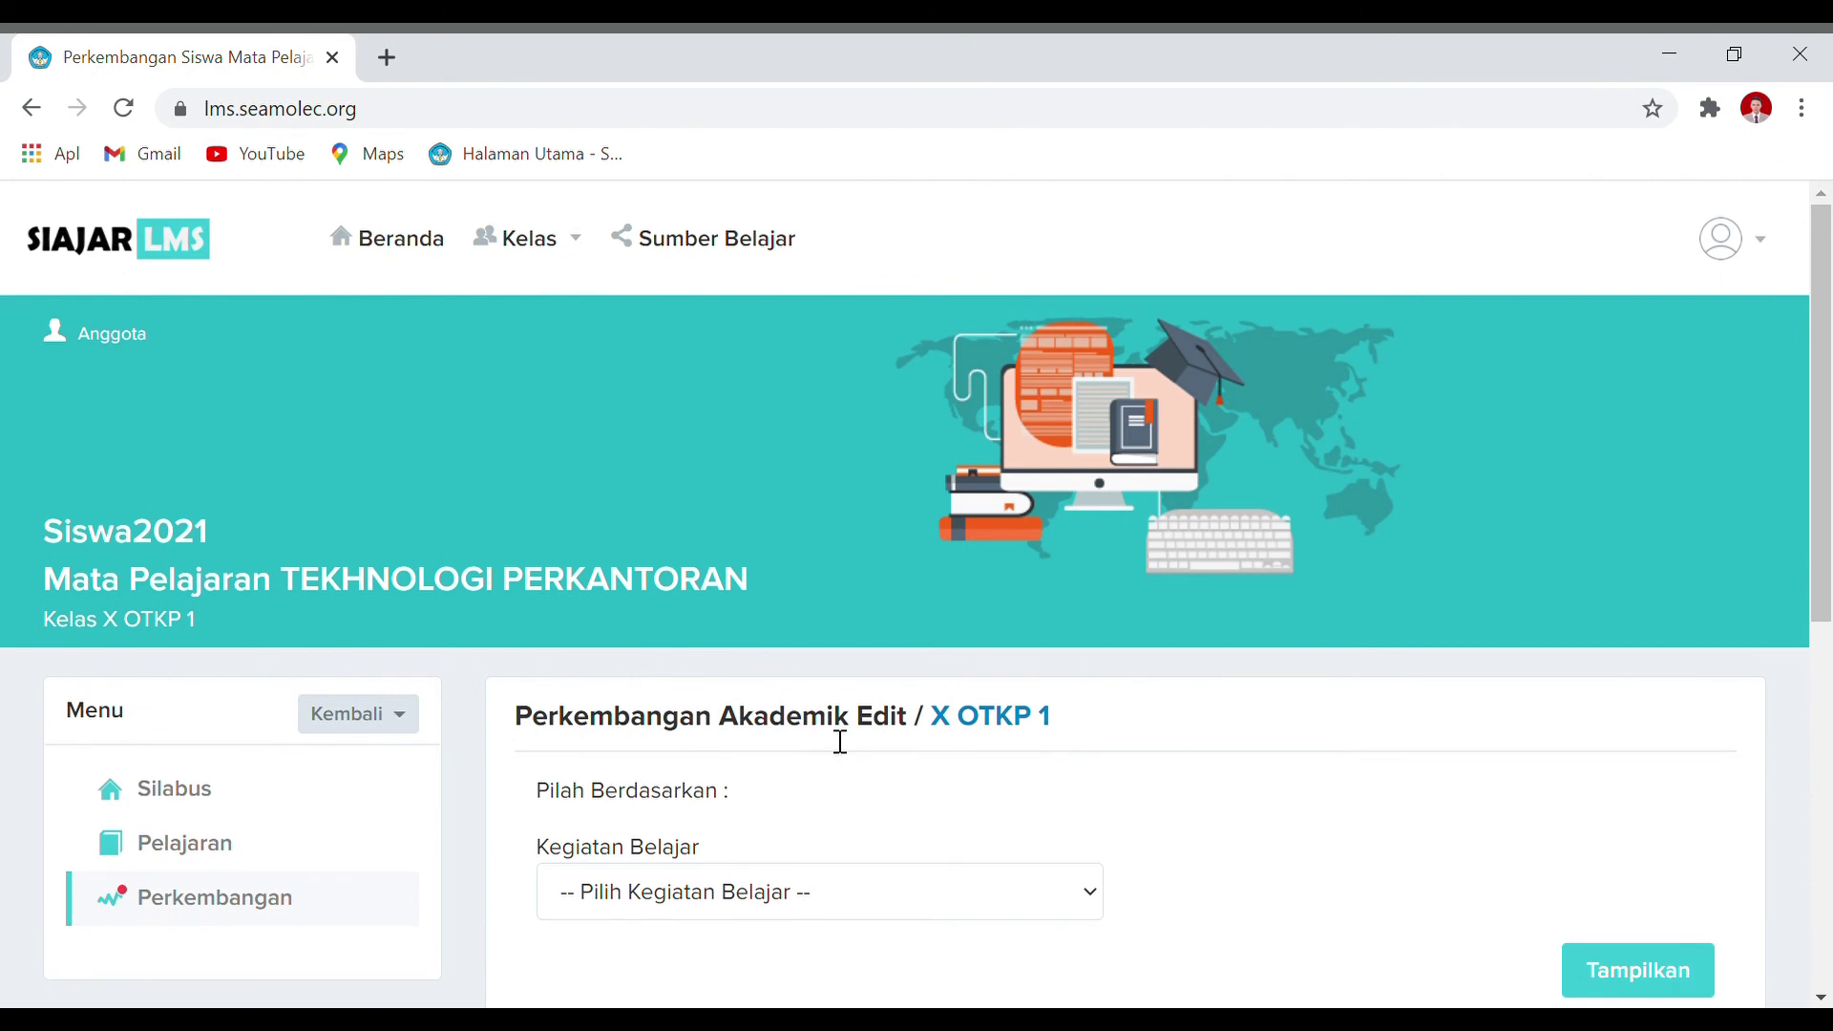
pyautogui.scroll(-3, 900, 638)
pyautogui.scroll(3, 910, 639)
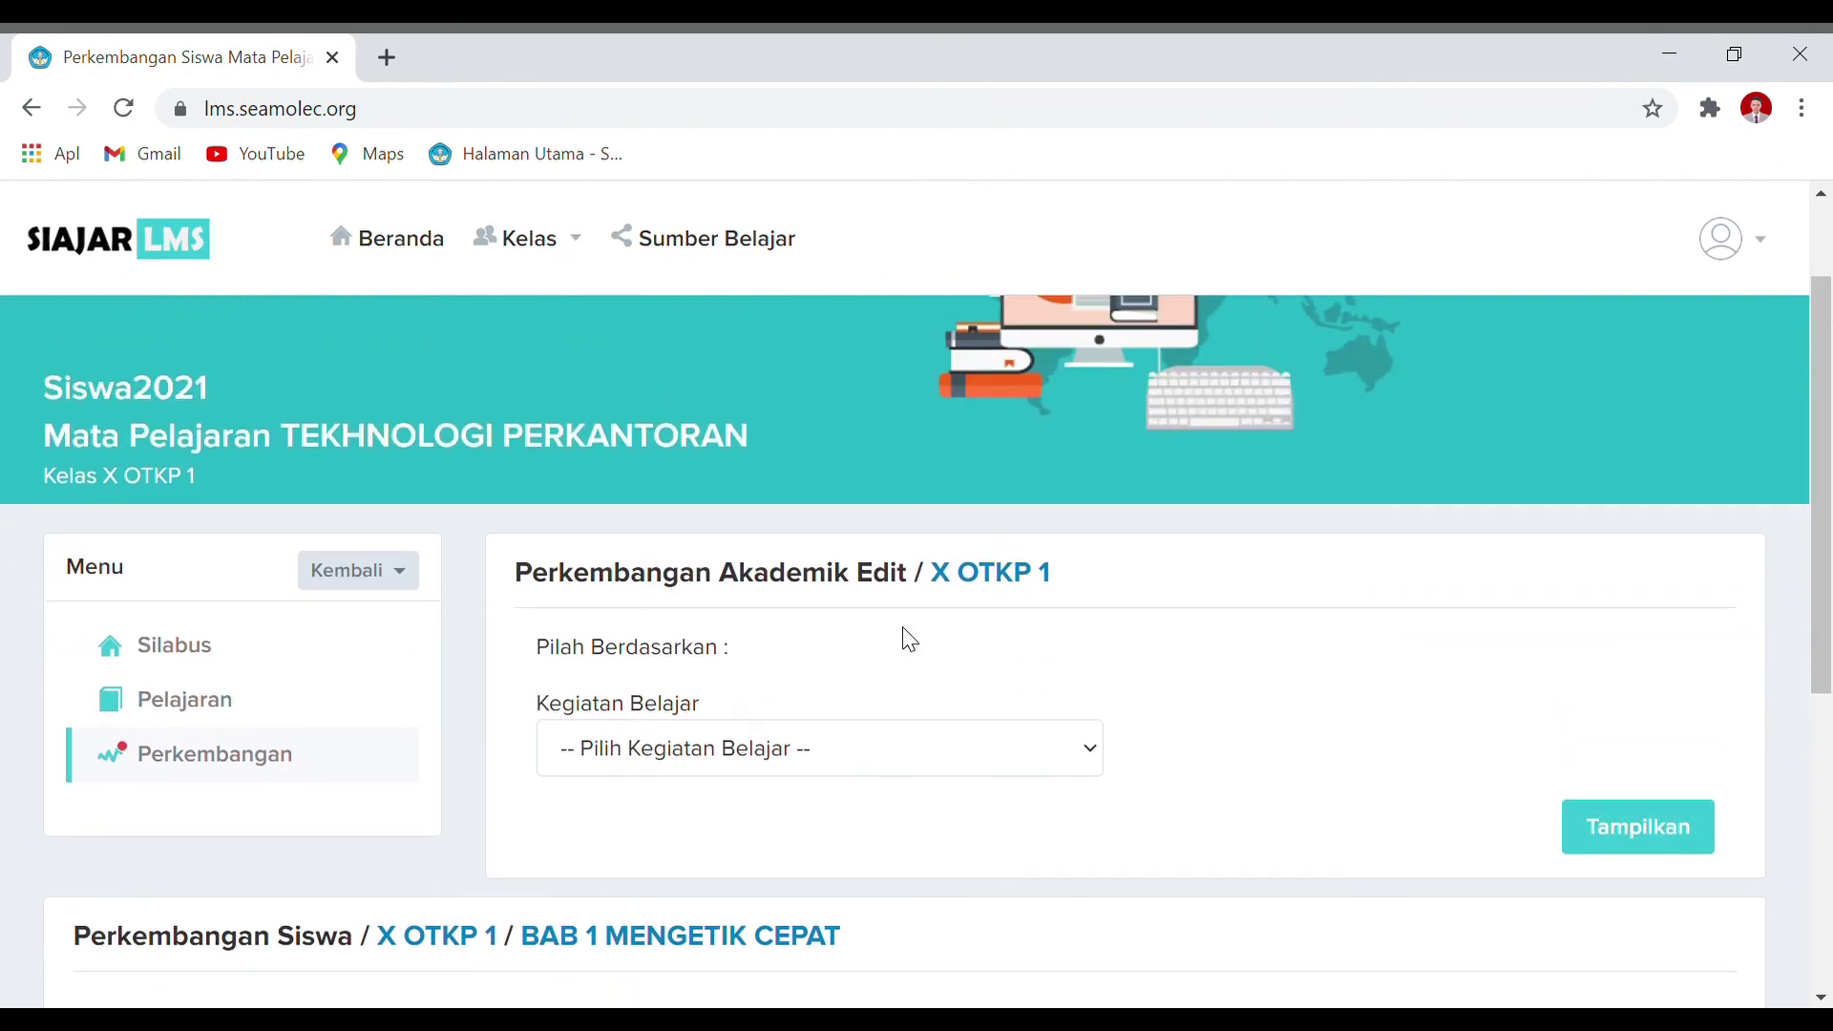